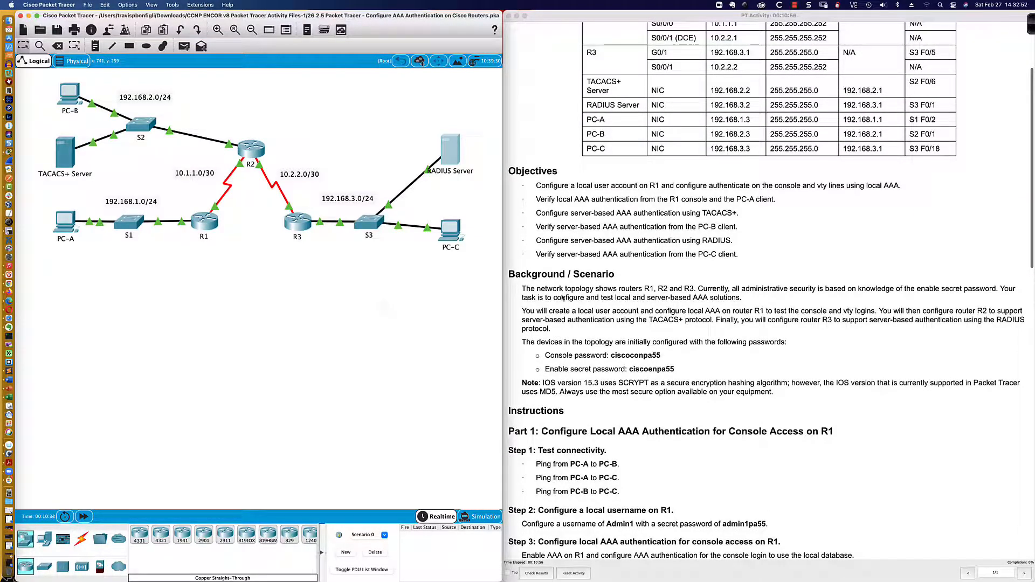
Read through the lab instructions, highlighting the note about SCRYPT and MD5 password hashing
{"action": "scroll", "coordinate": [562, 297], "scroll_direction": "down", "scroll_amount": 5}
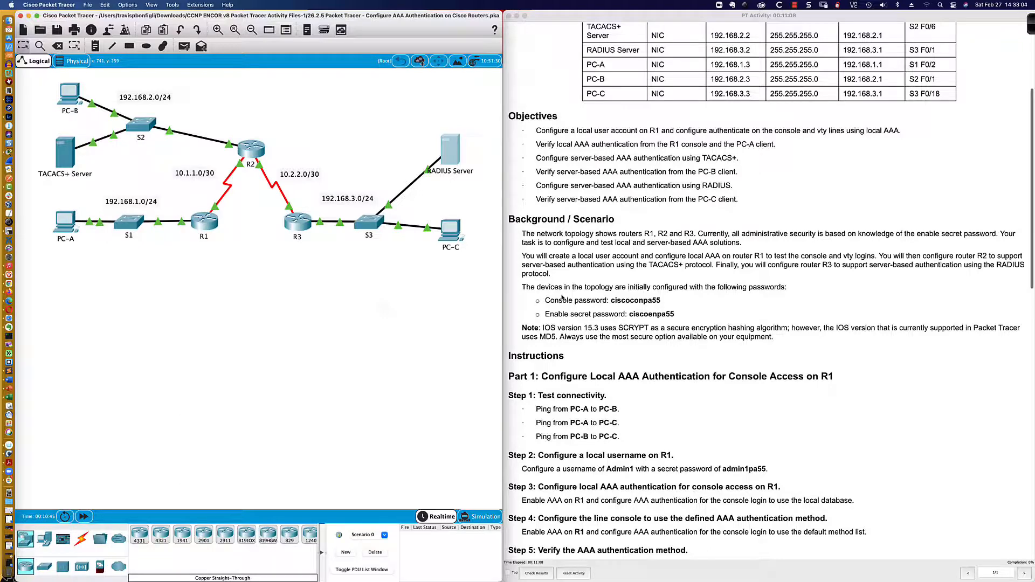
{"action": "scroll", "coordinate": [562, 297], "scroll_direction": "down", "scroll_amount": 3}
{"action": "scroll", "coordinate": [562, 297], "scroll_direction": "down", "scroll_amount": 3}
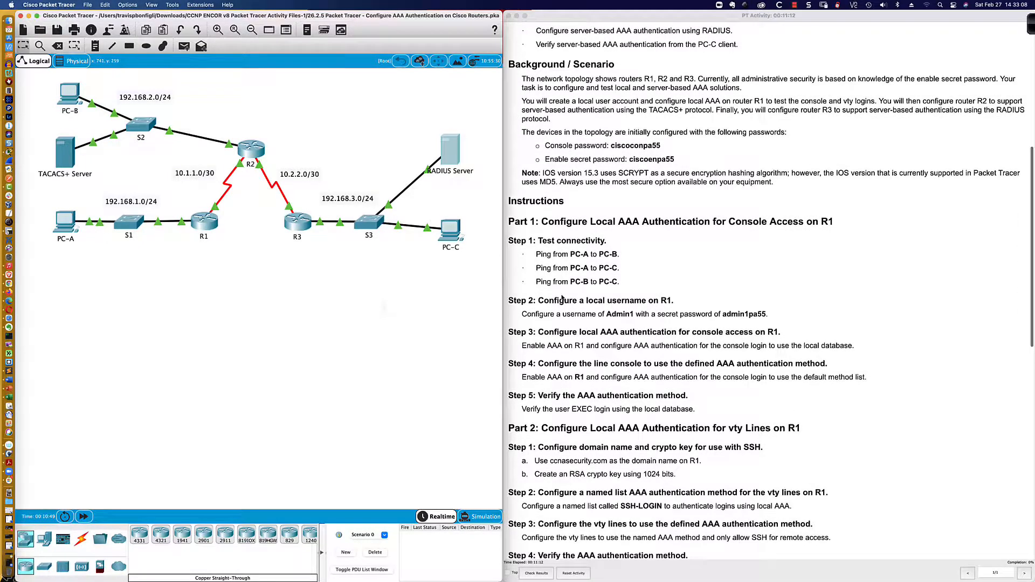
{"action": "scroll", "coordinate": [562, 297], "scroll_direction": "down", "scroll_amount": 3}
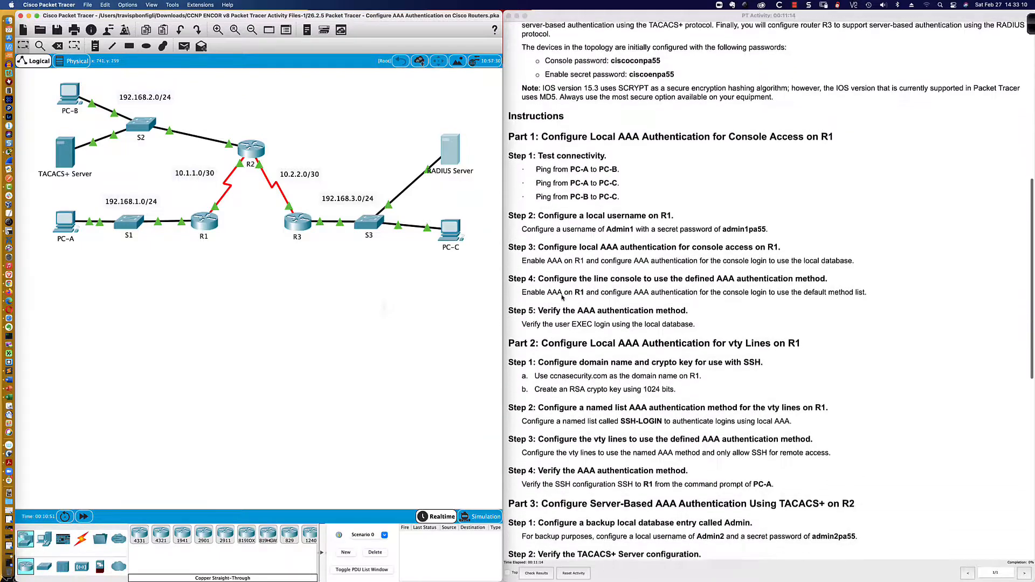
{"action": "scroll", "coordinate": [562, 297], "scroll_direction": "down", "scroll_amount": 1}
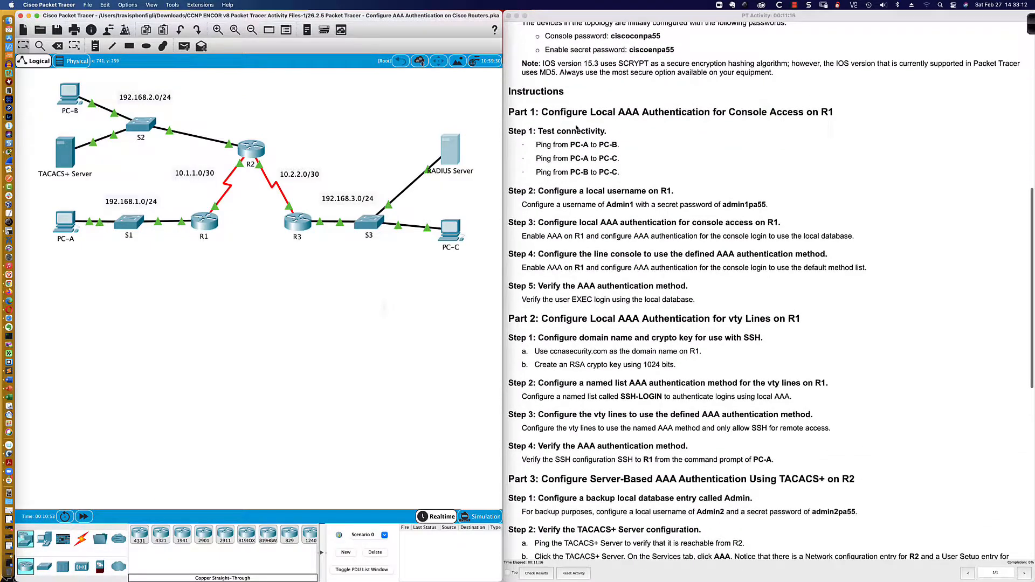
{"action": "left_click", "coordinate": [551, 76]}
{"action": "left_click_drag", "start_coordinate": [529, 64], "coordinate": [774, 74]}
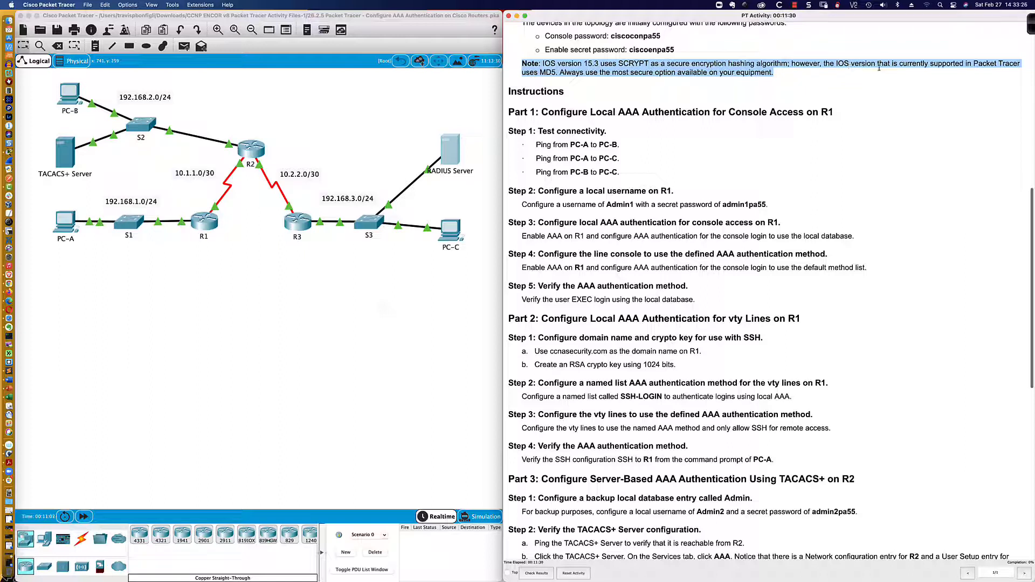
{"action": "left_click", "coordinate": [548, 77]}
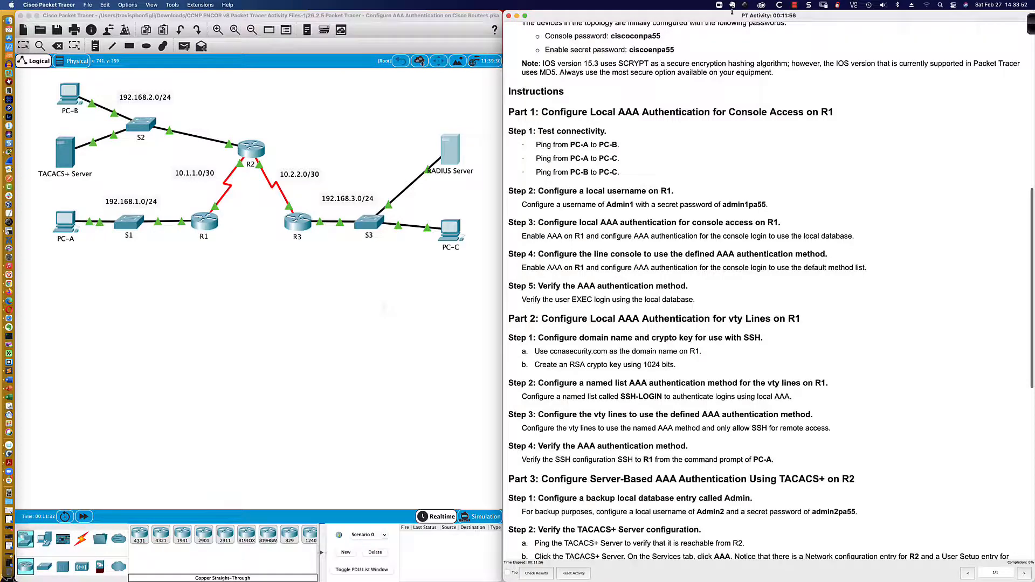
{"action": "scroll", "coordinate": [647, 86], "scroll_direction": "down", "scroll_amount": 3}
{"action": "scroll", "coordinate": [644, 92], "scroll_direction": "down", "scroll_amount": 1}
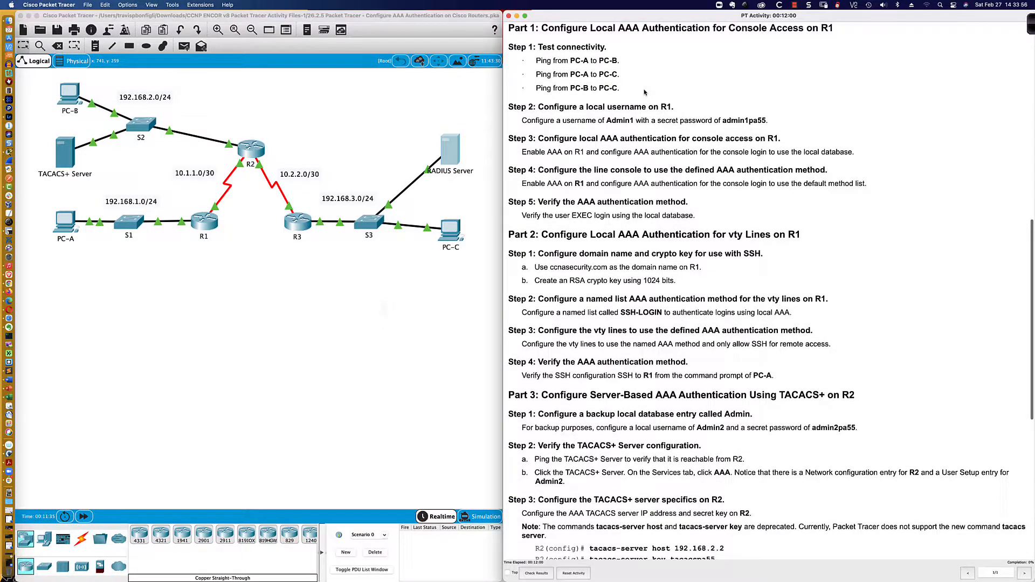
{"action": "scroll", "coordinate": [644, 92], "scroll_direction": "down", "scroll_amount": 1}
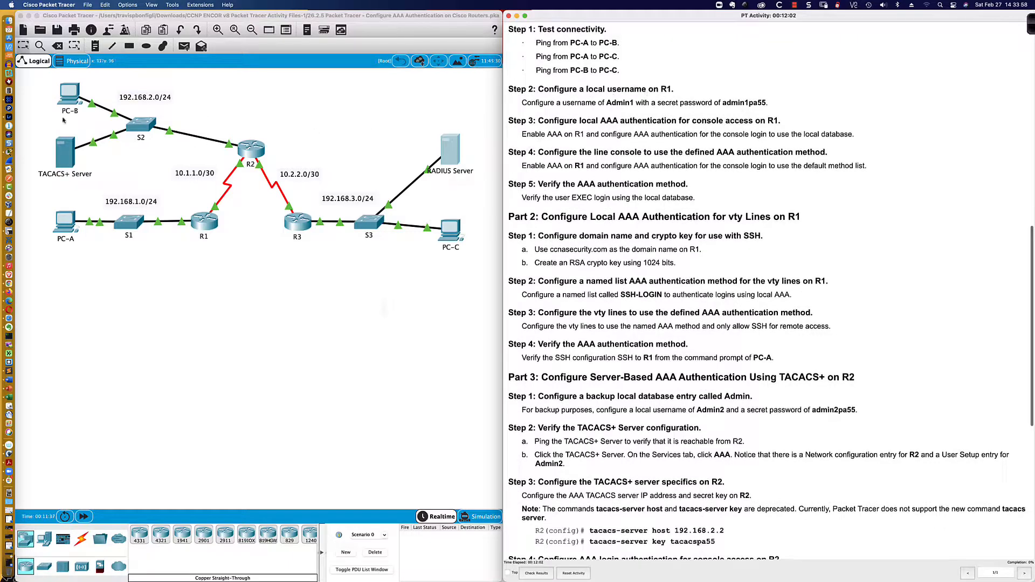
From PC-A's command prompt, ping PC-B at 192.168.2.3
{"action": "left_click", "coordinate": [64, 221]}
{"action": "left_click_drag", "start_coordinate": [510, 166], "coordinate": [82, 356]}
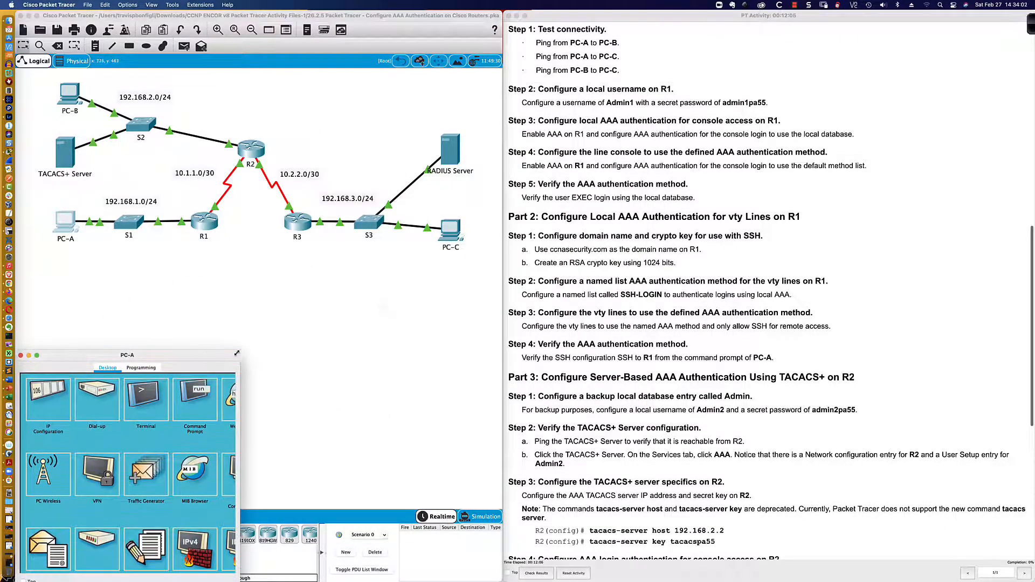
{"action": "left_click_drag", "start_coordinate": [237, 354], "coordinate": [499, 256]}
{"action": "left_click", "coordinate": [354, 309]}
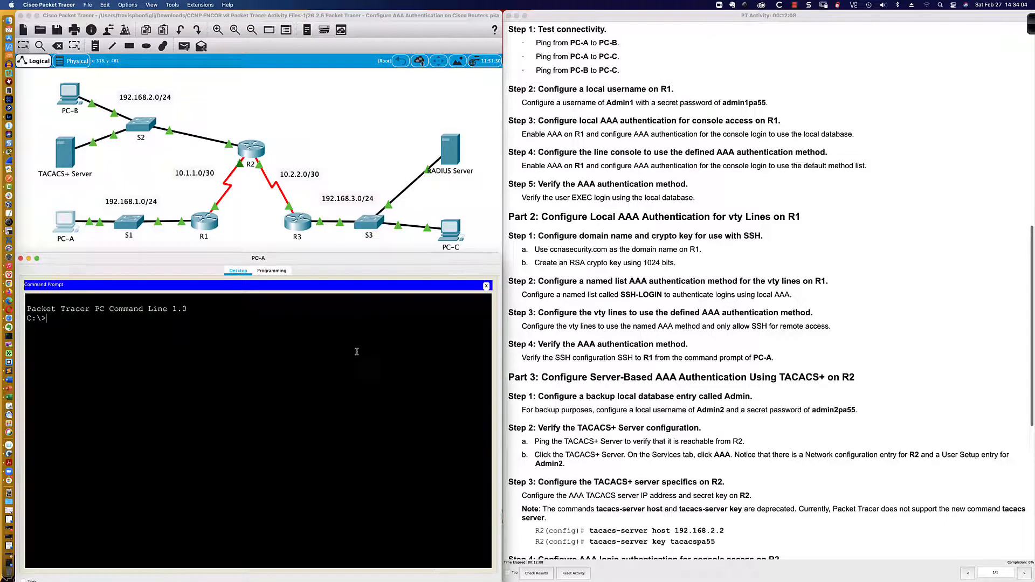
{"action": "type", "text": "ping"}
{"action": "left_click", "coordinate": [72, 96]}
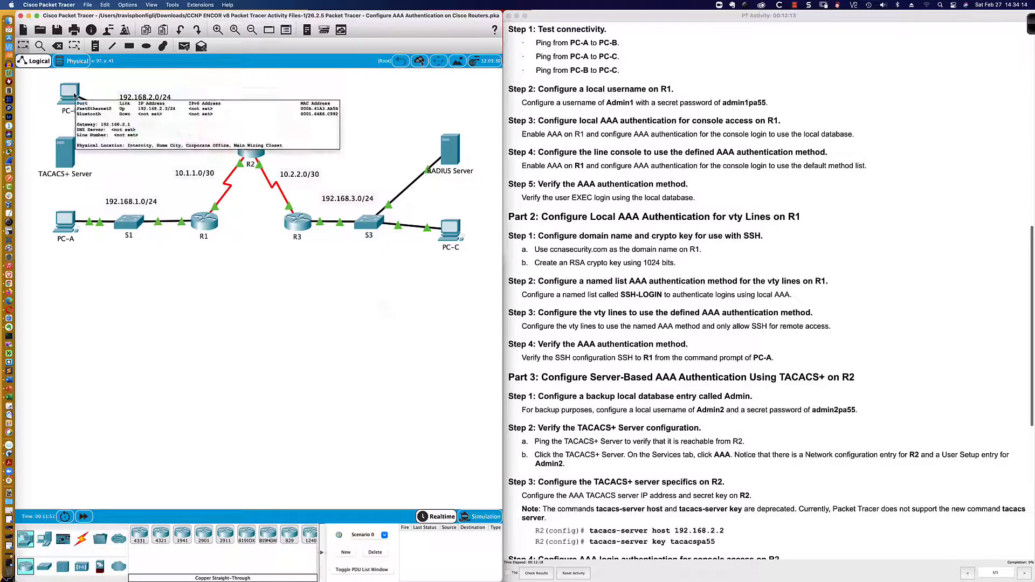
{"action": "left_click", "coordinate": [68, 227]}
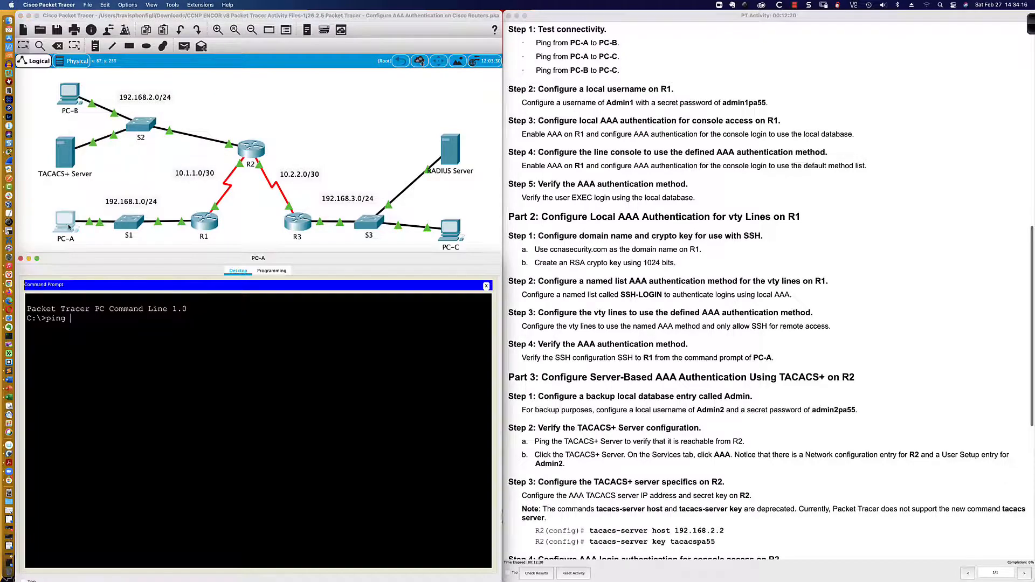
{"action": "type", "text": "192.168.2.3"}
{"action": "key", "text": "Return"}
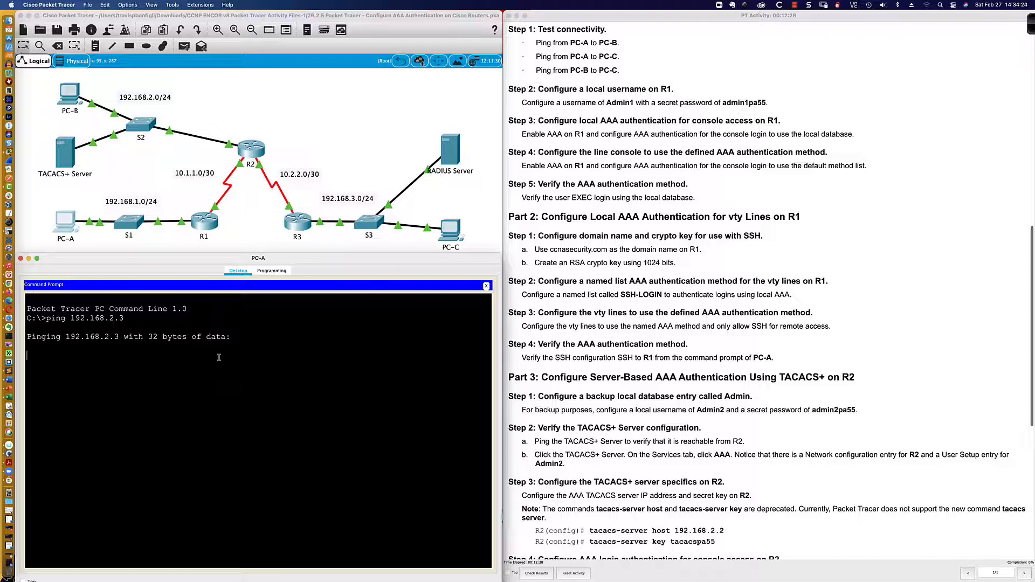
Ping PC-C at 192.168.3.3 from PC-A by editing the recalled ping command
{"action": "left_click", "coordinate": [477, 207]}
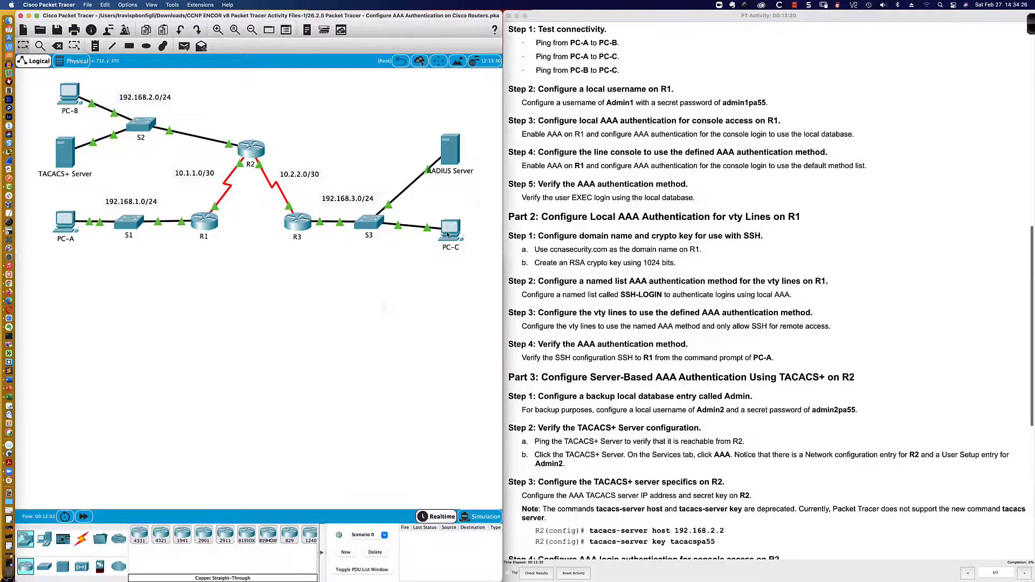
{"action": "left_click", "coordinate": [64, 227]}
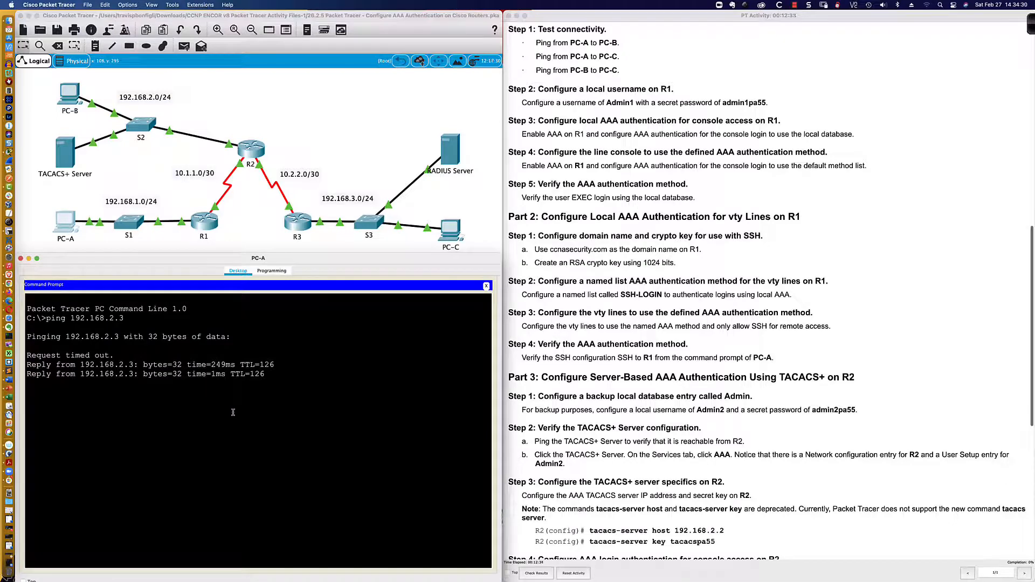
{"action": "key", "text": "Up"}
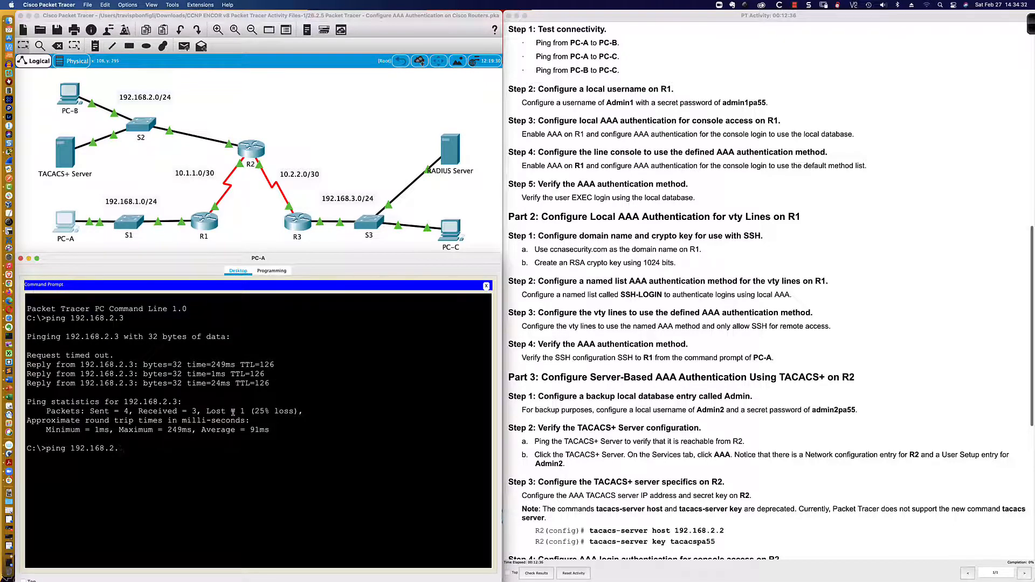
{"action": "key", "text": "BackSpace"}
{"action": "type", "text": "3.3"}
{"action": "key", "text": "Return"}
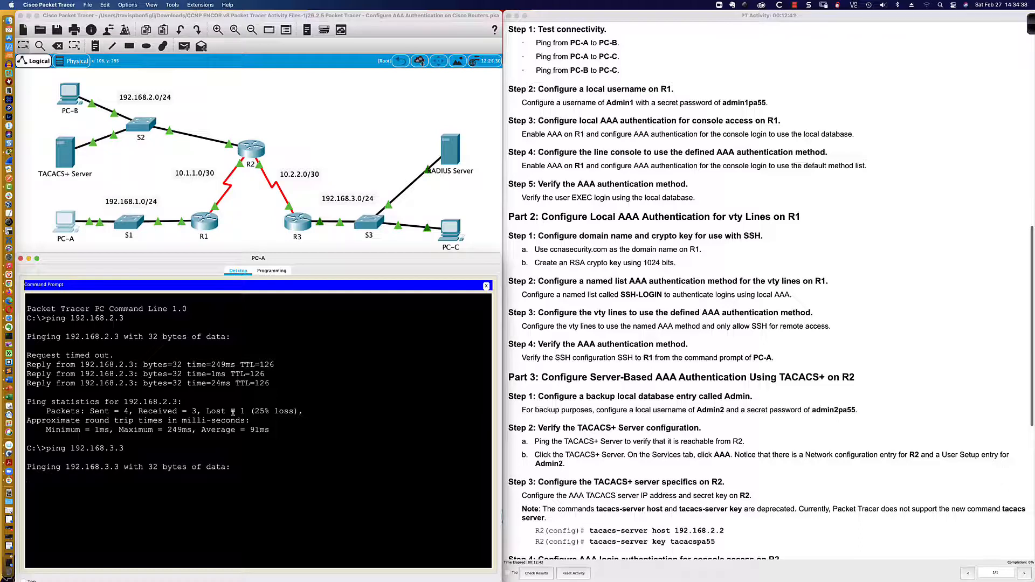
{"action": "left_click", "coordinate": [69, 92]}
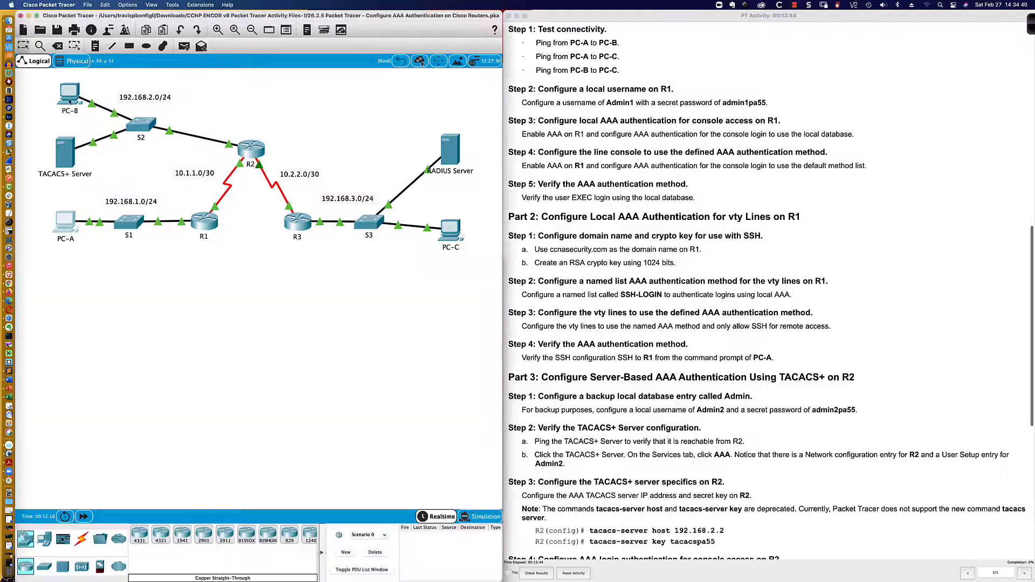
From PC-B's command prompt, ping PC-C at 192.168.3.3
{"action": "left_click_drag", "start_coordinate": [527, 156], "coordinate": [106, 346]}
{"action": "left_click_drag", "start_coordinate": [259, 335], "coordinate": [499, 256]}
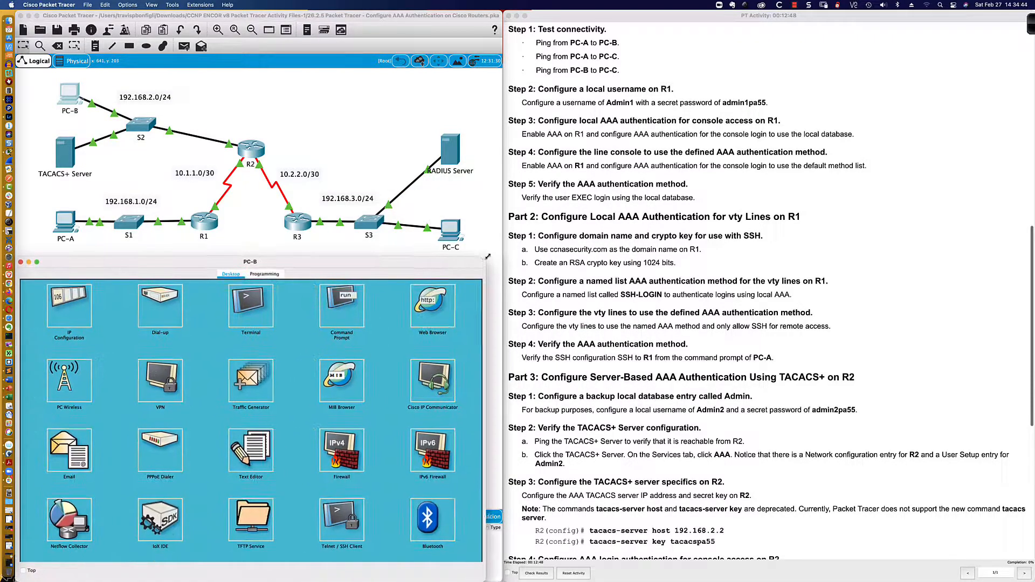
{"action": "left_click", "coordinate": [371, 308]}
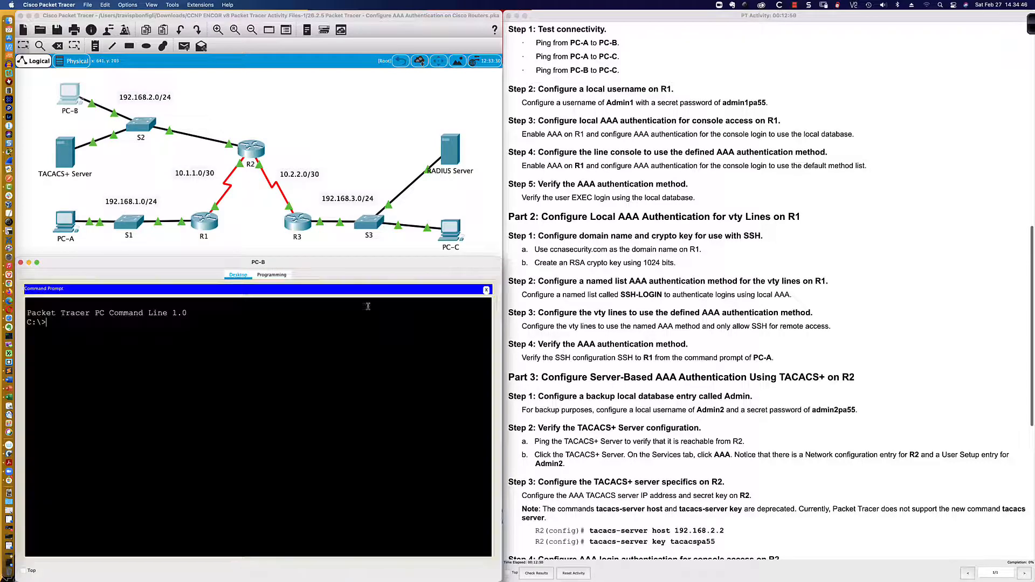
{"action": "type", "text": "ping"}
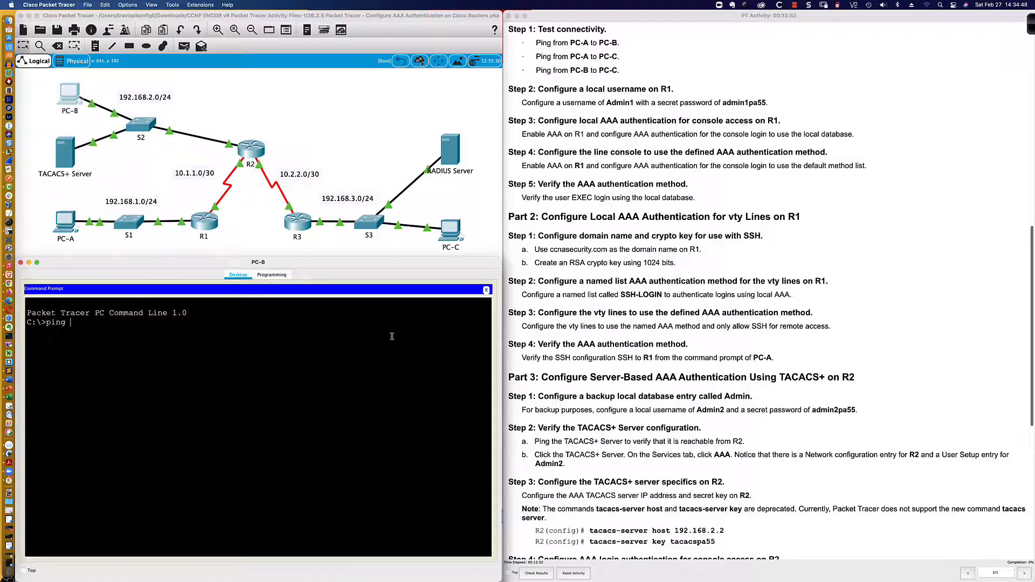
{"action": "type", "text": " 192.168.3.3"}
{"action": "key", "text": "Return"}
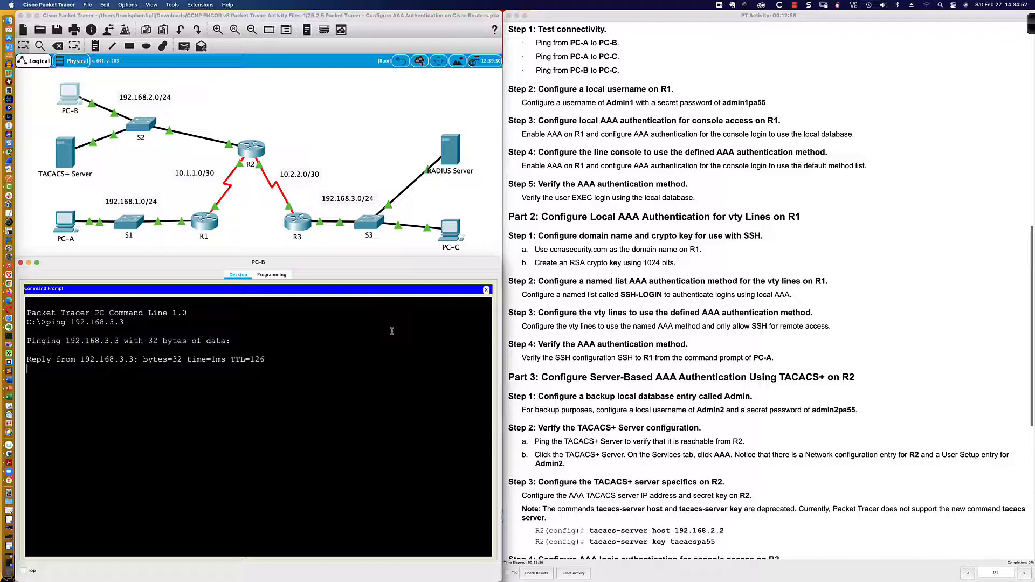
Open PC-C's desktop window and enlarge it to show all apps
{"action": "left_click", "coordinate": [450, 229]}
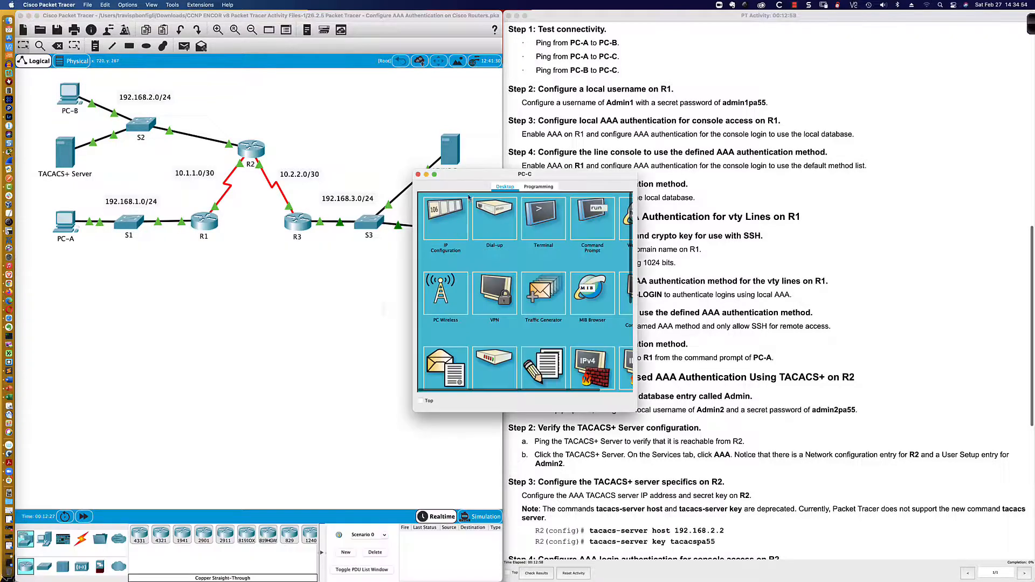
{"action": "left_click_drag", "start_coordinate": [468, 179], "coordinate": [72, 357]}
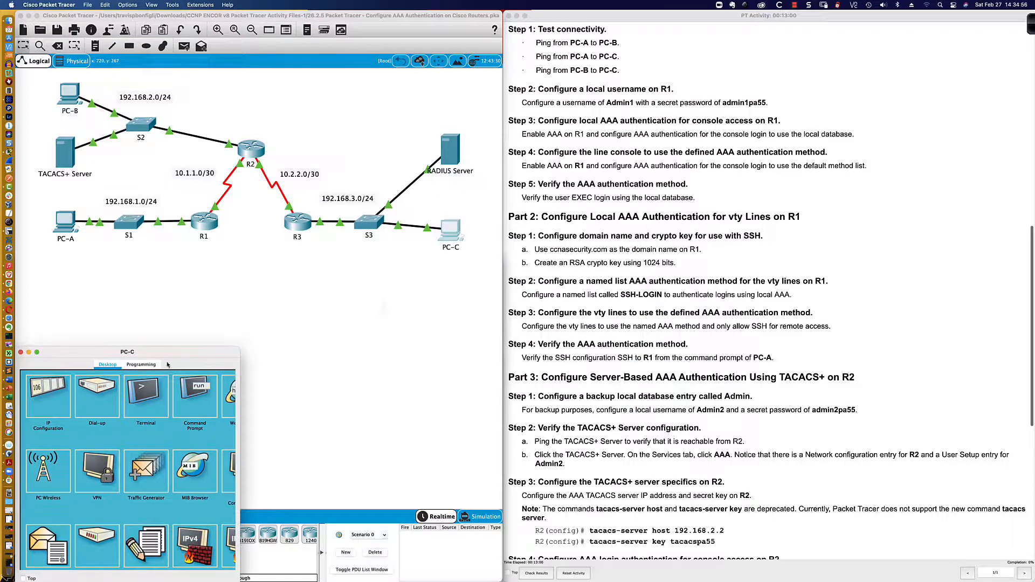
{"action": "left_click_drag", "start_coordinate": [241, 347], "coordinate": [501, 258]}
{"action": "scroll", "coordinate": [578, 108], "scroll_direction": "down", "scroll_amount": 3}
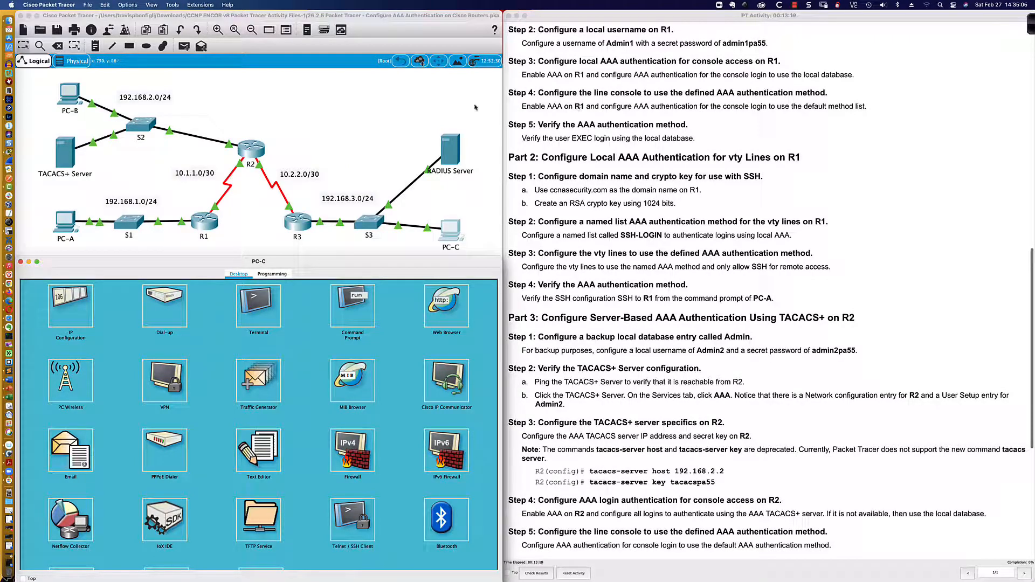
{"action": "left_click", "coordinate": [205, 222]}
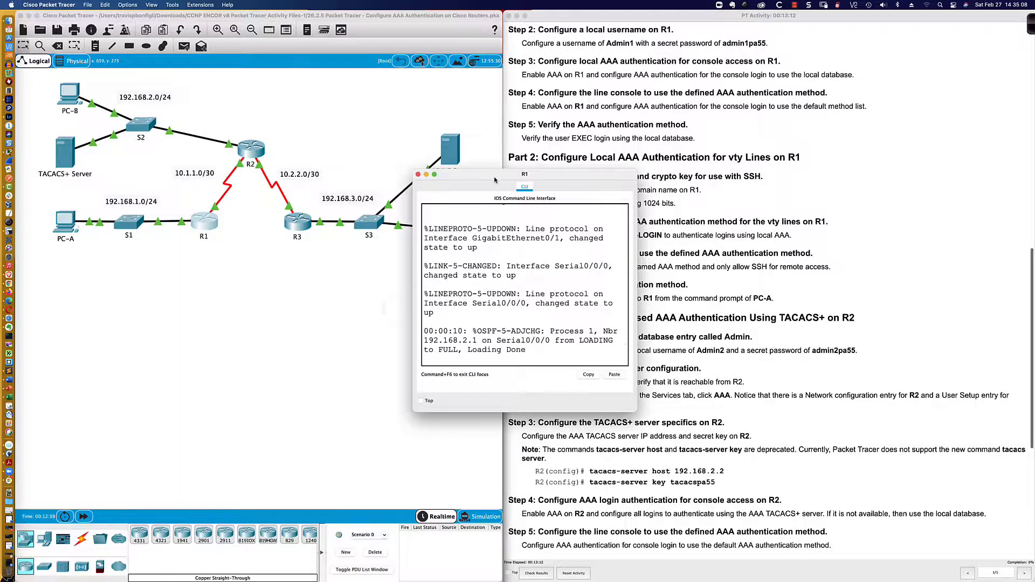
Start R1's console session and request privileged mode with en
{"action": "left_click_drag", "start_coordinate": [494, 179], "coordinate": [99, 360]}
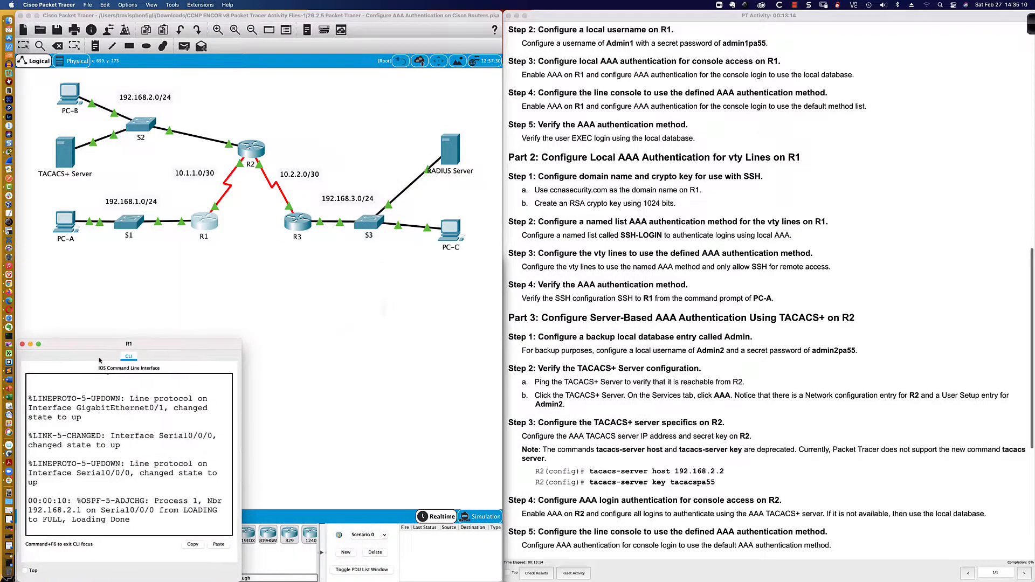
{"action": "left_click_drag", "start_coordinate": [241, 340], "coordinate": [498, 266]}
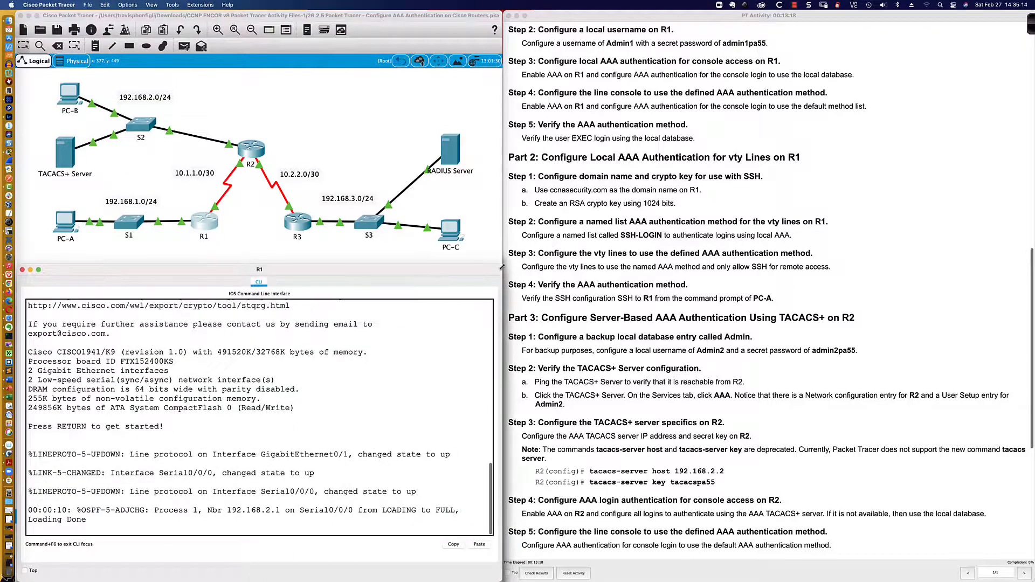
{"action": "left_click", "coordinate": [371, 397]}
{"action": "key", "text": "Return"}
{"action": "key", "text": "Return"}
{"action": "key", "text": "Return"}
{"action": "type", "text": "en"}
{"action": "key", "text": "Return"}
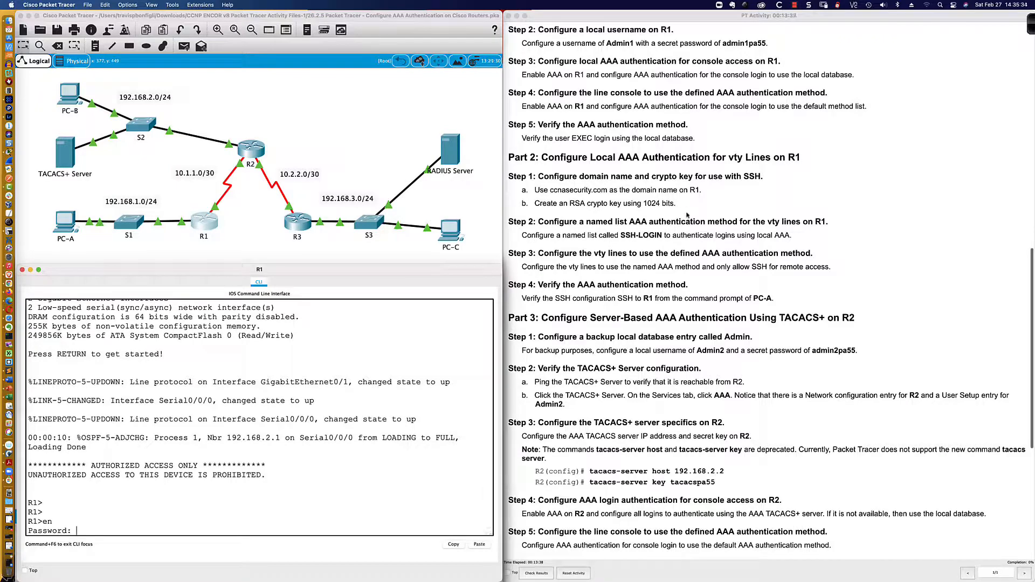
Retry the enable password at R1's repeated password prompts, reviewing the console output
{"action": "scroll", "coordinate": [687, 215], "scroll_direction": "up", "scroll_amount": 1}
{"action": "scroll", "coordinate": [686, 215], "scroll_direction": "up", "scroll_amount": 10}
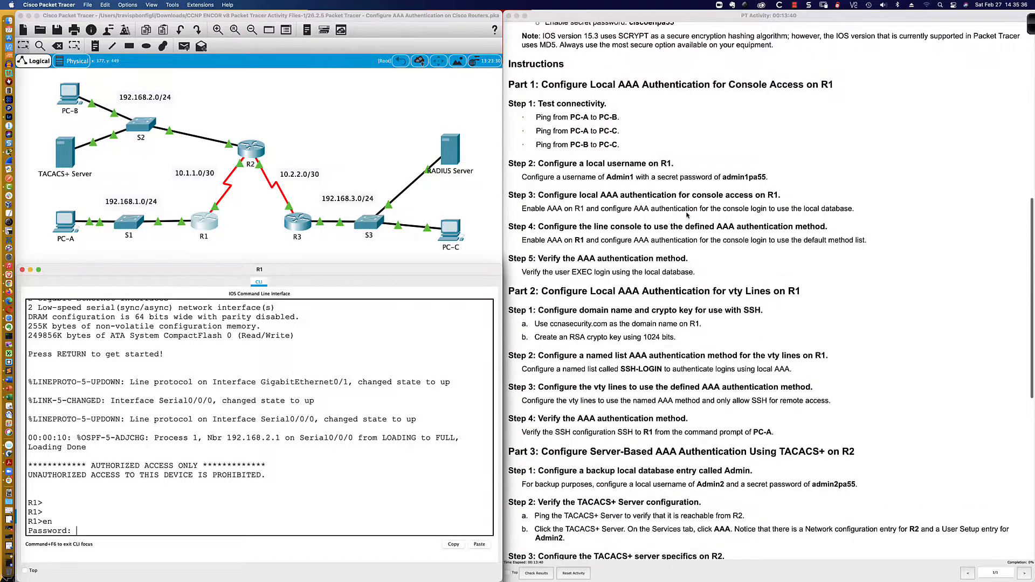
{"action": "scroll", "coordinate": [687, 214], "scroll_direction": "up", "scroll_amount": 4}
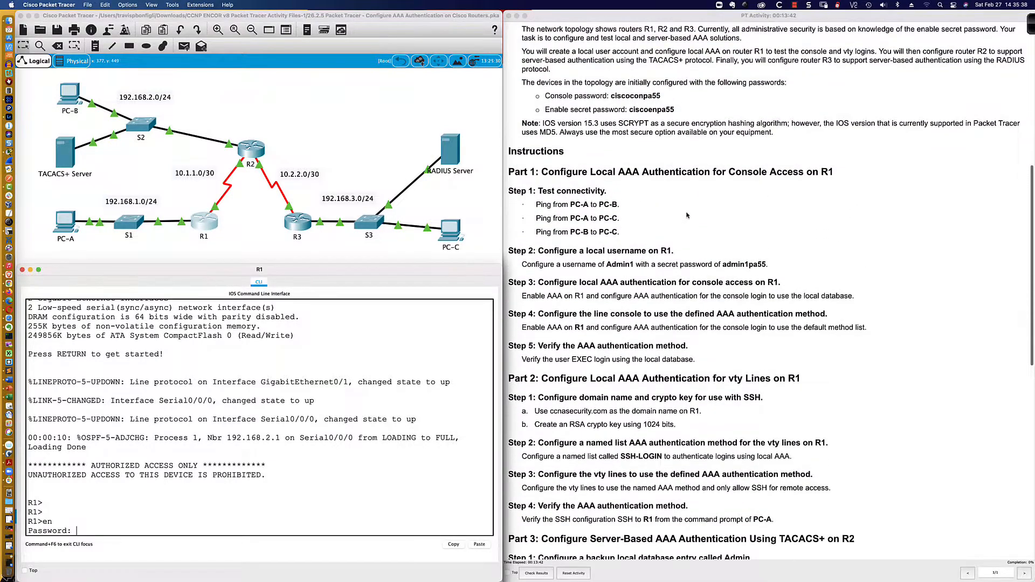
{"action": "scroll", "coordinate": [687, 215], "scroll_direction": "down", "scroll_amount": 14}
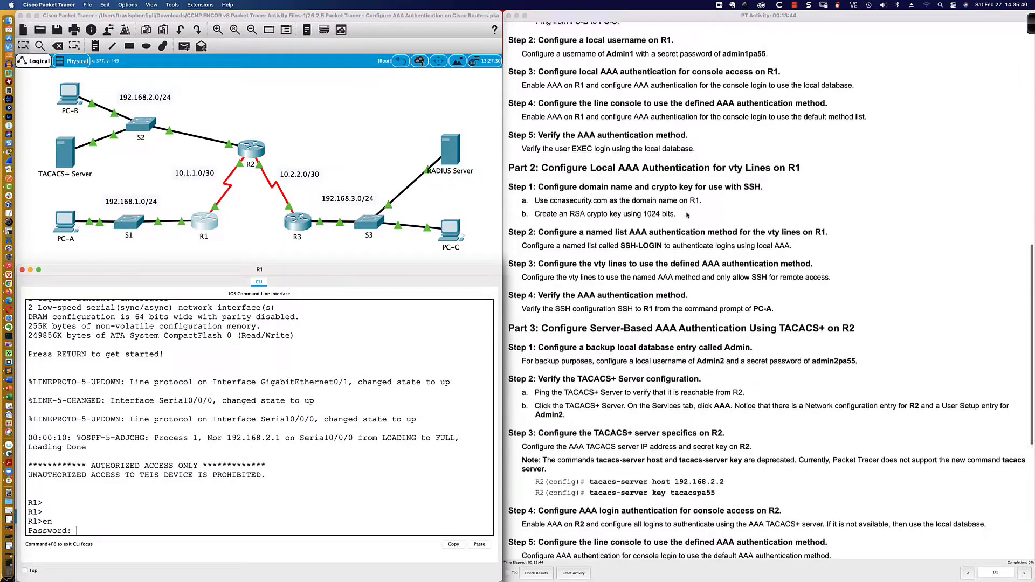
{"action": "scroll", "coordinate": [687, 215], "scroll_direction": "down", "scroll_amount": 1}
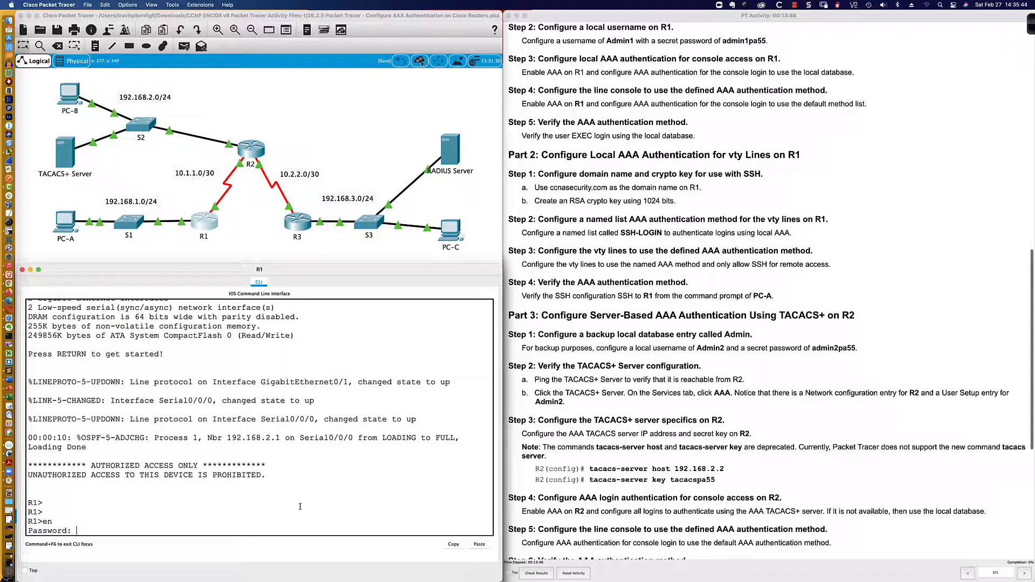
{"action": "key", "text": "Return"}
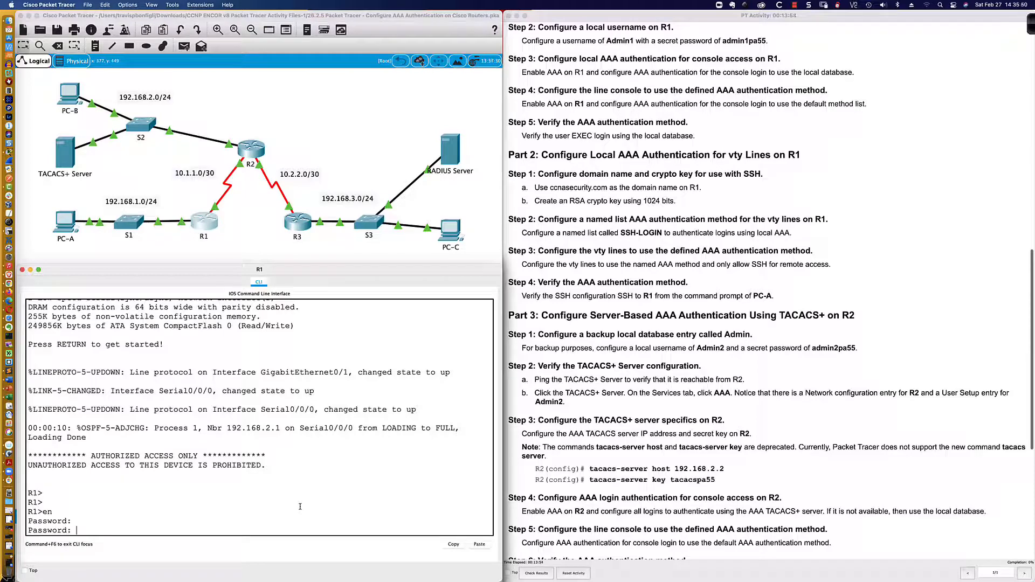
{"action": "key", "text": "Return"}
{"action": "scroll", "coordinate": [652, 251], "scroll_direction": "up", "scroll_amount": 8}
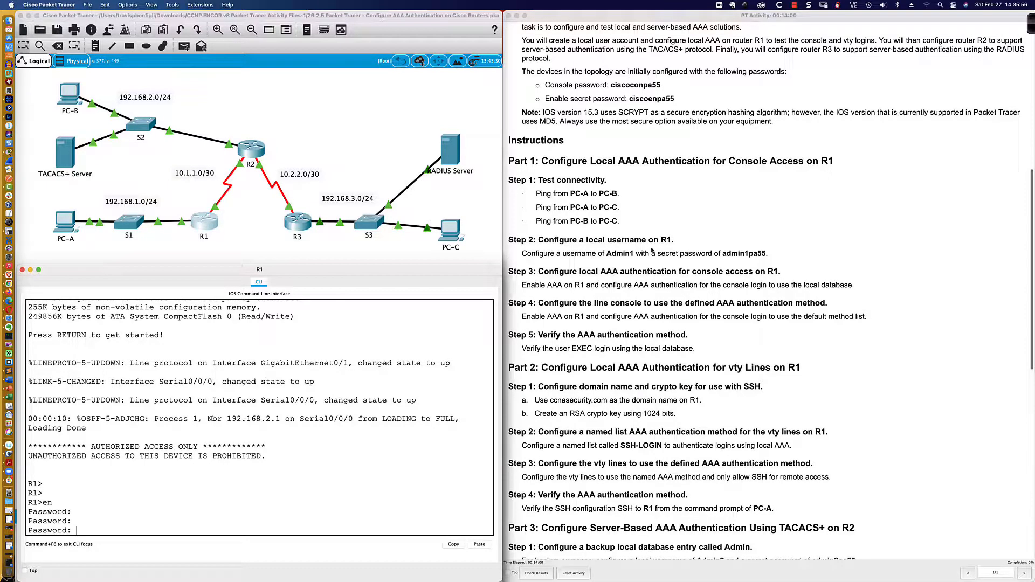
{"action": "scroll", "coordinate": [652, 251], "scroll_direction": "down", "scroll_amount": 3}
{"action": "scroll", "coordinate": [652, 251], "scroll_direction": "down", "scroll_amount": 10}
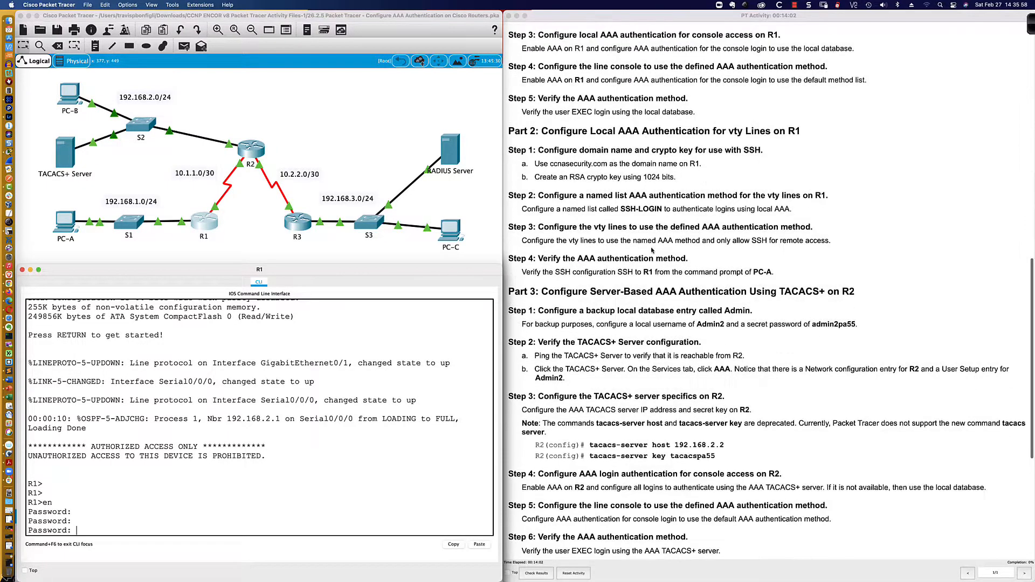
{"action": "scroll", "coordinate": [652, 250], "scroll_direction": "up", "scroll_amount": 10}
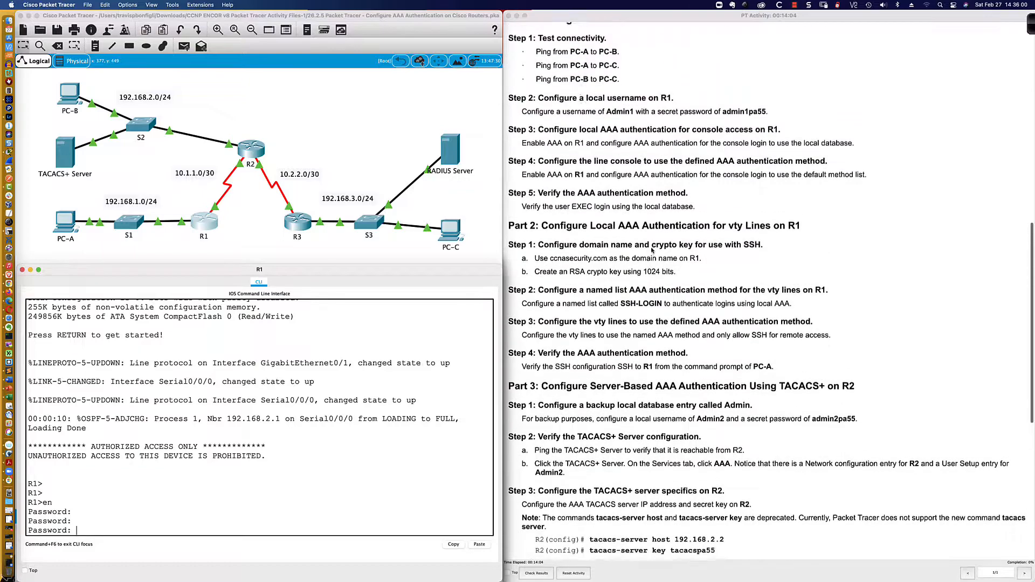
{"action": "scroll", "coordinate": [653, 249], "scroll_direction": "down", "scroll_amount": 10}
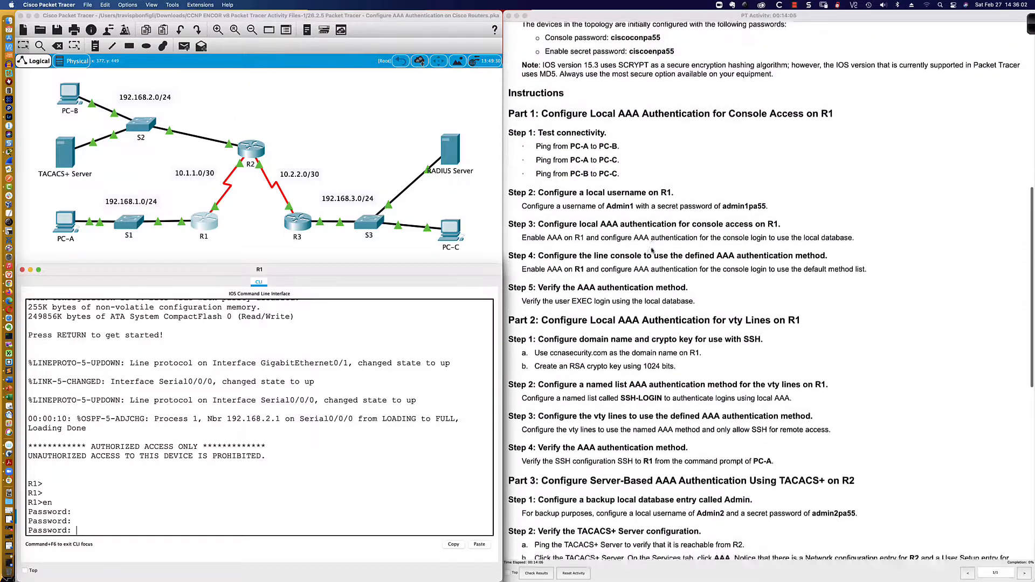
{"action": "scroll", "coordinate": [652, 249], "scroll_direction": "up", "scroll_amount": 3}
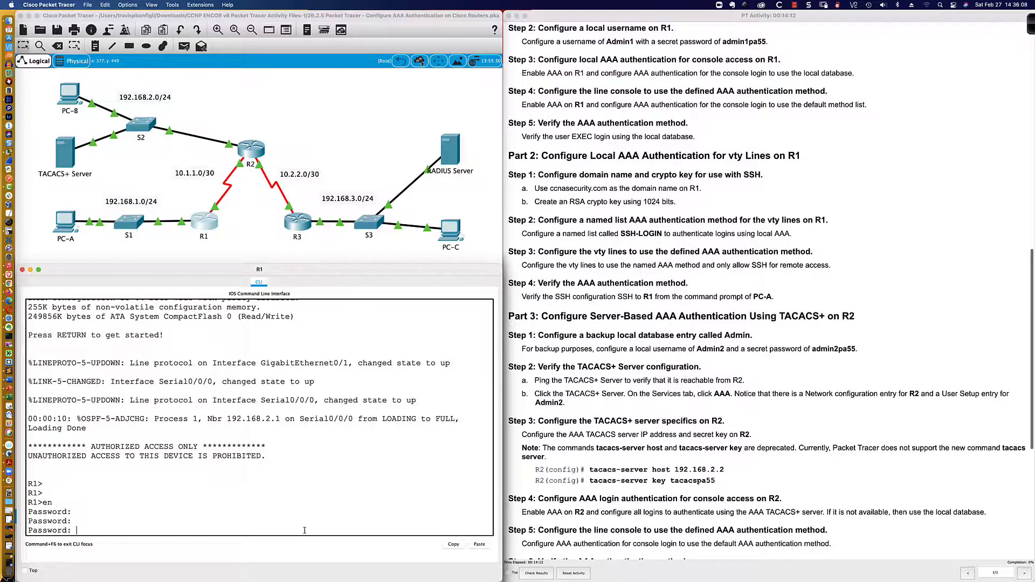
Reach R1's global configuration with conf t and create local user Admin1 with the lab secret password
{"action": "key", "text": "Return"}
{"action": "key", "text": "Return"}
{"action": "key", "text": "Return"}
{"action": "key", "text": "Return"}
{"action": "key", "text": "Return"}
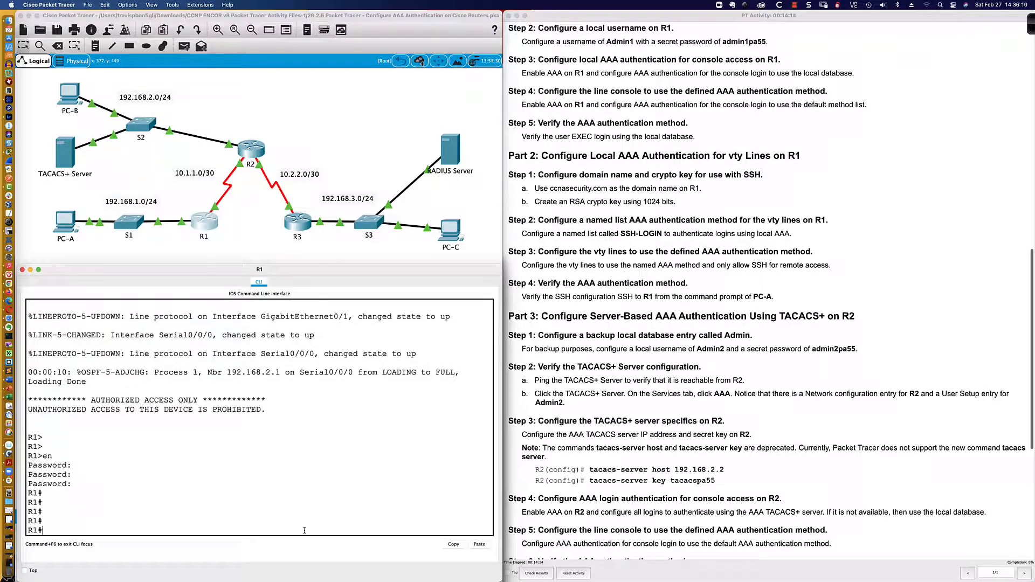
{"action": "type", "text": "conf t"}
{"action": "key", "text": "Return"}
{"action": "type", "text": "user"}
{"action": "key", "text": "Tab"}
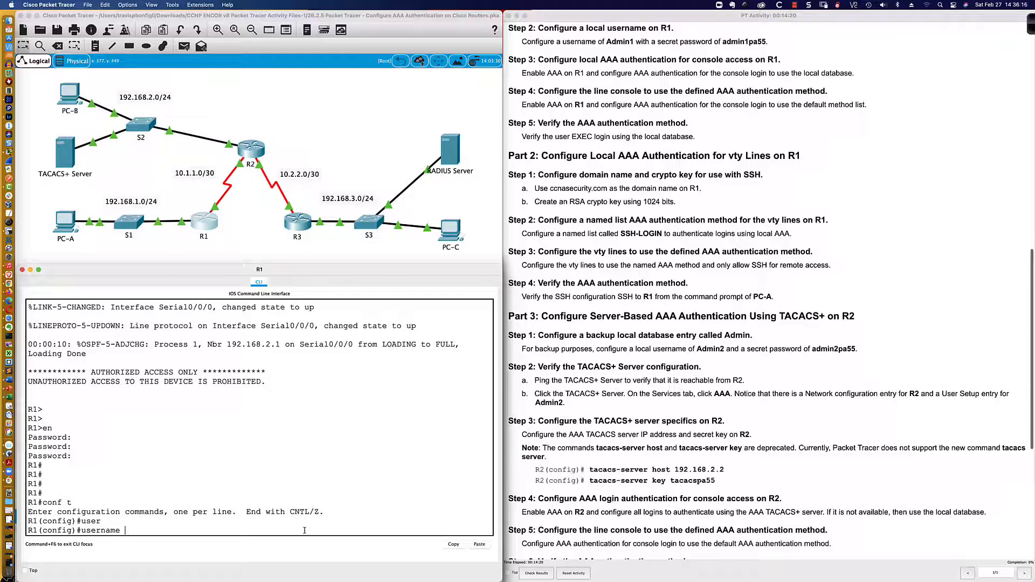
{"action": "type", "text": "Admin1 sec"}
{"action": "key", "text": "Tab"}
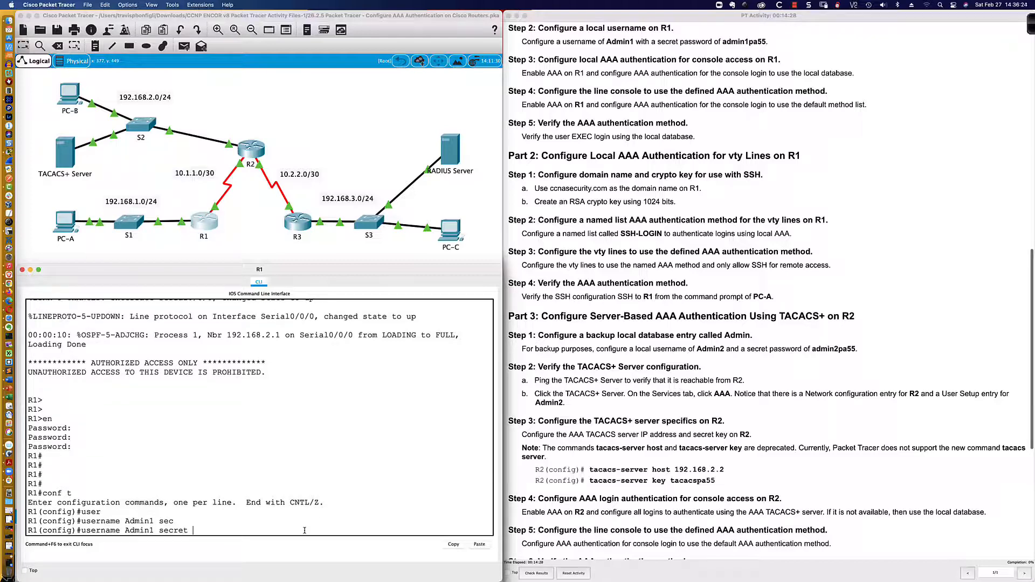
{"action": "type", "text": "admin1pa55"}
{"action": "key", "text": "Return"}
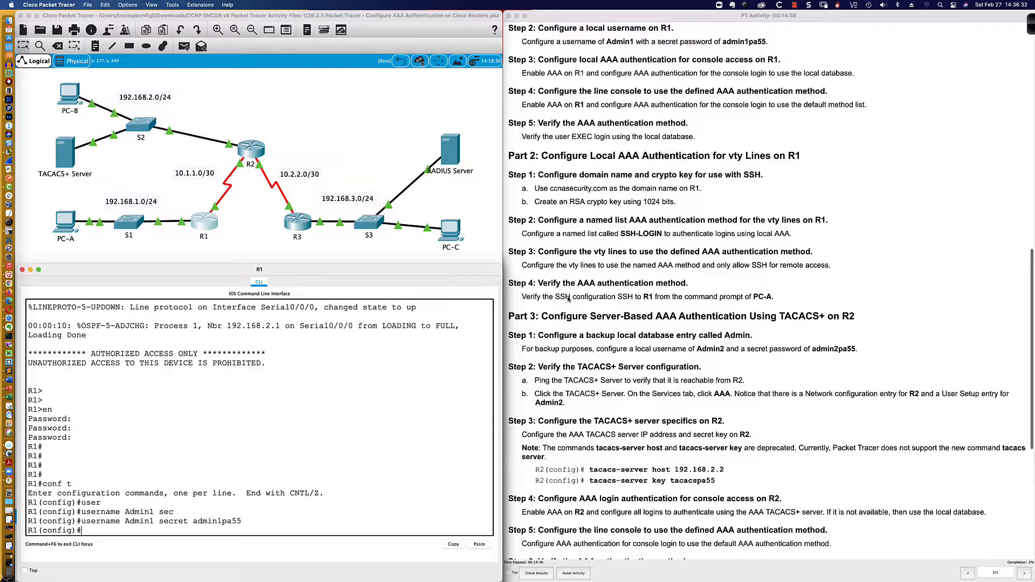
Type aaa new-model at R1's global configuration prompt using Tab completion
{"action": "scroll", "coordinate": [567, 299], "scroll_direction": "down", "scroll_amount": 2}
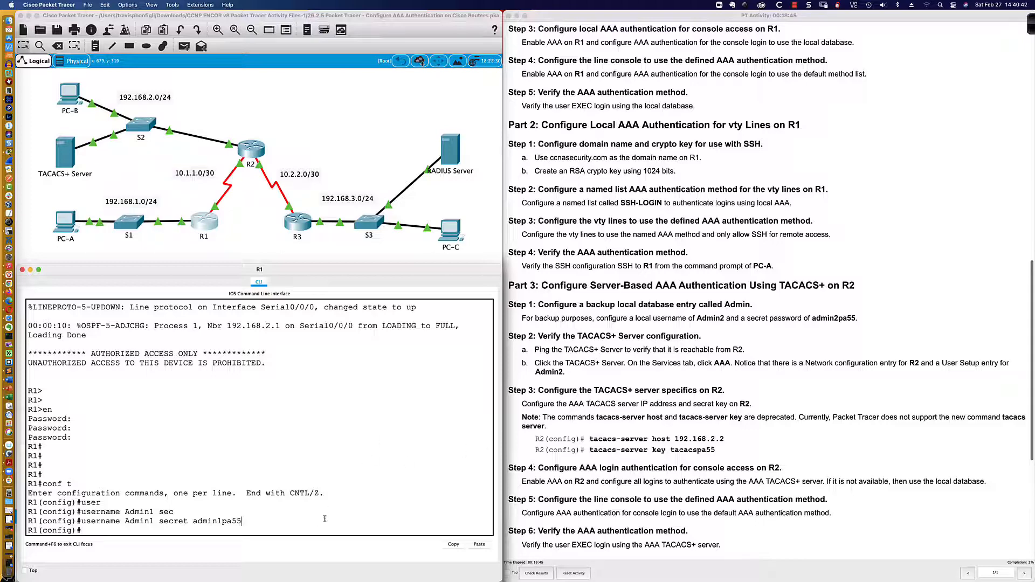
{"action": "key", "text": "Return"}
{"action": "key", "text": "Return"}
{"action": "key", "text": "Return"}
{"action": "key", "text": "Return"}
{"action": "key", "text": "Return"}
{"action": "key", "text": "Return"}
{"action": "key", "text": "Return"}
{"action": "key", "text": "Return"}
{"action": "key", "text": "Return"}
{"action": "key", "text": "Return"}
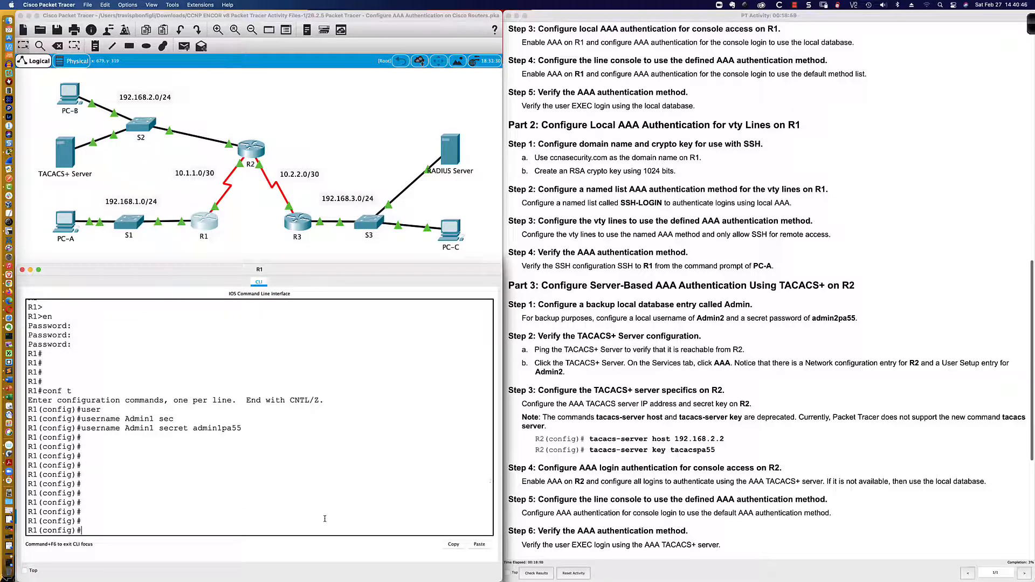
{"action": "type", "text": "aaa new"}
{"action": "key", "text": "Tab"}
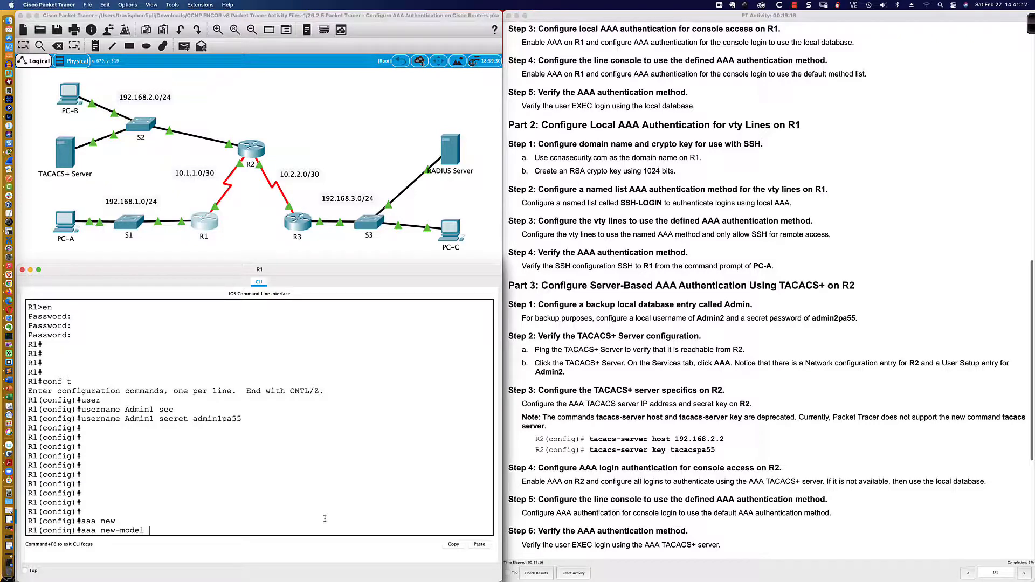
On R2's SecureCRT console, enter privileged mode and run sh ver to check the IOS version
{"action": "key", "text": "super+Tab"}
{"action": "key", "text": "super+Tab"}
{"action": "key", "text": "super+Tab"}
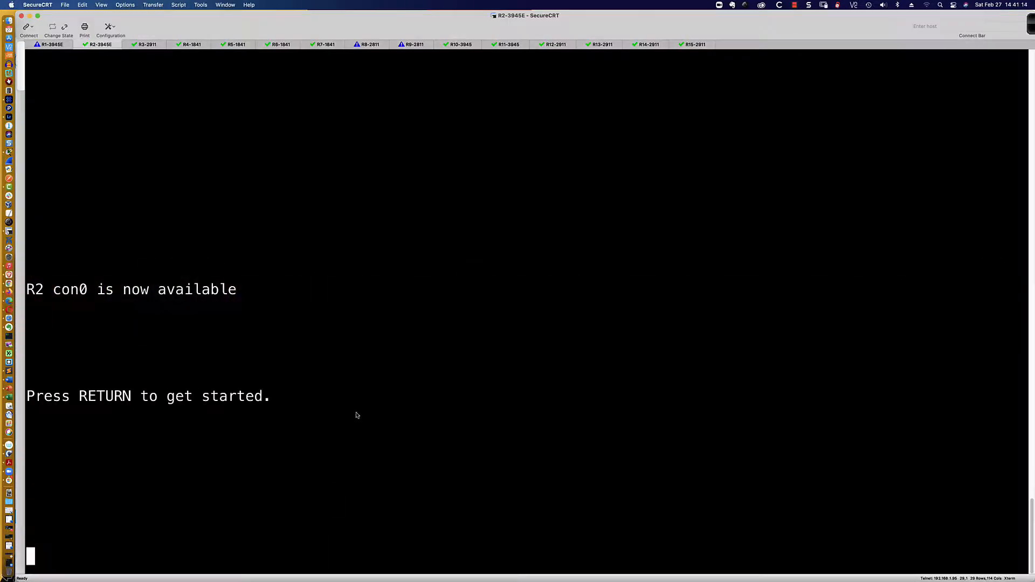
{"action": "key", "text": "Return"}
{"action": "key", "text": "Return"}
{"action": "key", "text": "Return"}
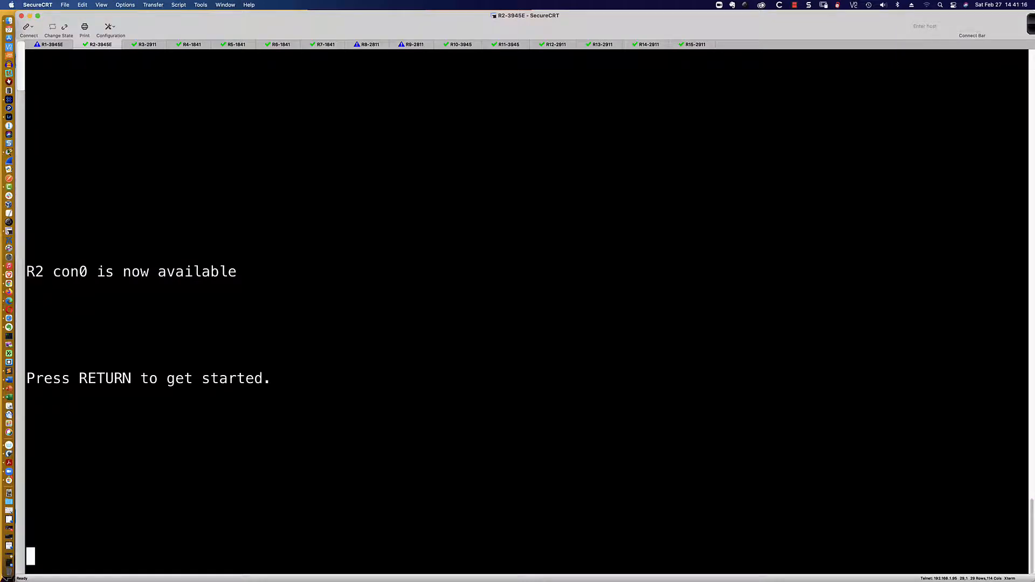
{"action": "type", "text": "en"}
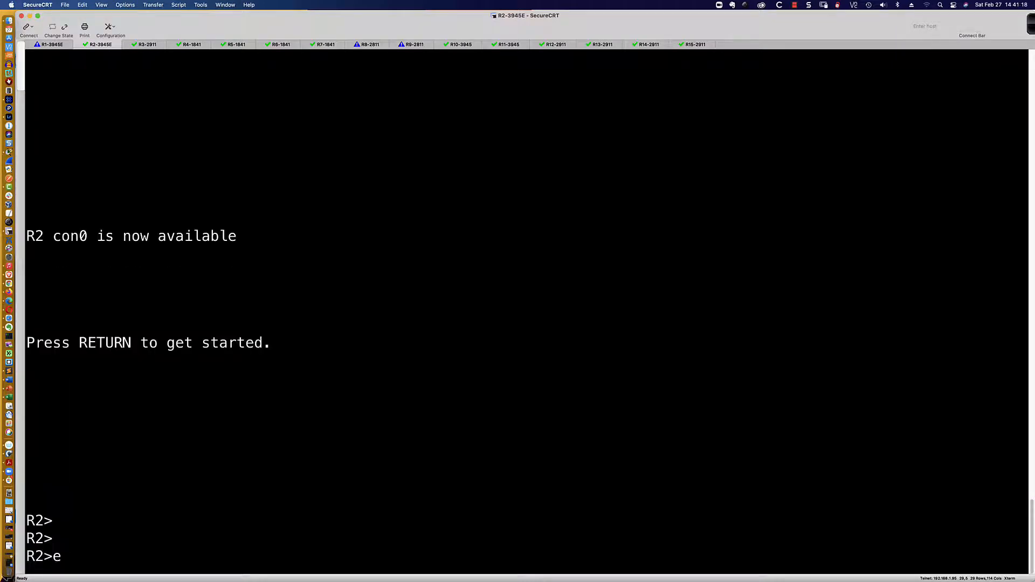
{"action": "key", "text": "Return"}
{"action": "type", "text": "sh ver"}
{"action": "key", "text": "Return"}
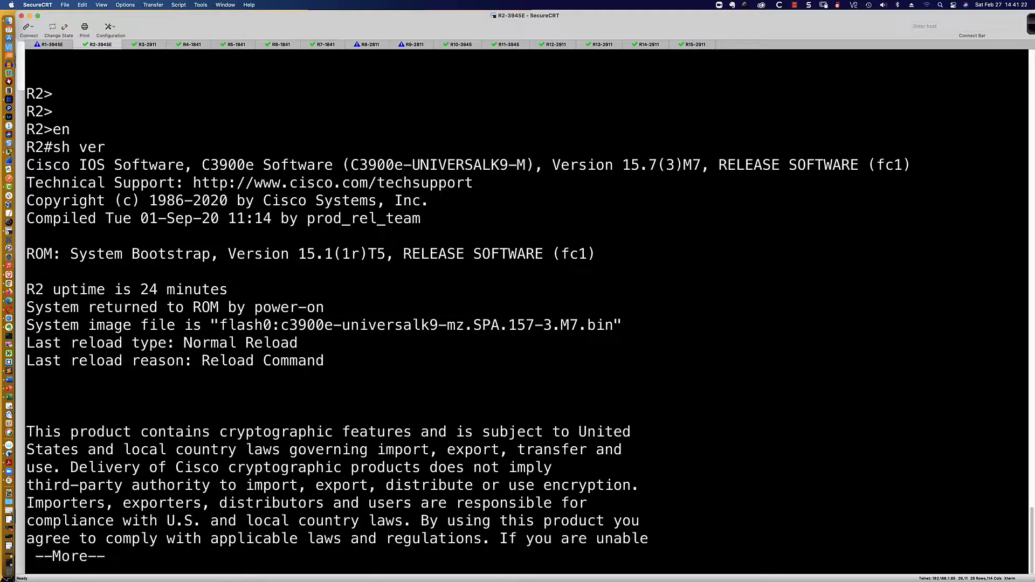
{"action": "key", "text": "q"}
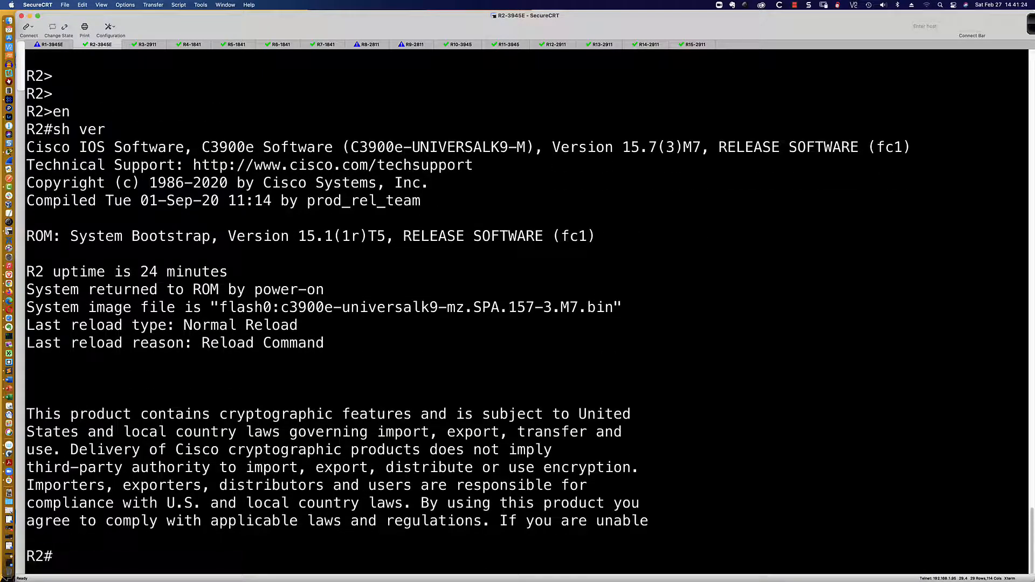
{"action": "key", "text": "Return"}
Enter global configuration on R2 and use aaa ? to list the available aaa commands
{"action": "key", "text": "Return"}
{"action": "type", "text": "conf t"}
{"action": "key", "text": "Return"}
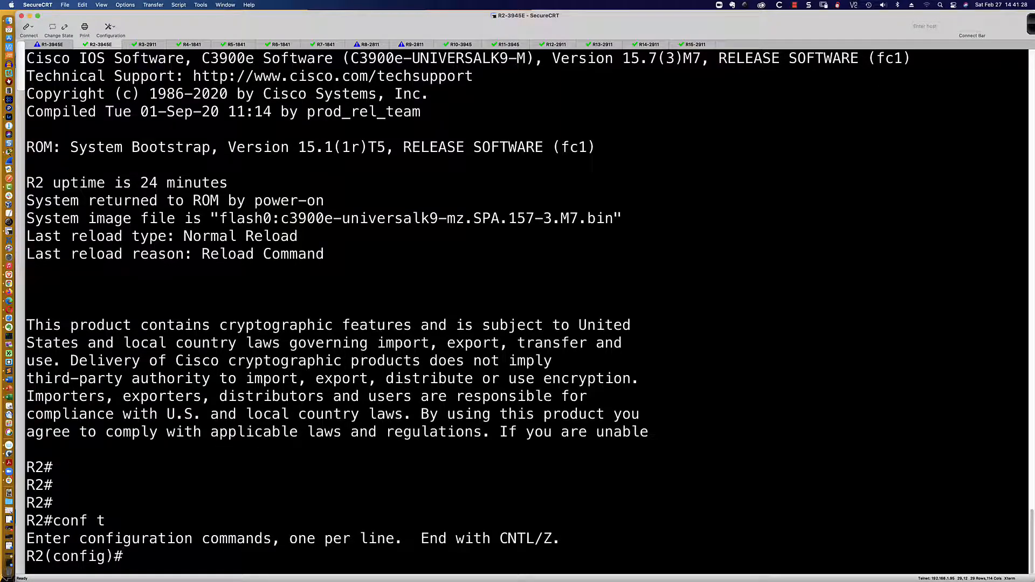
{"action": "type", "text": "aaa authen?"}
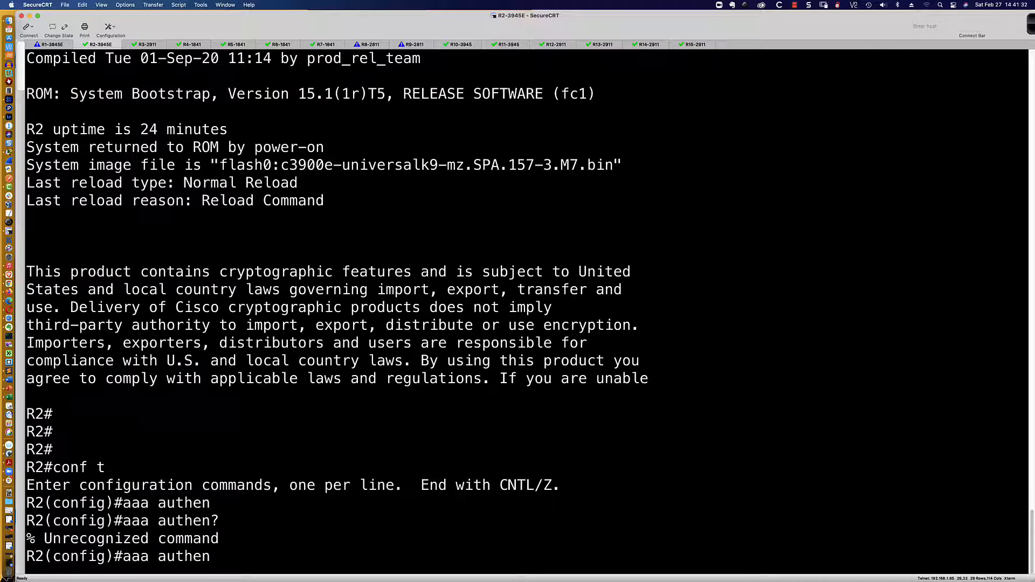
{"action": "key", "text": "BackSpace"}
{"action": "key", "text": "BackSpace"}
{"action": "key", "text": "BackSpace"}
{"action": "key", "text": "BackSpace"}
{"action": "key", "text": "BackSpace"}
{"action": "key", "text": "BackSpace"}
{"action": "type", "text": "?"}
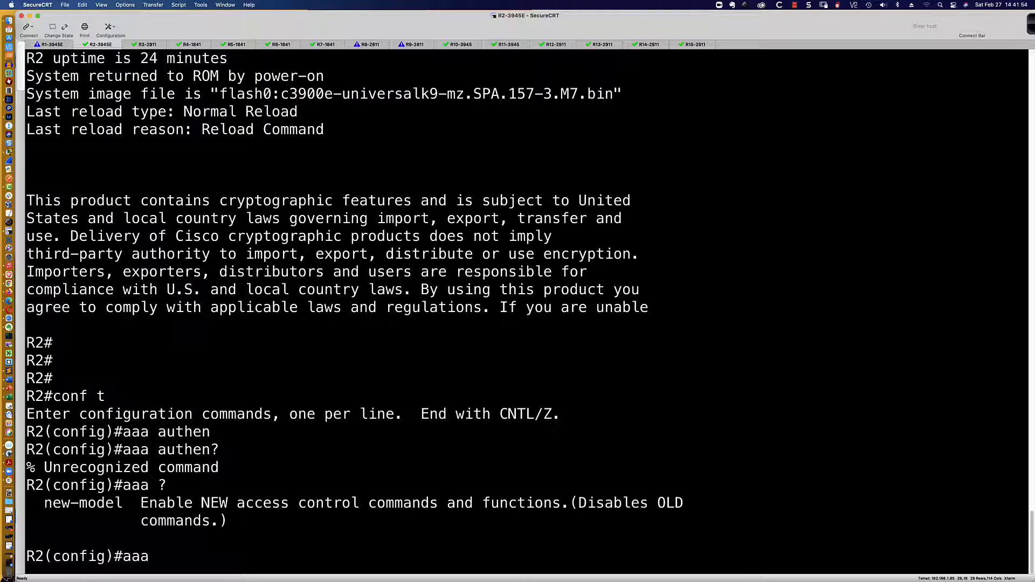
{"action": "key", "text": "super+Tab"}
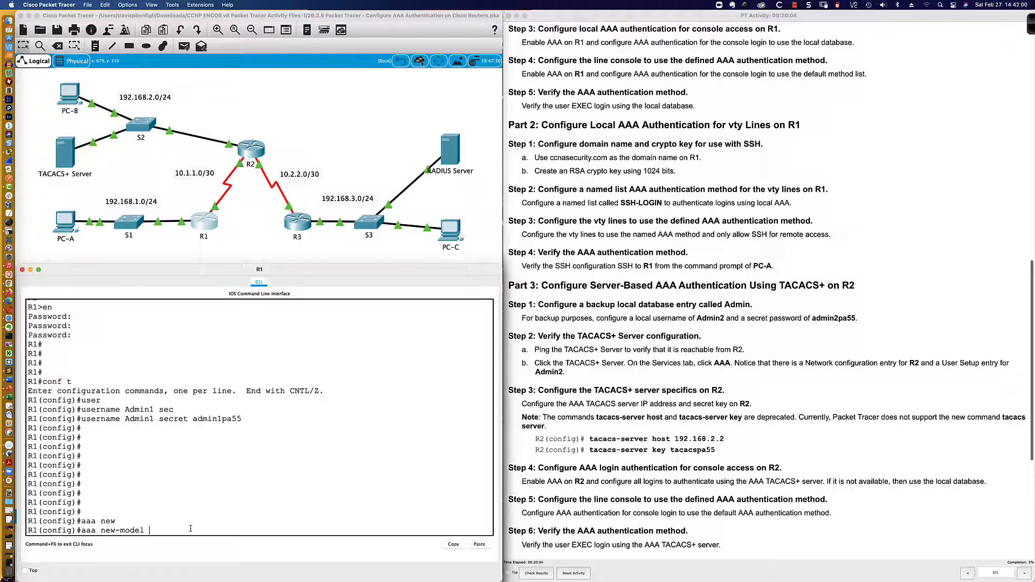
Enable aaa new-model on R1, then on R2 in SecureCRT
{"action": "key", "text": "Return"}
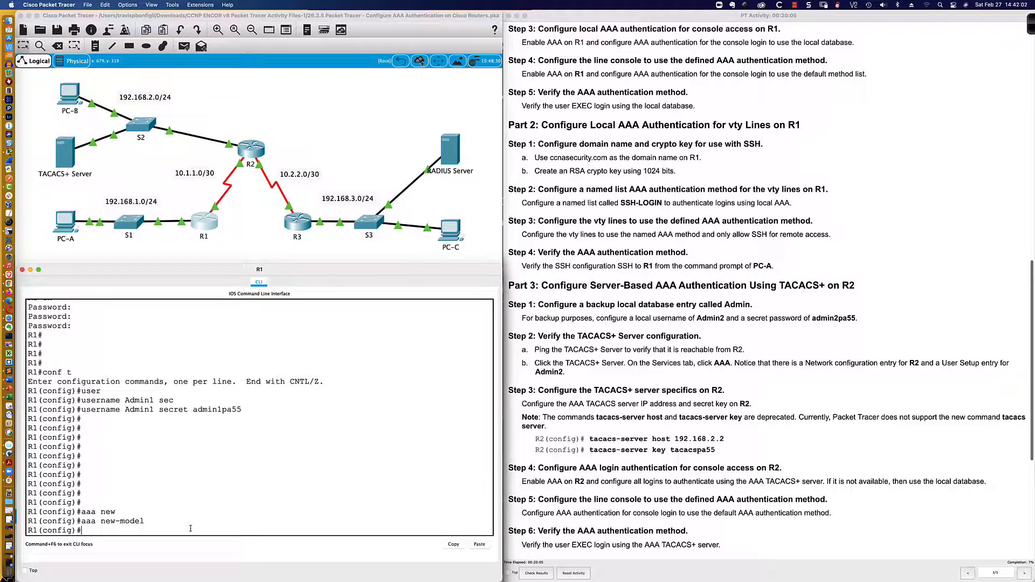
{"action": "key", "text": "Return"}
{"action": "key", "text": "Return"}
{"action": "key", "text": "super+Tab"}
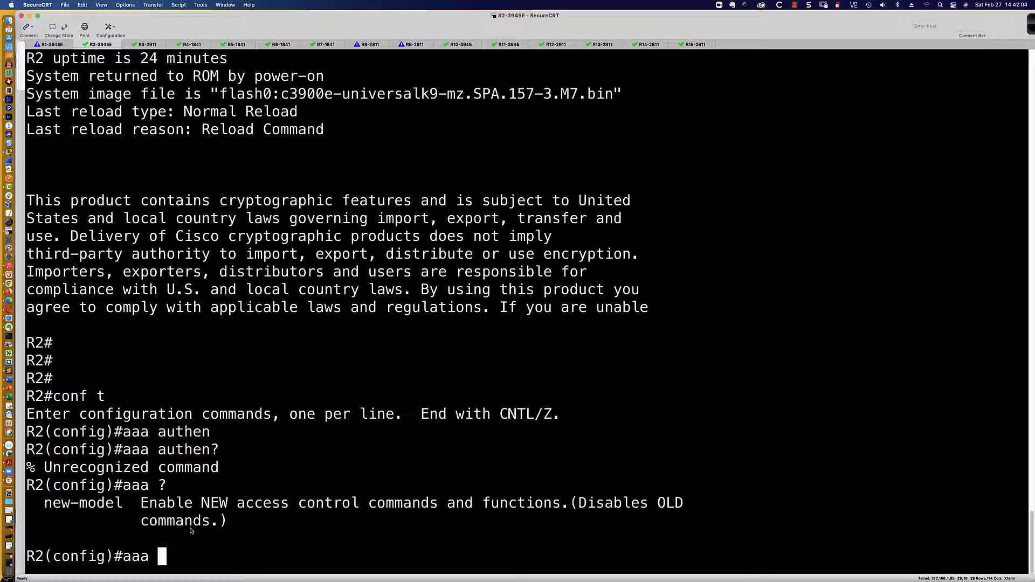
{"action": "type", "text": "new"}
{"action": "key", "text": "Tab"}
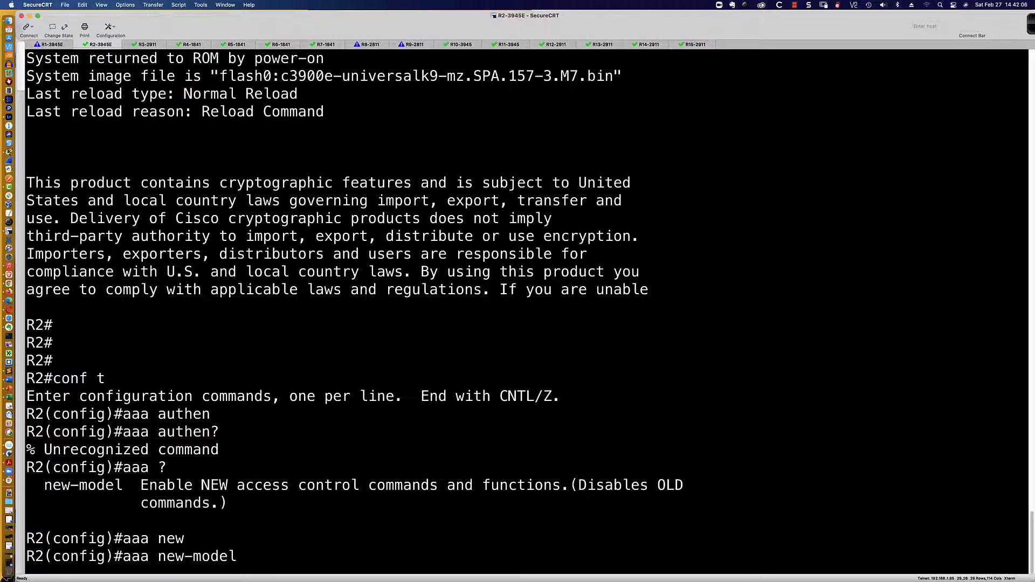
{"action": "key", "text": "Return"}
{"action": "key", "text": "Return"}
{"action": "key", "text": "Return"}
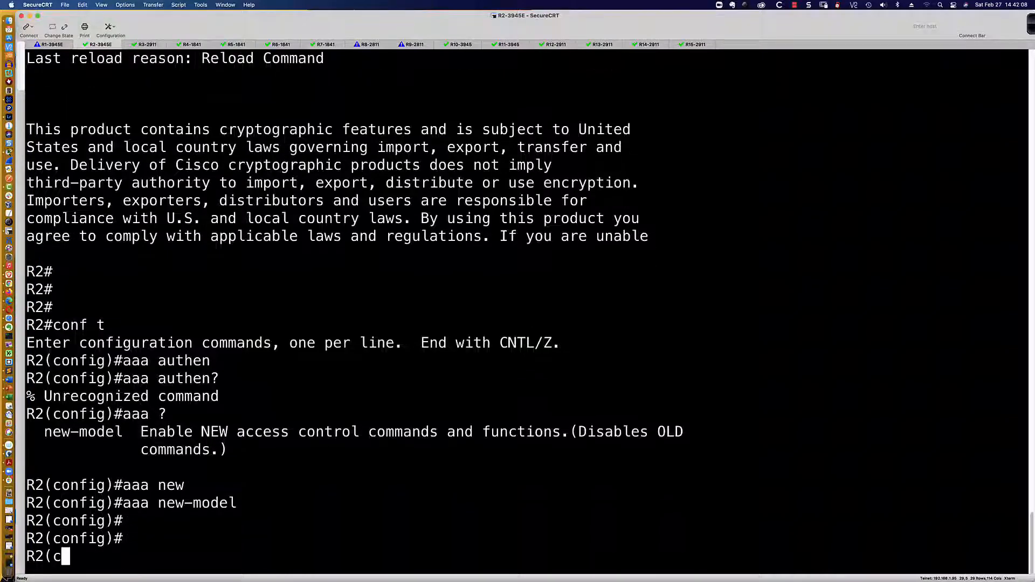
List aaa options with aaa ? on R2 and R1: accounting, authentication, authorization, new-model
{"action": "type", "text": "aaa ?"}
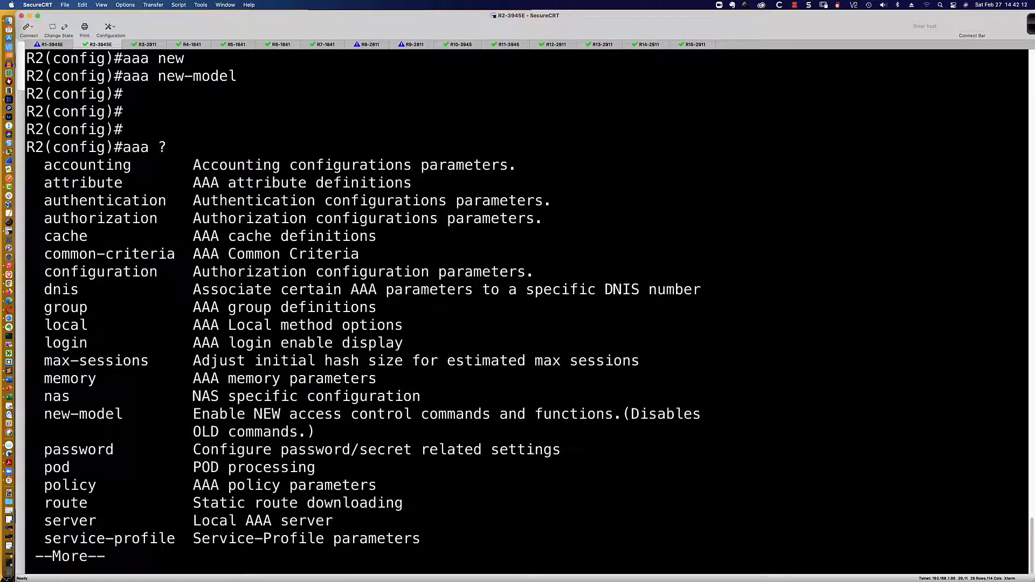
{"action": "key", "text": "super+Tab"}
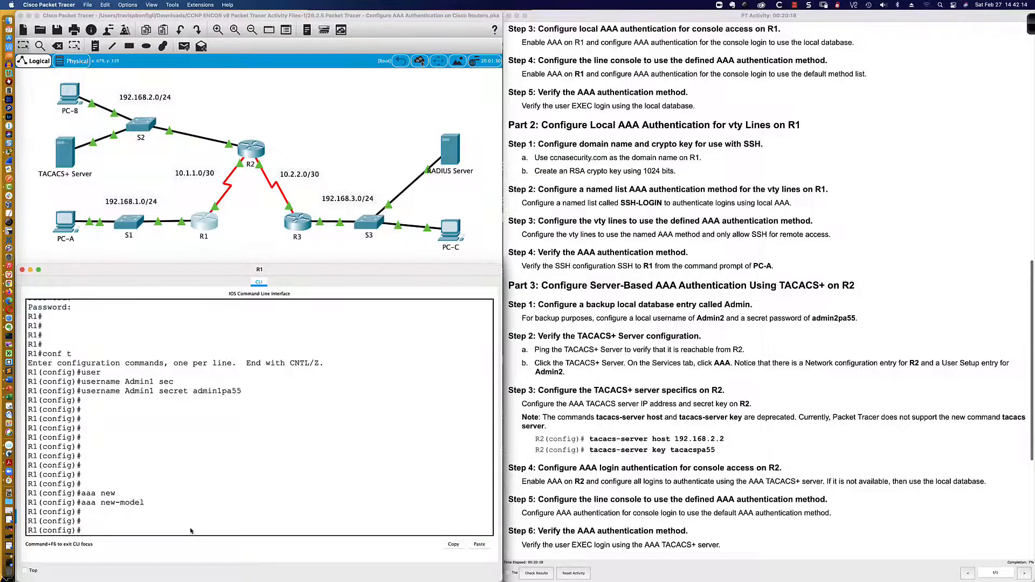
{"action": "type", "text": "aaa ?"}
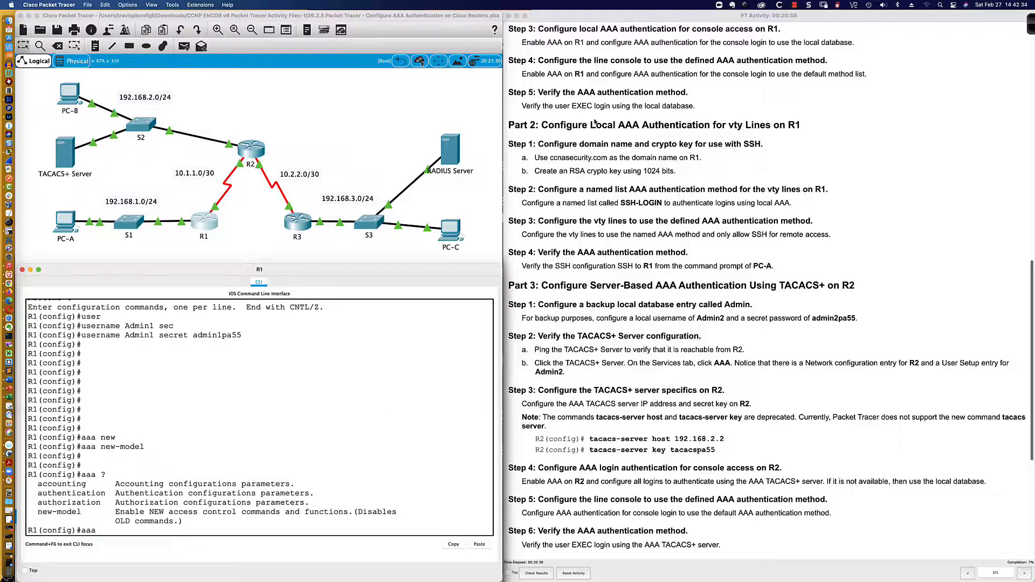
{"action": "scroll", "coordinate": [618, 146], "scroll_direction": "down", "scroll_amount": 2}
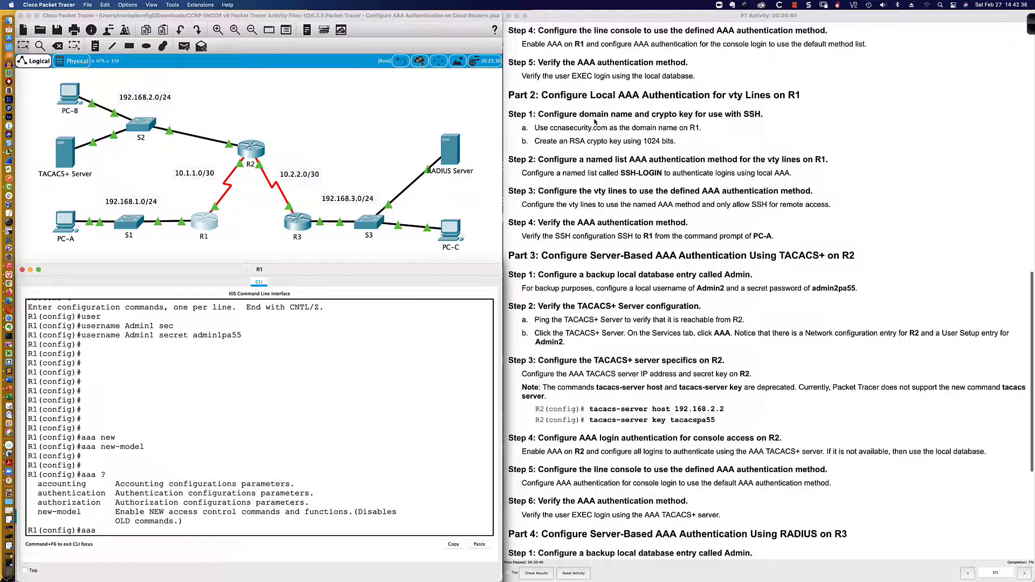
{"action": "scroll", "coordinate": [631, 52], "scroll_direction": "down", "scroll_amount": 1}
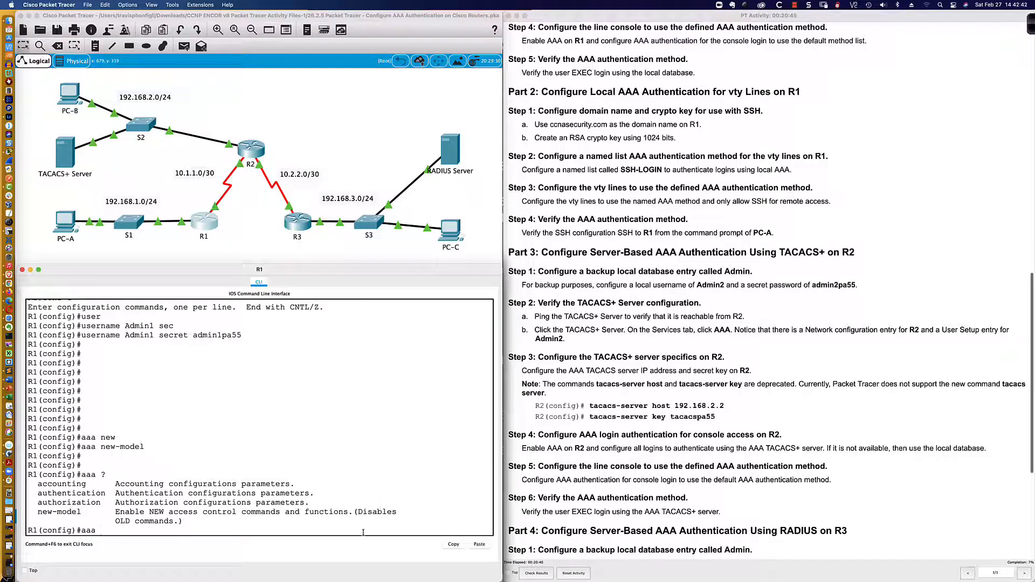
Run do sh run on R1 and page to the end to confirm aaa new-model and user Admin1
{"action": "key", "text": "BackSpace"}
{"action": "key", "text": "BackSpace"}
{"action": "key", "text": "BackSpace"}
{"action": "key", "text": "BackSpace"}
{"action": "type", "text": "do sh run"}
{"action": "key", "text": "Return"}
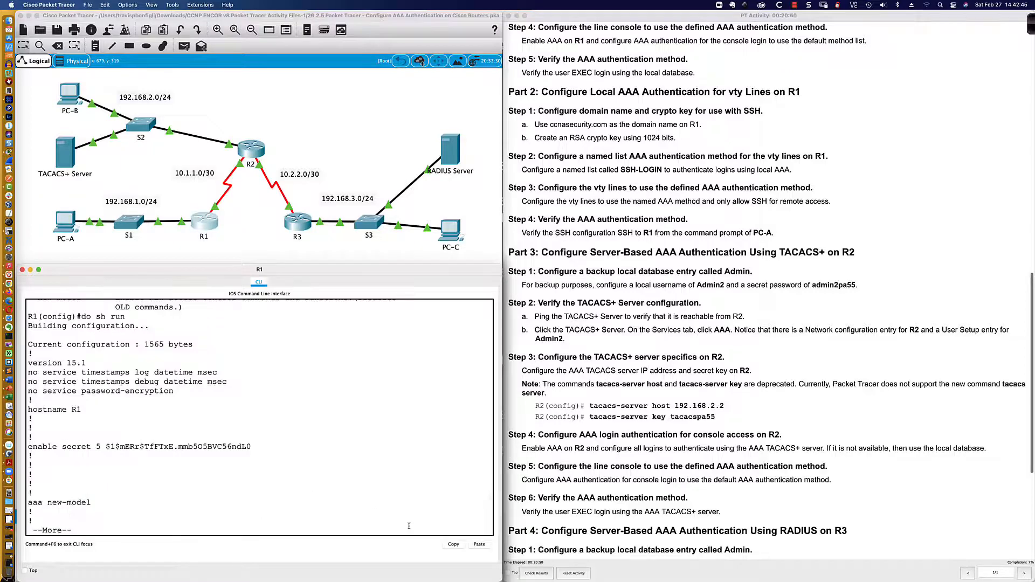
{"action": "key", "text": "Return"}
{"action": "key", "text": "Return"}
{"action": "key", "text": "Return"}
{"action": "key", "text": "Return"}
{"action": "key", "text": "Return"}
{"action": "key", "text": "Return"}
{"action": "key", "text": "Return"}
{"action": "key", "text": "Return"}
{"action": "key", "text": "Return"}
{"action": "key", "text": "Return"}
{"action": "key", "text": "Return"}
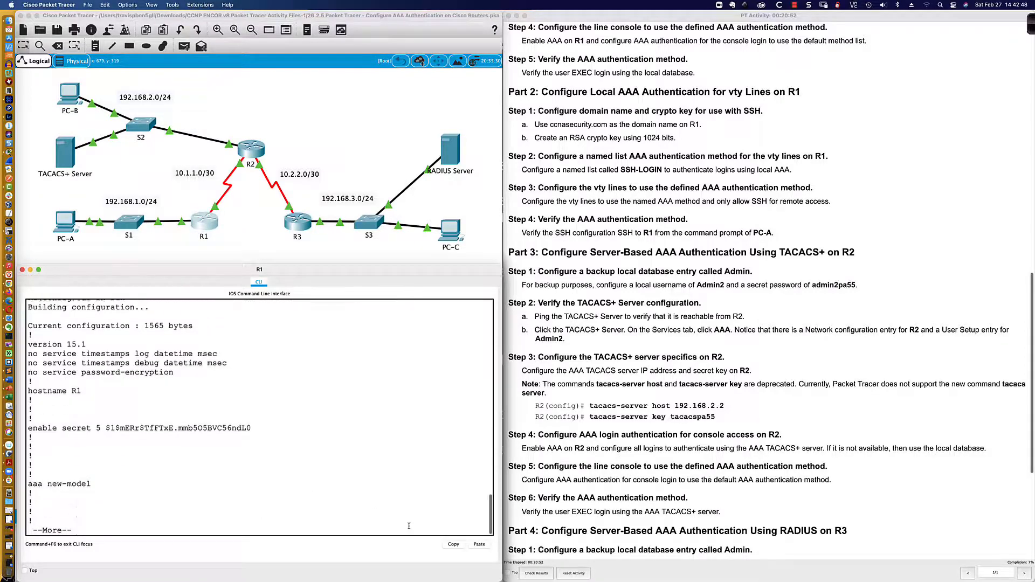
{"action": "key", "text": "Return"}
{"action": "key", "text": "Return"}
{"action": "key", "text": "Return"}
{"action": "key", "text": "Return"}
{"action": "key", "text": "Return"}
{"action": "key", "text": "Return"}
{"action": "key", "text": "Return"}
{"action": "key", "text": "Return"}
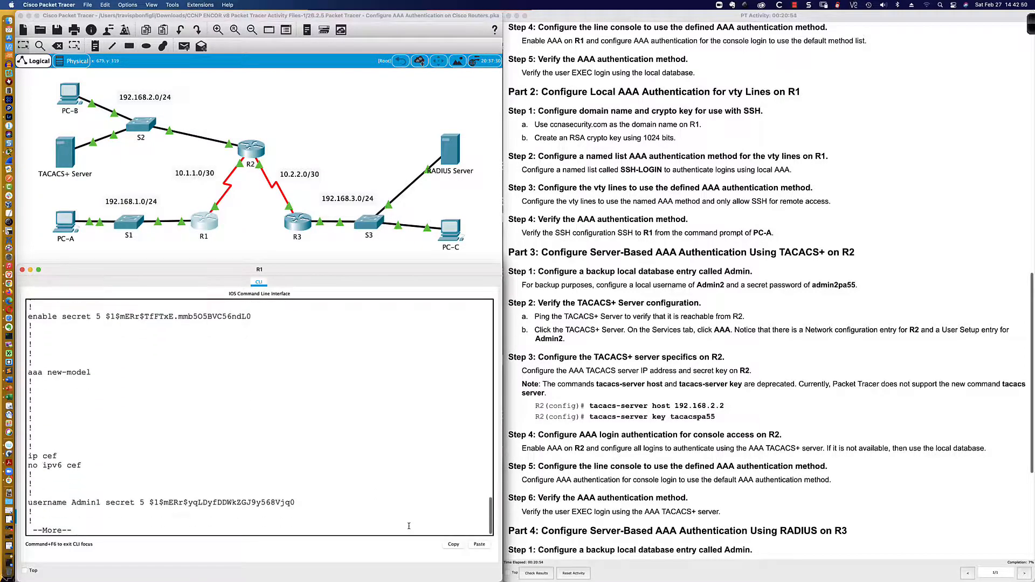
{"action": "key", "text": "space"}
{"action": "key", "text": "space"}
{"action": "key", "text": "space"}
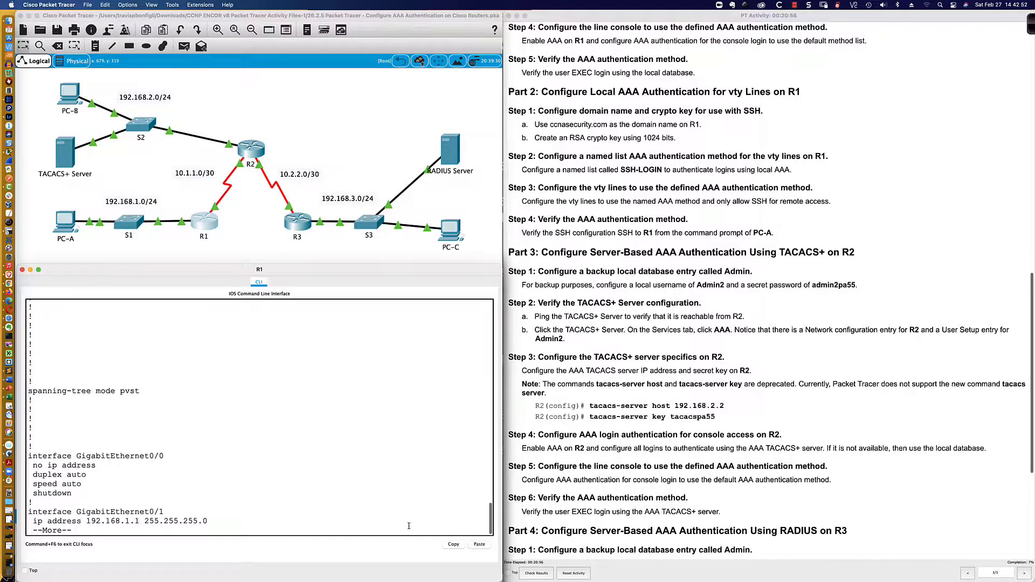
{"action": "key", "text": "space"}
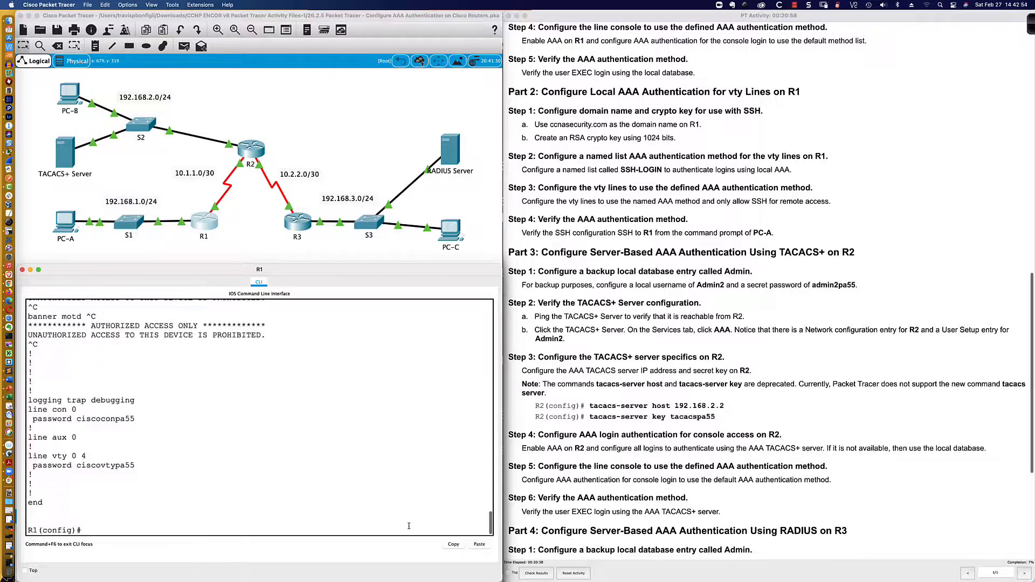
{"action": "key", "text": "Return"}
{"action": "key", "text": "Return"}
{"action": "key", "text": "Return"}
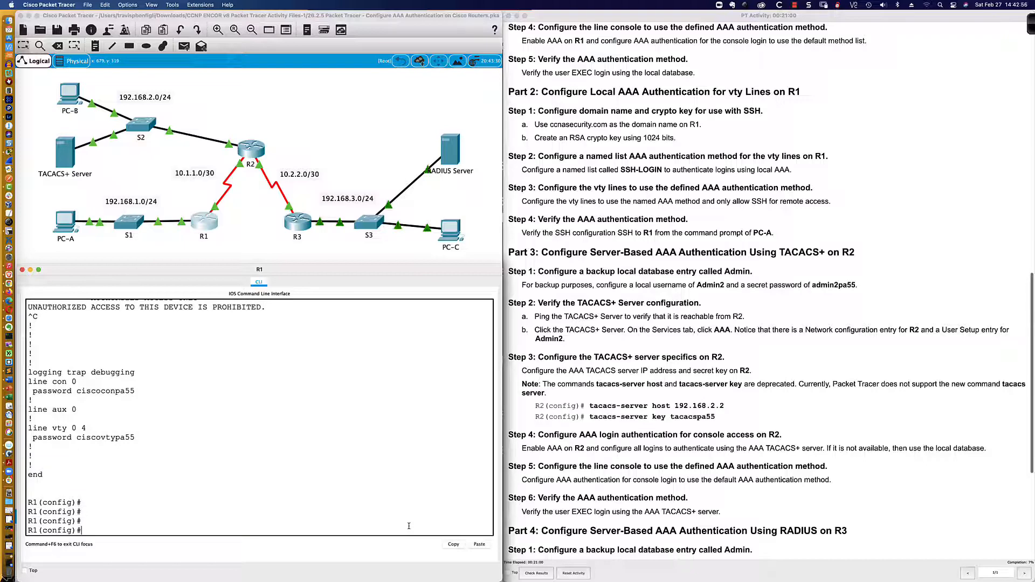
{"action": "type", "text": "aaa auth"}
{"action": "key", "text": "Tab"}
Complete aaa authentication and use ? to list its options, then the login options
{"action": "type", "text": "e"}
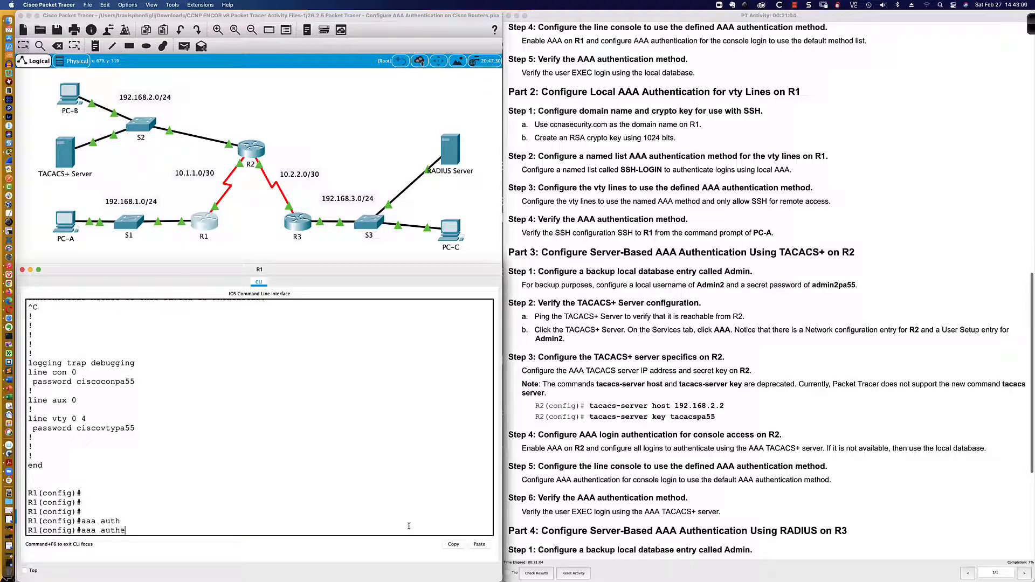
{"action": "key", "text": "Tab"}
{"action": "type", "text": "?"}
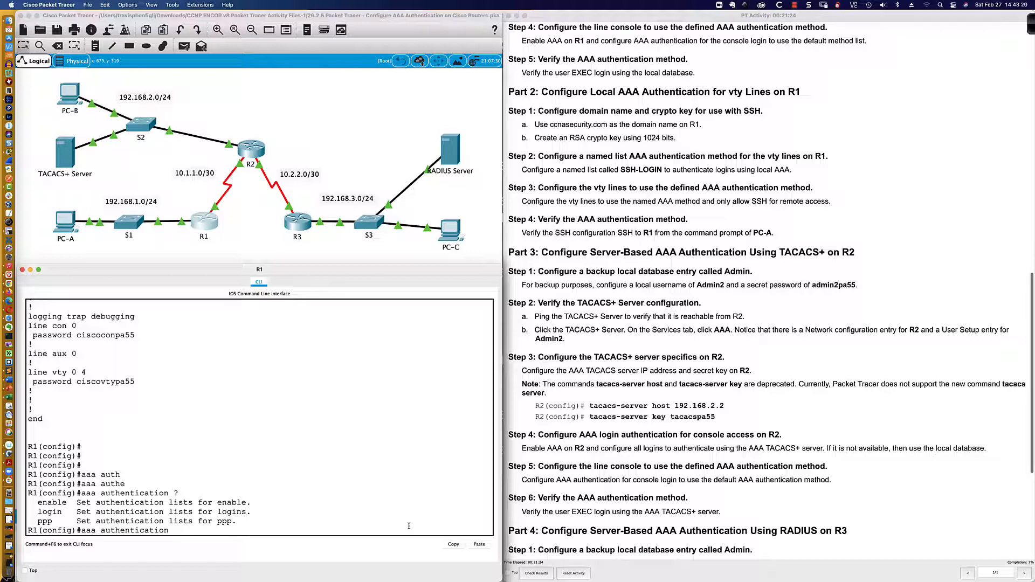
{"action": "type", "text": "login ?"}
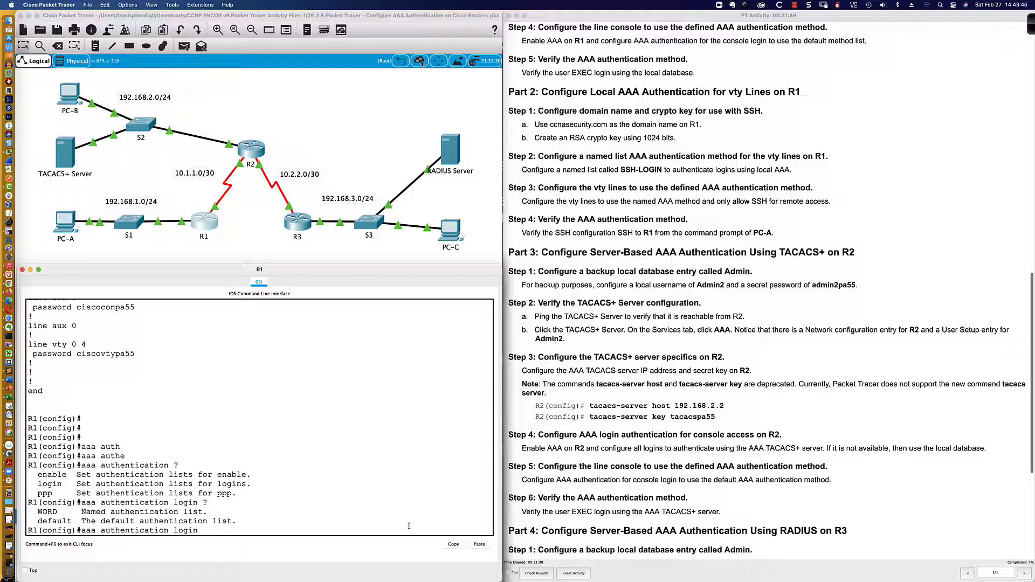
Replace the CON_LINE list name with default and list the login methods with ?
{"action": "type", "text": "ON_LINE"}
{"action": "key", "text": "BackSpace"}
{"action": "key", "text": "BackSpace"}
{"action": "key", "text": "BackSpace"}
{"action": "key", "text": "BackSpace"}
{"action": "key", "text": "BackSpace"}
{"action": "key", "text": "BackSpace"}
{"action": "key", "text": "BackSpace"}
{"action": "key", "text": "BackSpace"}
{"action": "type", "text": "def"}
{"action": "key", "text": "Tab"}
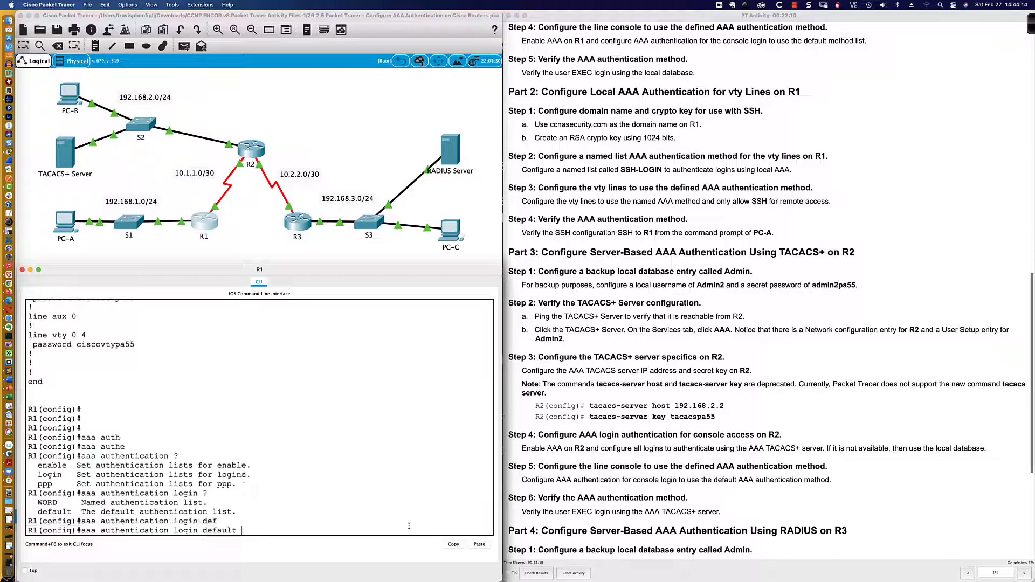
{"action": "type", "text": "?"}
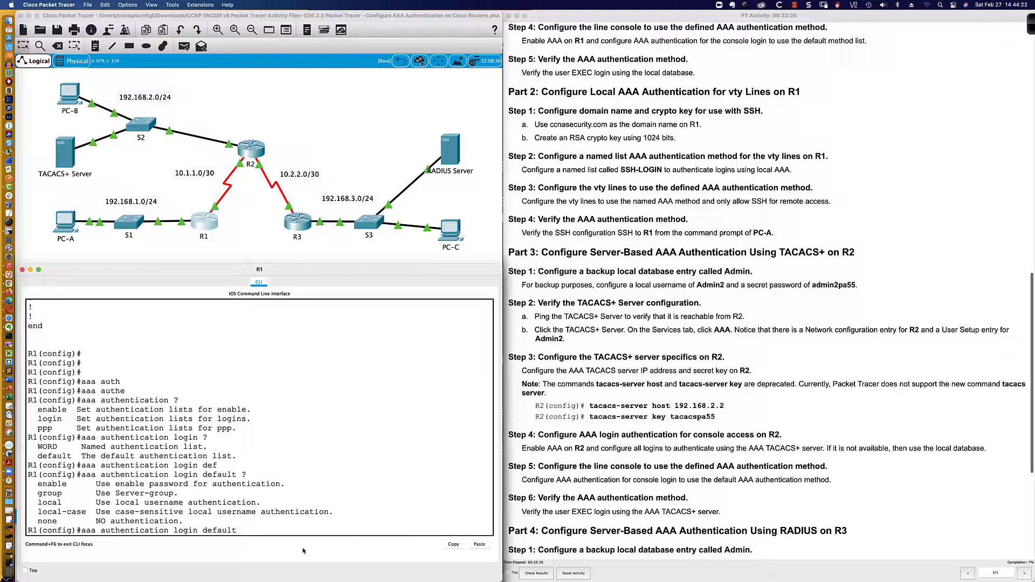
{"action": "left_click_drag", "start_coordinate": [38, 493], "coordinate": [60, 493]}
{"action": "left_click_drag", "start_coordinate": [36, 502], "coordinate": [261, 501]}
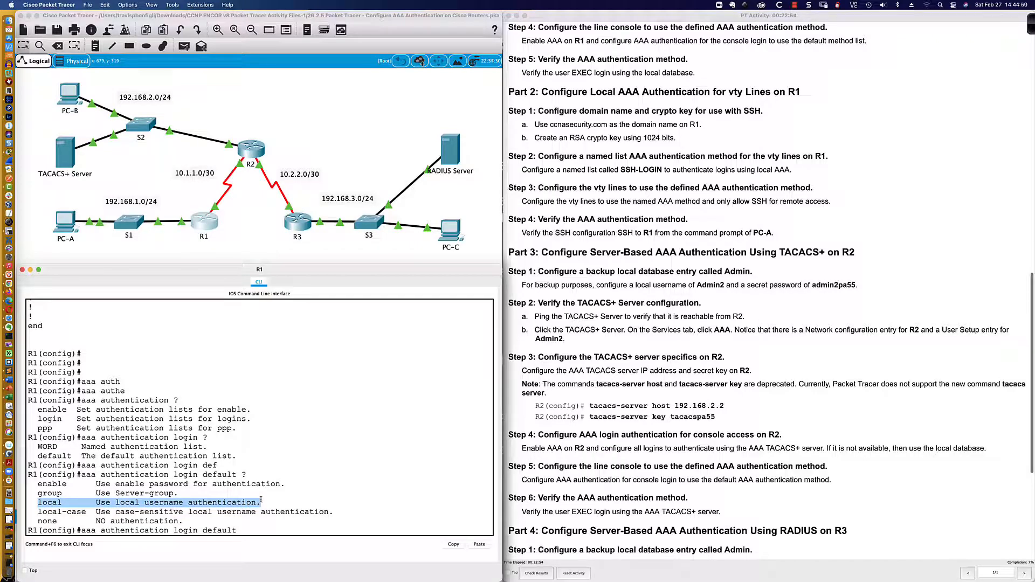
{"action": "left_click_drag", "start_coordinate": [39, 512], "coordinate": [333, 511]}
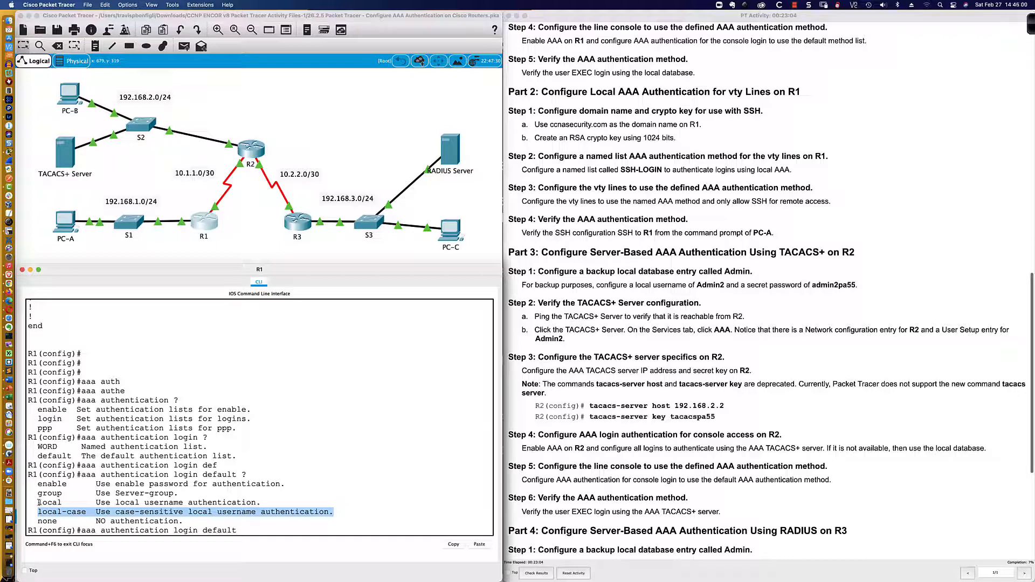
{"action": "left_click_drag", "start_coordinate": [38, 502], "coordinate": [260, 503]}
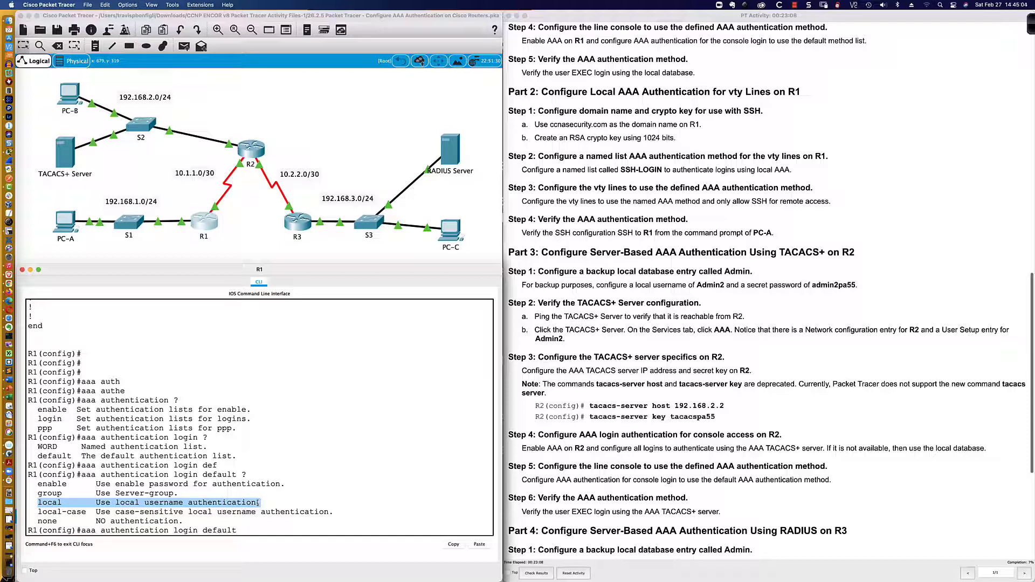
{"action": "left_click_drag", "start_coordinate": [38, 521], "coordinate": [184, 521]}
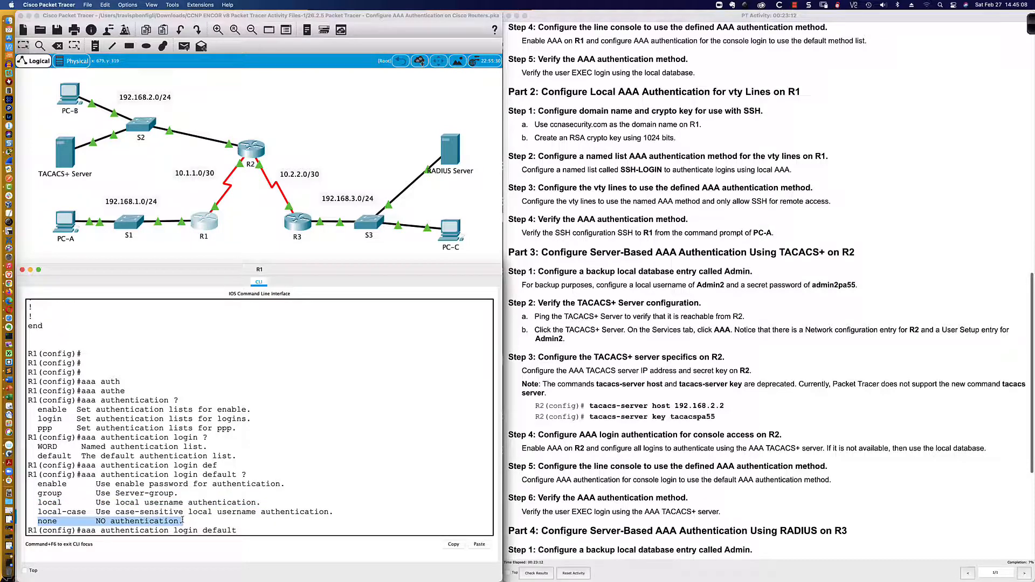
{"action": "left_click_drag", "start_coordinate": [38, 493], "coordinate": [176, 493]}
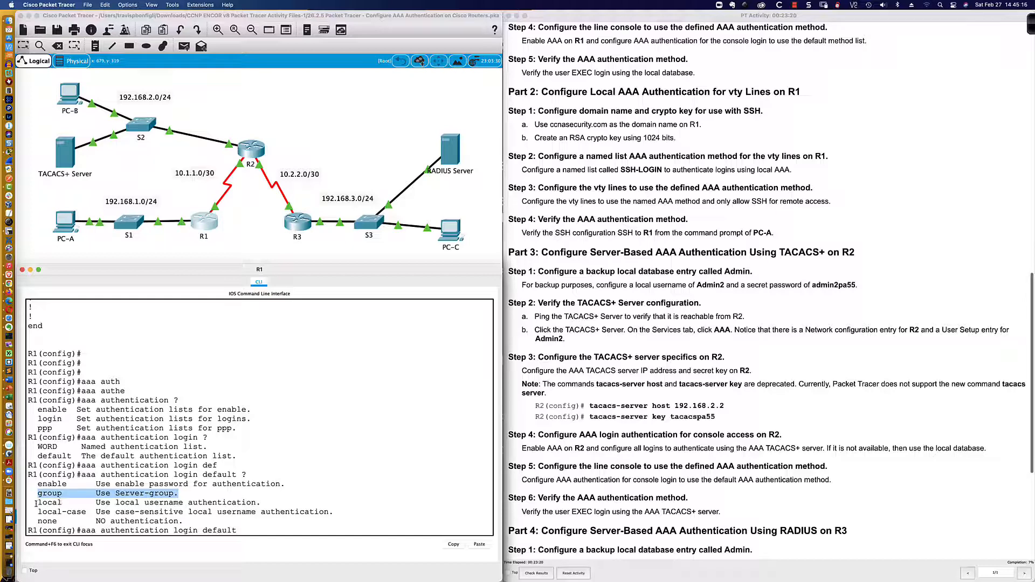
{"action": "left_click_drag", "start_coordinate": [37, 502], "coordinate": [270, 501]}
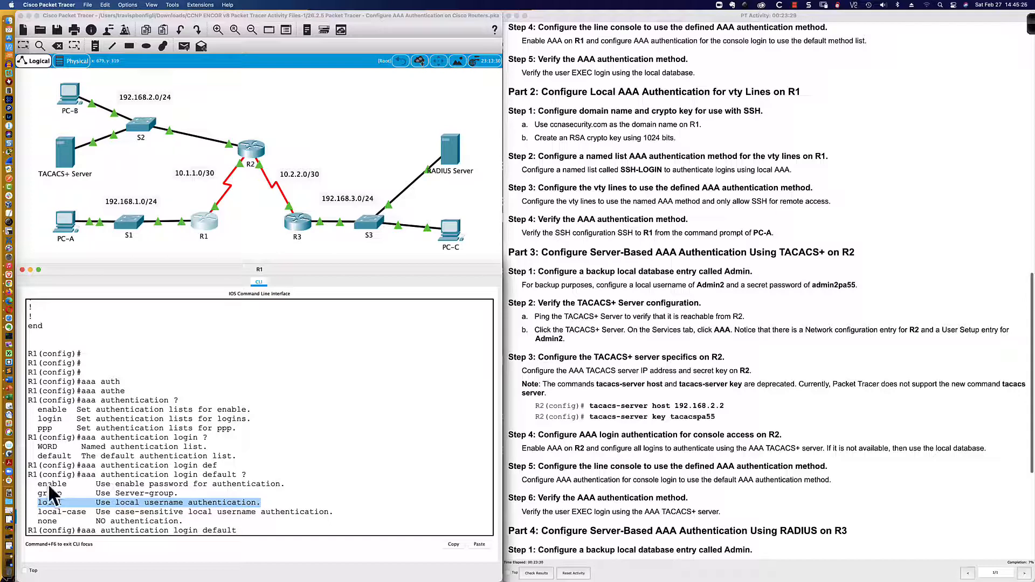
{"action": "left_click_drag", "start_coordinate": [38, 493], "coordinate": [284, 519]}
{"action": "left_click", "coordinate": [254, 533]}
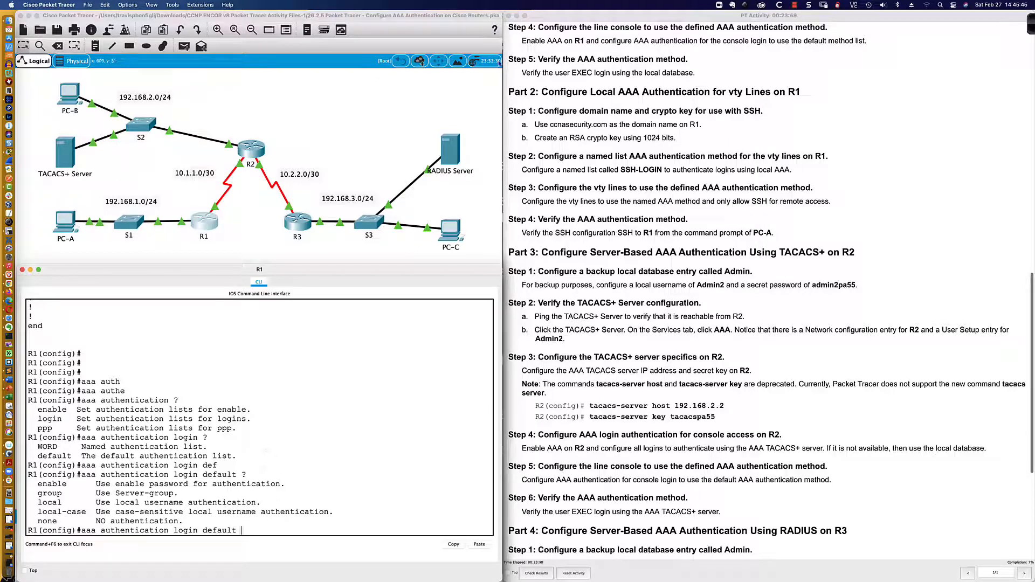
Add local as the login method and check the Step 4 instruction in the lab guide
{"action": "scroll", "coordinate": [589, 63], "scroll_direction": "up", "scroll_amount": 2}
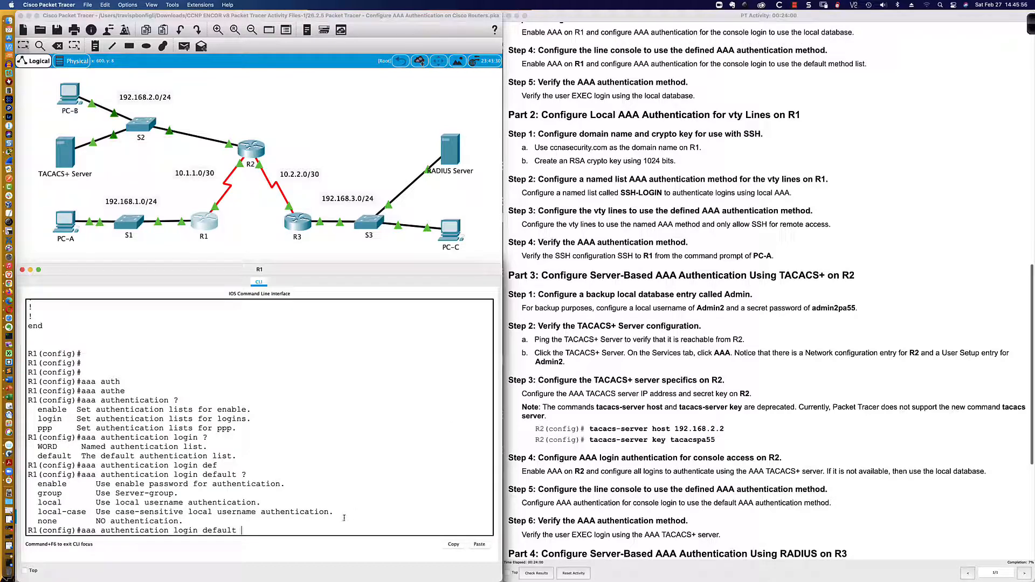
{"action": "type", "text": "local"}
{"action": "scroll", "coordinate": [550, 53], "scroll_direction": "up", "scroll_amount": 1}
{"action": "scroll", "coordinate": [550, 53], "scroll_direction": "down", "scroll_amount": 1}
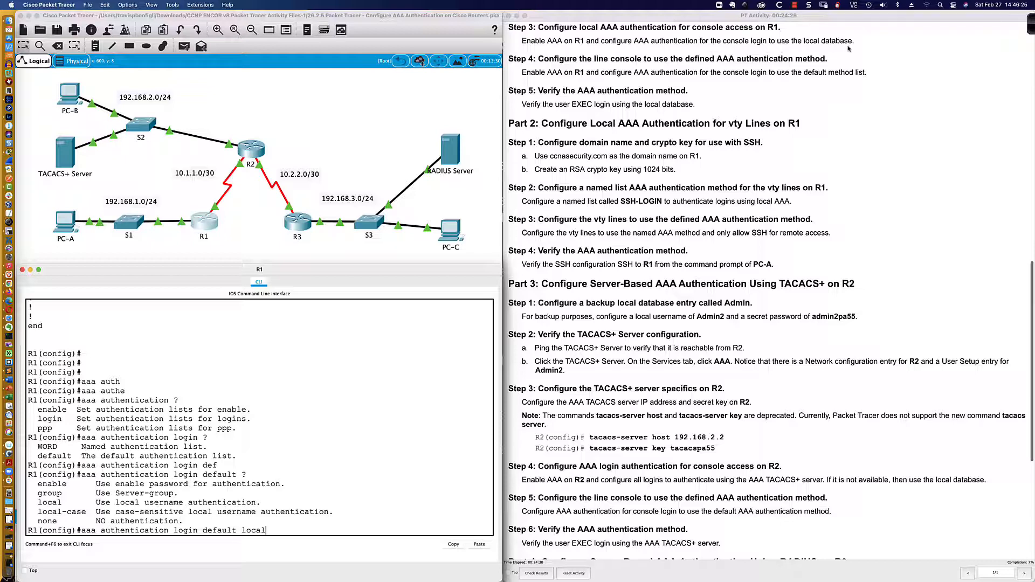
{"action": "left_click_drag", "start_coordinate": [521, 72], "coordinate": [869, 77]}
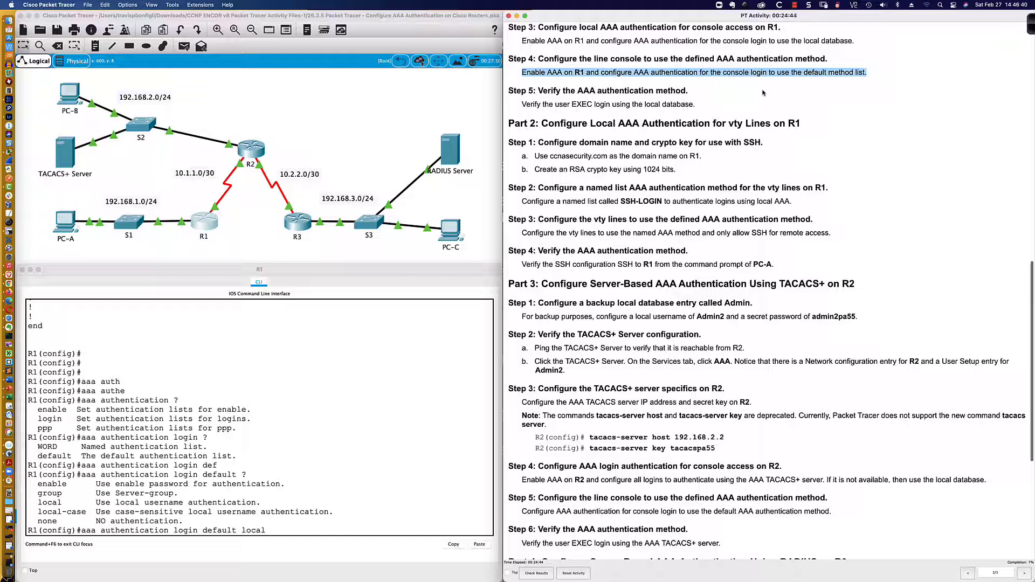
{"action": "left_click", "coordinate": [278, 530]}
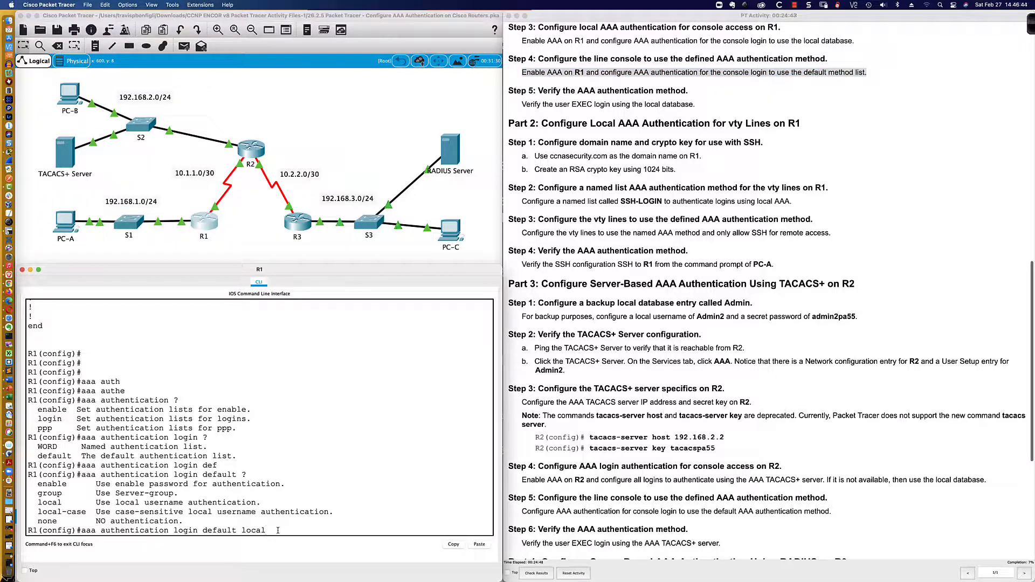
Explore group TACACS and none, then submit aaa authentication login default local
{"action": "type", "text": "?"}
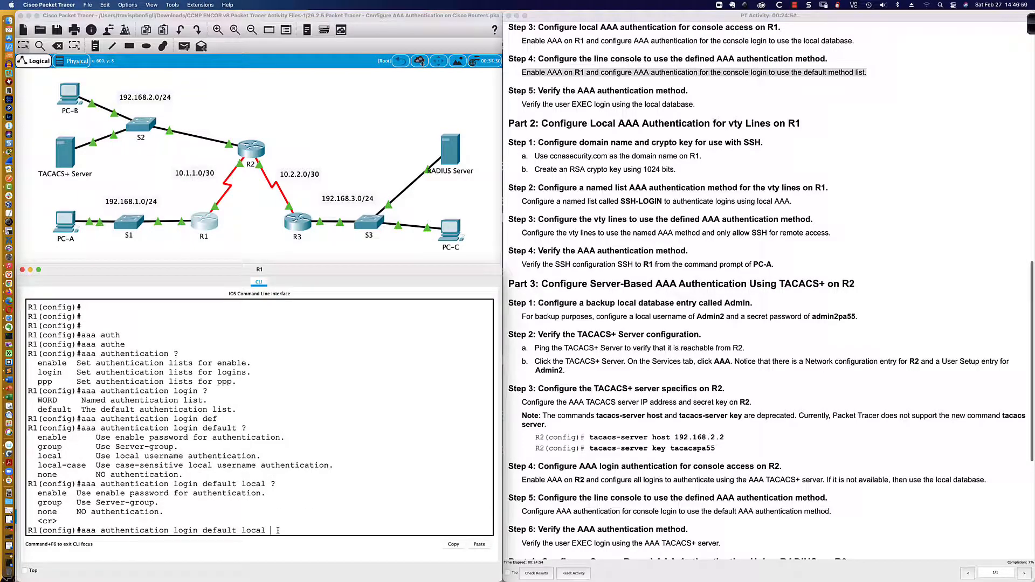
{"action": "type", "text": "group TACACS"}
{"action": "type", "text": "none"}
{"action": "key", "text": "BackSpace"}
{"action": "key", "text": "BackSpace"}
{"action": "key", "text": "BackSpace"}
{"action": "key", "text": "BackSpace"}
{"action": "key", "text": "BackSpace"}
{"action": "key", "text": "BackSpace"}
{"action": "key", "text": "BackSpace"}
{"action": "key", "text": "BackSpace"}
{"action": "key", "text": "BackSpace"}
{"action": "key", "text": "BackSpace"}
{"action": "key", "text": "BackSpace"}
{"action": "key", "text": "BackSpace"}
{"action": "key", "text": "BackSpace"}
{"action": "key", "text": "BackSpace"}
{"action": "key", "text": "BackSpace"}
{"action": "key", "text": "BackSpace"}
{"action": "key", "text": "BackSpace"}
{"action": "key", "text": "BackSpace"}
{"action": "key", "text": "BackSpace"}
{"action": "key", "text": "BackSpace"}
{"action": "key", "text": "BackSpace"}
{"action": "key", "text": "BackSpace"}
{"action": "key", "text": "BackSpace"}
{"action": "key", "text": "BackSpace"}
{"action": "key", "text": "BackSpace"}
{"action": "key", "text": "BackSpace"}
{"action": "key", "text": "BackSpace"}
{"action": "key", "text": "BackSpace"}
{"action": "key", "text": "BackSpace"}
{"action": "key", "text": "BackSpace"}
{"action": "key", "text": "BackSpace"}
{"action": "key", "text": "BackSpace"}
{"action": "key", "text": "BackSpace"}
{"action": "key", "text": "BackSpace"}
{"action": "key", "text": "BackSpace"}
{"action": "type", "text": "?login "}
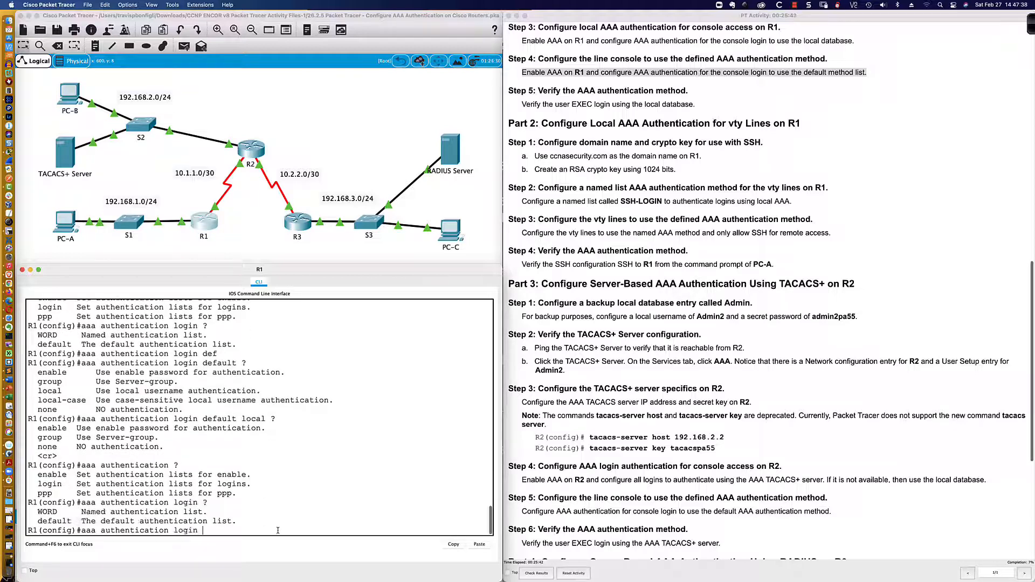
{"action": "type", "text": "?def"}
{"action": "key", "text": "Tab"}
{"action": "type", "text": "?"}
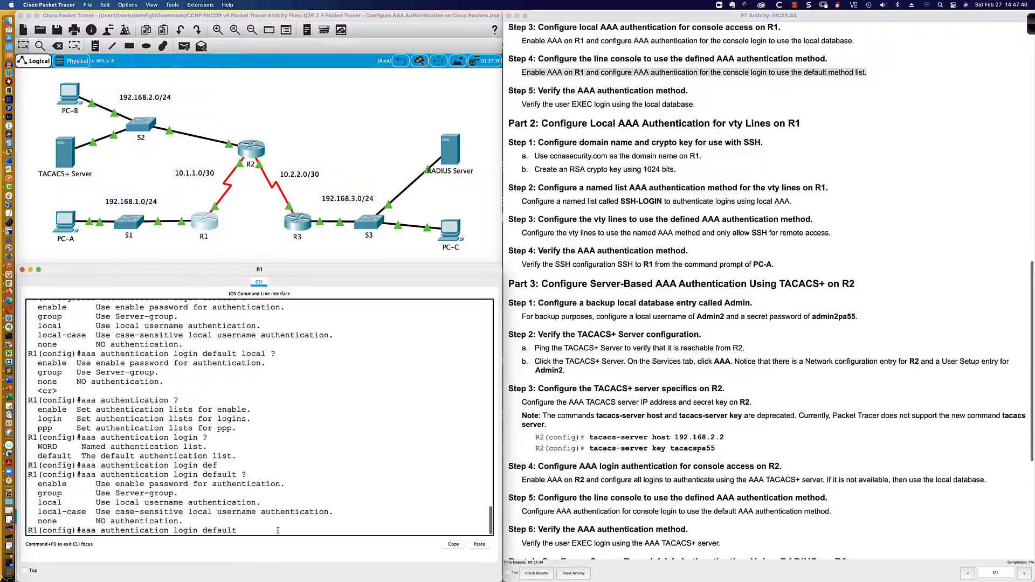
{"action": "type", "text": "local ?"}
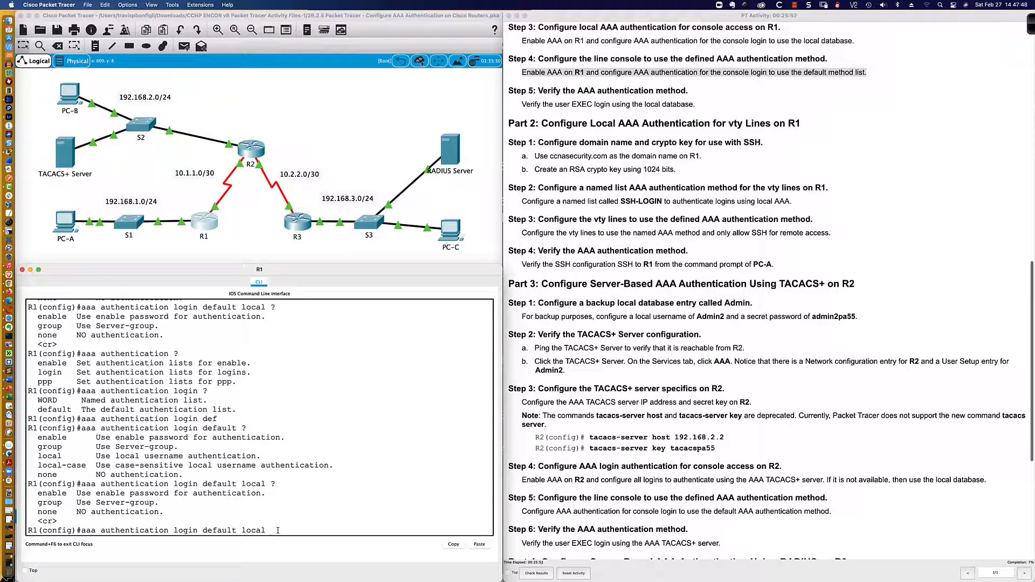
{"action": "key", "text": "Return"}
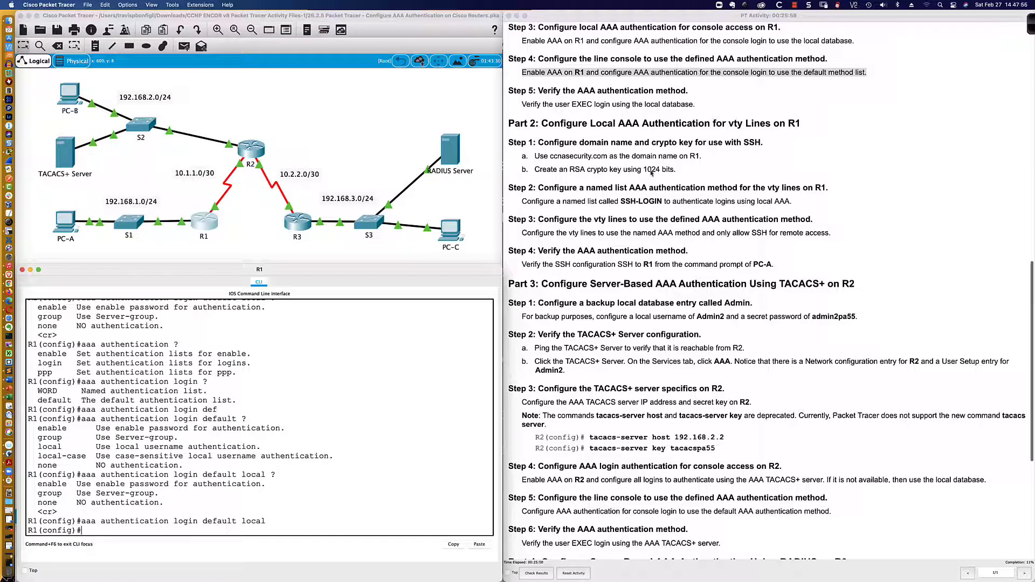
{"action": "left_click", "coordinate": [657, 87]}
Apply login authentication default to R1's console line 0
{"action": "scroll", "coordinate": [667, 84], "scroll_direction": "down", "scroll_amount": 3}
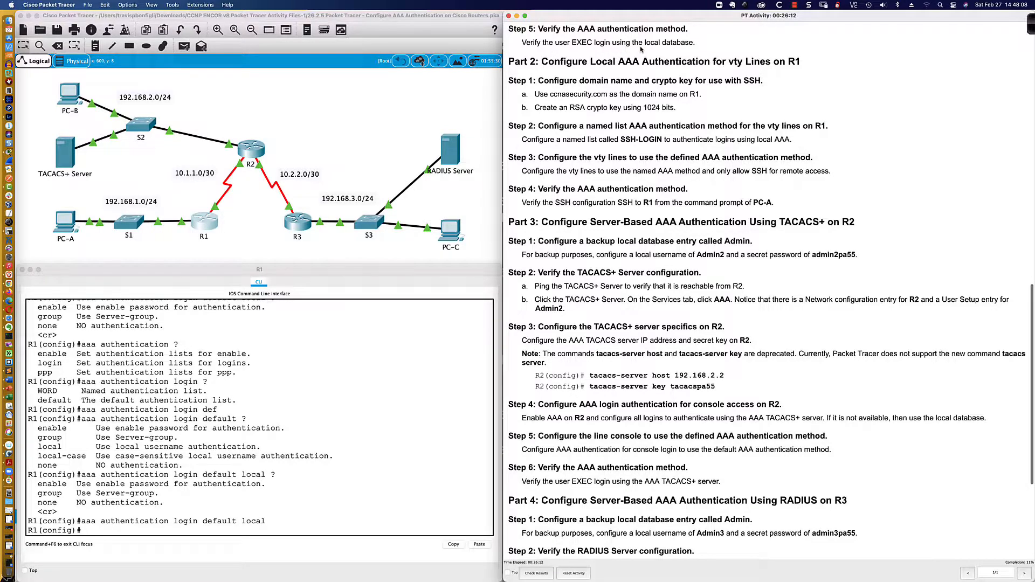
{"action": "scroll", "coordinate": [637, 50], "scroll_direction": "up", "scroll_amount": 3}
{"action": "scroll", "coordinate": [640, 50], "scroll_direction": "up", "scroll_amount": 1}
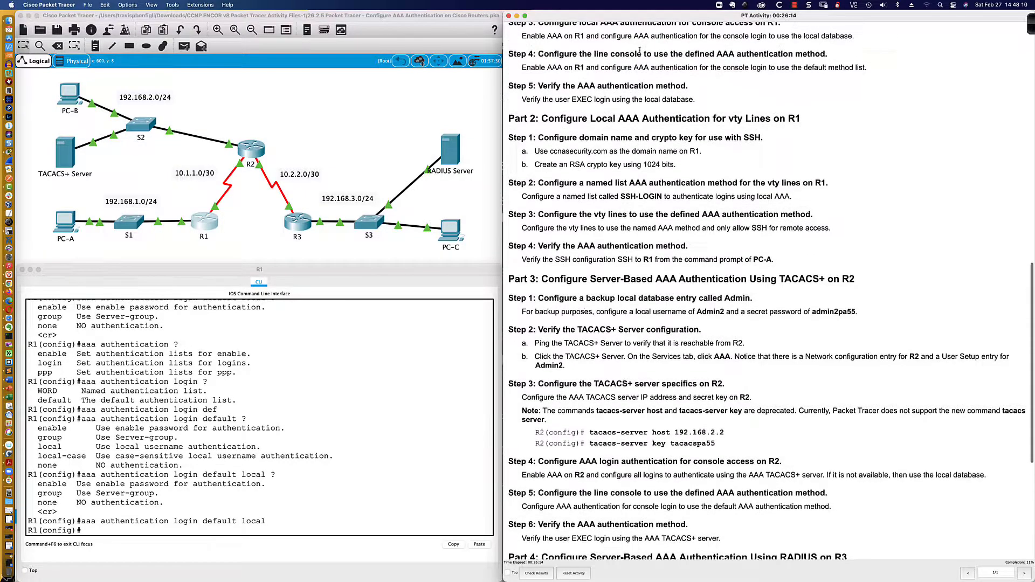
{"action": "scroll", "coordinate": [640, 50], "scroll_direction": "up", "scroll_amount": 1}
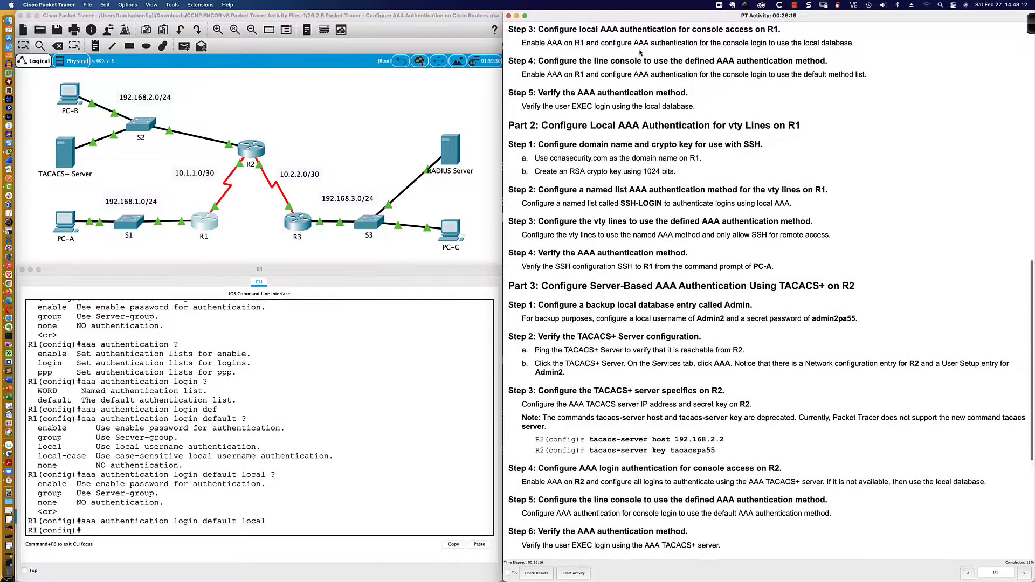
{"action": "scroll", "coordinate": [640, 53], "scroll_direction": "down", "scroll_amount": 1}
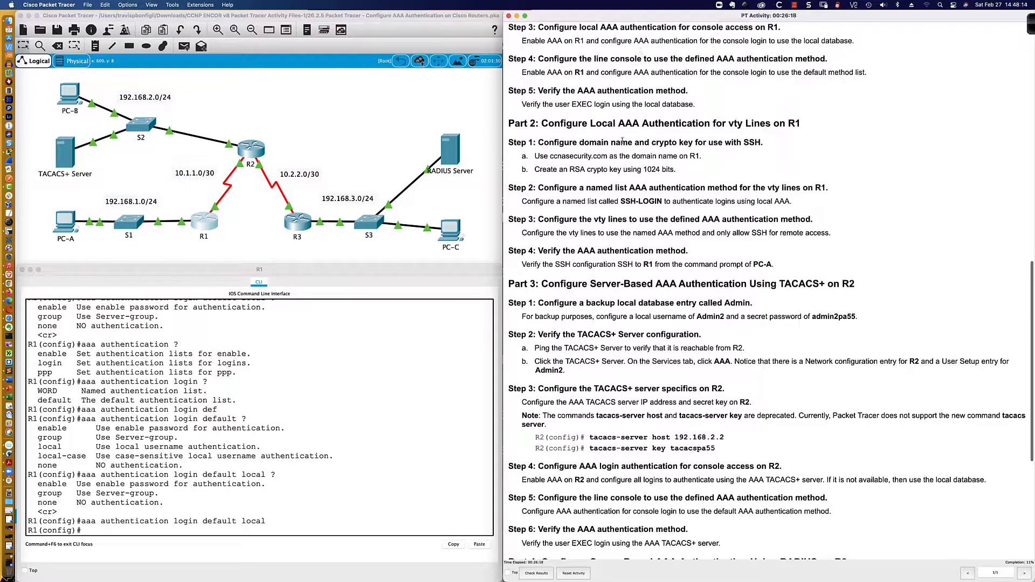
{"action": "left_click", "coordinate": [431, 381]}
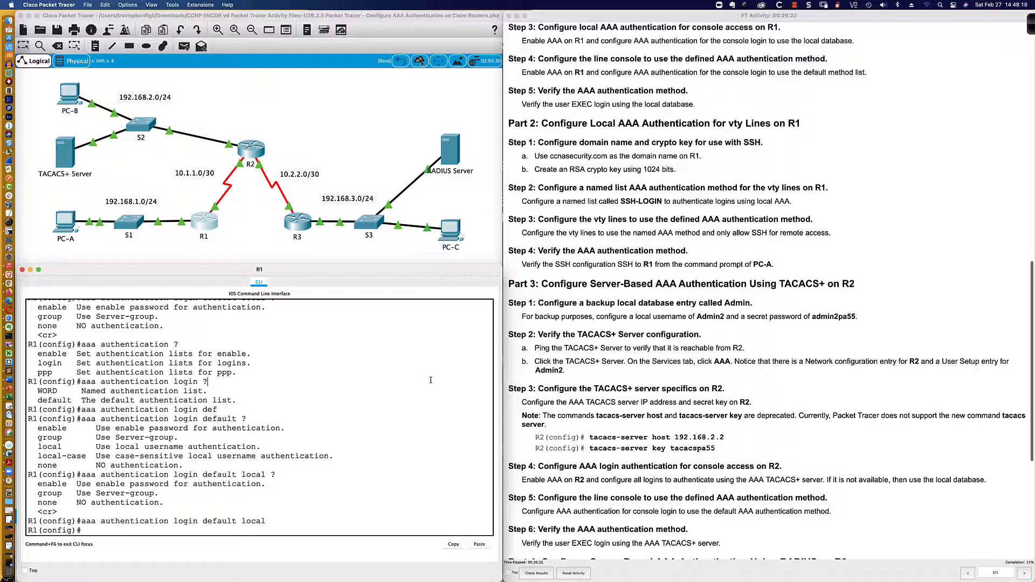
{"action": "key", "text": "Return"}
{"action": "key", "text": "Return"}
{"action": "type", "text": "line"}
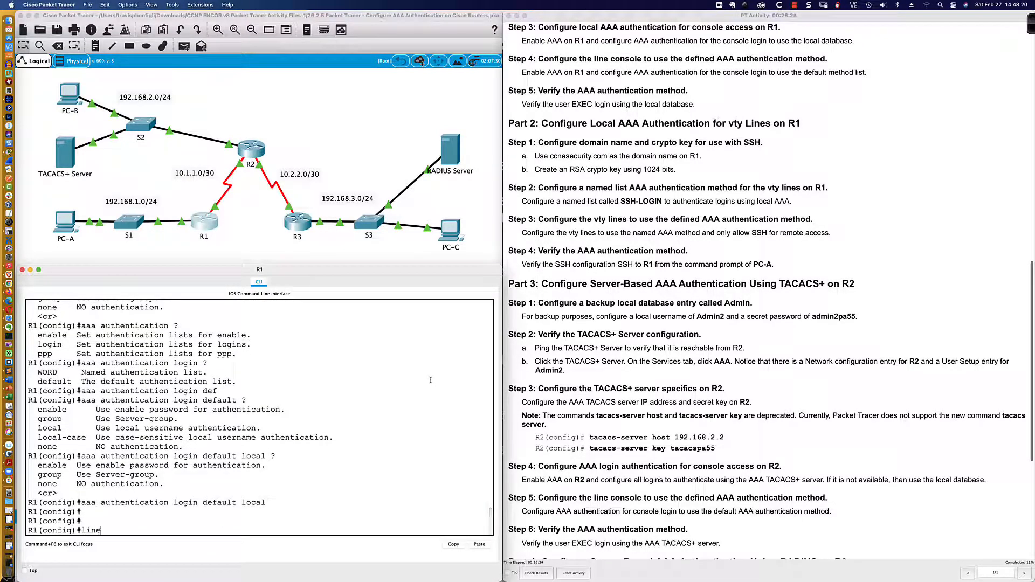
{"action": "type", "text": " con 0"}
{"action": "key", "text": "Return"}
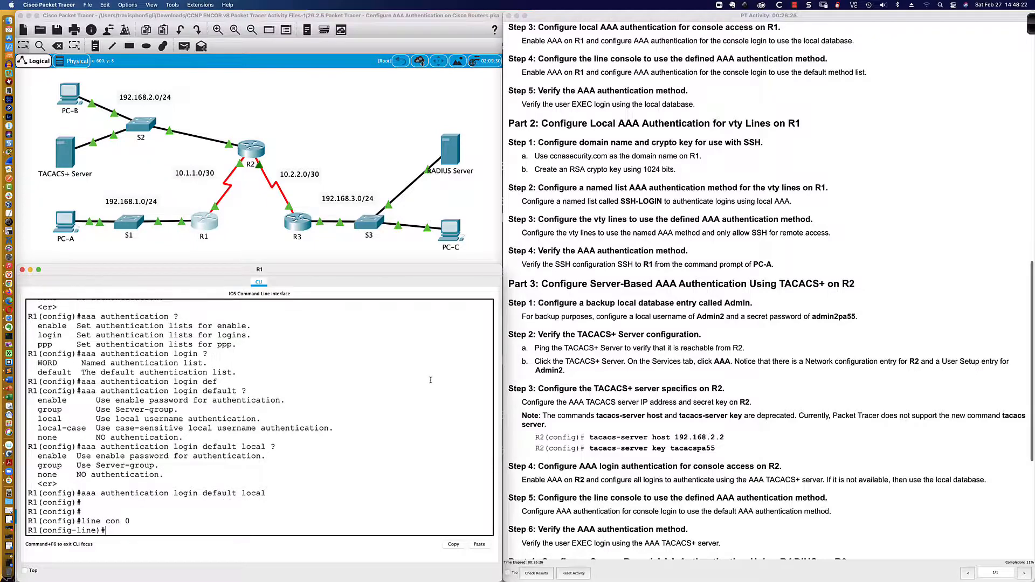
{"action": "type", "text": "?"}
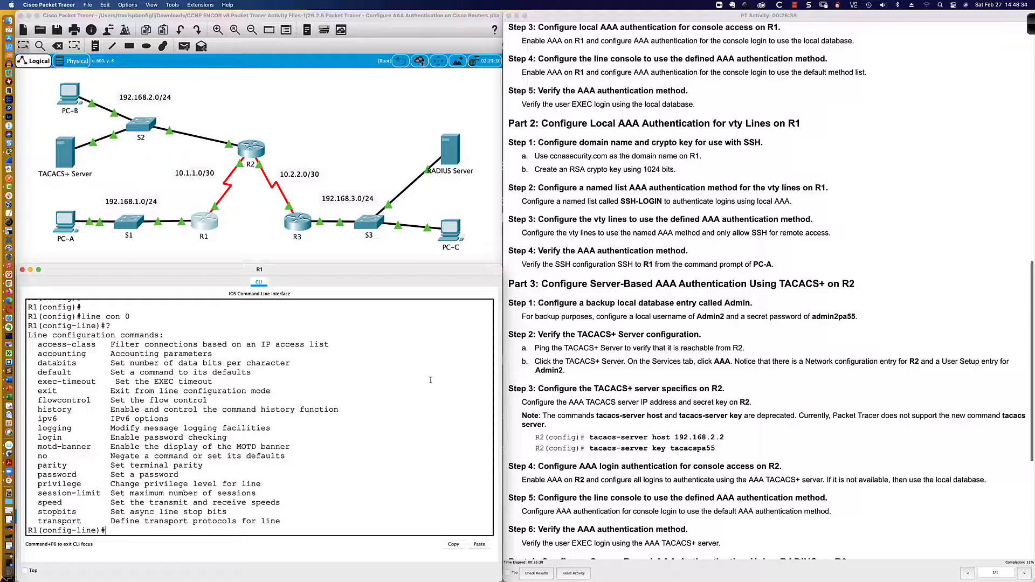
{"action": "type", "text": "login ?"}
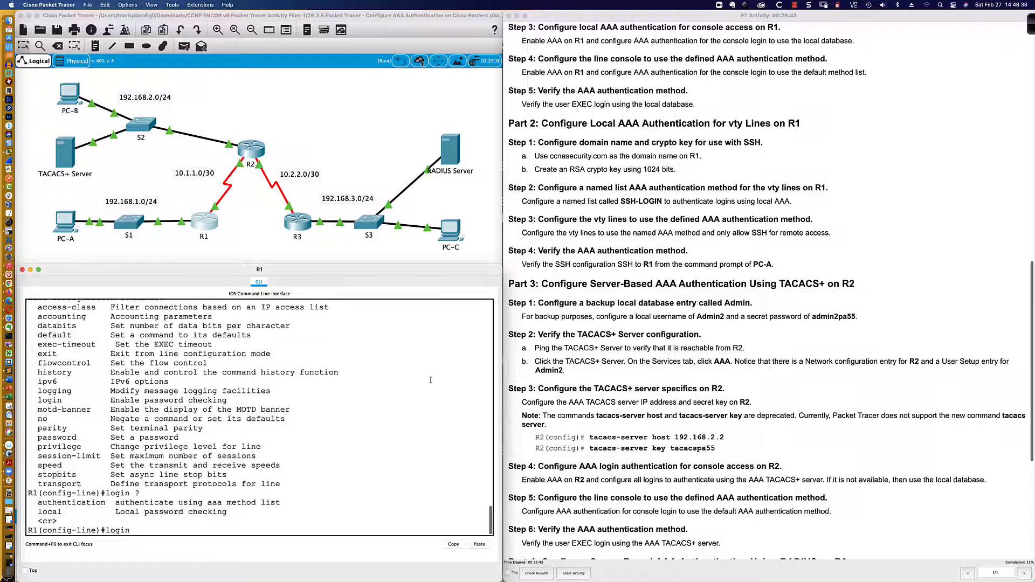
{"action": "type", "text": " auth"}
{"action": "key", "text": "Tab"}
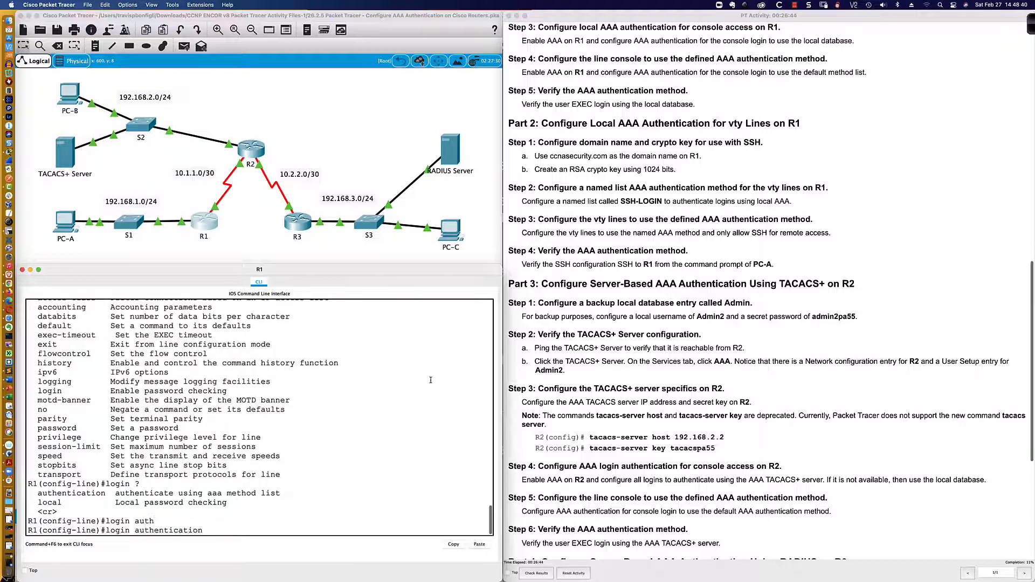
{"action": "type", "text": "?"}
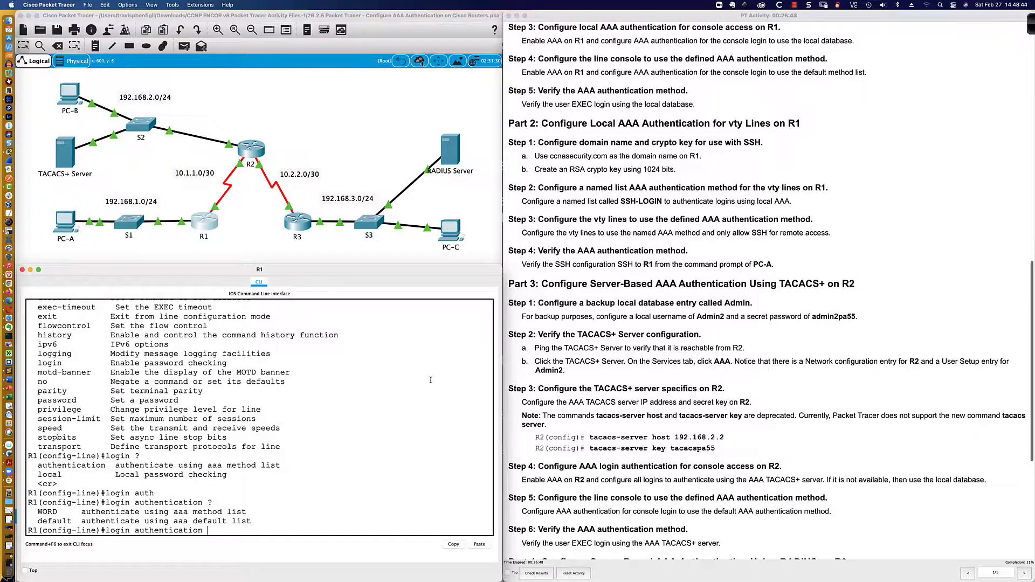
{"action": "type", "text": "def"}
{"action": "key", "text": "Tab"}
{"action": "type", "text": "?"}
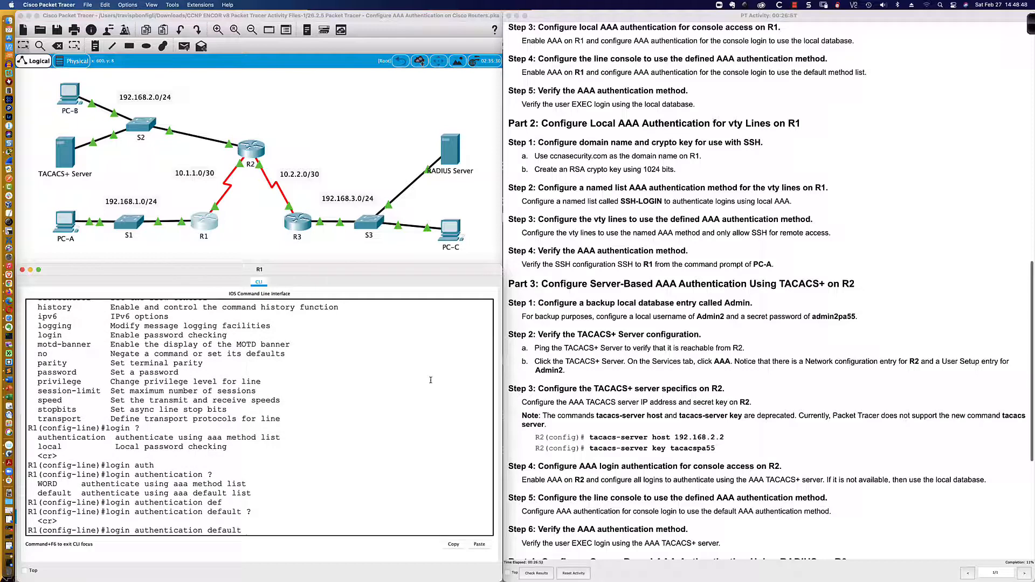
{"action": "key", "text": "Return"}
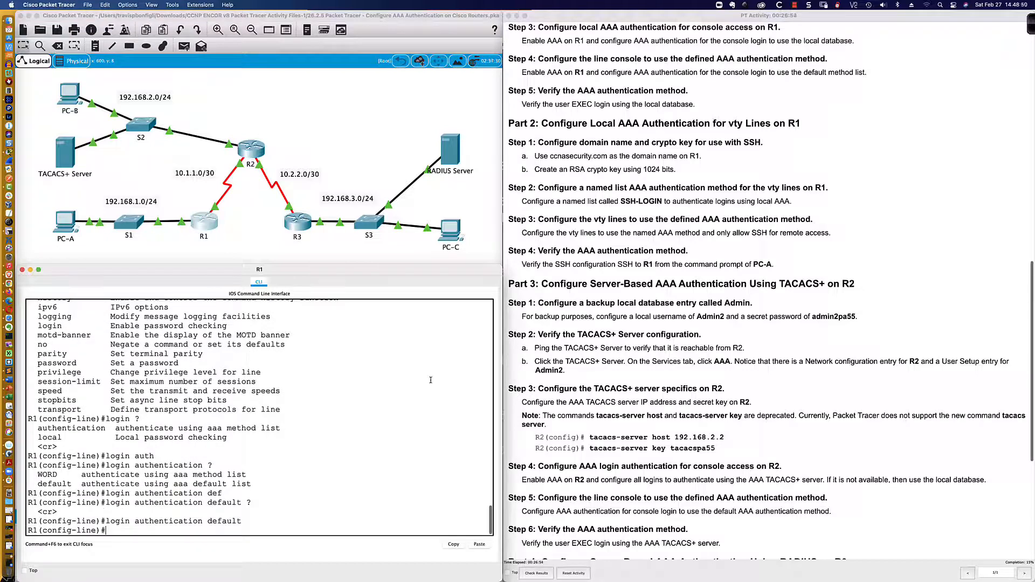
Save R1's configuration with wri mem and log out of the console
{"action": "type", "text": "end"}
{"action": "key", "text": "Return"}
{"action": "key", "text": "Return"}
{"action": "type", "text": "wri mem"}
{"action": "key", "text": "Return"}
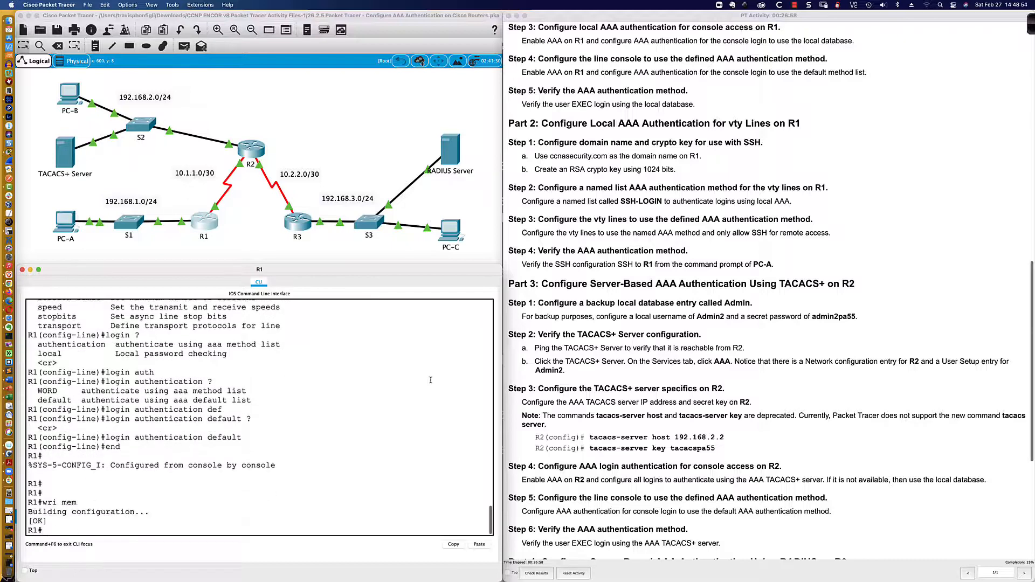
{"action": "key", "text": "Return"}
{"action": "key", "text": "Return"}
{"action": "type", "text": "exit"}
{"action": "key", "text": "Return"}
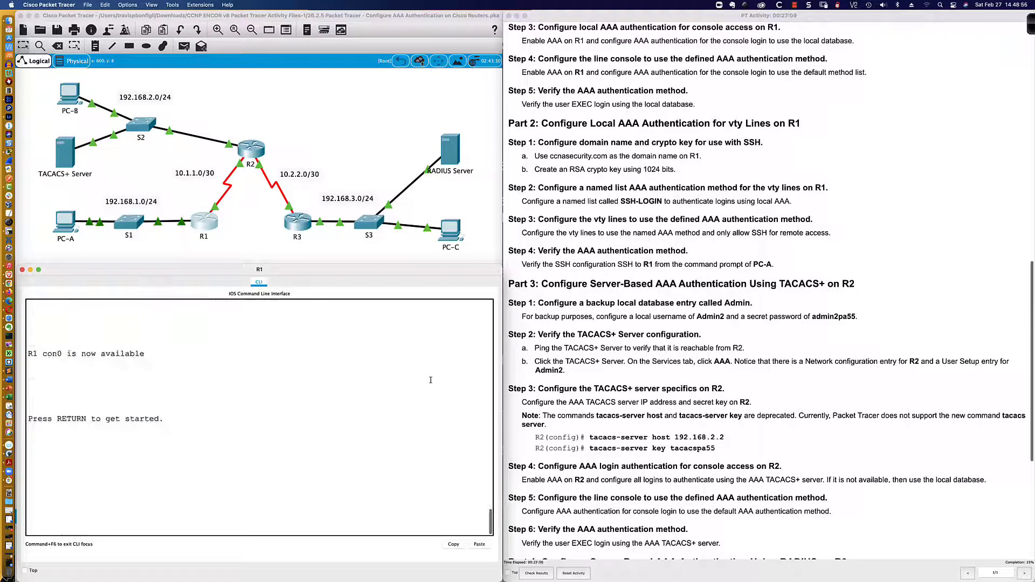
{"action": "key", "text": "Return"}
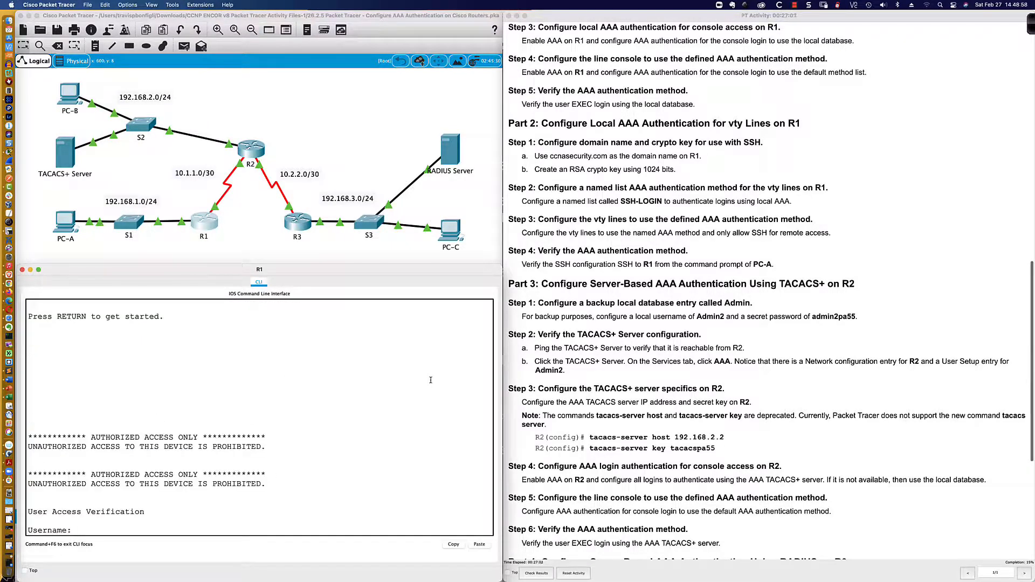
Log in to R1's console as Admin1 with its password, retrying after a failed attempt
{"action": "type", "text": "Admin1"}
{"action": "key", "text": "Return"}
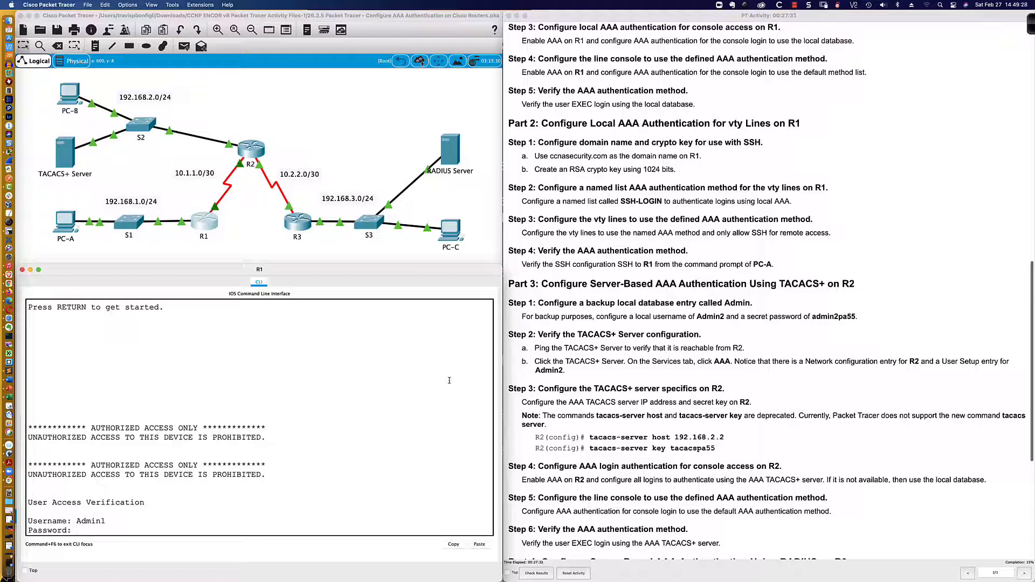
{"action": "key", "text": "Return"}
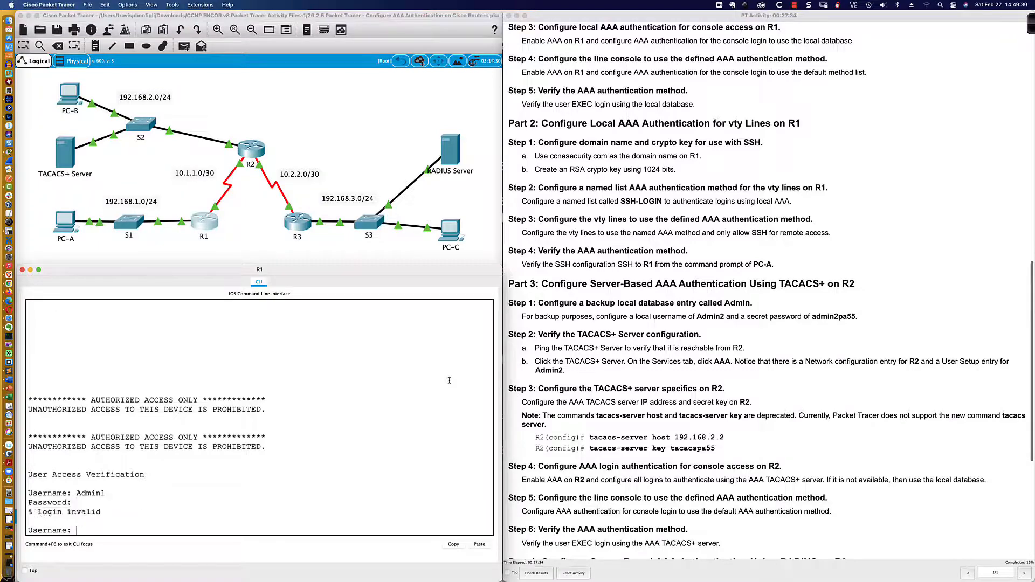
{"action": "scroll", "coordinate": [665, 243], "scroll_direction": "up", "scroll_amount": 5}
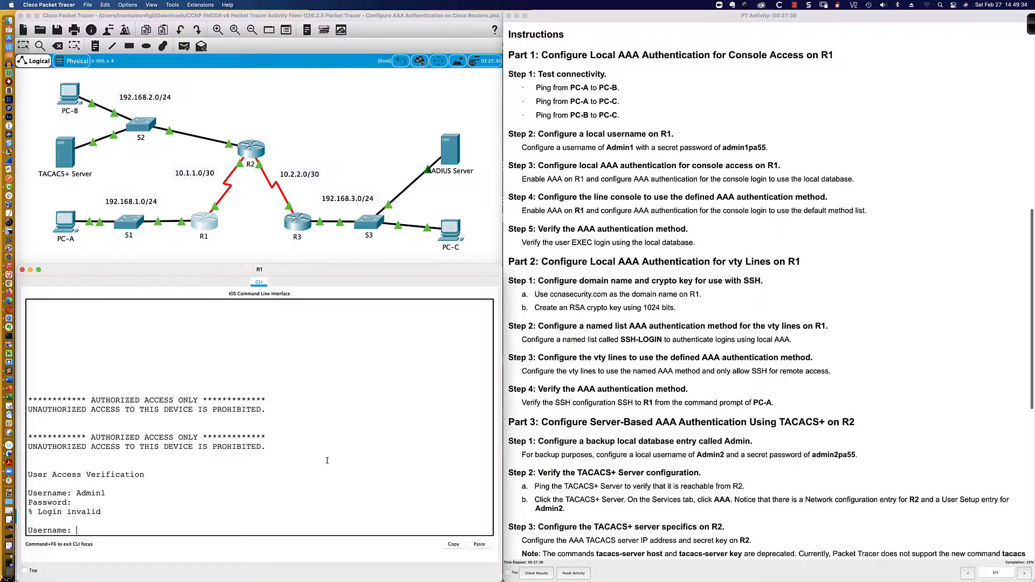
{"action": "type", "text": "Admin1"}
{"action": "key", "text": "Return"}
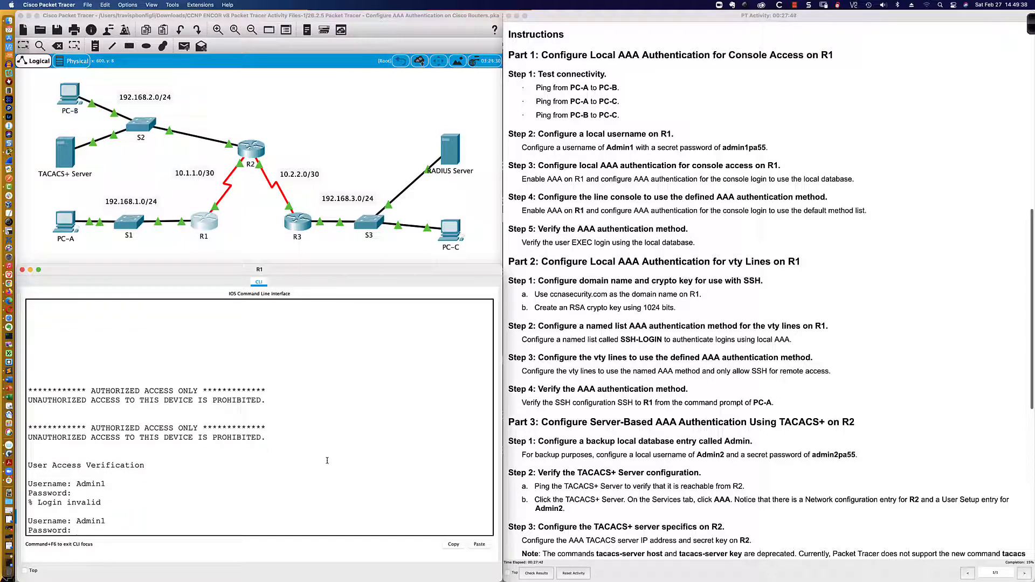
{"action": "key", "text": "Return"}
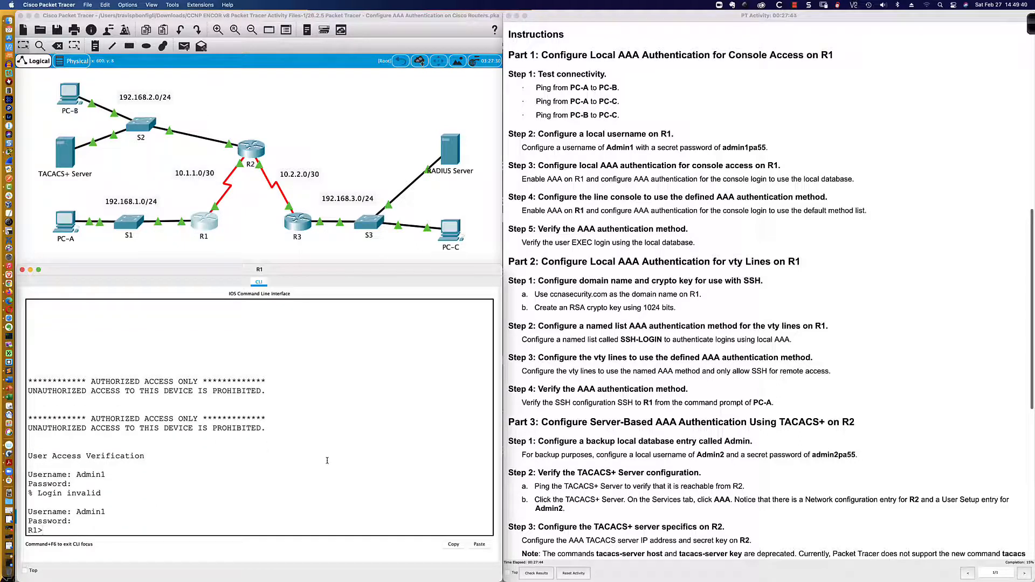
{"action": "key", "text": "Return"}
{"action": "key", "text": "Return"}
{"action": "key", "text": "Return"}
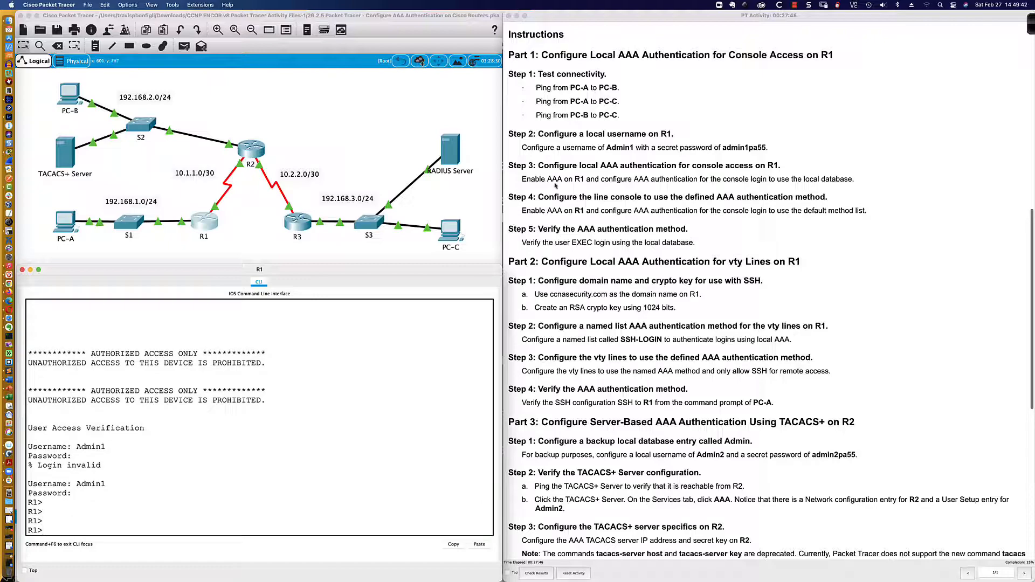
Enter privileged EXEC mode on R1 using the enable password
{"action": "scroll", "coordinate": [555, 186], "scroll_direction": "down", "scroll_amount": 10}
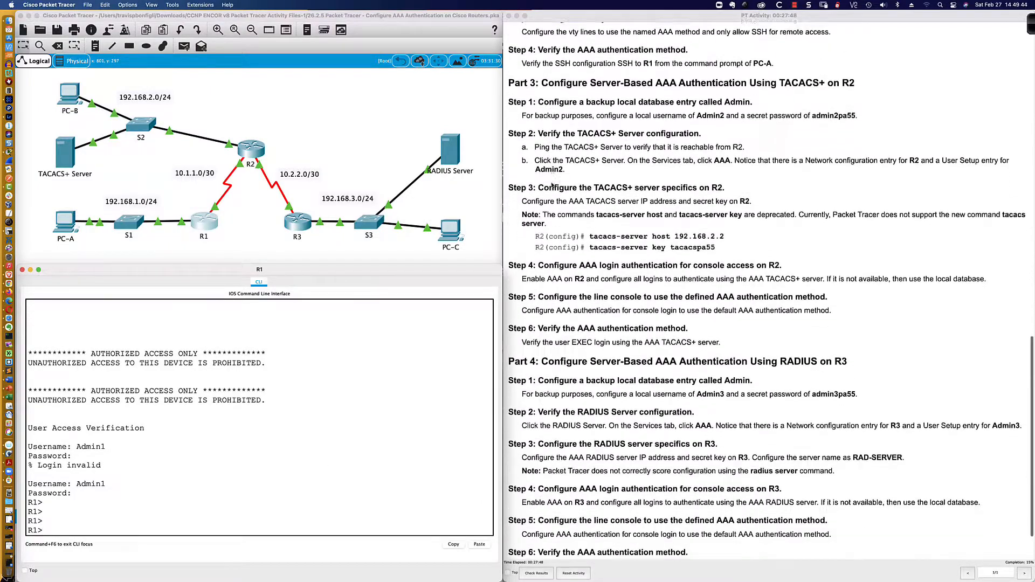
{"action": "scroll", "coordinate": [552, 186], "scroll_direction": "down", "scroll_amount": 1}
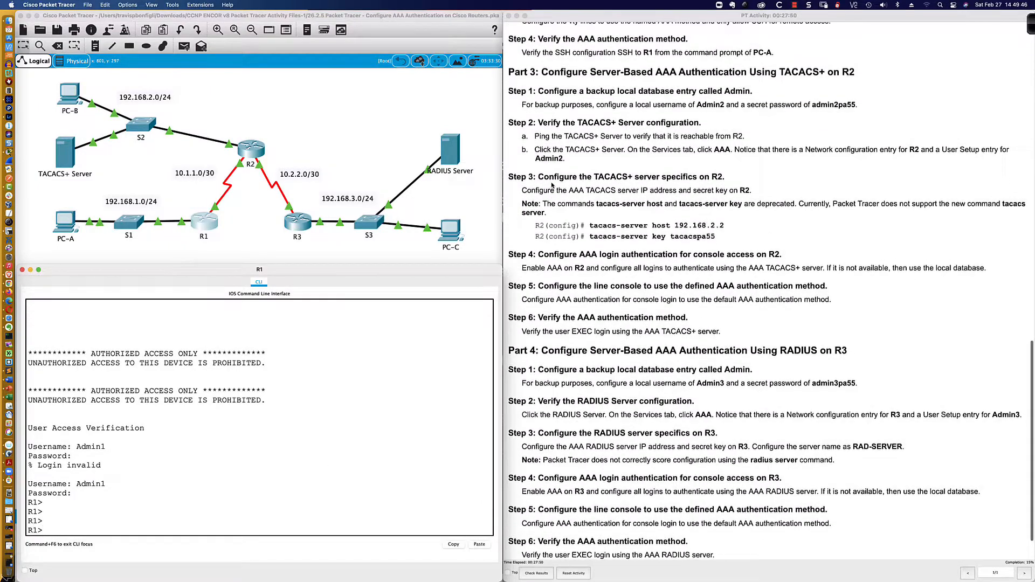
{"action": "scroll", "coordinate": [552, 185], "scroll_direction": "up", "scroll_amount": 5}
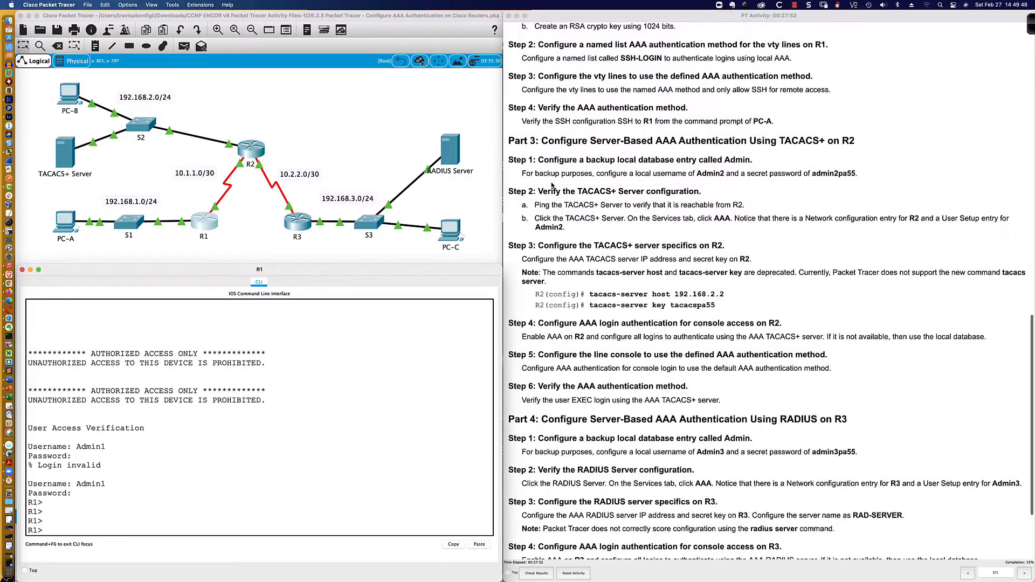
{"action": "scroll", "coordinate": [552, 186], "scroll_direction": "up", "scroll_amount": 6}
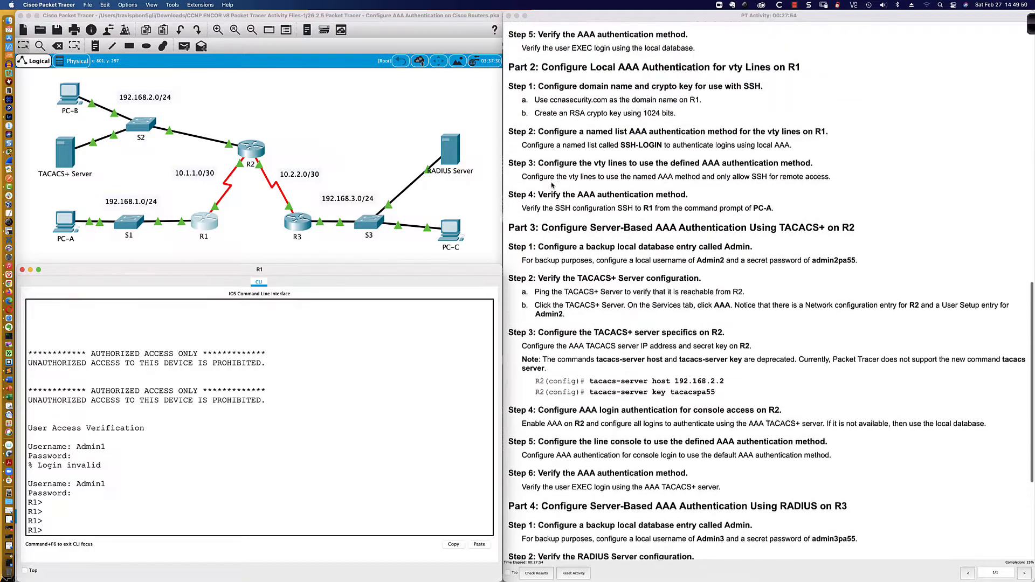
{"action": "scroll", "coordinate": [552, 185], "scroll_direction": "down", "scroll_amount": 1}
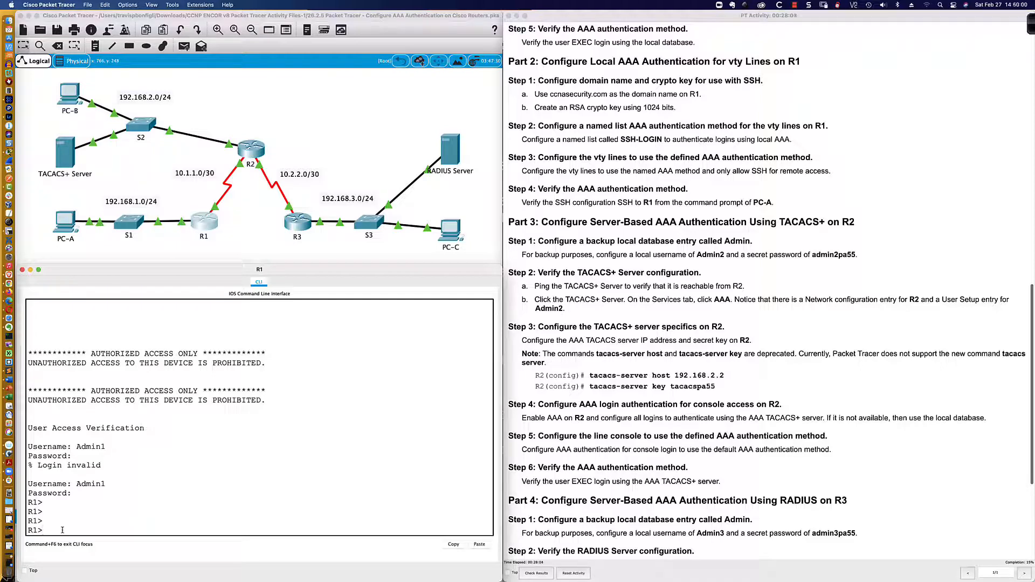
{"action": "type", "text": "en"}
{"action": "key", "text": "Return"}
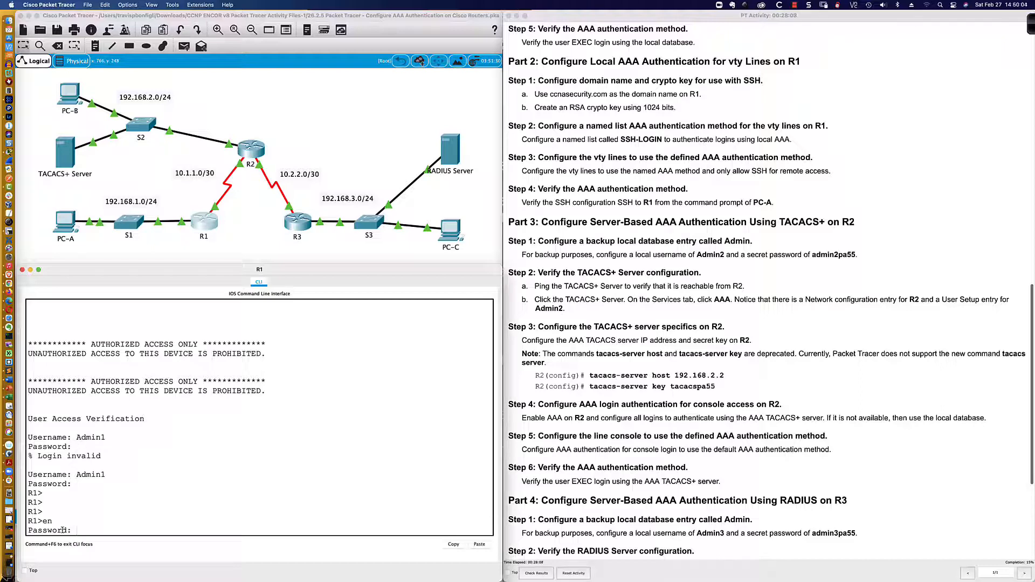
{"action": "key", "text": "Return"}
Enter R1's console line 0 configuration and list the available login options
{"action": "type", "text": "conf t"}
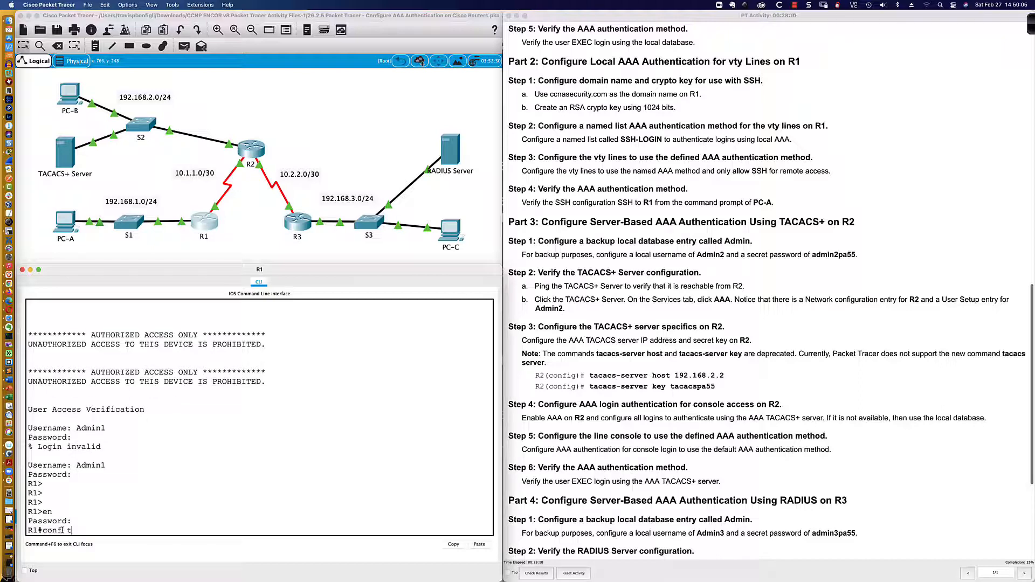
{"action": "key", "text": "Return"}
{"action": "type", "text": "line con 0"}
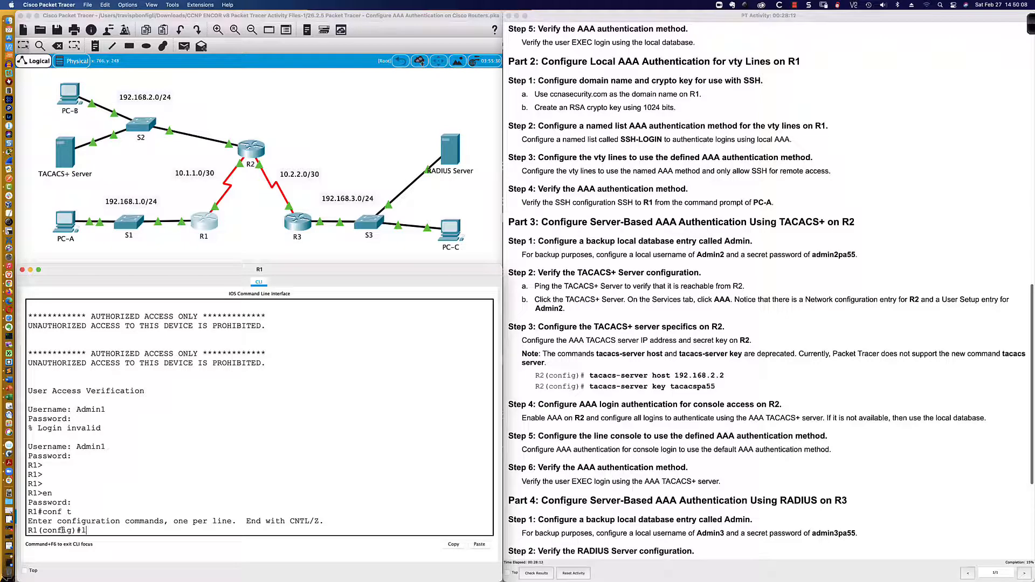
{"action": "key", "text": "Return"}
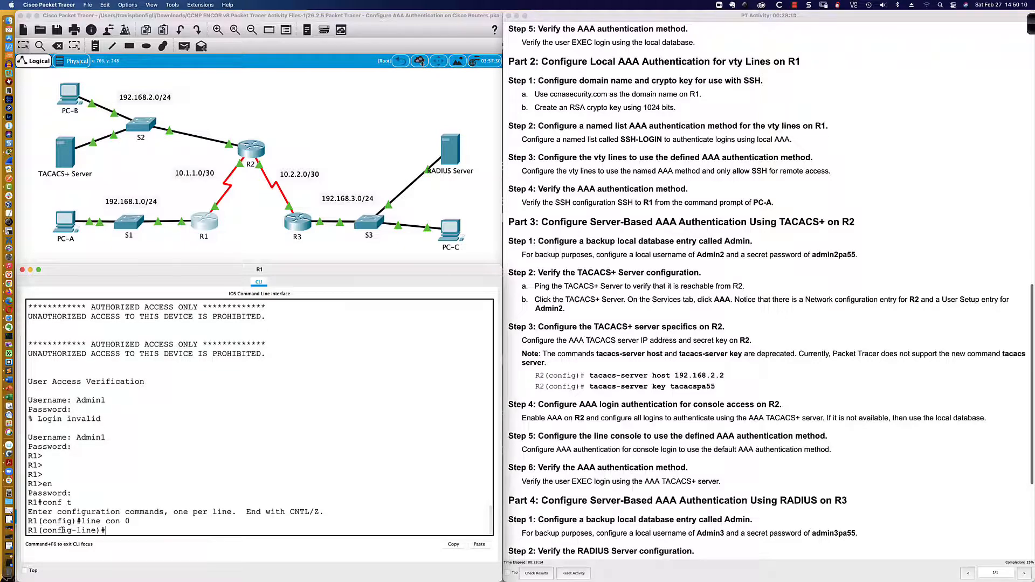
{"action": "type", "text": "login ?"}
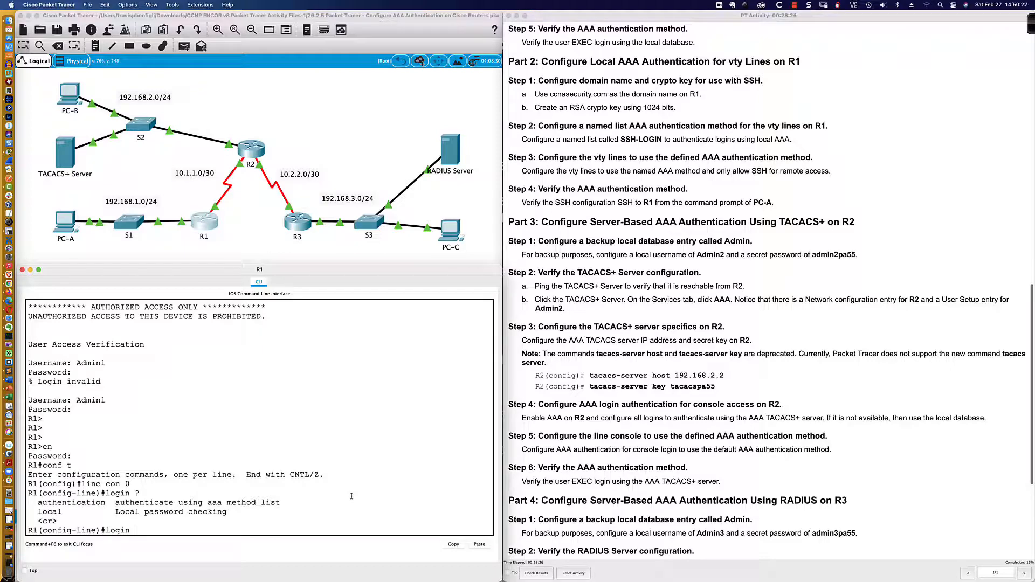
{"action": "key", "text": "super+Tab"}
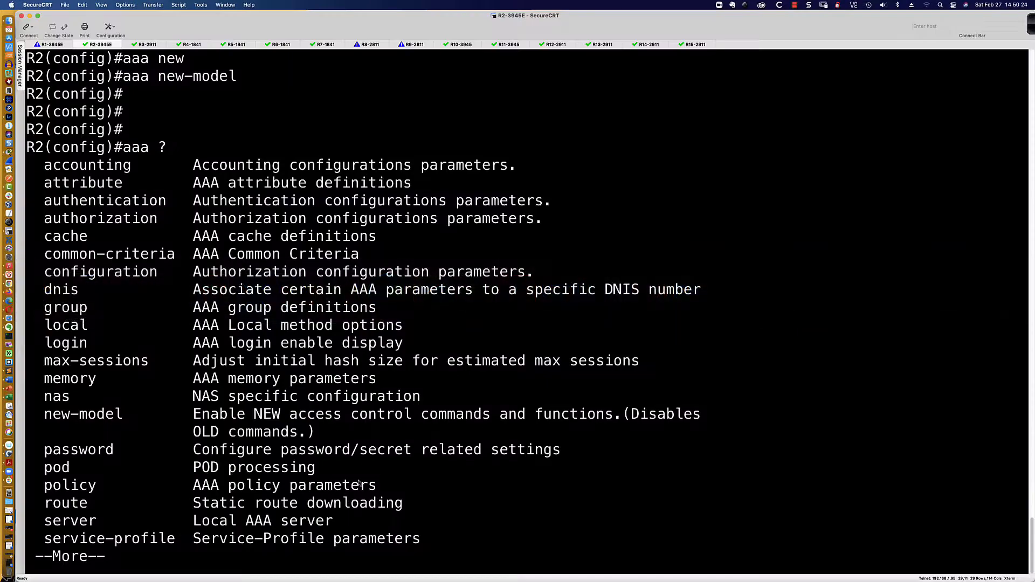
Set R2's aaa authentication login default to use the local database
{"action": "key", "text": "space"}
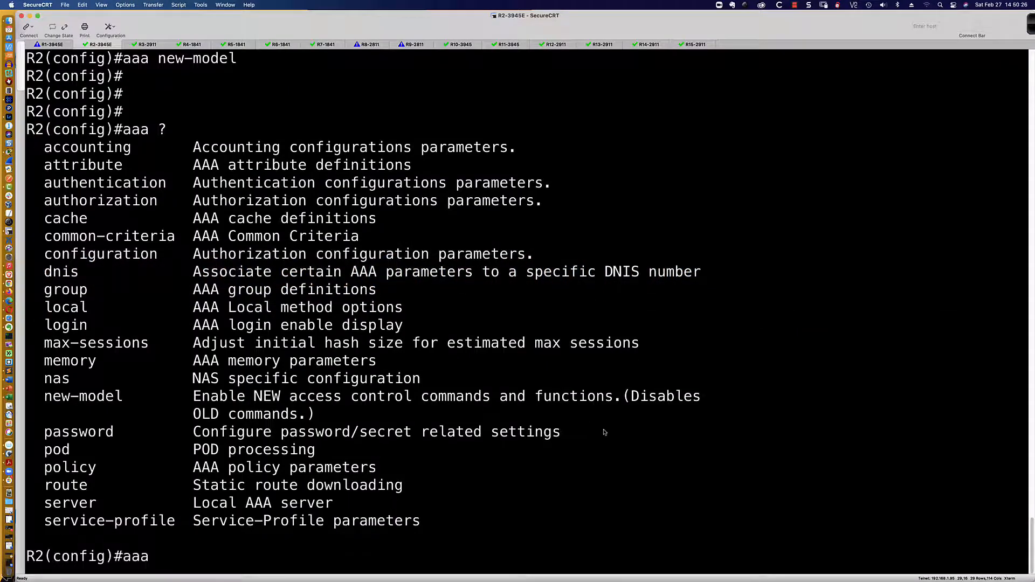
{"action": "key", "text": "BackSpace"}
{"action": "key", "text": "BackSpace"}
{"action": "type", "text": "a auth"}
{"action": "key", "text": "Tab"}
{"action": "type", "text": "e"}
{"action": "key", "text": "Tab"}
{"action": "type", "text": "lo"}
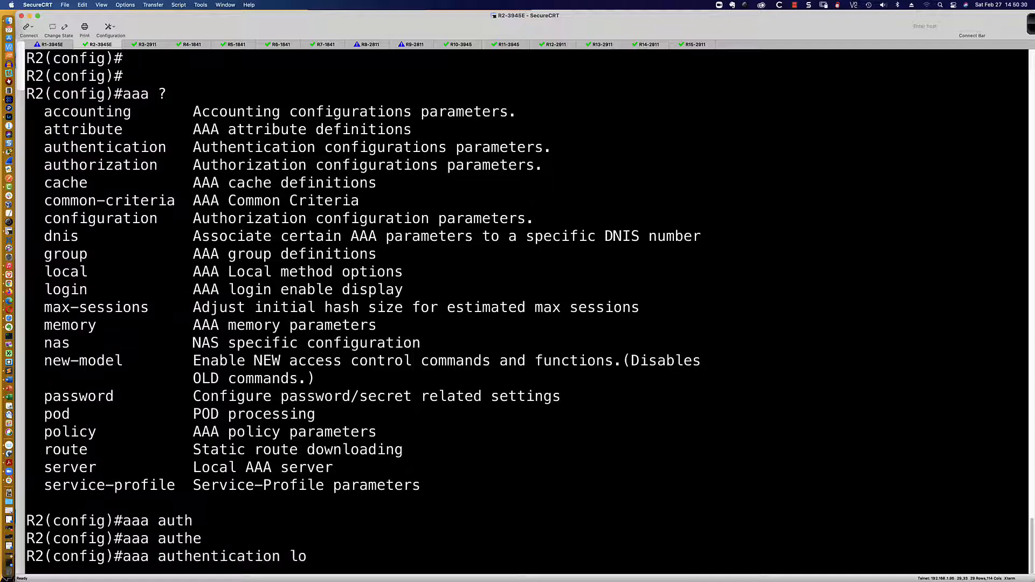
{"action": "key", "text": "Tab"}
{"action": "type", "text": "def"}
{"action": "key", "text": "Tab"}
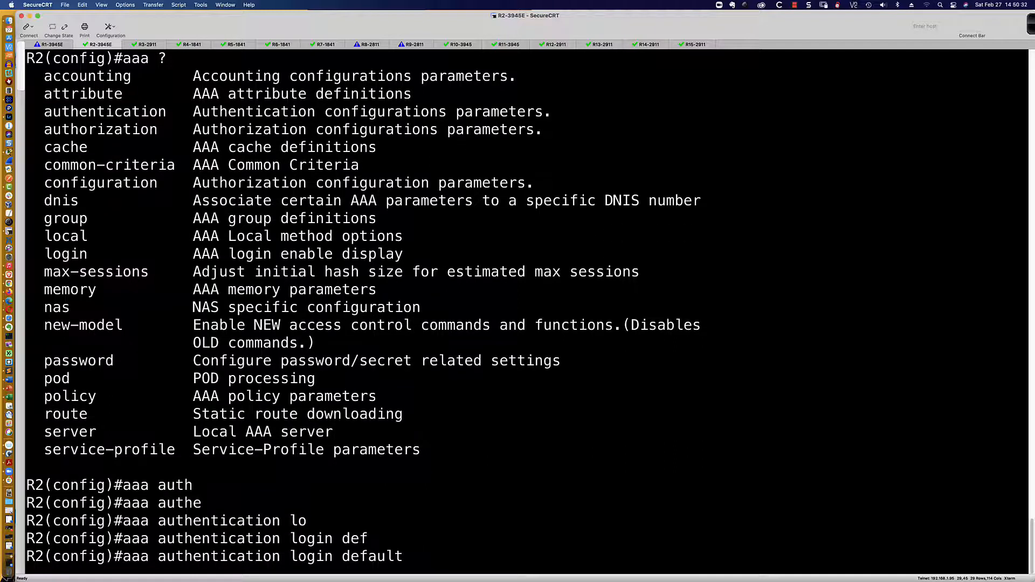
{"action": "type", "text": "local"}
{"action": "key", "text": "Return"}
Apply login authentication default to R2's console line 0 and list login options
{"action": "type", "text": "line con 0"}
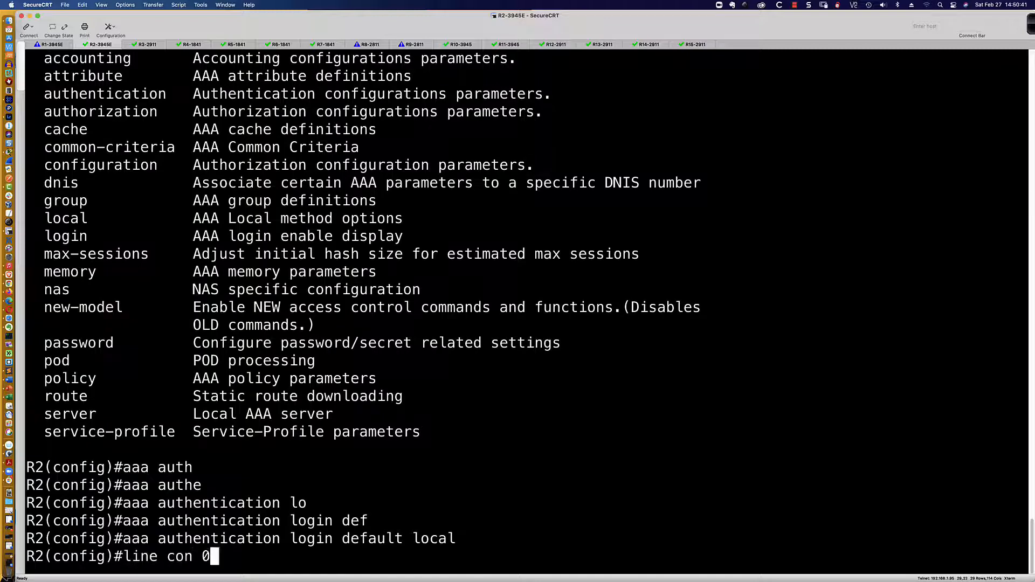
{"action": "key", "text": "Return"}
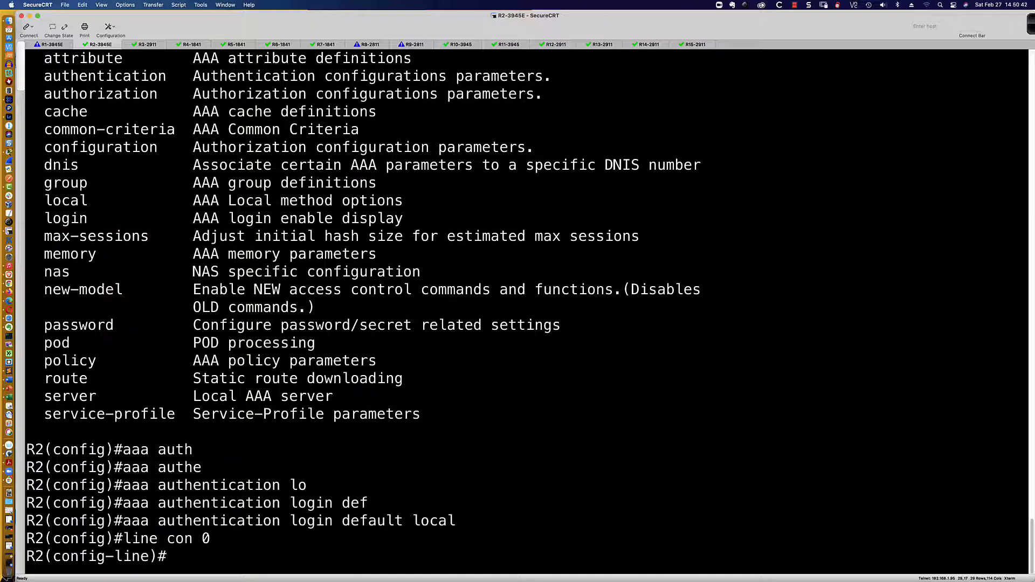
{"action": "type", "text": "login authen"}
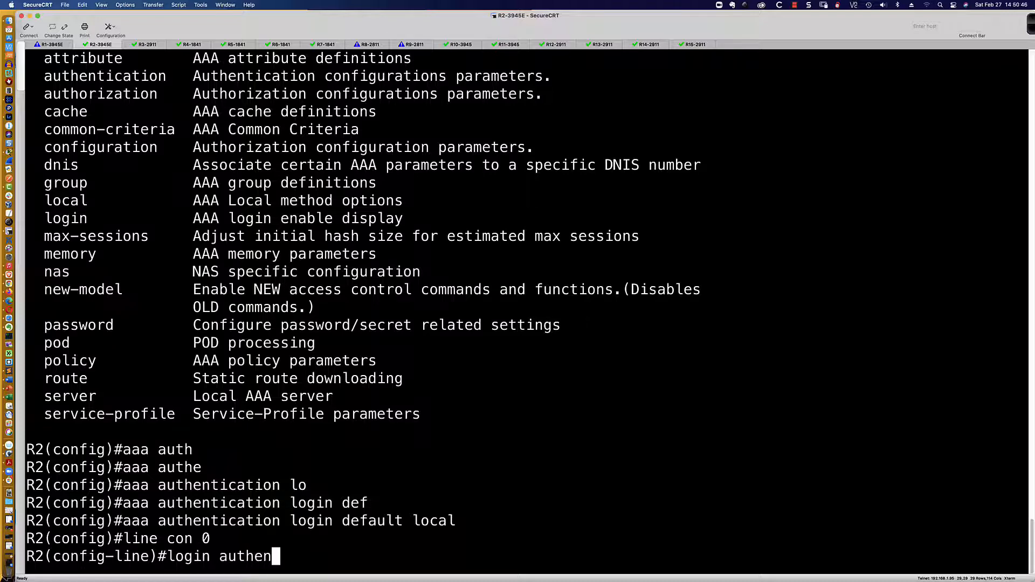
{"action": "key", "text": "Tab"}
{"action": "type", "text": "default"}
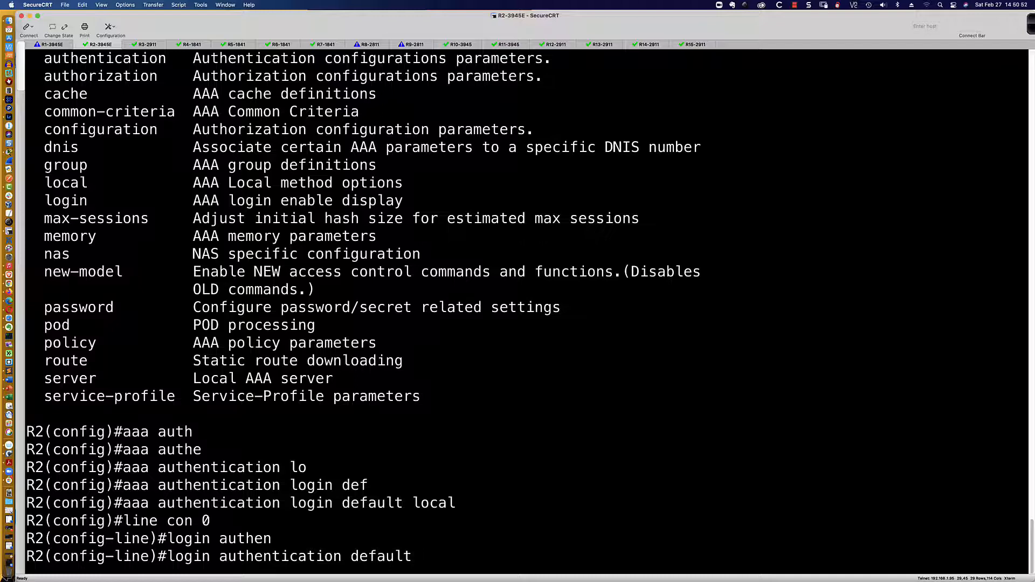
{"action": "key", "text": "Return"}
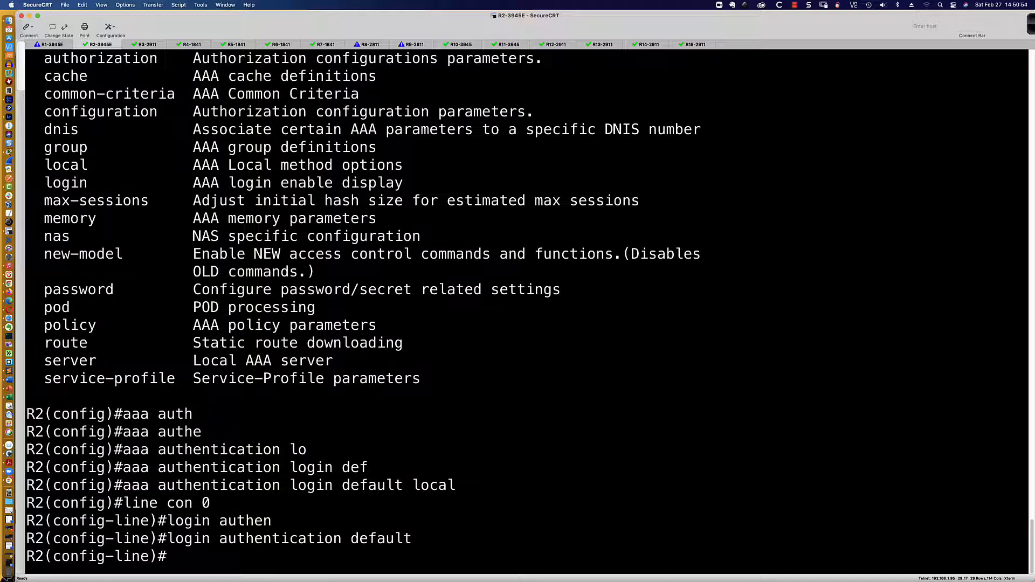
{"action": "type", "text": "login ?"}
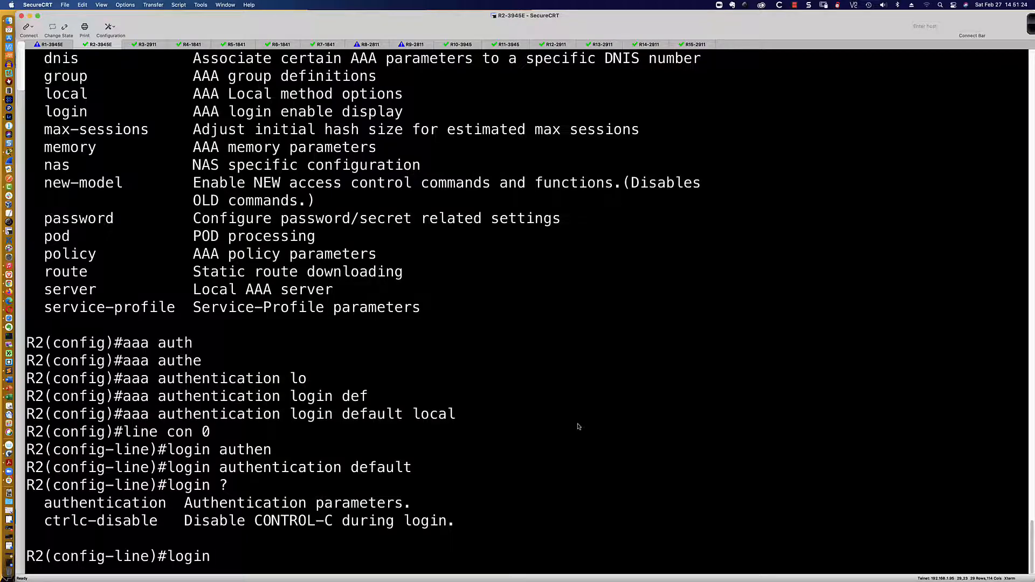
{"action": "key", "text": "super+Tab"}
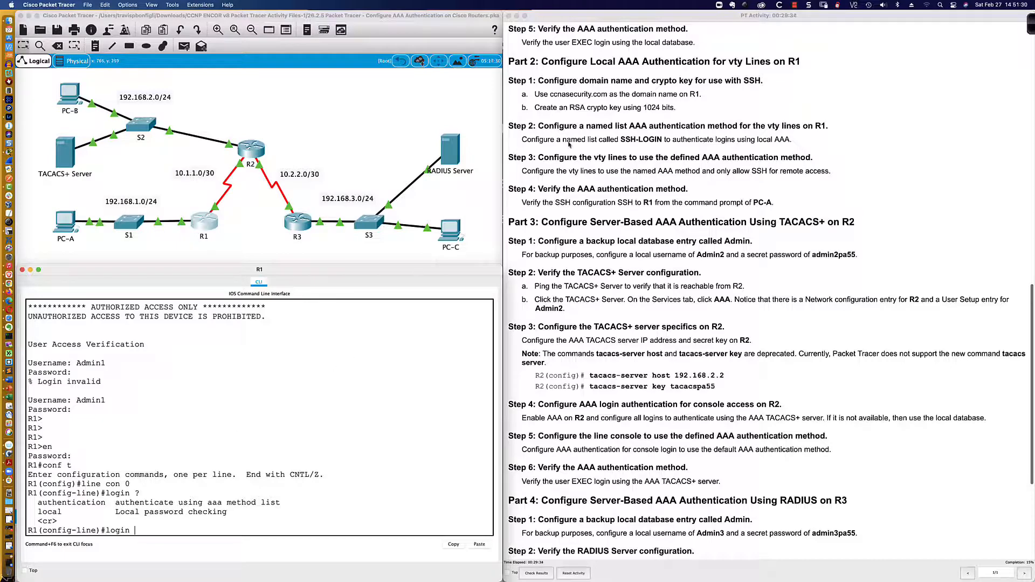
Leave console line config and set R1's domain name to ccnasecurity.com
{"action": "scroll", "coordinate": [569, 144], "scroll_direction": "down", "scroll_amount": 3}
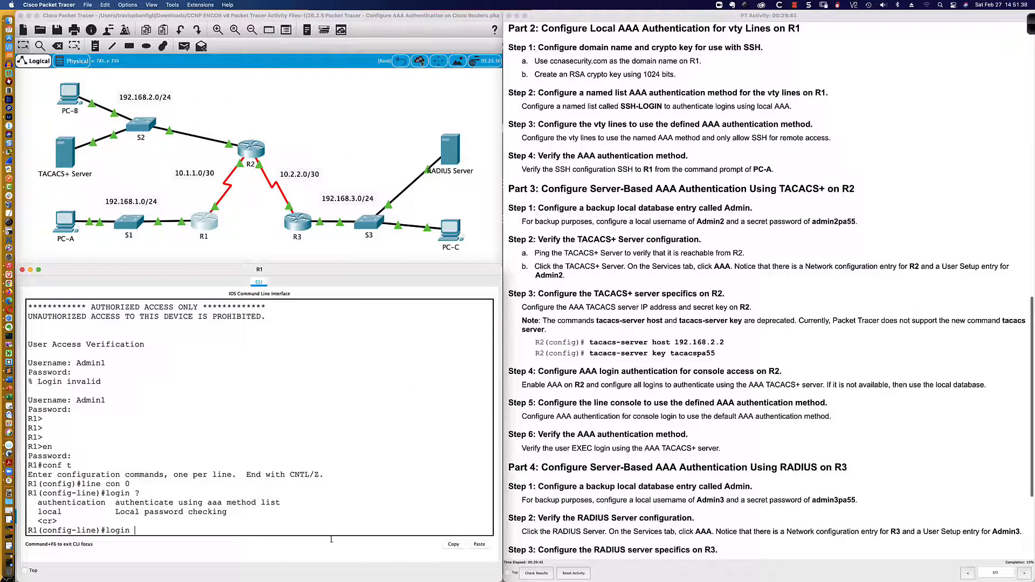
{"action": "key", "text": "BackSpace"}
{"action": "key", "text": "BackSpace"}
{"action": "key", "text": "BackSpace"}
{"action": "key", "text": "BackSpace"}
{"action": "key", "text": "BackSpace"}
{"action": "key", "text": "BackSpace"}
{"action": "type", "text": "exit"}
{"action": "key", "text": "Return"}
{"action": "key", "text": "Return"}
{"action": "key", "text": "Return"}
{"action": "key", "text": "Return"}
{"action": "key", "text": "Return"}
{"action": "key", "text": "Return"}
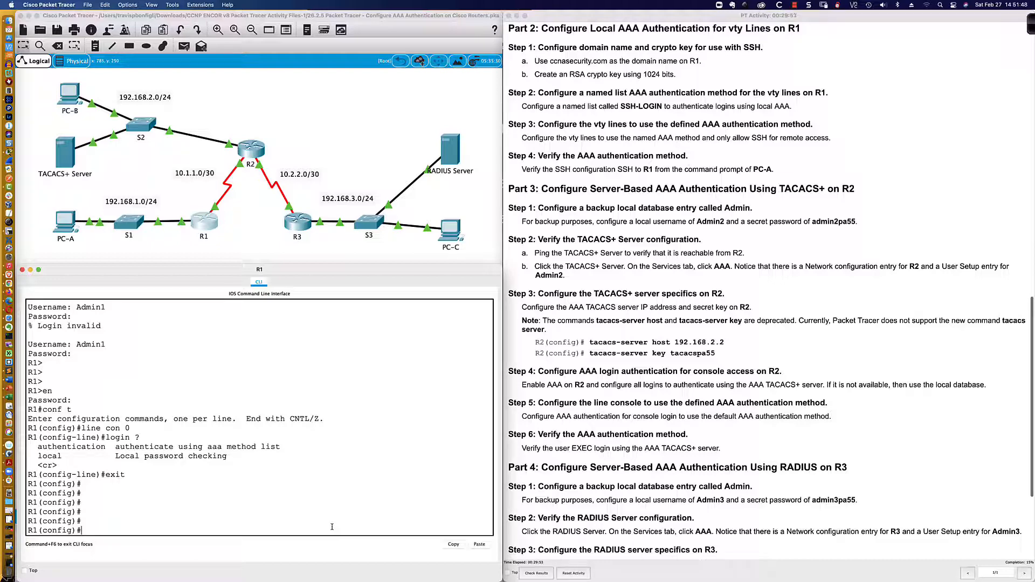
{"action": "type", "text": "ip domain-name ccnasecurity"}
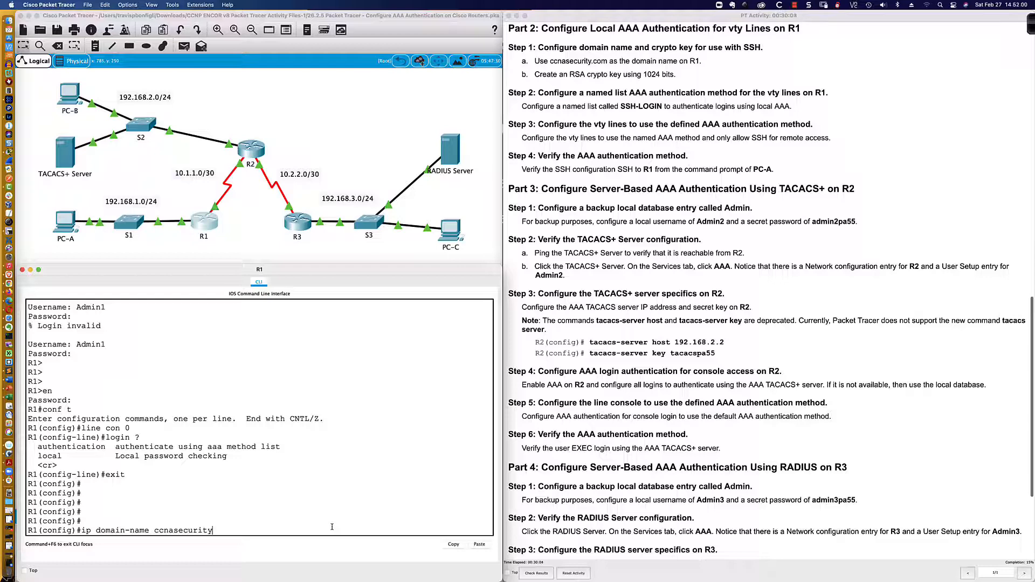
{"action": "type", "text": ".com"}
{"action": "key", "text": "Return"}
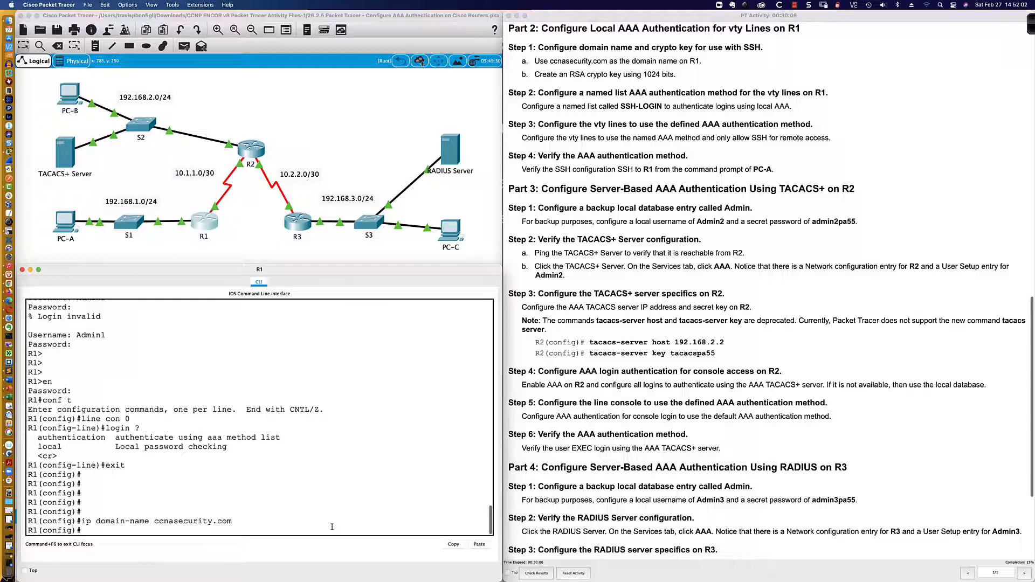
Generate an RSA key pair on R1 with a 1024-bit modulus
{"action": "type", "text": "cryp"}
{"action": "key", "text": "Tab"}
{"action": "type", "text": "key"}
{"action": "key", "text": "Tab"}
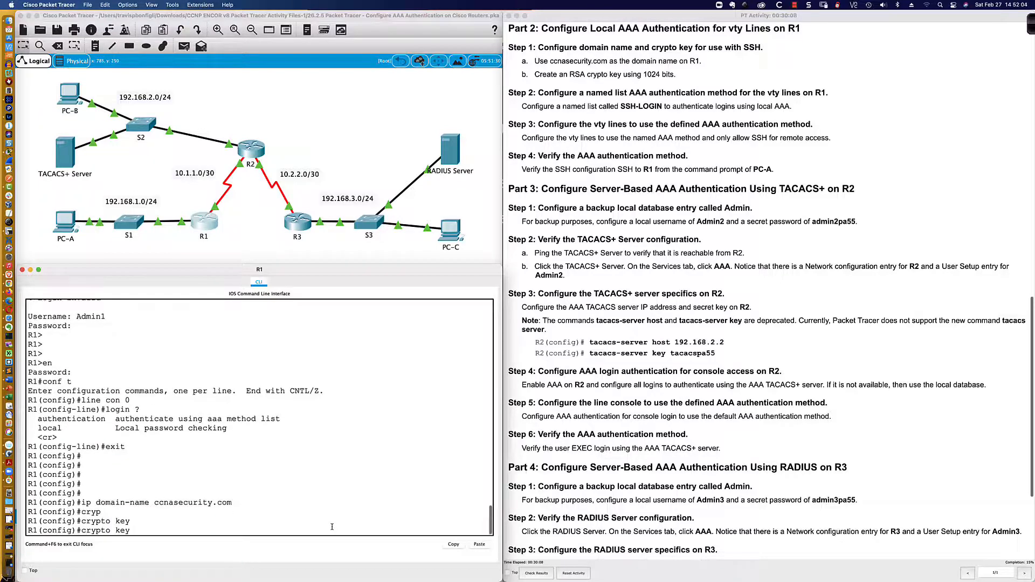
{"action": "type", "text": "gener"}
{"action": "key", "text": "Tab"}
{"action": "type", "text": "rsa"}
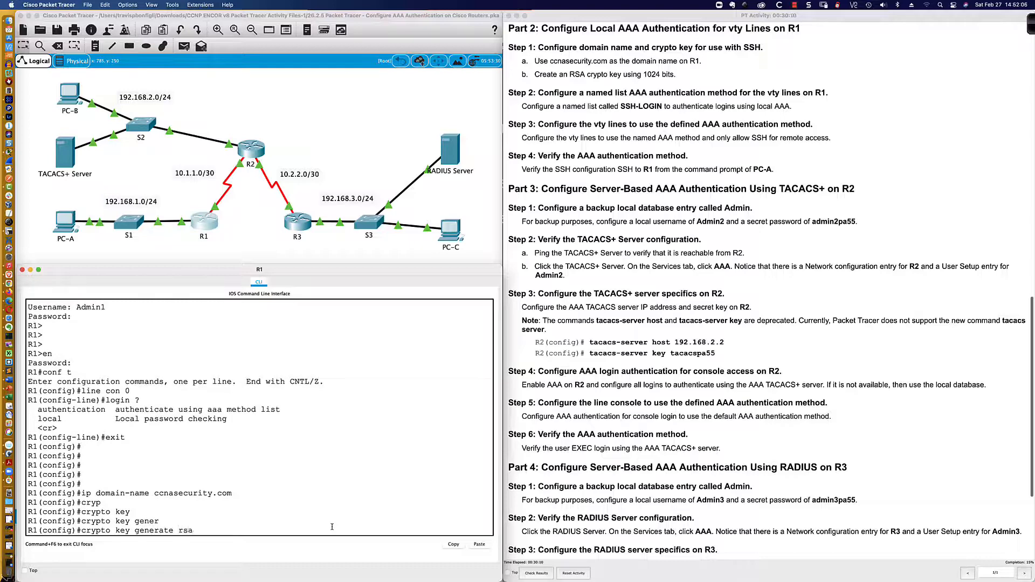
{"action": "key", "text": "Return"}
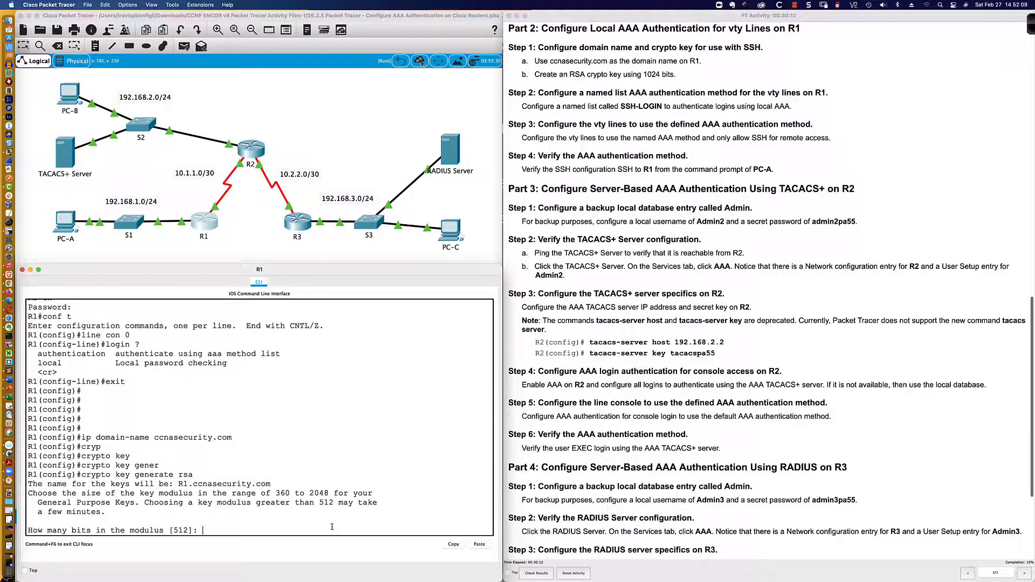
{"action": "type", "text": "1024"}
{"action": "key", "text": "Return"}
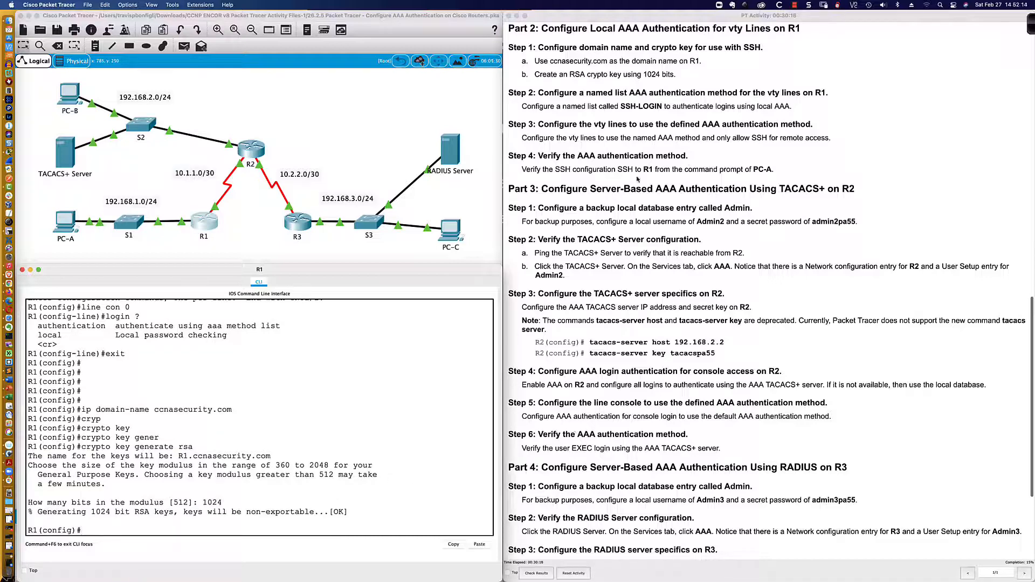
Highlight the SSH-LOGIN list name in the lab instructions
{"action": "scroll", "coordinate": [568, 85], "scroll_direction": "down", "scroll_amount": 1}
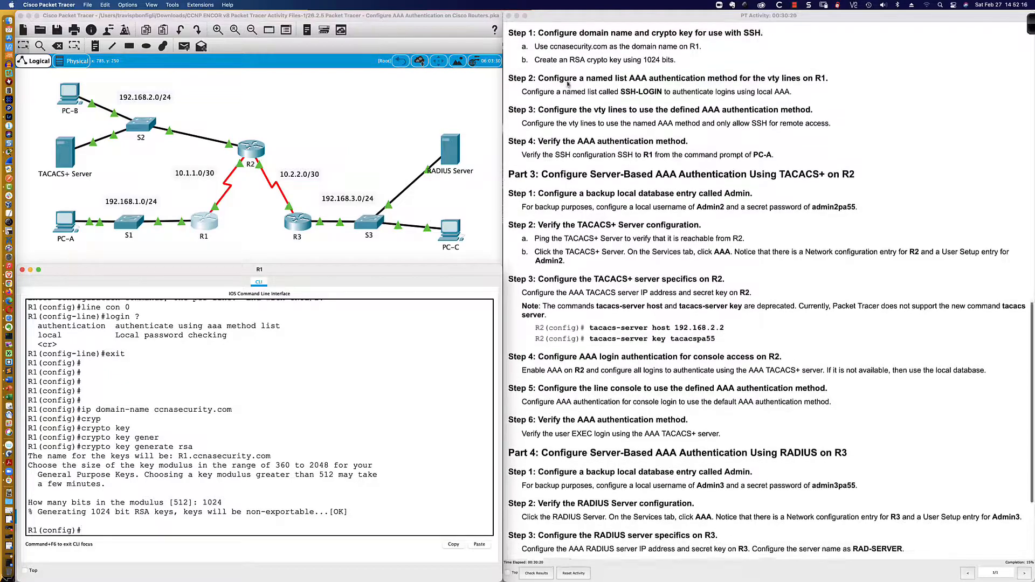
{"action": "scroll", "coordinate": [565, 81], "scroll_direction": "down", "scroll_amount": 3}
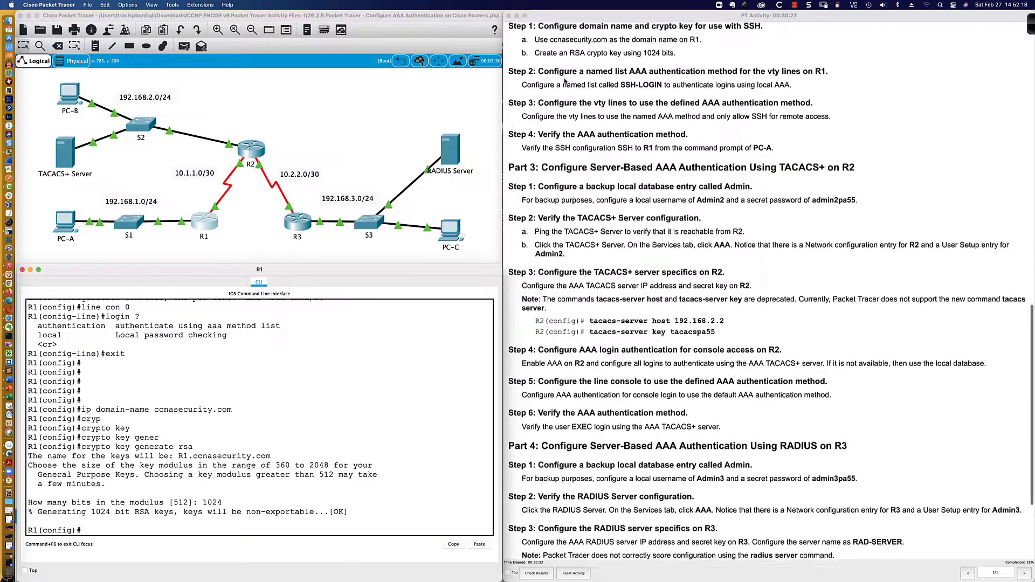
{"action": "scroll", "coordinate": [565, 81], "scroll_direction": "down", "scroll_amount": 1}
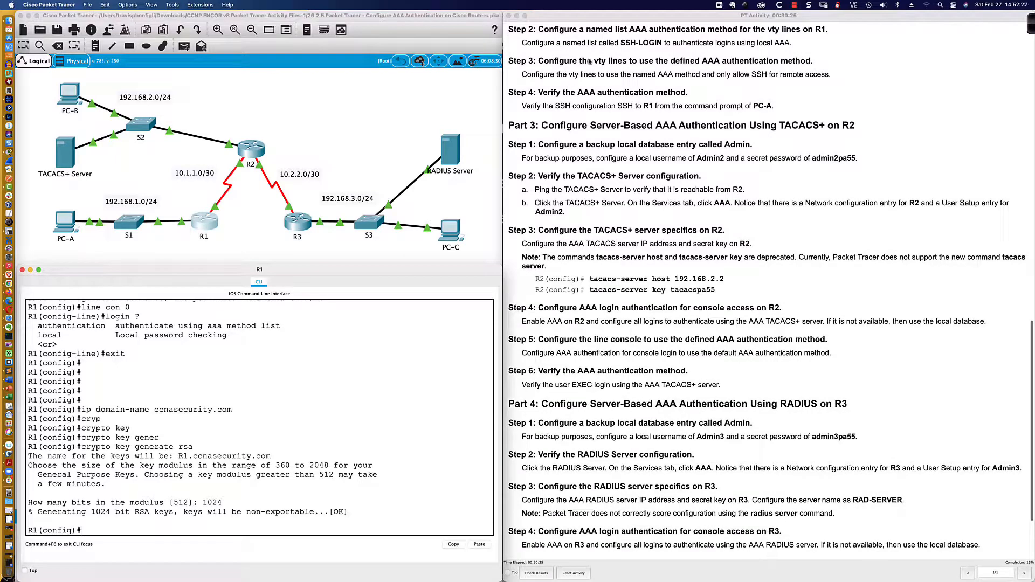
{"action": "left_click_drag", "start_coordinate": [588, 44], "coordinate": [684, 43]}
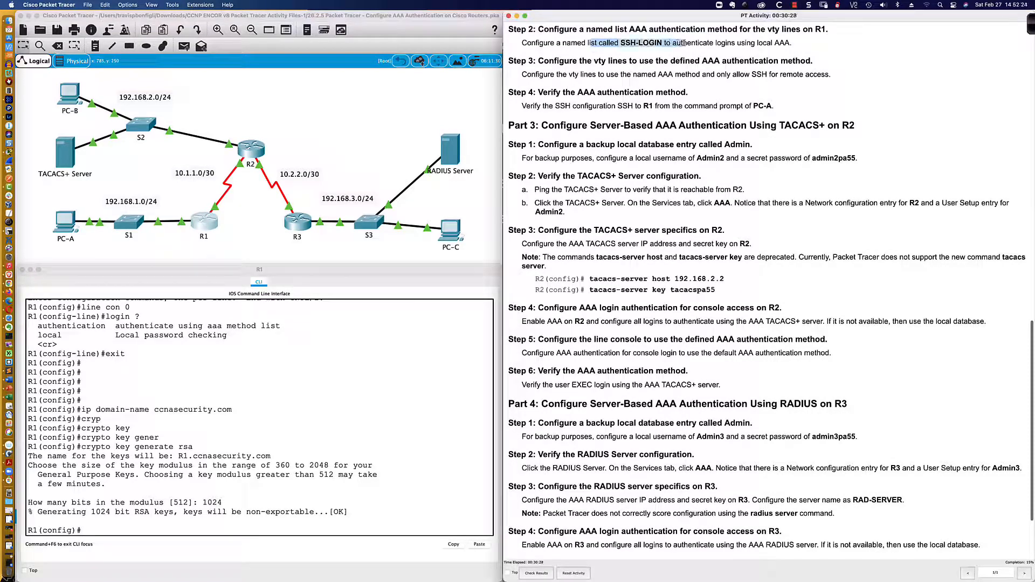
{"action": "left_click", "coordinate": [298, 528]}
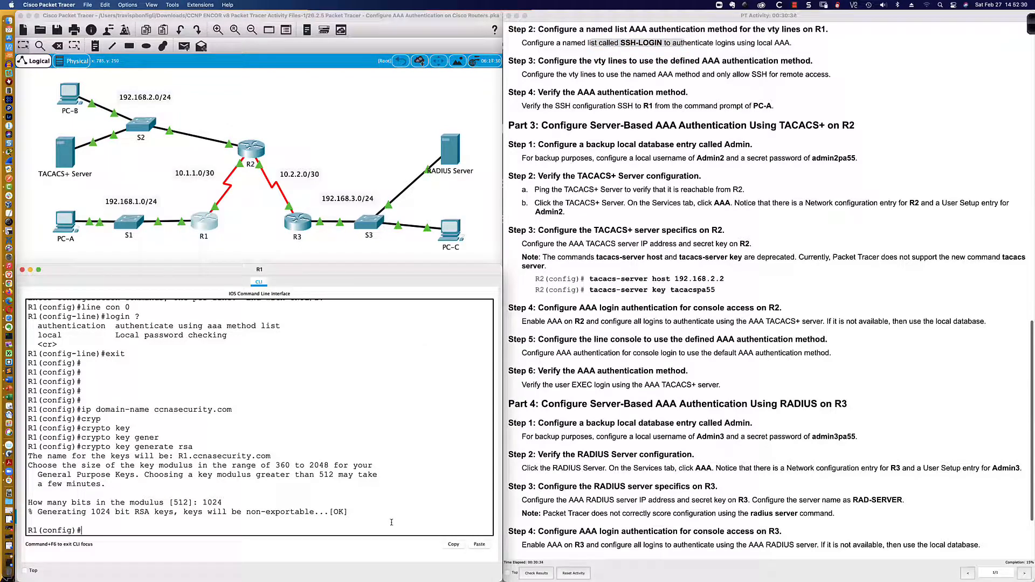
Define AAA login list SSH-LOGIN on R1 using the local database
{"action": "key", "text": "Return"}
{"action": "key", "text": "Return"}
{"action": "key", "text": "Return"}
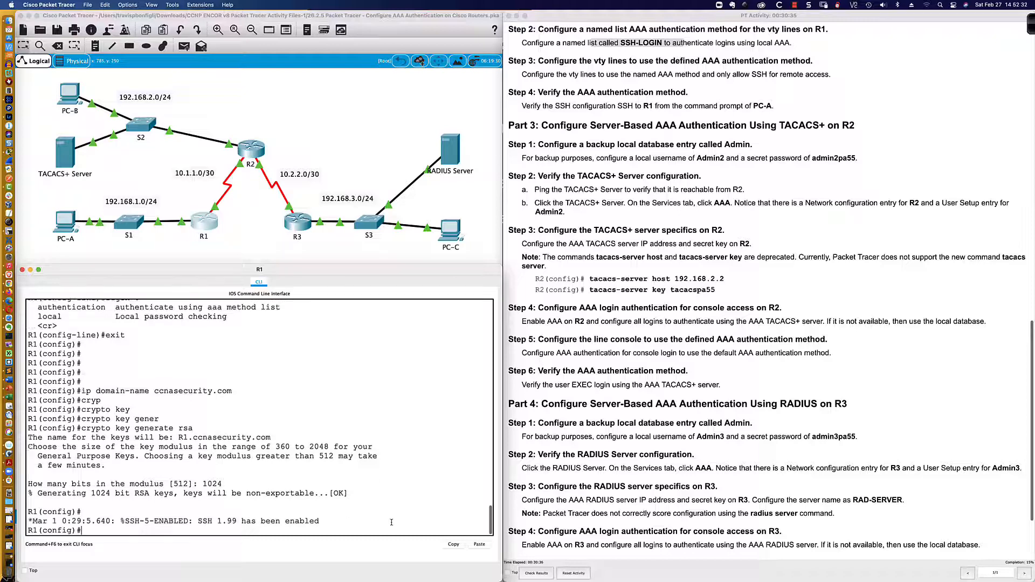
{"action": "type", "text": "aaa authen"}
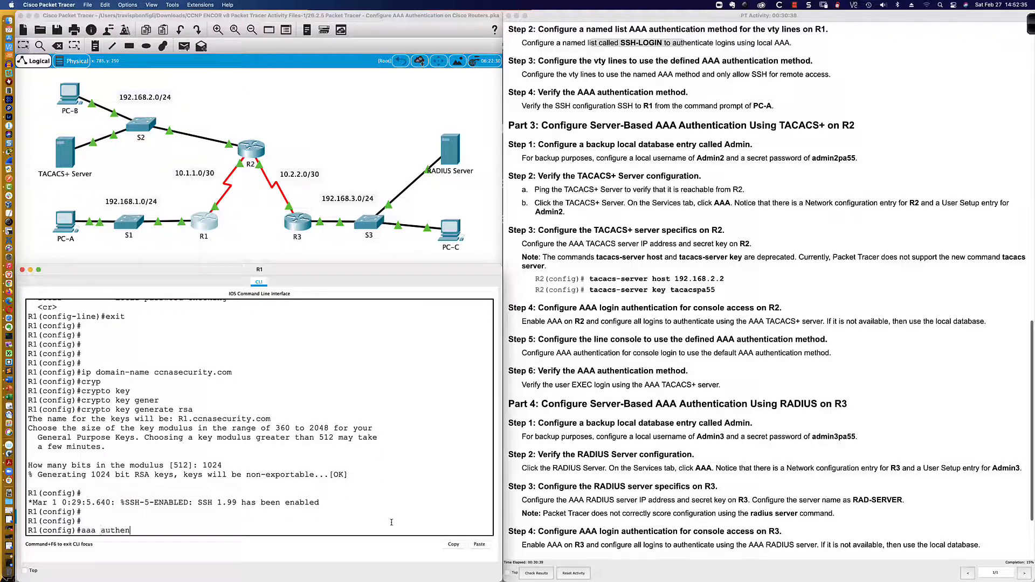
{"action": "key", "text": "Tab"}
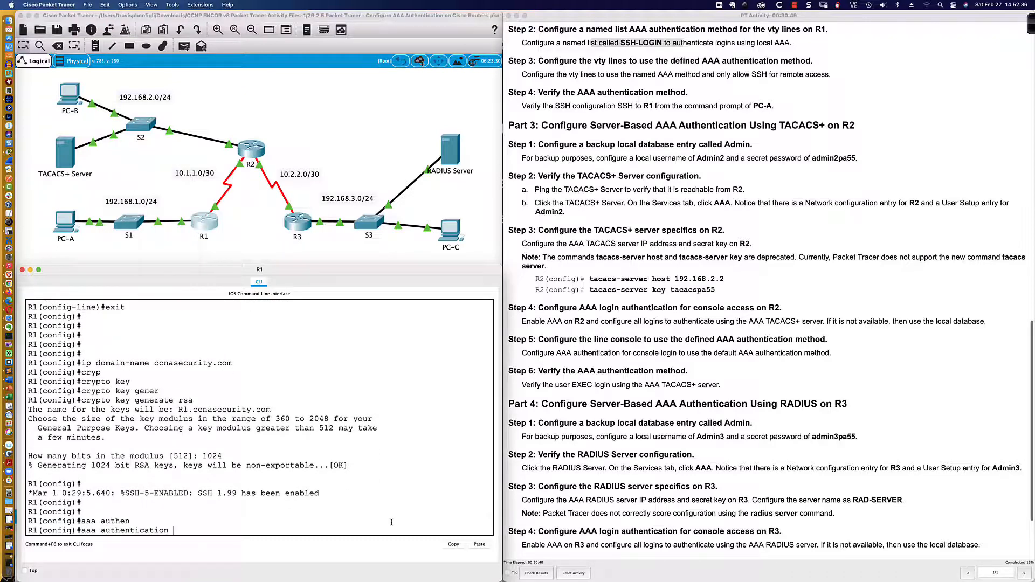
{"action": "type", "text": "?"}
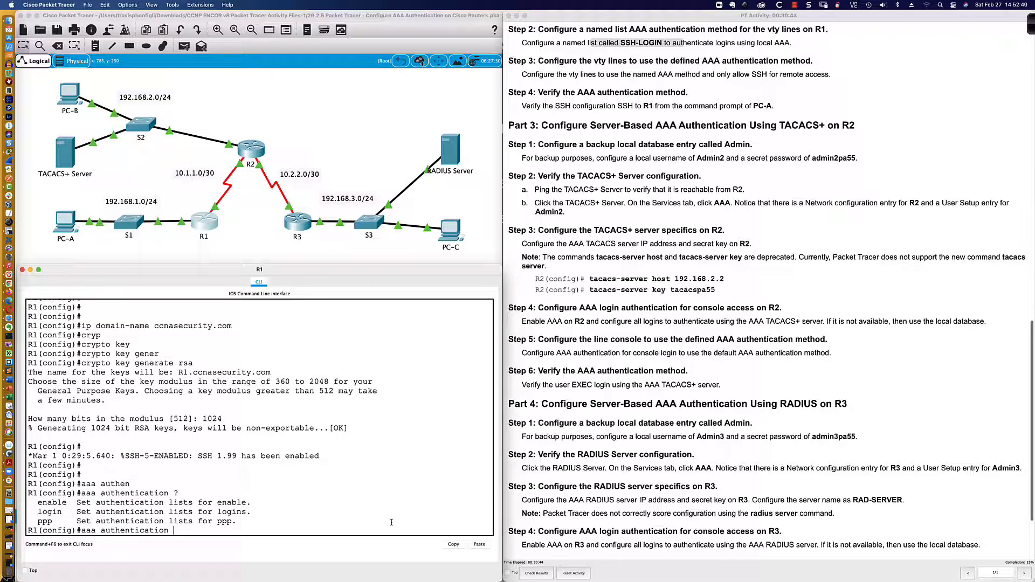
{"action": "type", "text": "login ?"}
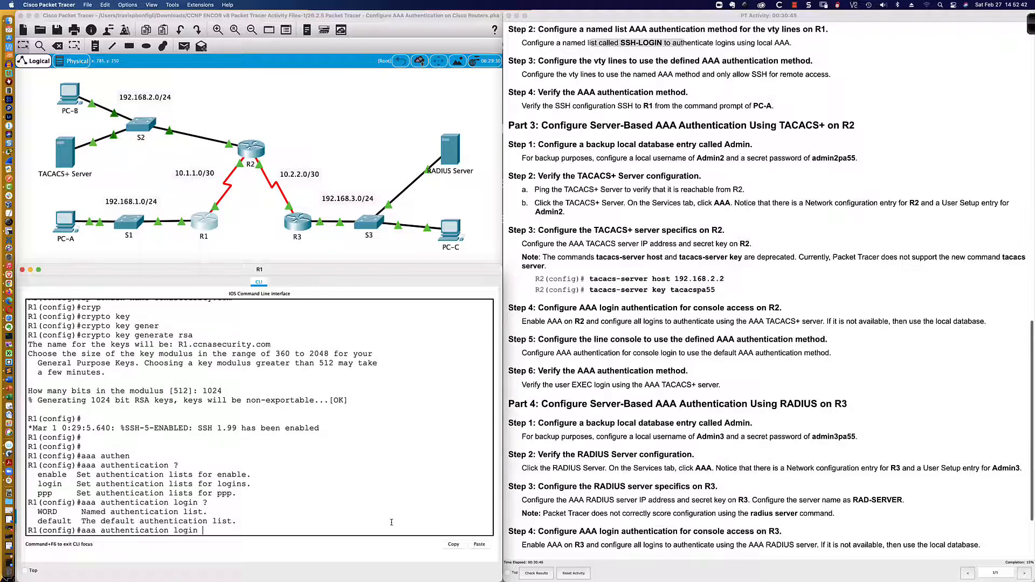
{"action": "type", "text": "SSH-LOGIN"}
{"action": "type", "text": "?"}
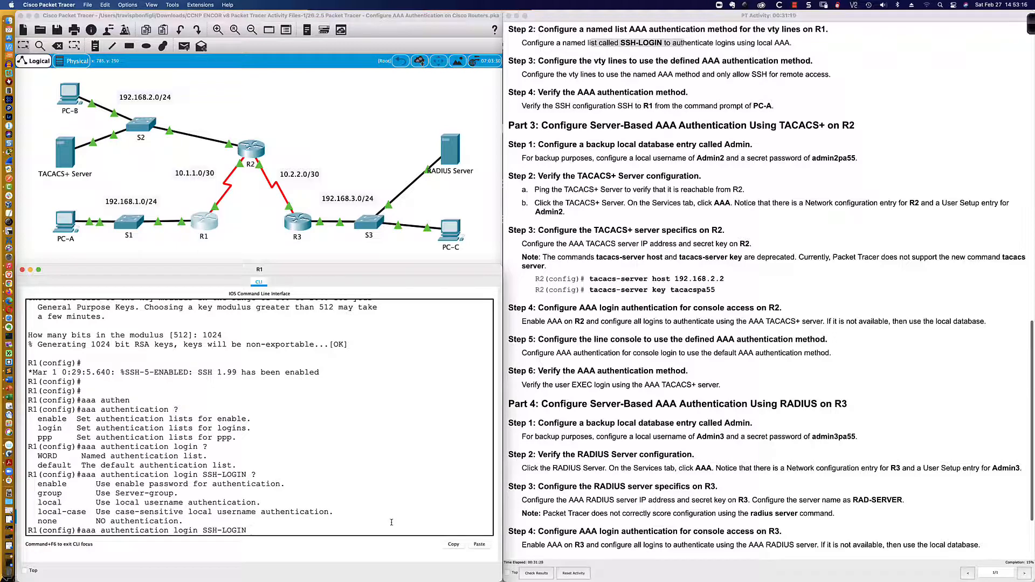
{"action": "type", "text": "local"}
{"action": "key", "text": "Return"}
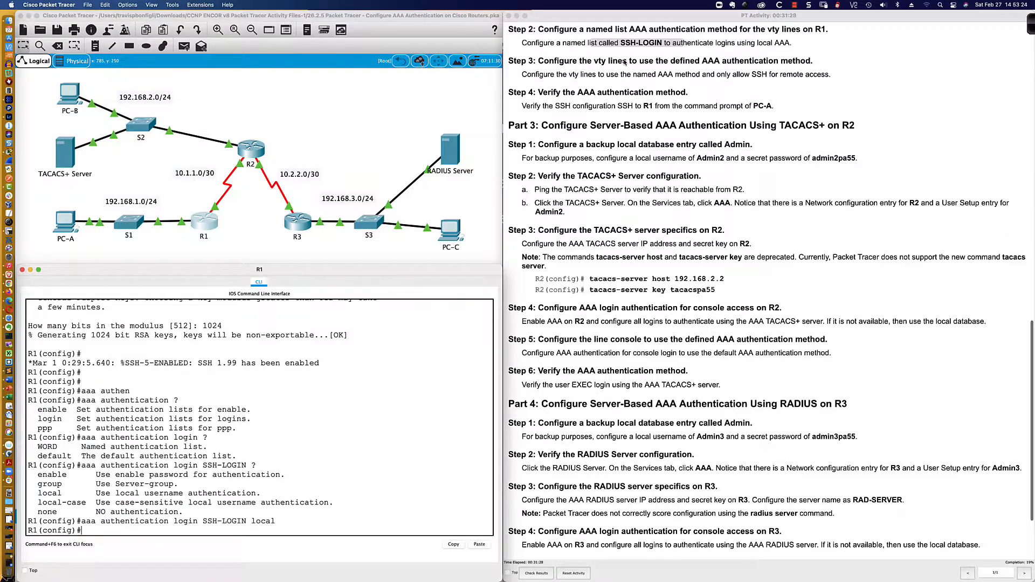
Check the lab instructions, then enter 'do sh run | inc aaa' on R1
{"action": "left_click", "coordinate": [623, 59]}
{"action": "scroll", "coordinate": [624, 59], "scroll_direction": "down", "scroll_amount": 2}
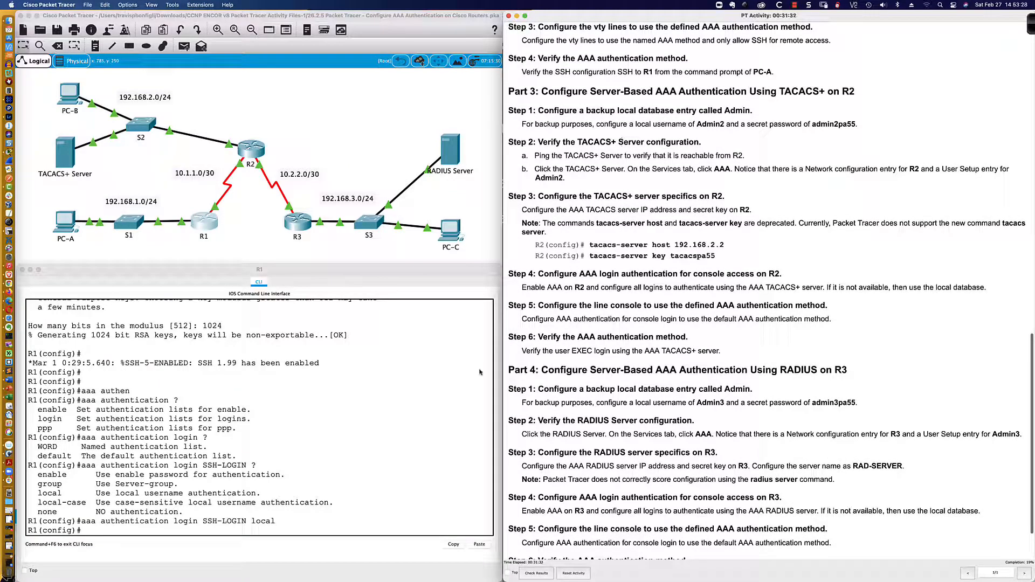
{"action": "left_click", "coordinate": [337, 462]}
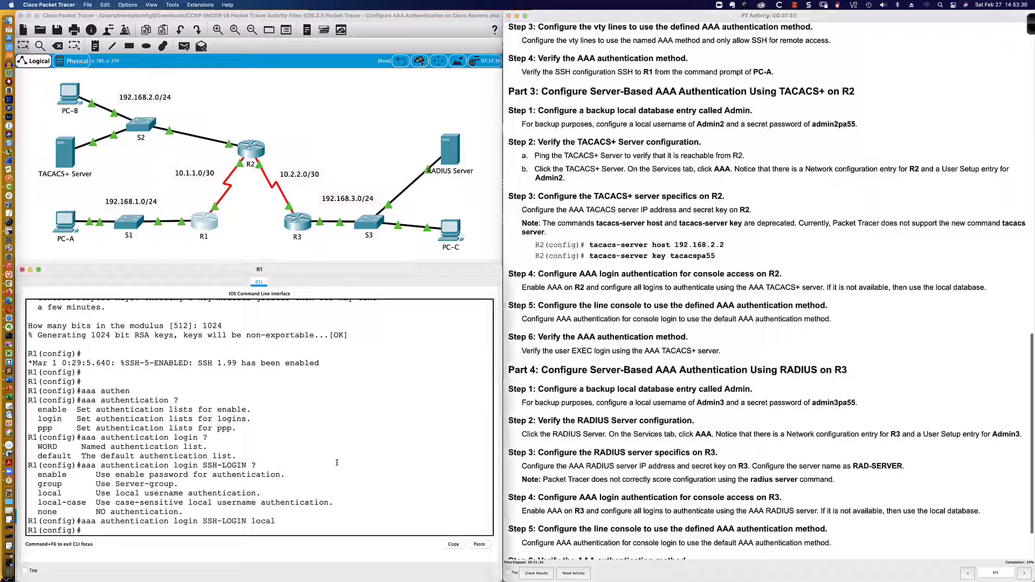
{"action": "type", "text": "do sh run"}
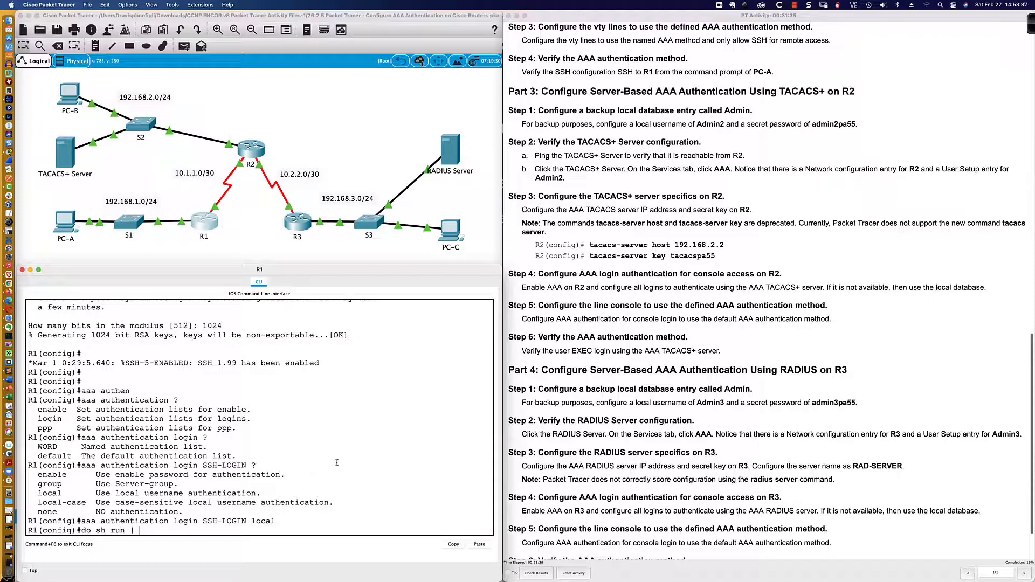
{"action": "type", "text": " | inc aaa"}
Show R1's running-config AAA lines and the line vty section
{"action": "key", "text": "Return"}
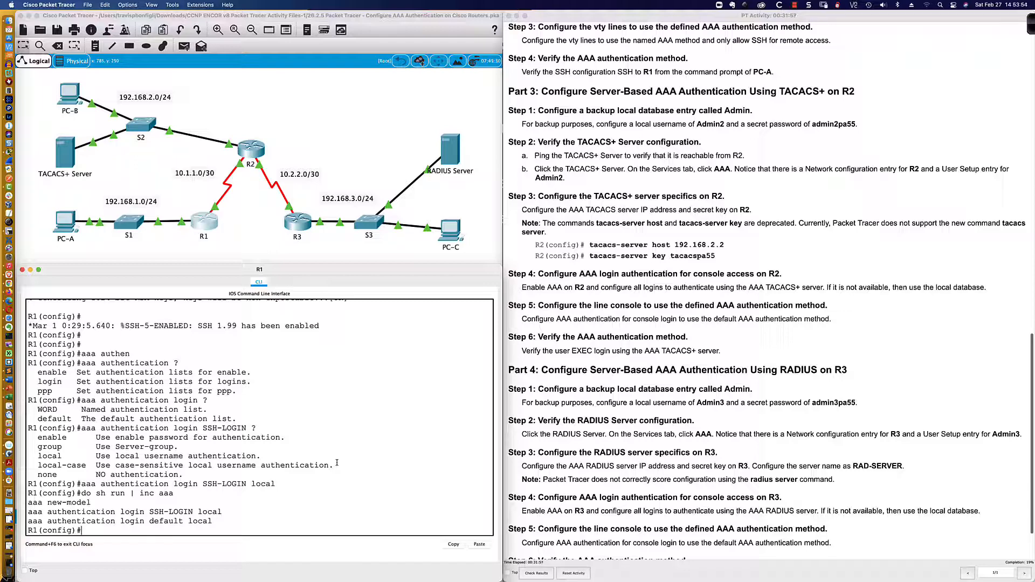
{"action": "type", "text": "line vty"}
{"action": "key", "text": "BackSpace"}
{"action": "key", "text": "BackSpace"}
{"action": "key", "text": "BackSpace"}
{"action": "key", "text": "BackSpace"}
{"action": "key", "text": "BackSpace"}
{"action": "key", "text": "BackSpace"}
{"action": "key", "text": "BackSpace"}
{"action": "key", "text": "BackSpace"}
{"action": "key", "text": "BackSpace"}
{"action": "type", "text": "do sh run | sec line vty"}
{"action": "key", "text": "Return"}
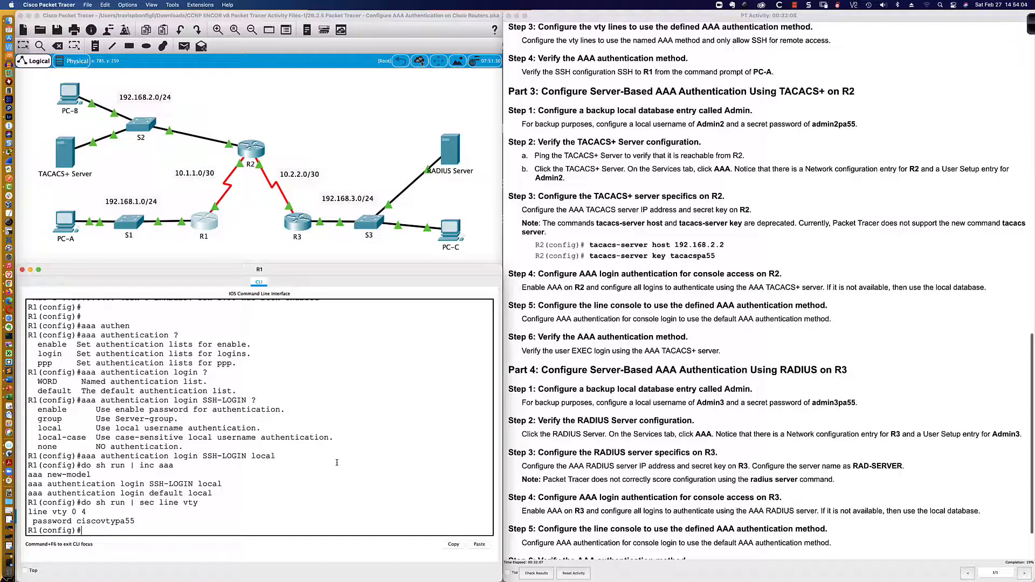
{"action": "type", "text": "line vty 0 4"}
On R1's vty lines 0 4, enable login and set login authentication SSH-LOGIN
{"action": "key", "text": "Return"}
{"action": "type", "text": "login"}
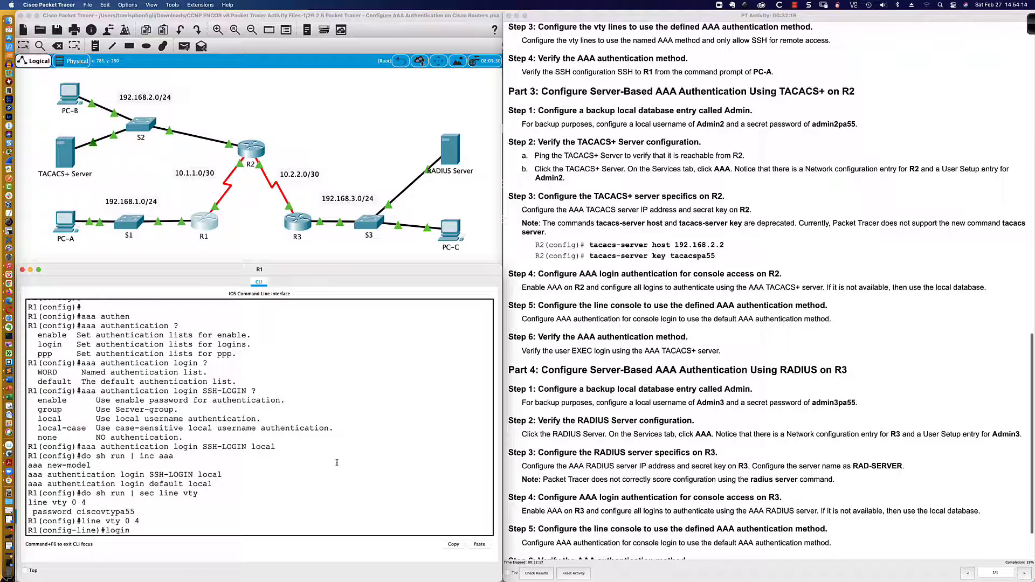
{"action": "key", "text": "Return"}
{"action": "type", "text": "authe"}
{"action": "key", "text": "Tab"}
{"action": "type", "text": "?"}
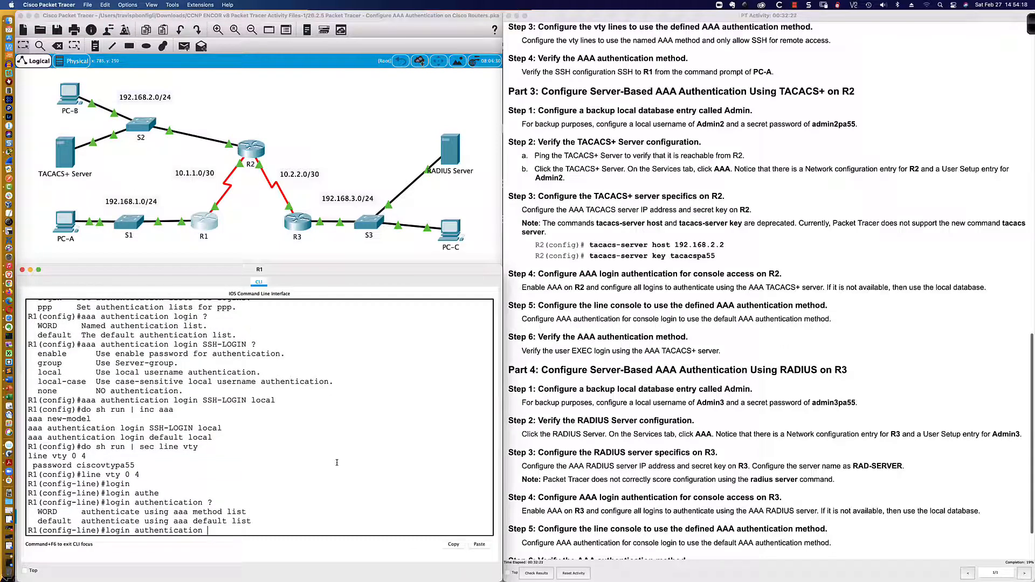
{"action": "type", "text": "SSH-LOGIN"}
{"action": "type", "text": "?"}
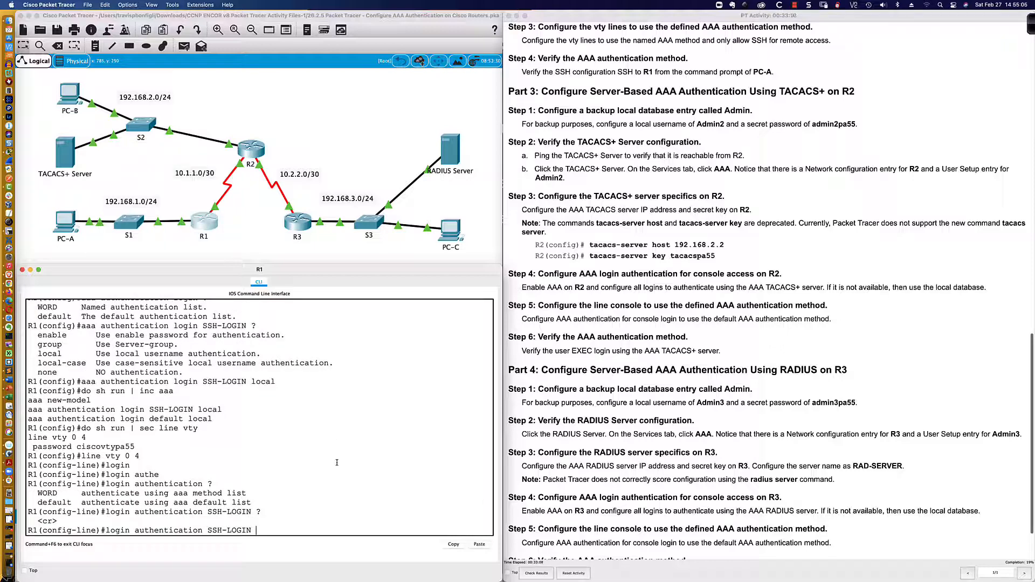
{"action": "key", "text": "Return"}
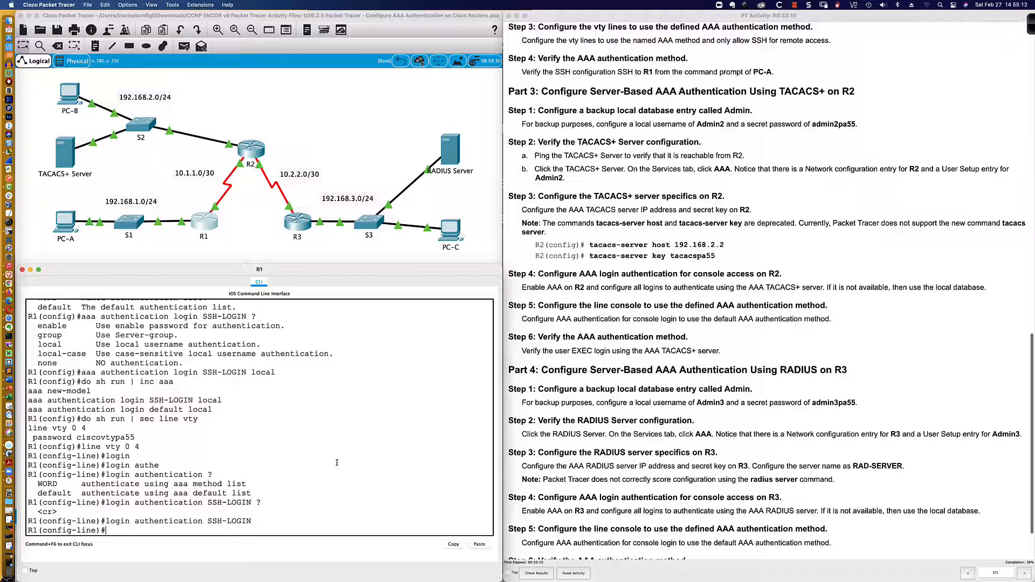
{"action": "scroll", "coordinate": [533, 81], "scroll_direction": "down", "scroll_amount": 3}
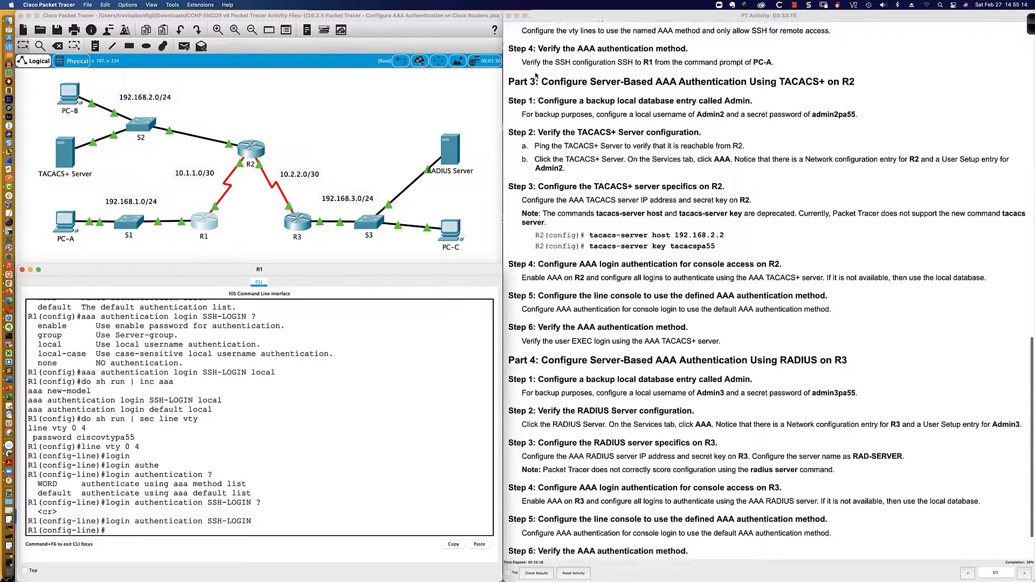
{"action": "scroll", "coordinate": [535, 74], "scroll_direction": "down", "scroll_amount": 1}
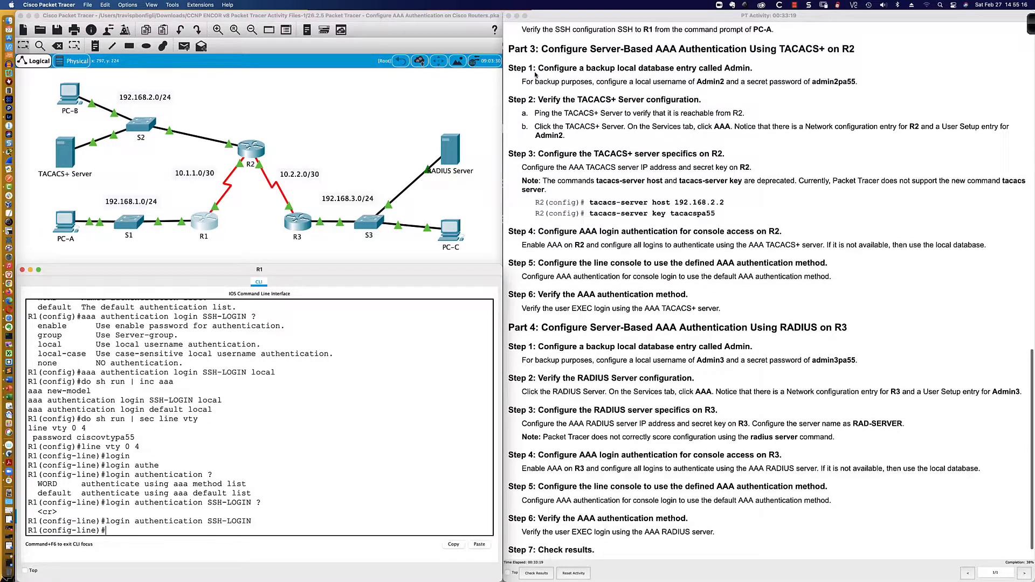
From PC-A, SSH to 192.168.1.1 as Admin1 and log in with the password
{"action": "left_click", "coordinate": [63, 220]}
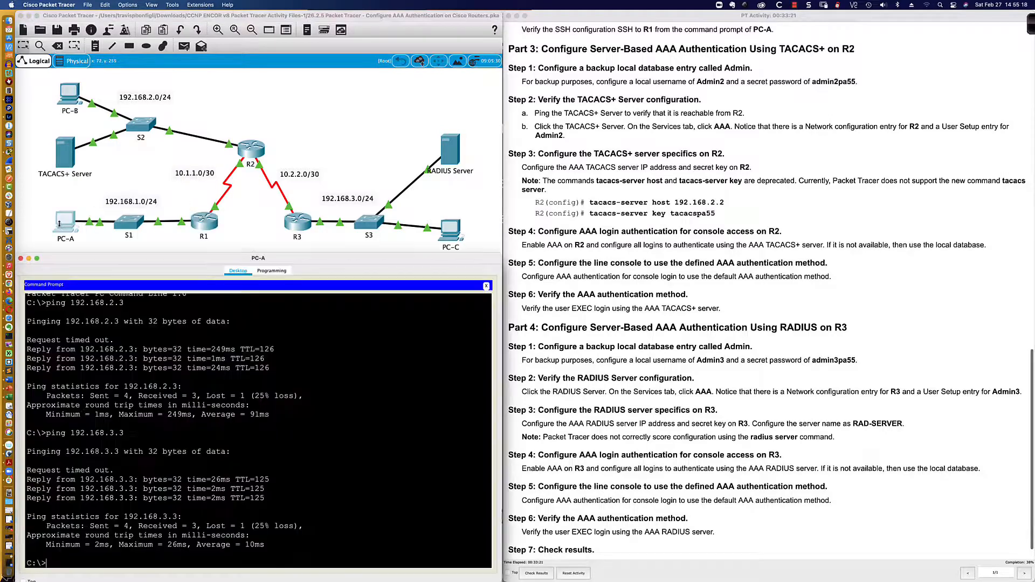
{"action": "key", "text": "Return"}
{"action": "key", "text": "Return"}
{"action": "key", "text": "Return"}
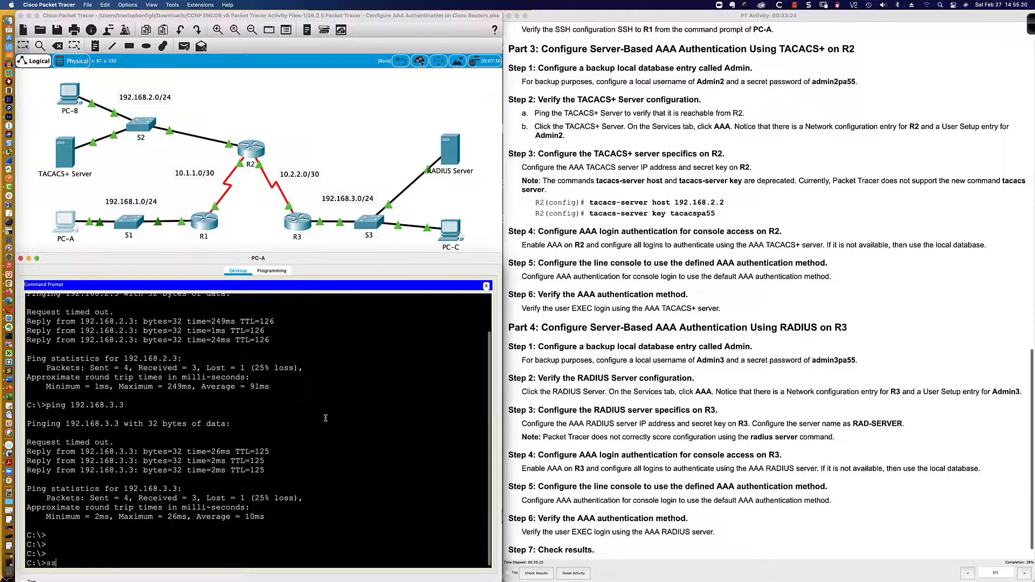
{"action": "type", "text": "ssh -l"}
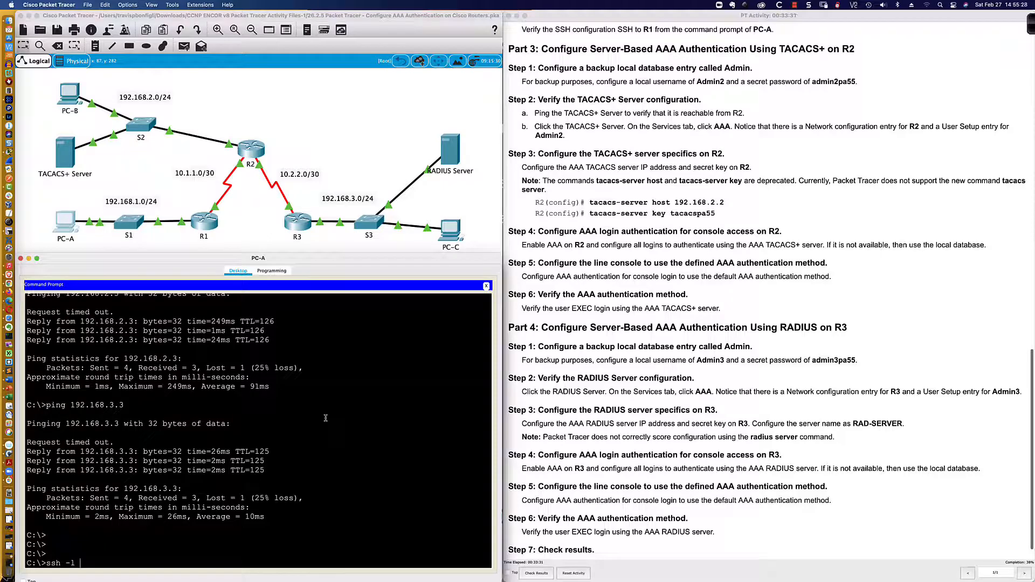
{"action": "type", "text": "Admin1 192.168.1.1"}
{"action": "key", "text": "Return"}
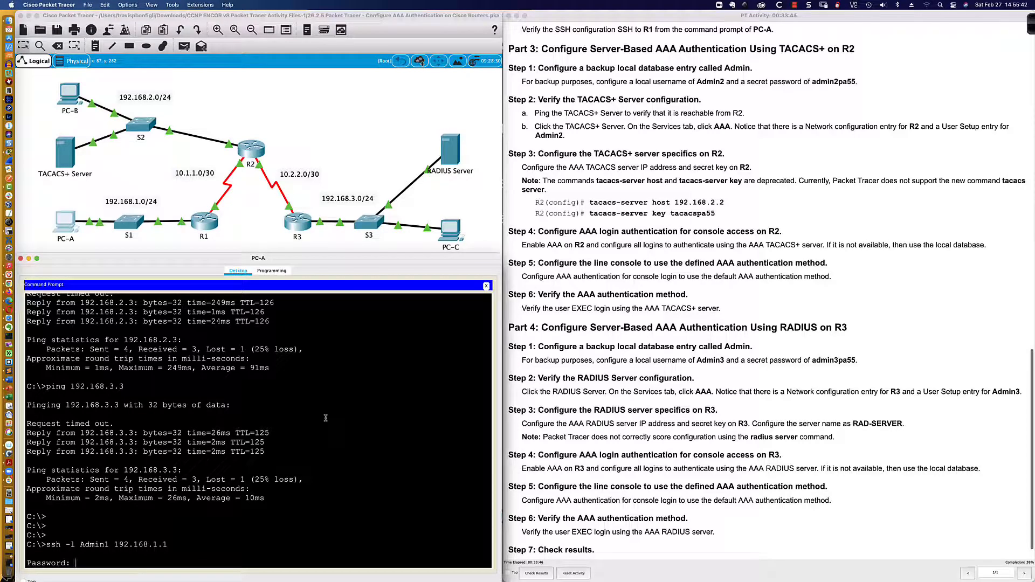
{"action": "key", "text": "Return"}
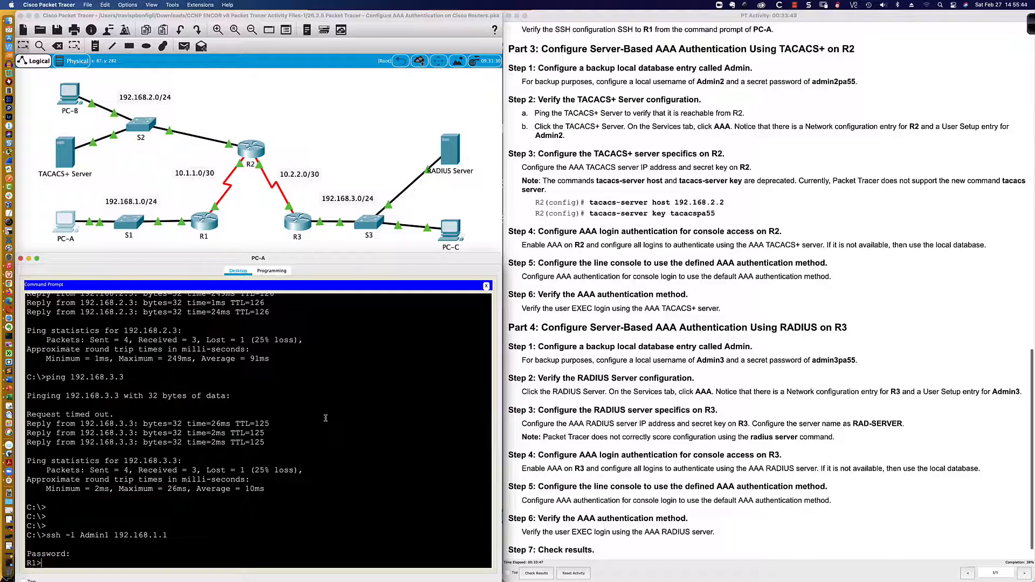
{"action": "key", "text": "Return"}
{"action": "key", "text": "Return"}
{"action": "key", "text": "Return"}
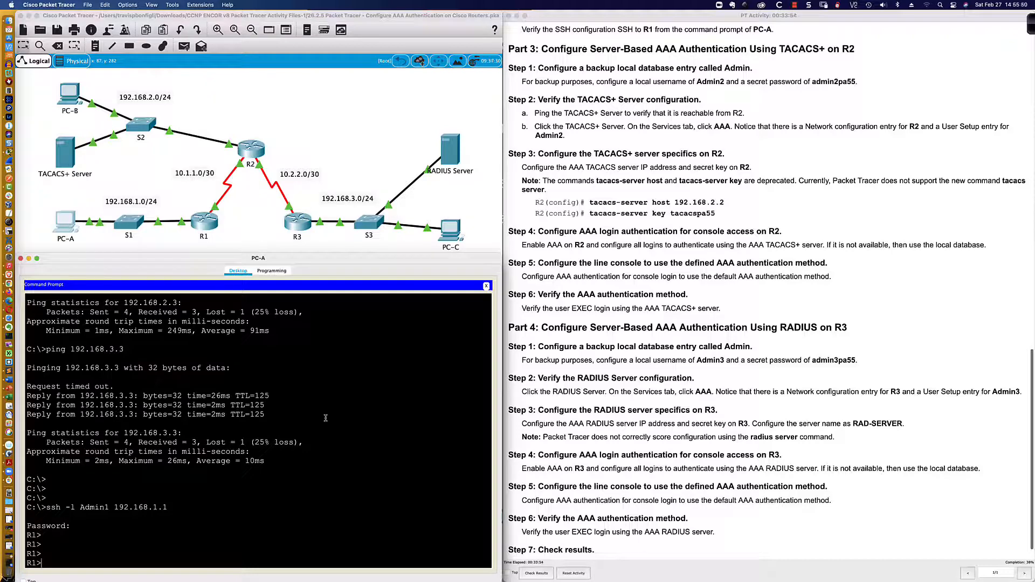
On R1, leave configuration mode and turn on 'debug aaa authentication'
{"action": "left_click", "coordinate": [202, 218]}
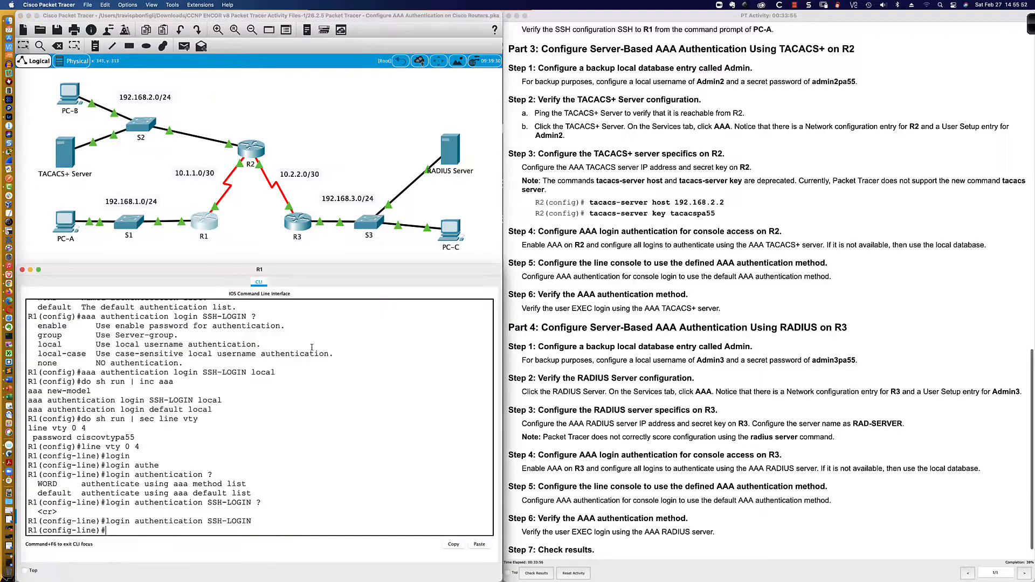
{"action": "type", "text": "end"}
{"action": "key", "text": "Return"}
{"action": "key", "text": "Return"}
{"action": "key", "text": "Return"}
{"action": "key", "text": "Return"}
{"action": "key", "text": "Return"}
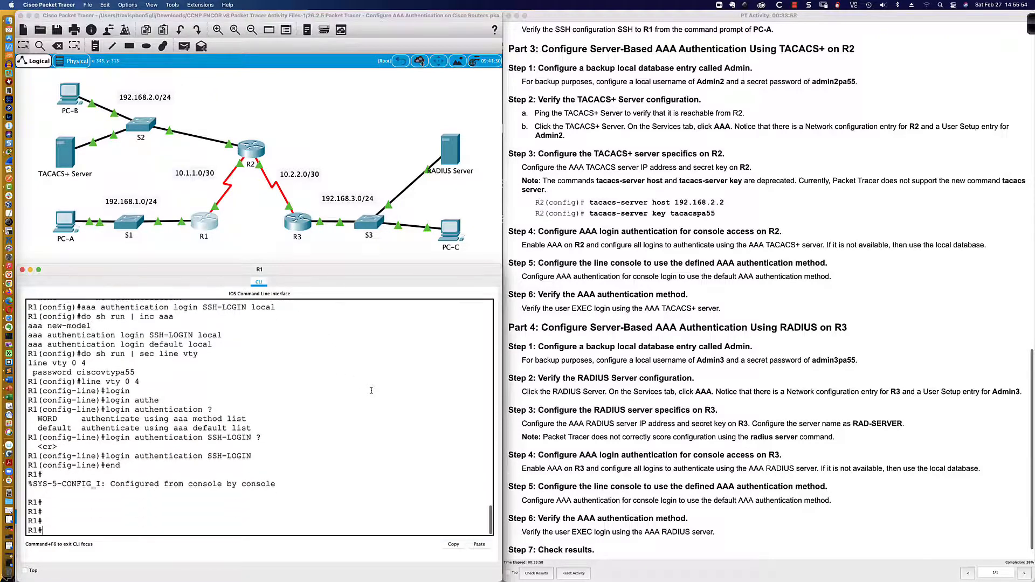
{"action": "type", "text": "debug ?"}
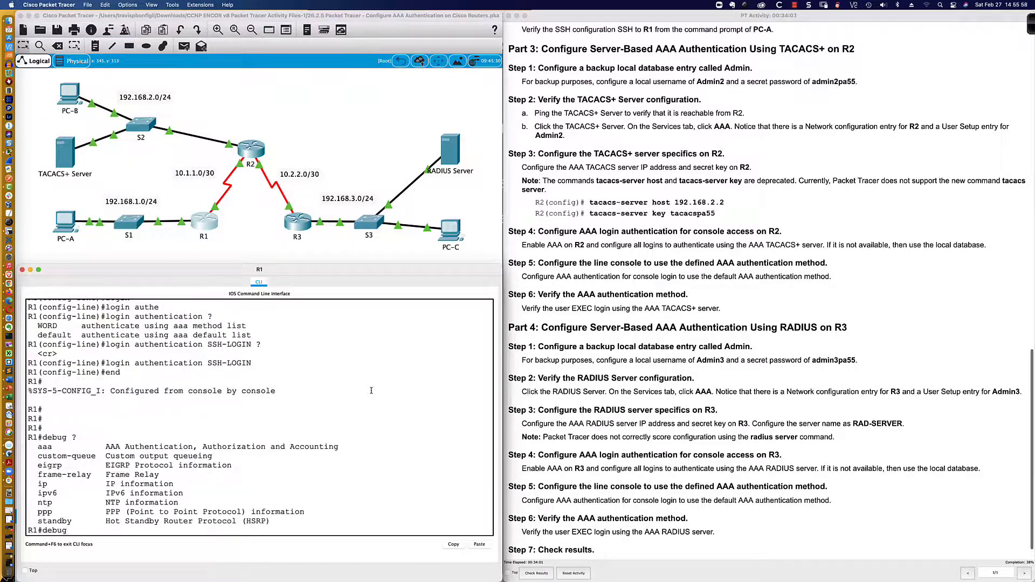
{"action": "type", "text": " aaa "}
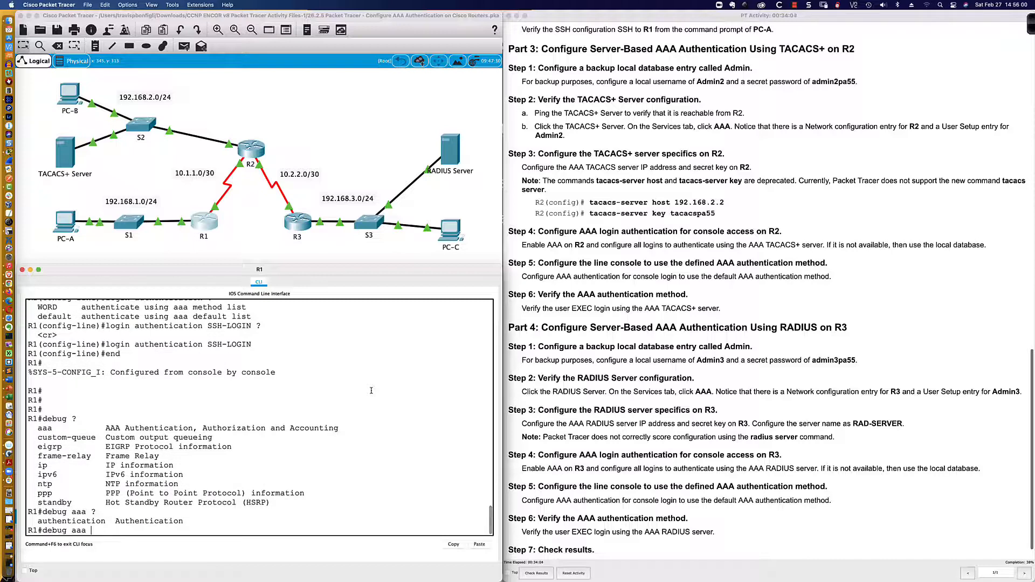
{"action": "type", "text": "? authe"}
{"action": "key", "text": "Tab"}
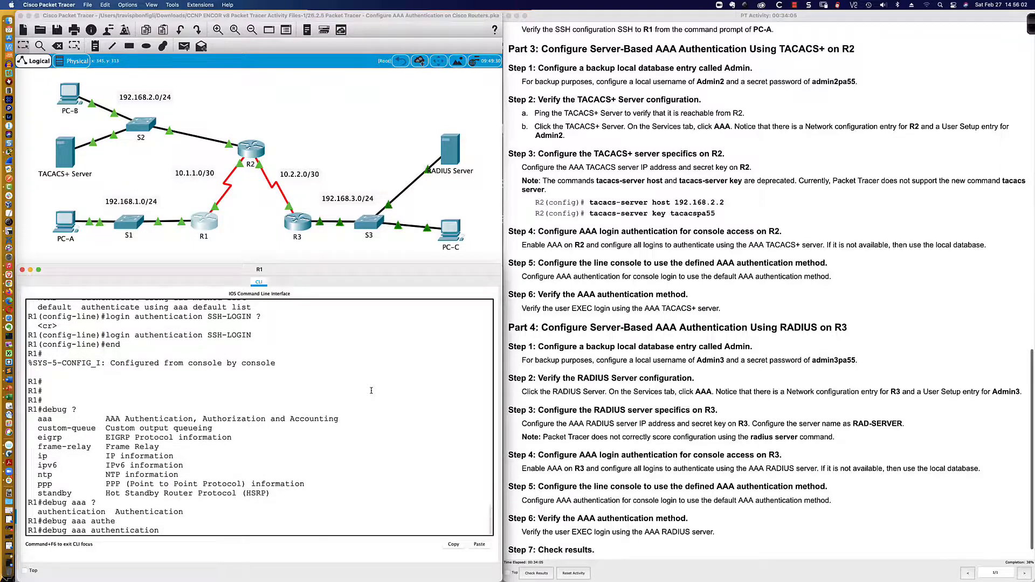
{"action": "type", "text": "?"}
{"action": "key", "text": "Return"}
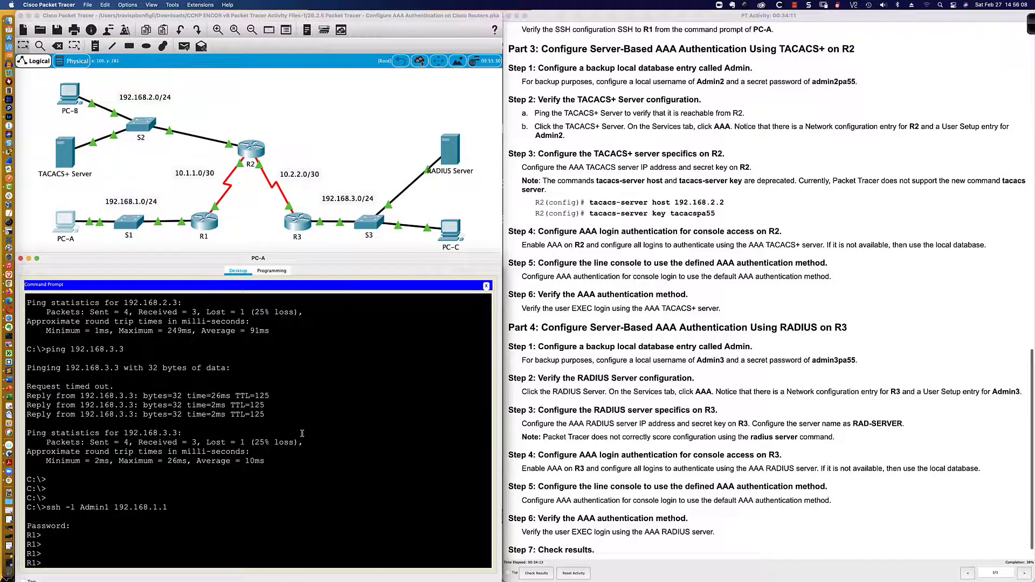
Exit PC-A's SSH session to R1, aborting the mistyped 'eit' lookup first
{"action": "type", "text": "eit"}
{"action": "key", "text": "Return"}
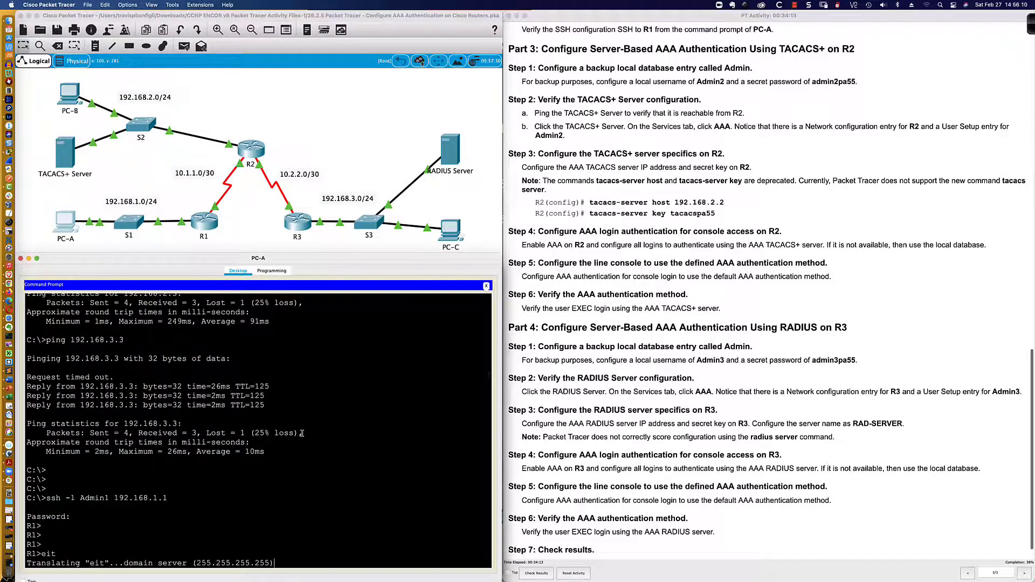
{"action": "key", "text": "ctrl+shift+6"}
{"action": "key", "text": "Return"}
{"action": "key", "text": "Return"}
{"action": "key", "text": "Return"}
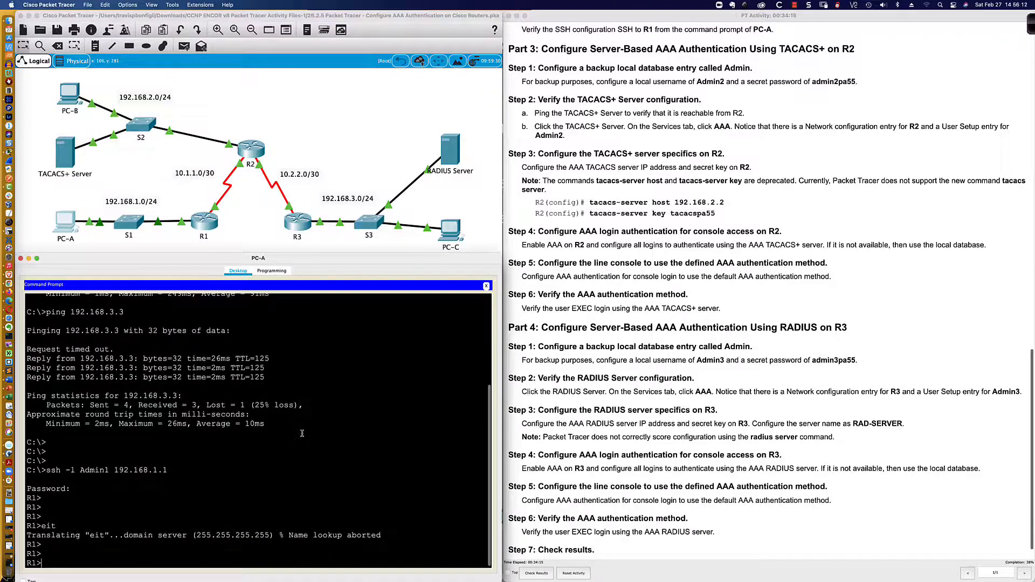
{"action": "type", "text": "exit"}
{"action": "key", "text": "Return"}
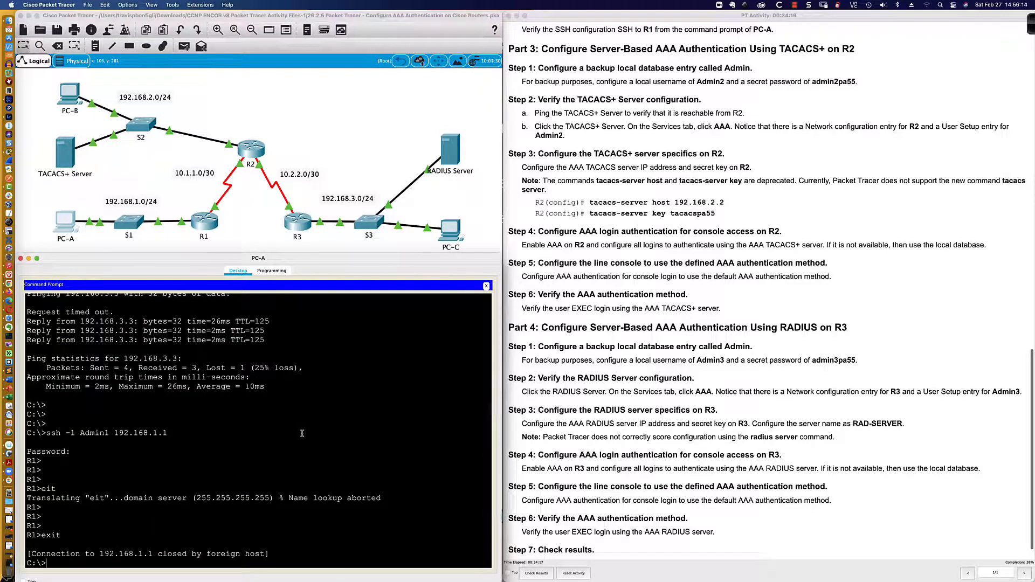
{"action": "key", "text": "Return"}
{"action": "key", "text": "Return"}
{"action": "key", "text": "Return"}
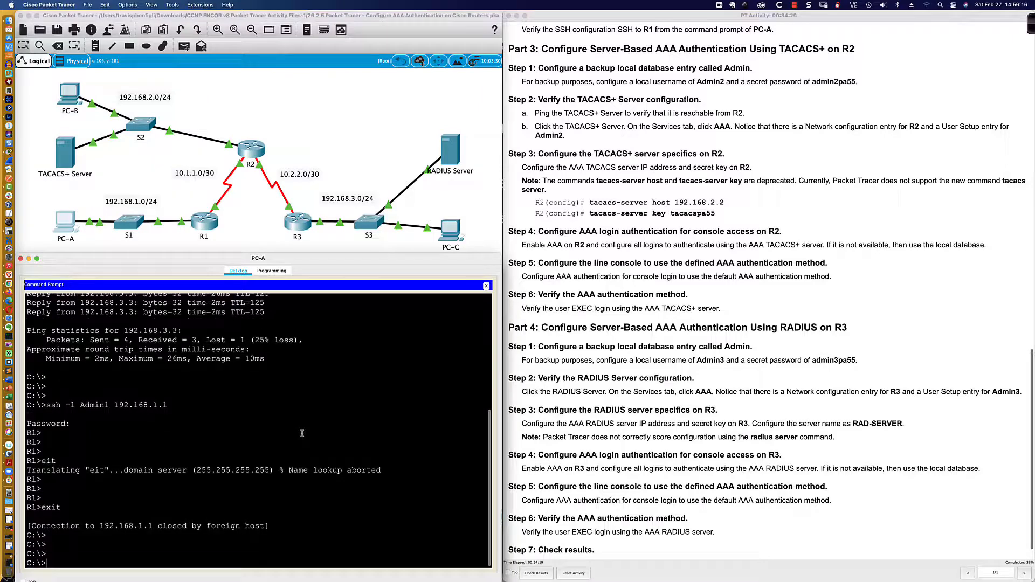
{"action": "left_click", "coordinate": [209, 221]}
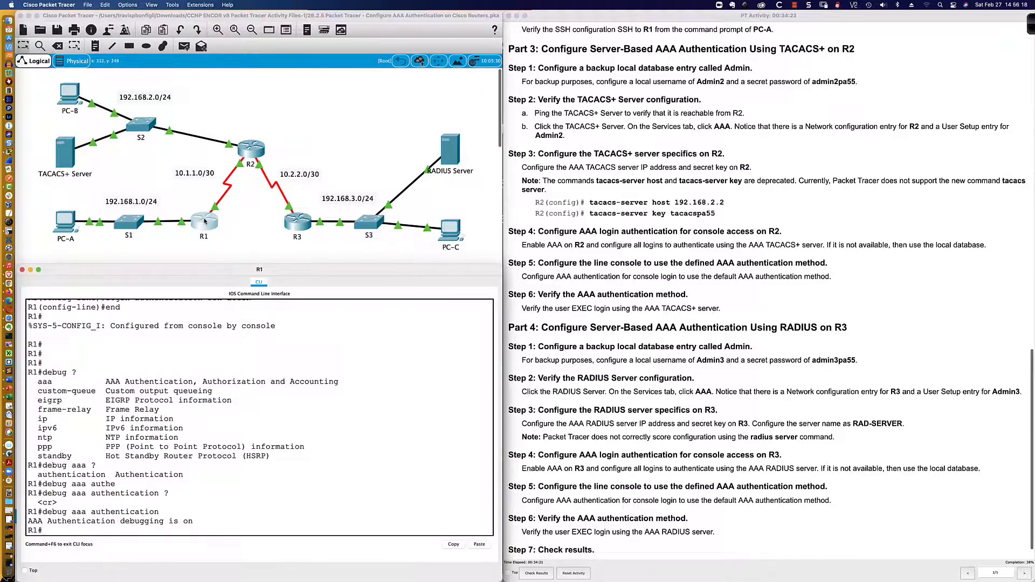
SSH from PC-A to R1 again with the password and view R1's SSH-LOGIN debug output
{"action": "left_click", "coordinate": [77, 228]}
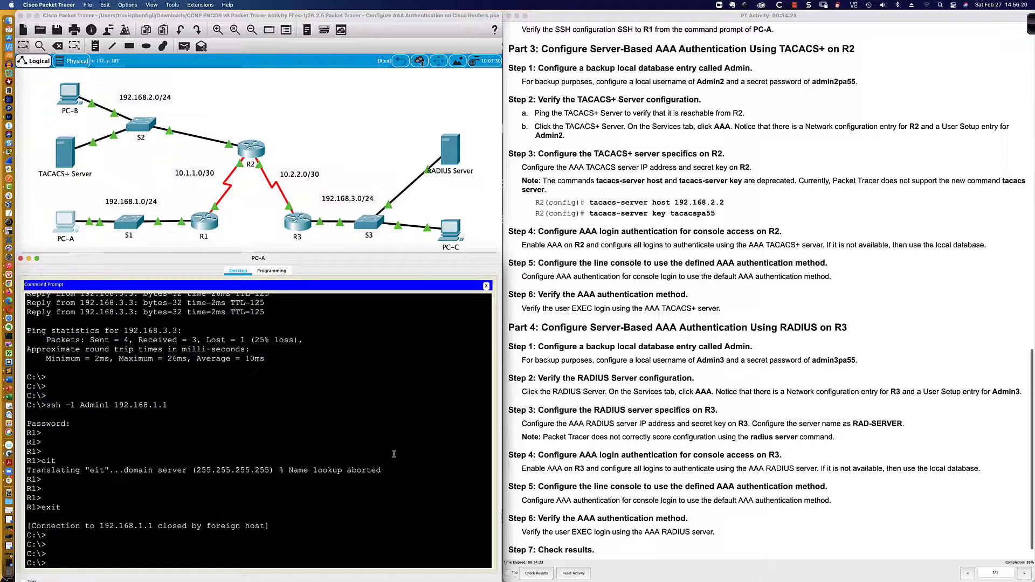
{"action": "key", "text": "Up"}
{"action": "key", "text": "Return"}
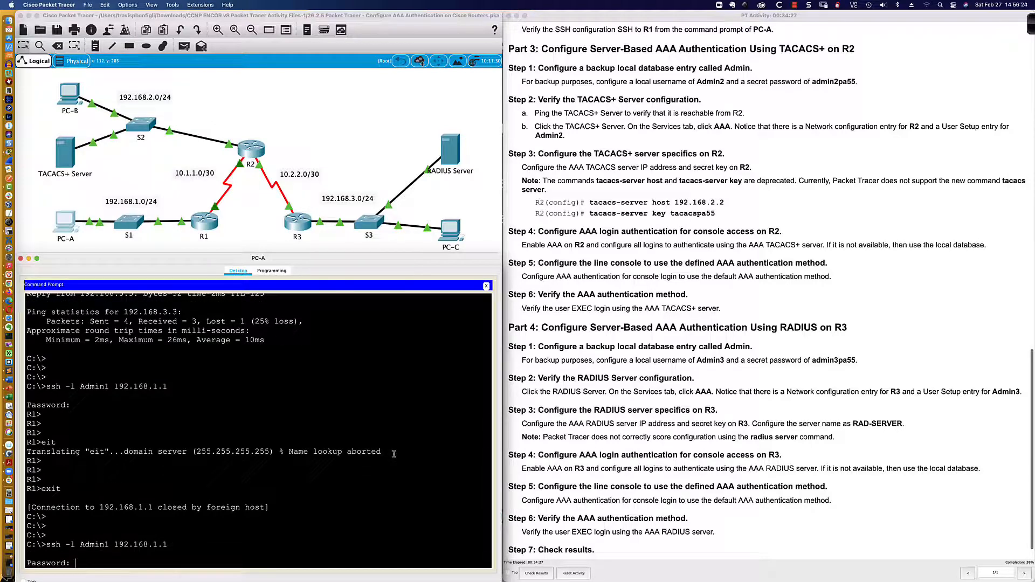
{"action": "key", "text": "Return"}
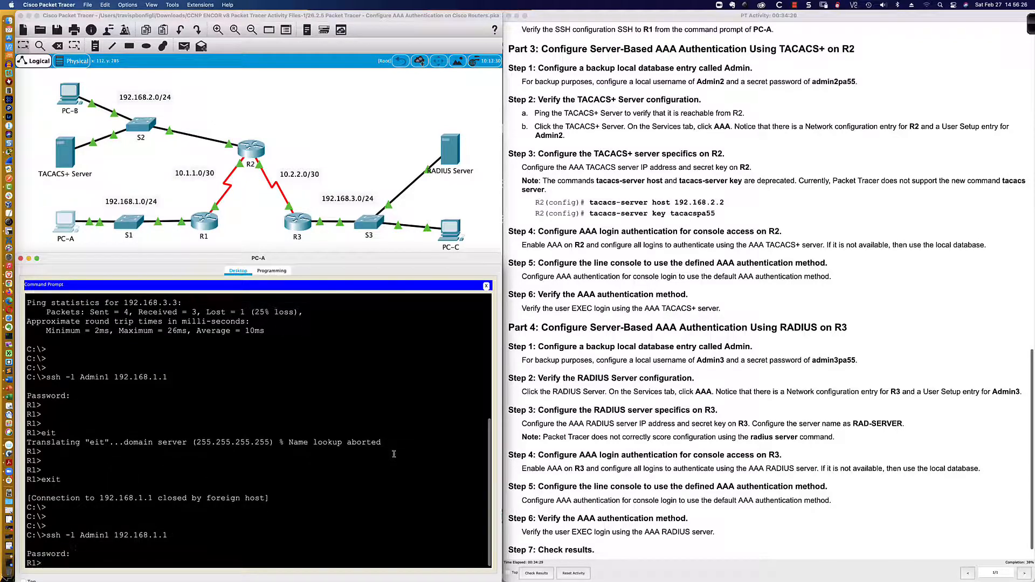
{"action": "left_click", "coordinate": [202, 221]}
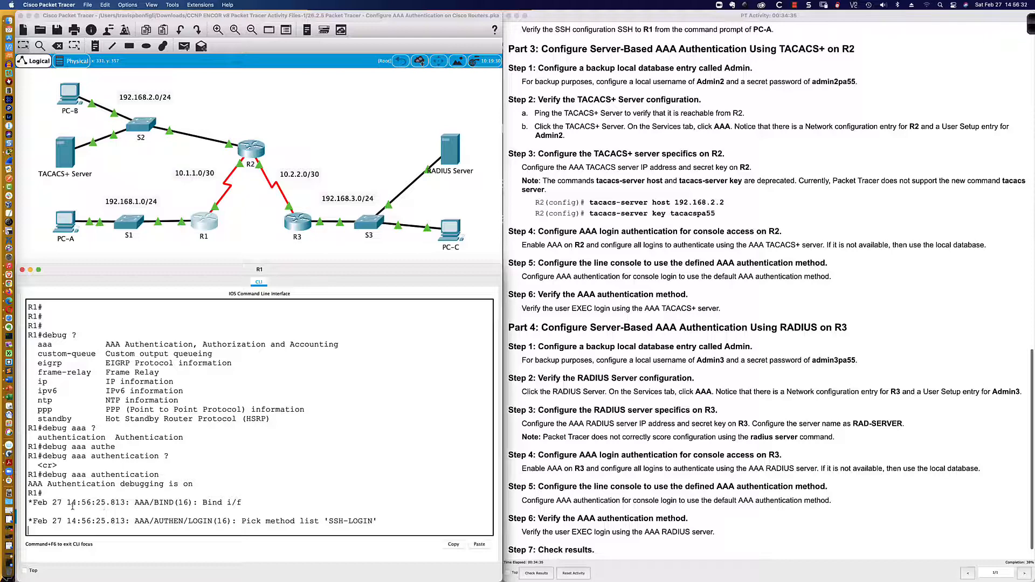
{"action": "left_click_drag", "start_coordinate": [29, 501], "coordinate": [380, 523]}
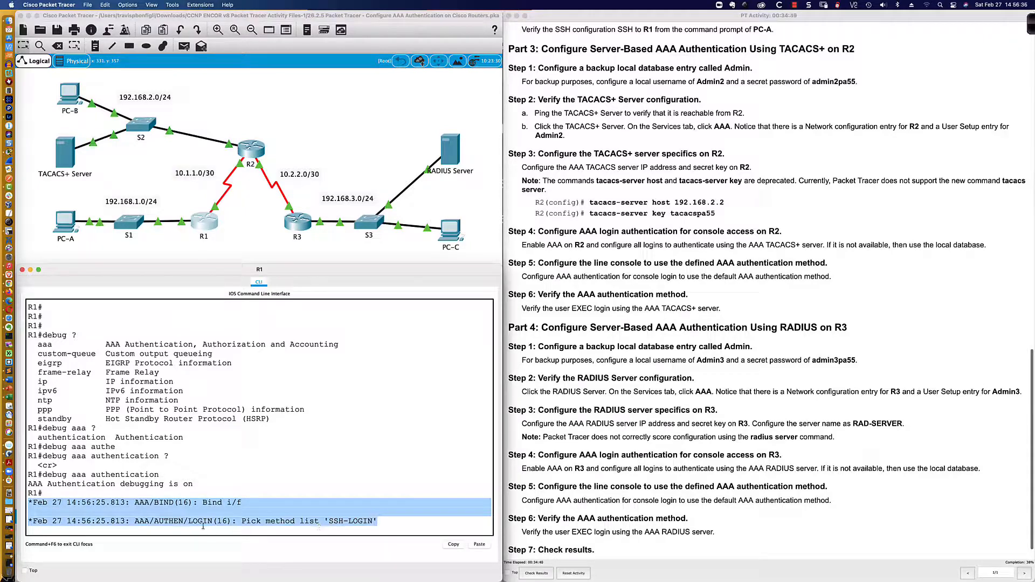
{"action": "left_click_drag", "start_coordinate": [135, 521], "coordinate": [373, 521]}
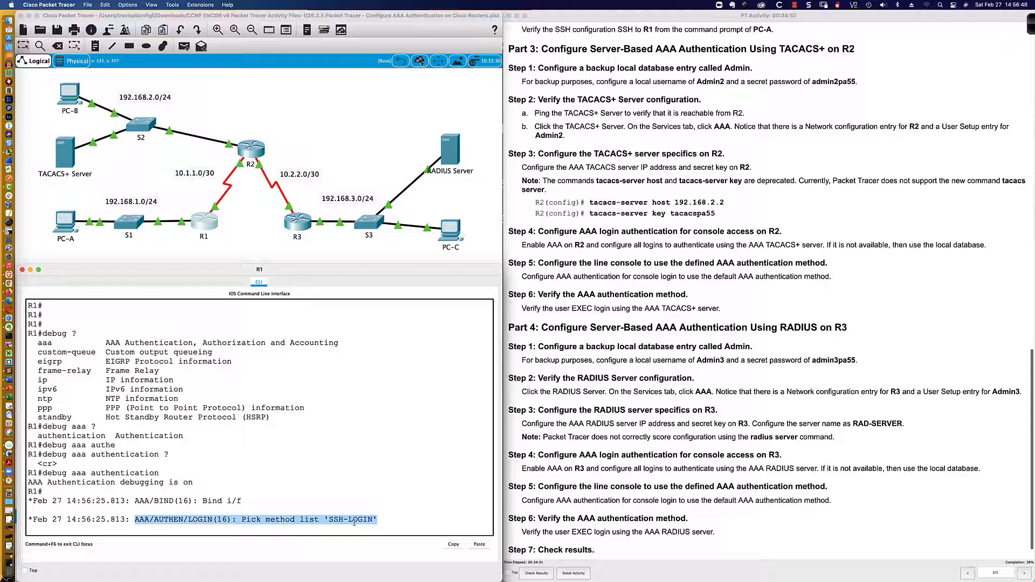
{"action": "left_click", "coordinate": [383, 518]}
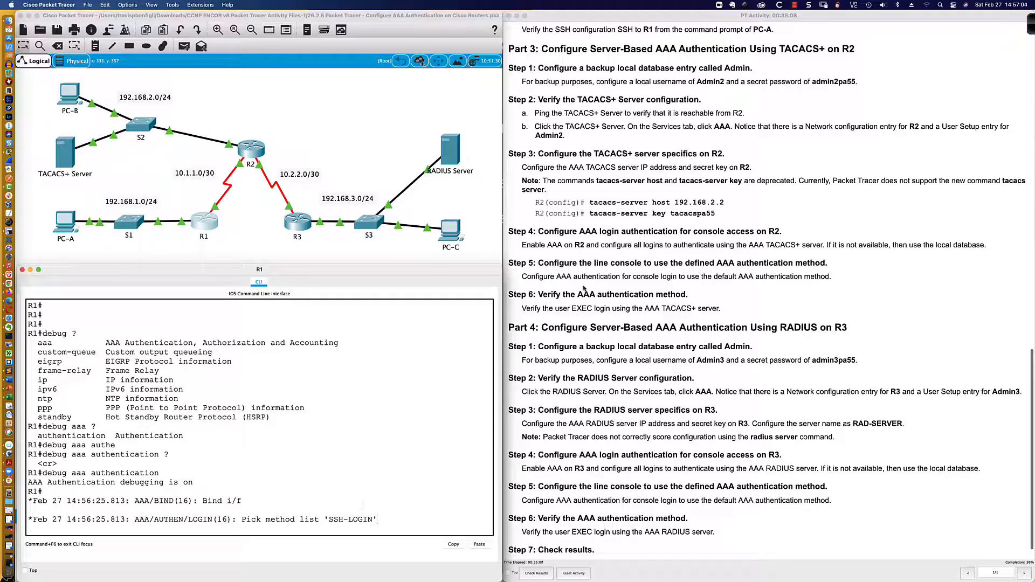
{"action": "scroll", "coordinate": [581, 73], "scroll_direction": "down", "scroll_amount": 2}
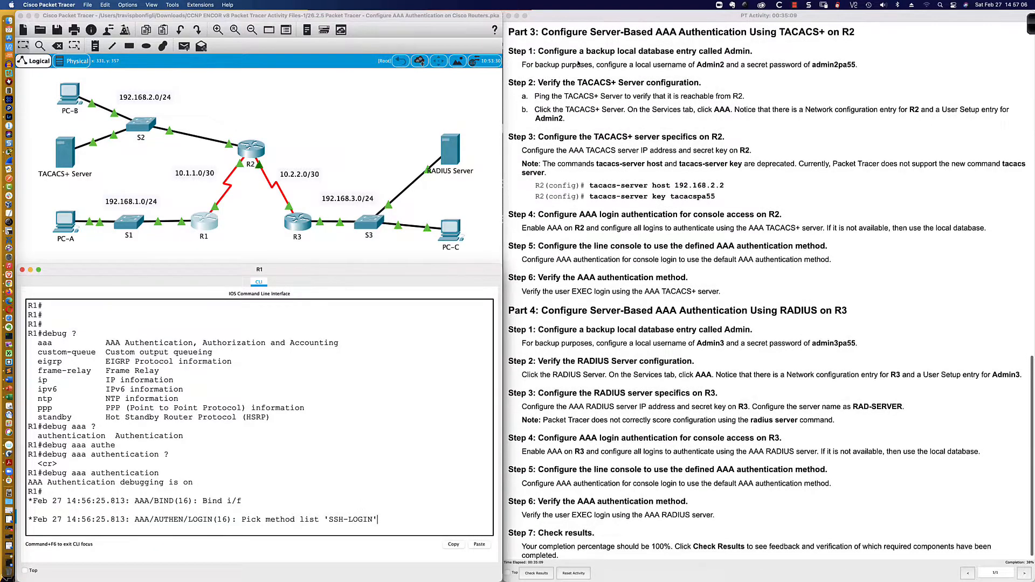
{"action": "scroll", "coordinate": [578, 64], "scroll_direction": "down", "scroll_amount": 1}
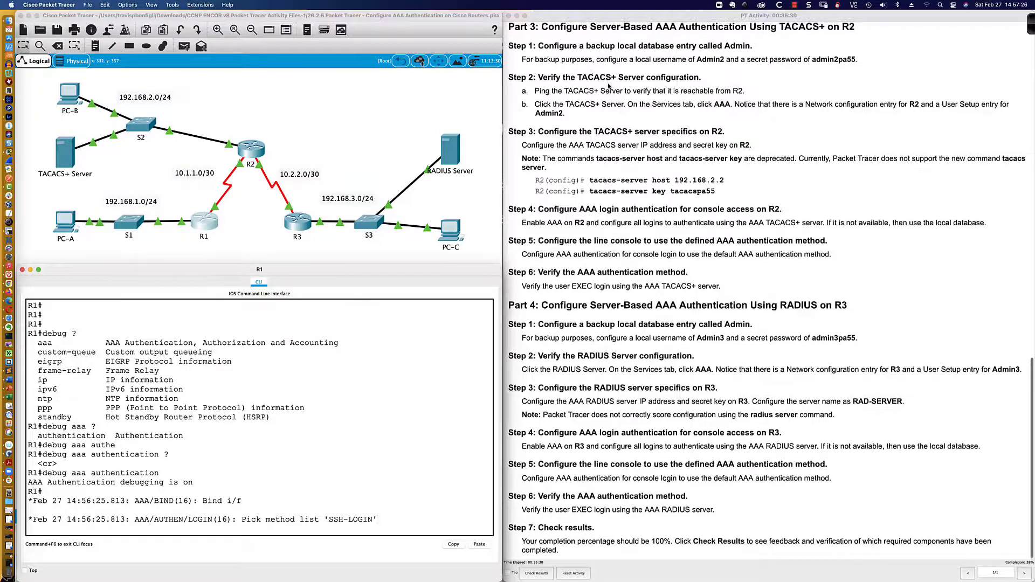
{"action": "scroll", "coordinate": [592, 69], "scroll_direction": "down", "scroll_amount": 1}
{"action": "scroll", "coordinate": [587, 68], "scroll_direction": "up", "scroll_amount": 1}
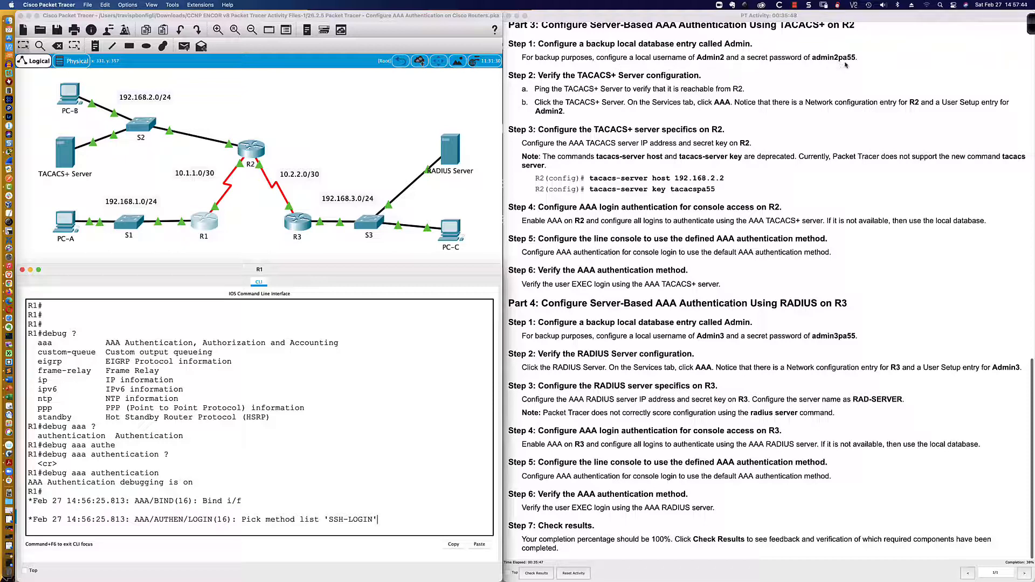
Bring up R2's console, reposition and widen it, and start a session
{"action": "left_click", "coordinate": [259, 157]}
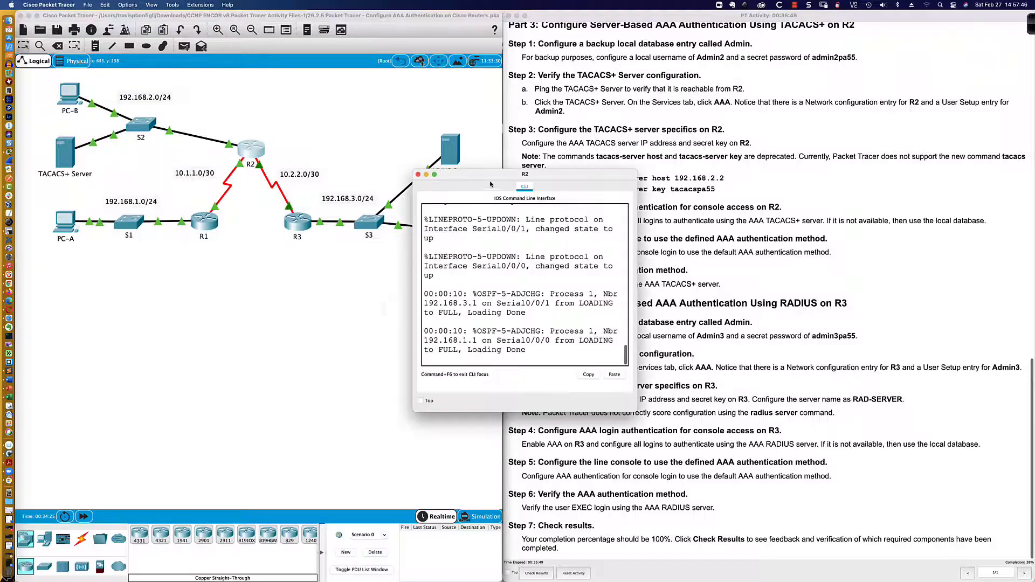
{"action": "left_click_drag", "start_coordinate": [504, 169], "coordinate": [94, 347]}
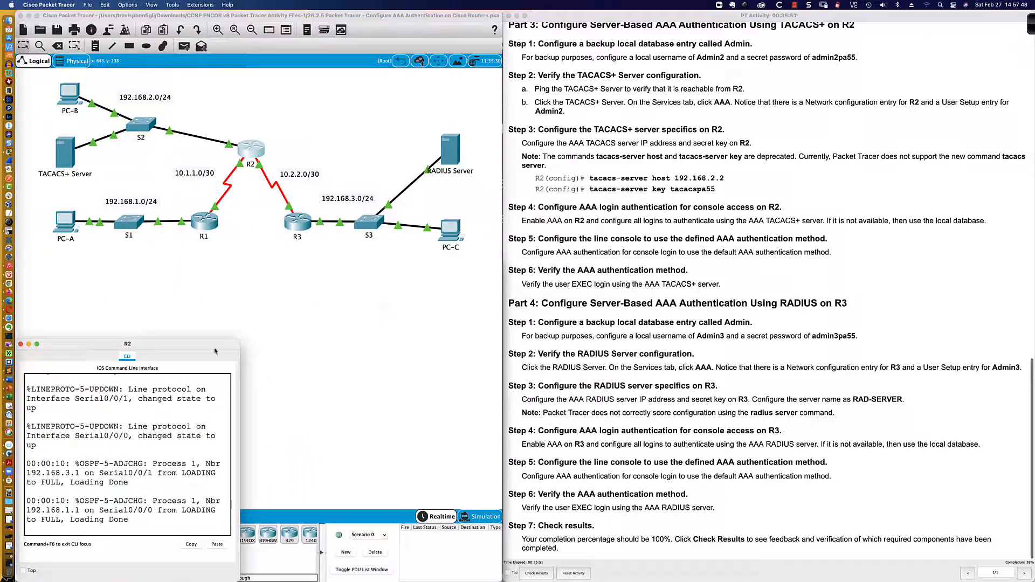
{"action": "left_click_drag", "start_coordinate": [239, 341], "coordinate": [506, 257]}
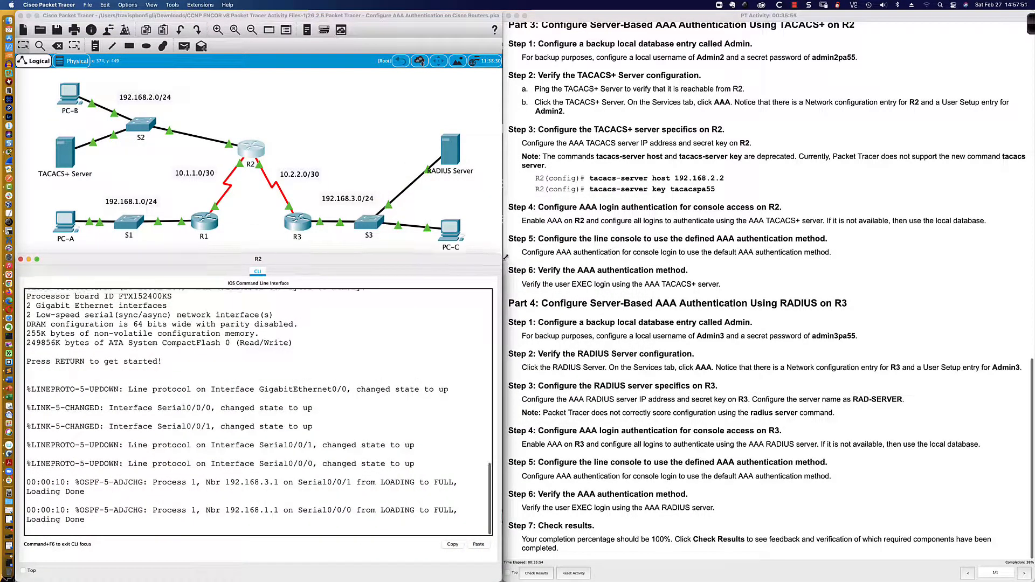
{"action": "left_click", "coordinate": [357, 383]}
{"action": "key", "text": "Return"}
{"action": "key", "text": "Return"}
{"action": "key", "text": "Return"}
Enter privileged mode on R2 with the enable password, then global configuration mode
{"action": "type", "text": "en"}
{"action": "key", "text": "Return"}
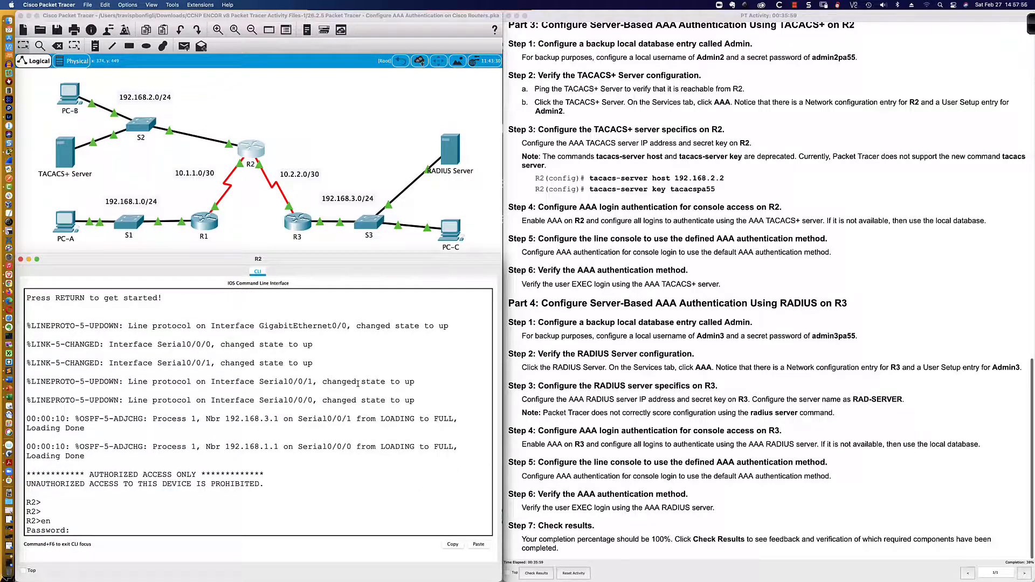
{"action": "type", "text": "ciscoenpa55"}
{"action": "key", "text": "Return"}
{"action": "type", "text": "conf t"}
{"action": "key", "text": "Return"}
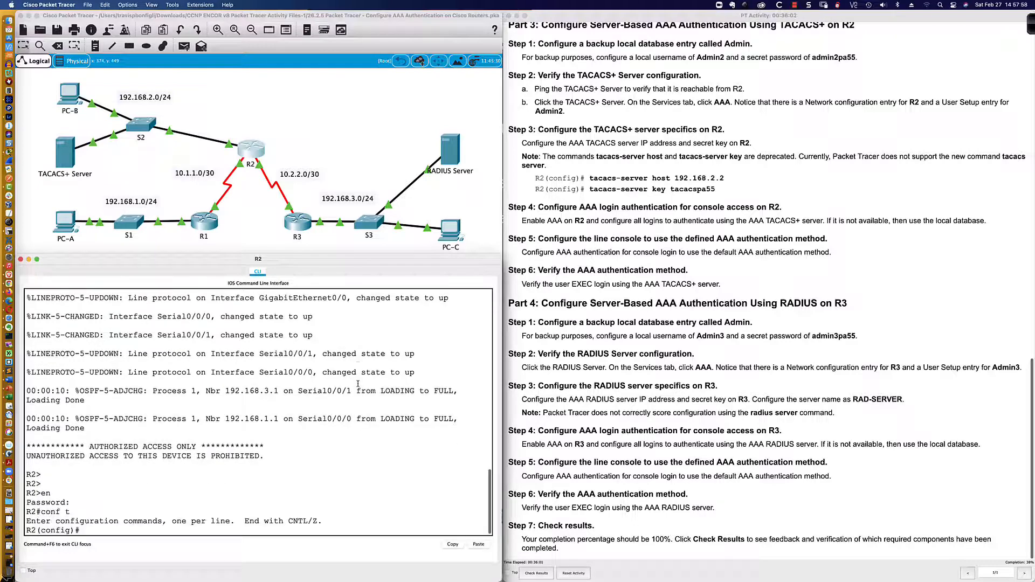
Create the backup local user Admin2 with a secret password on R2
{"action": "type", "text": "user"}
{"action": "key", "text": "Tab"}
{"action": "type", "text": "Admin"}
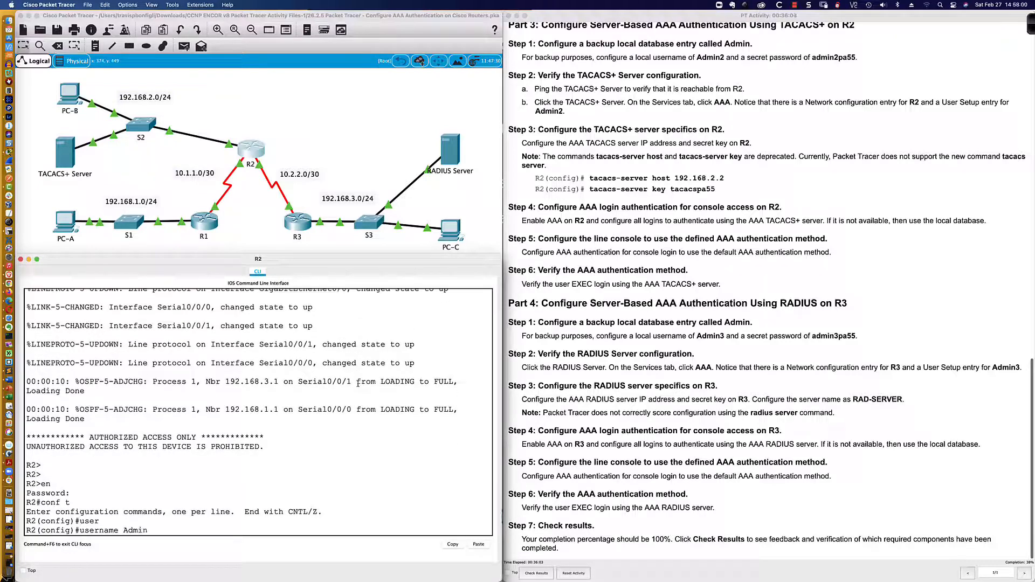
{"action": "type", "text": "2 se"}
{"action": "key", "text": "Tab"}
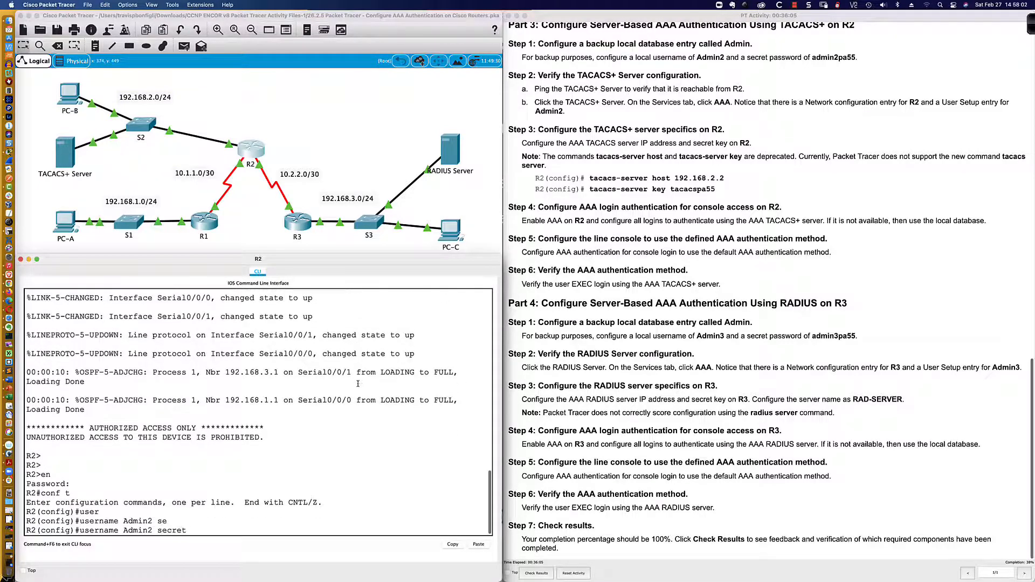
{"action": "type", "text": "admin2pa55"}
{"action": "key", "text": "Return"}
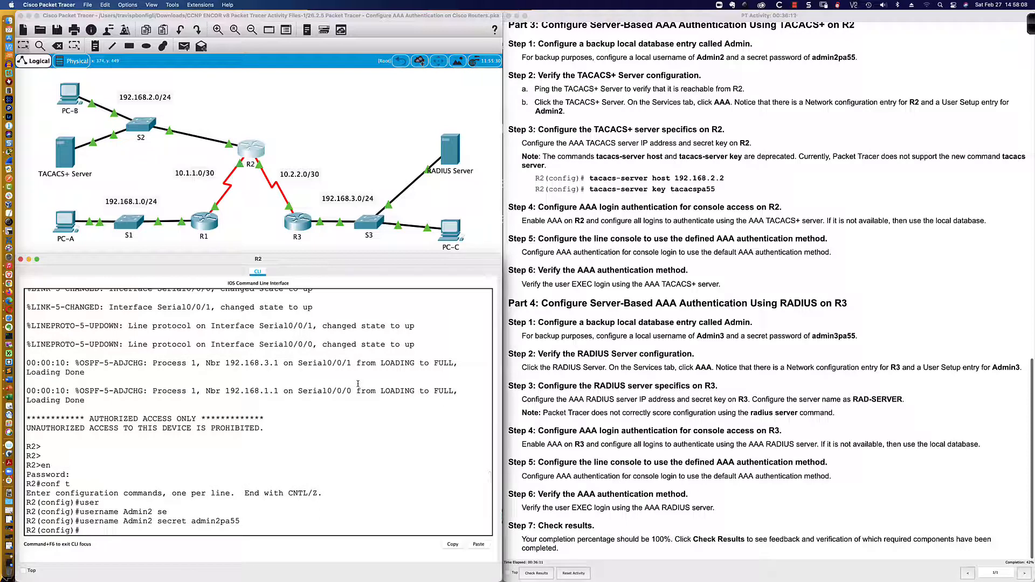
{"action": "key", "text": "Return"}
{"action": "key", "text": "Return"}
{"action": "key", "text": "Return"}
{"action": "key", "text": "Return"}
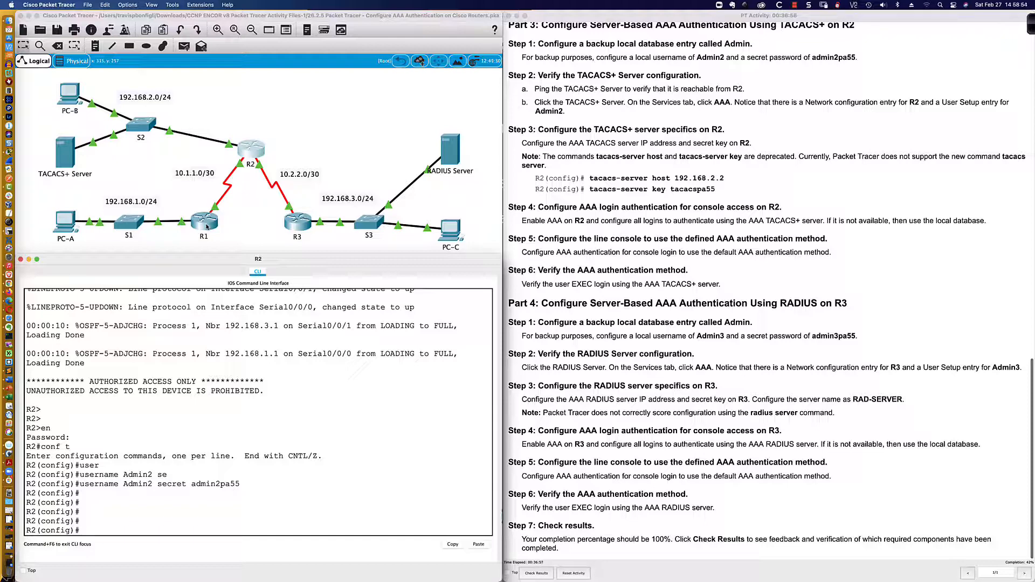
Check the TACACS+ Server's IP configuration on its Desktop
{"action": "left_click", "coordinate": [63, 160]}
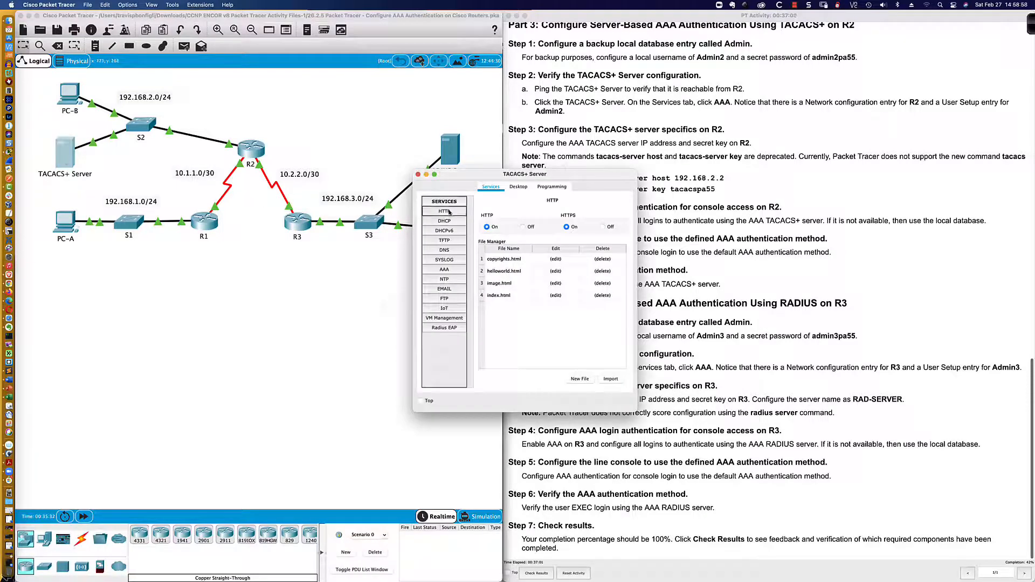
{"action": "left_click", "coordinate": [518, 186]}
{"action": "left_click", "coordinate": [438, 218]}
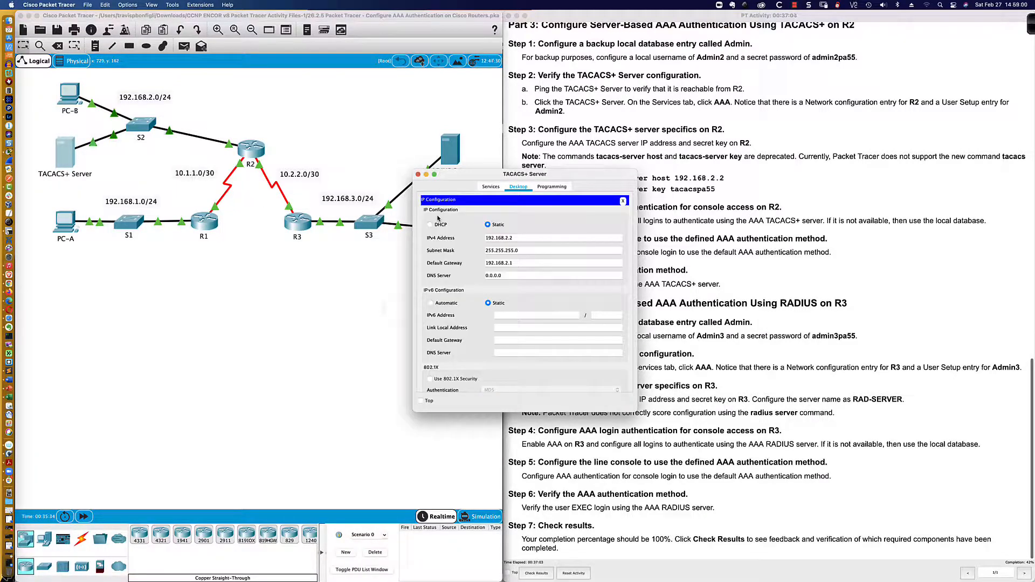
Review the server's AAA entries for client R2 and user Admin2, then close the window
{"action": "left_click", "coordinate": [490, 186]}
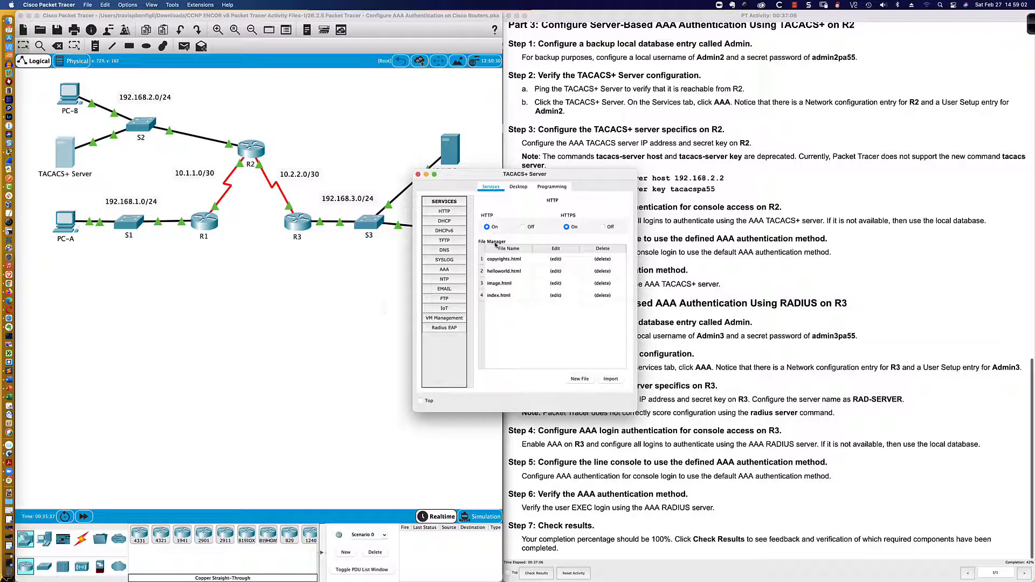
{"action": "left_click", "coordinate": [446, 270]}
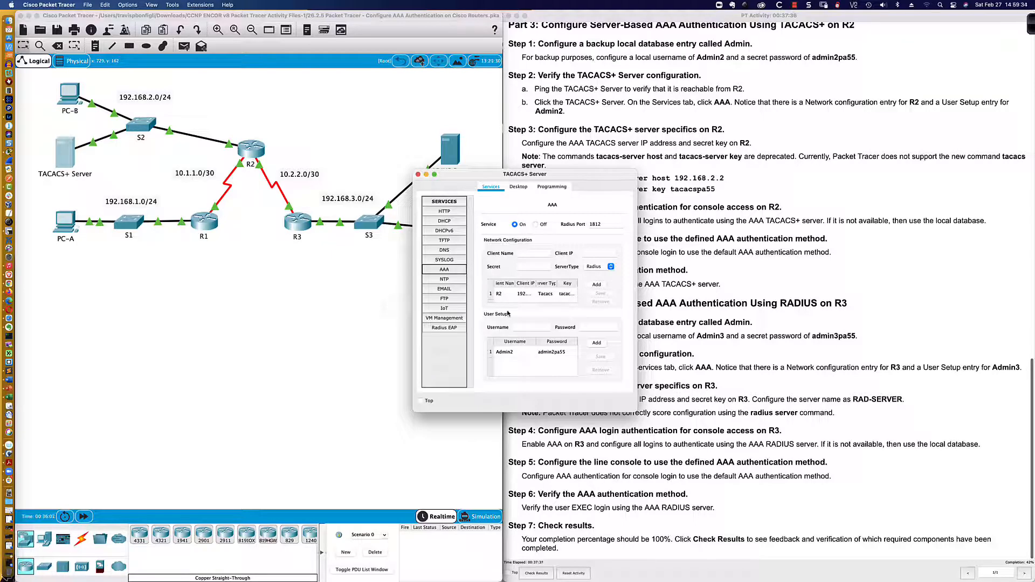
{"action": "left_click", "coordinate": [516, 355]}
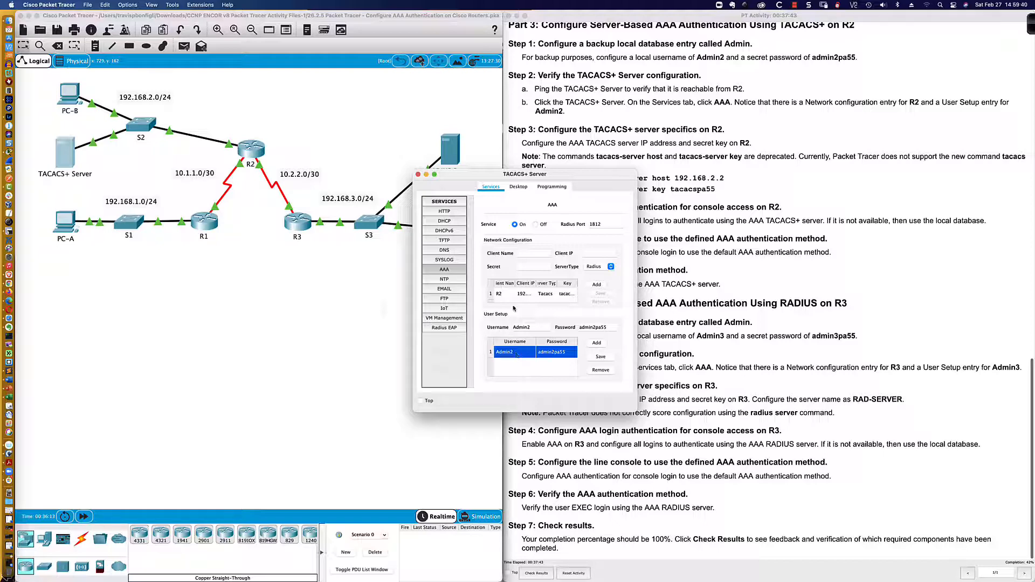
{"action": "left_click", "coordinate": [505, 294]}
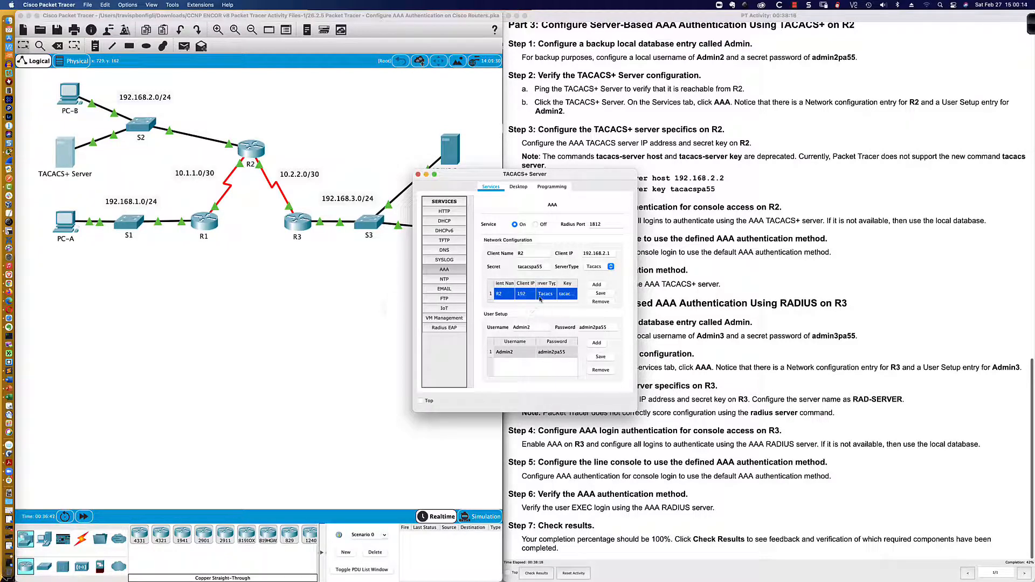
{"action": "left_click", "coordinate": [521, 354]}
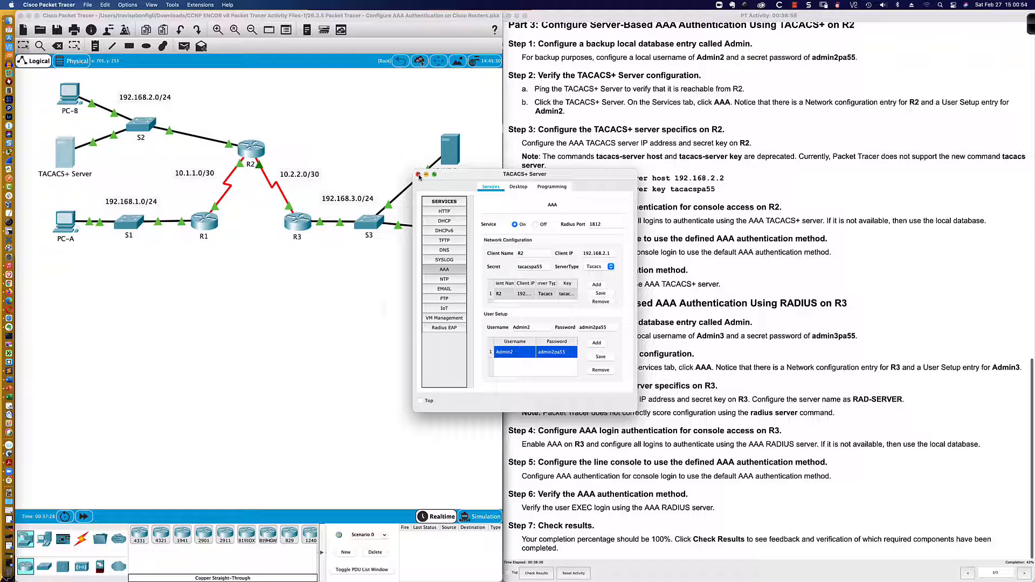
{"action": "left_click", "coordinate": [418, 175]}
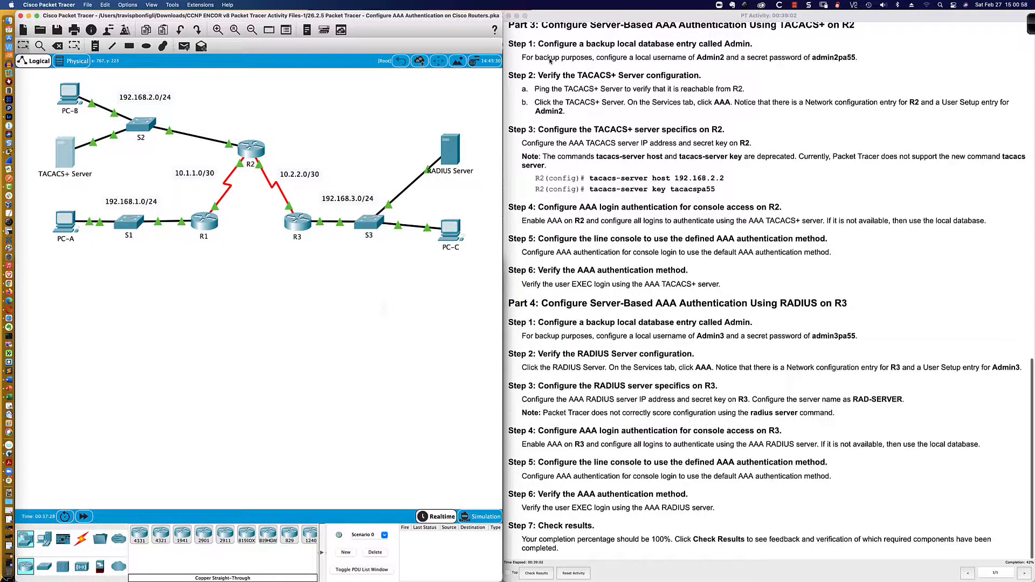
Reopen R2's CLI after marking the Step 1 backup username instruction
{"action": "left_click_drag", "start_coordinate": [537, 60], "coordinate": [718, 60]}
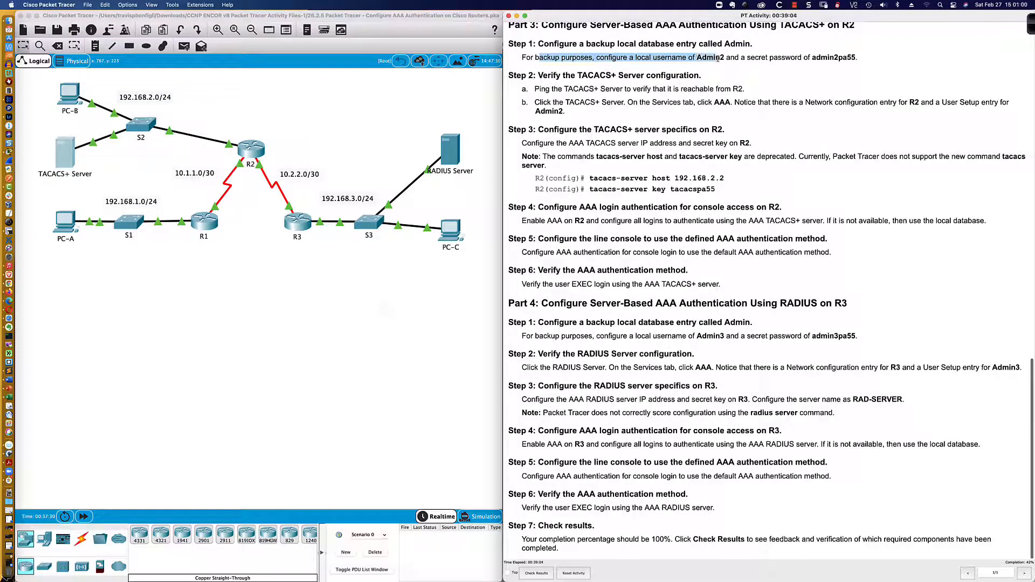
{"action": "left_click", "coordinate": [718, 60]}
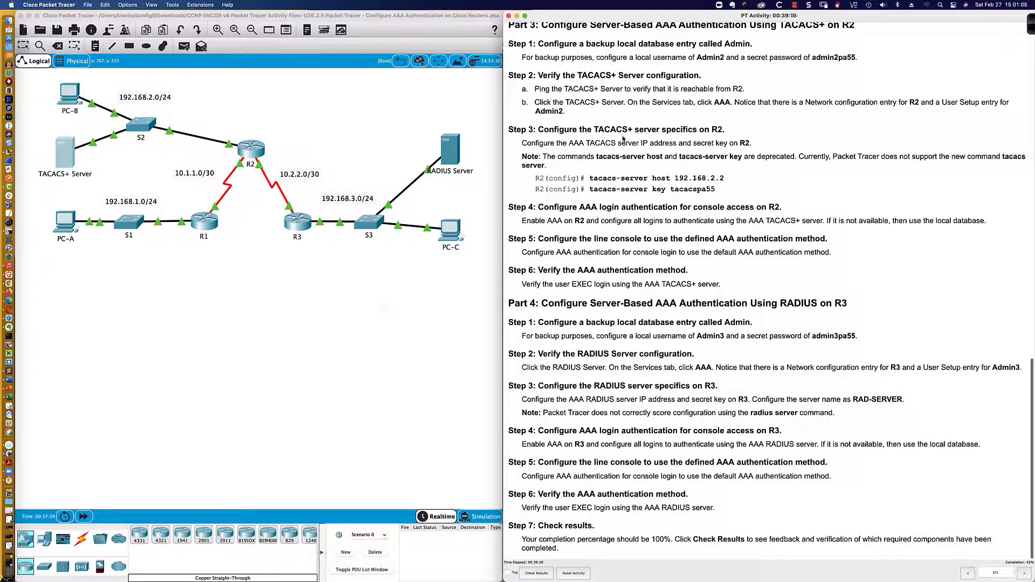
{"action": "left_click", "coordinate": [252, 151]}
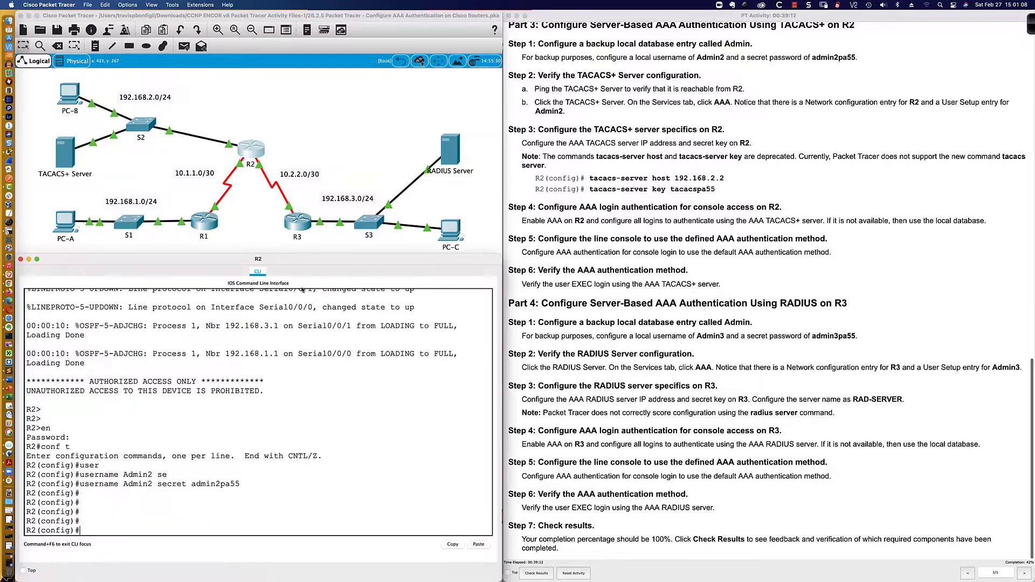
{"action": "key", "text": "Return"}
{"action": "key", "text": "Return"}
{"action": "key", "text": "Return"}
{"action": "key", "text": "Return"}
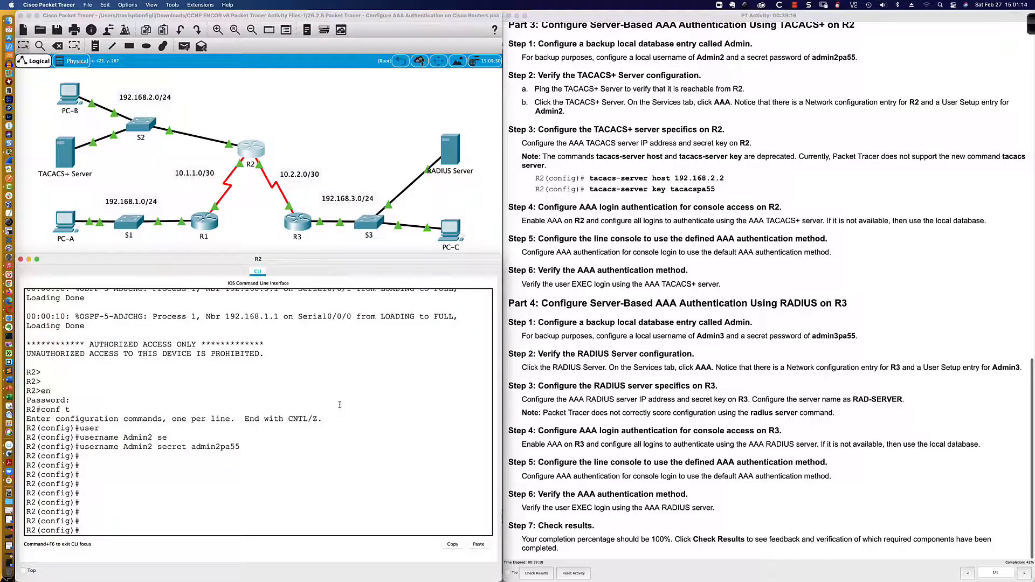
Highlight the instructions' note about deprecated tacacs-server commands
{"action": "scroll", "coordinate": [340, 405], "scroll_direction": "up", "scroll_amount": 1}
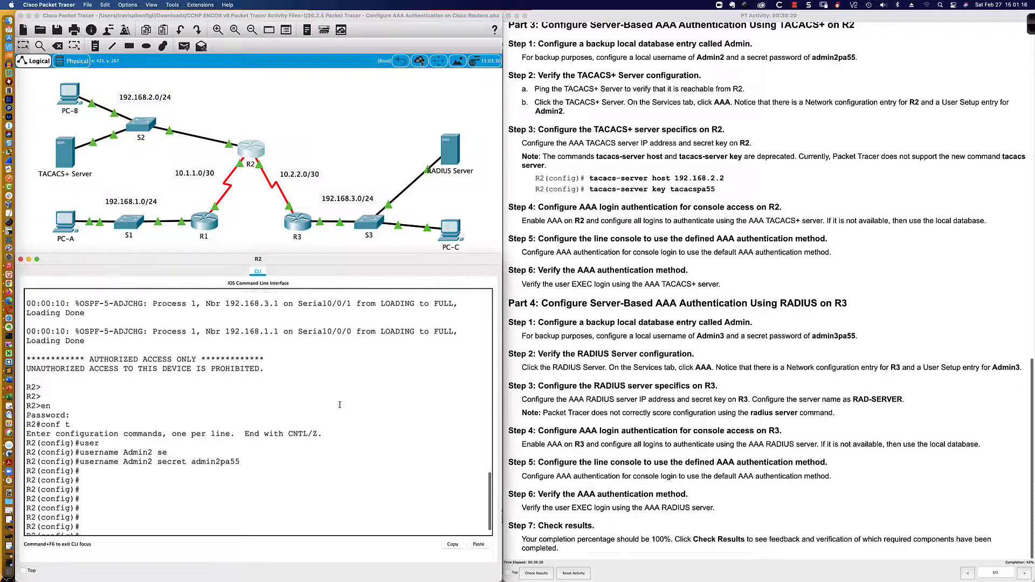
{"action": "scroll", "coordinate": [398, 292], "scroll_direction": "down", "scroll_amount": 1}
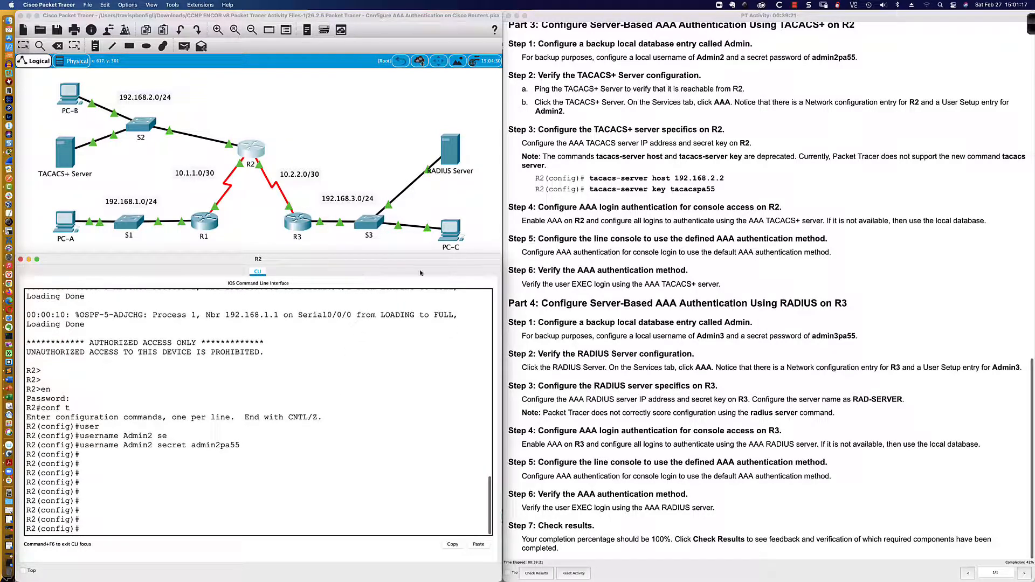
{"action": "left_click", "coordinate": [522, 158]}
{"action": "left_click_drag", "start_coordinate": [522, 155], "coordinate": [680, 170]}
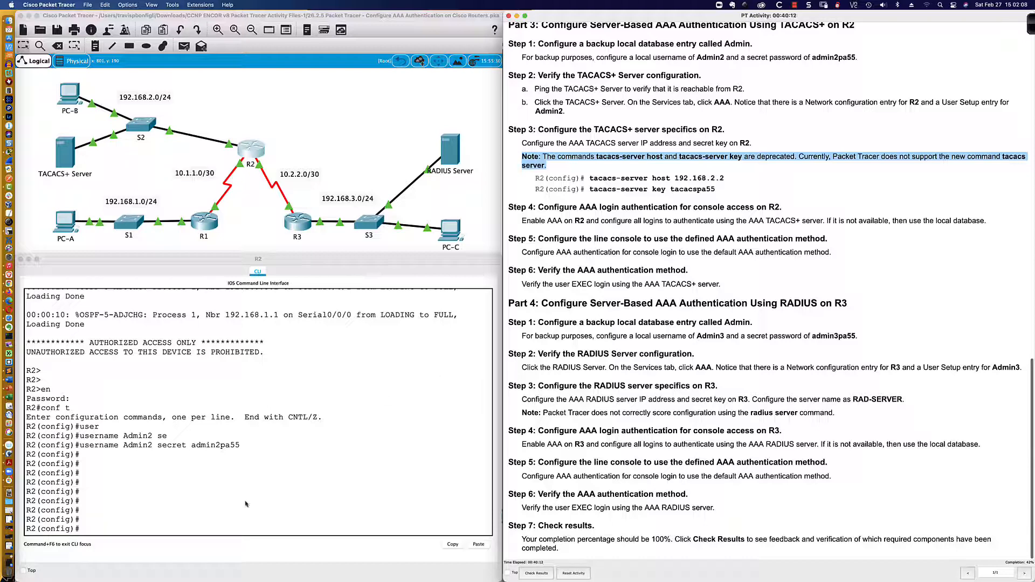
Point R2 at TACACS+ server host 192.168.2.2, checking the command's help options
{"action": "left_click", "coordinate": [231, 519]}
{"action": "key", "text": "Return"}
{"action": "key", "text": "Return"}
{"action": "key", "text": "Return"}
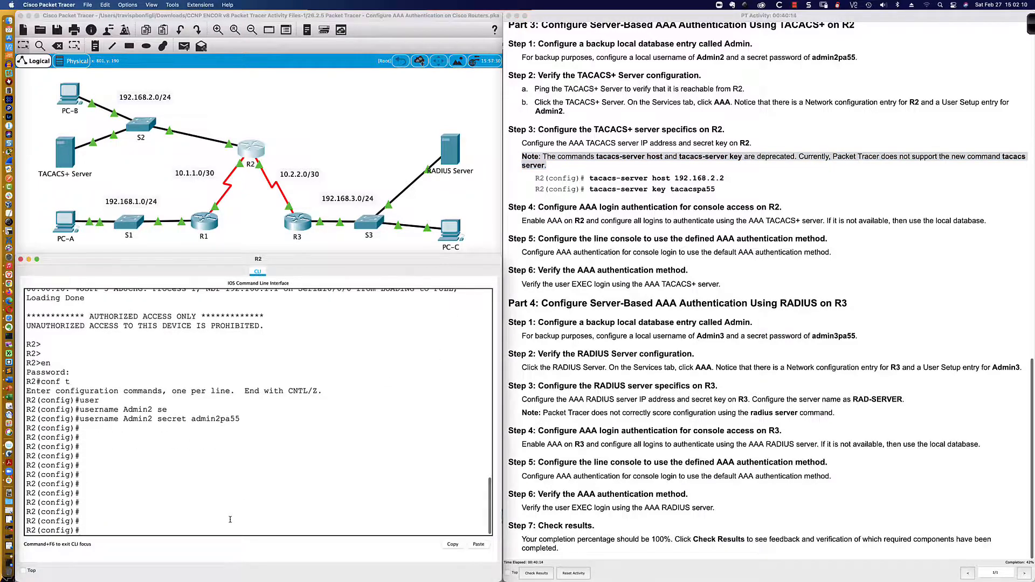
{"action": "type", "text": "taca"}
{"action": "type", "text": "c"}
{"action": "key", "text": "Tab"}
{"action": "type", "text": "host"}
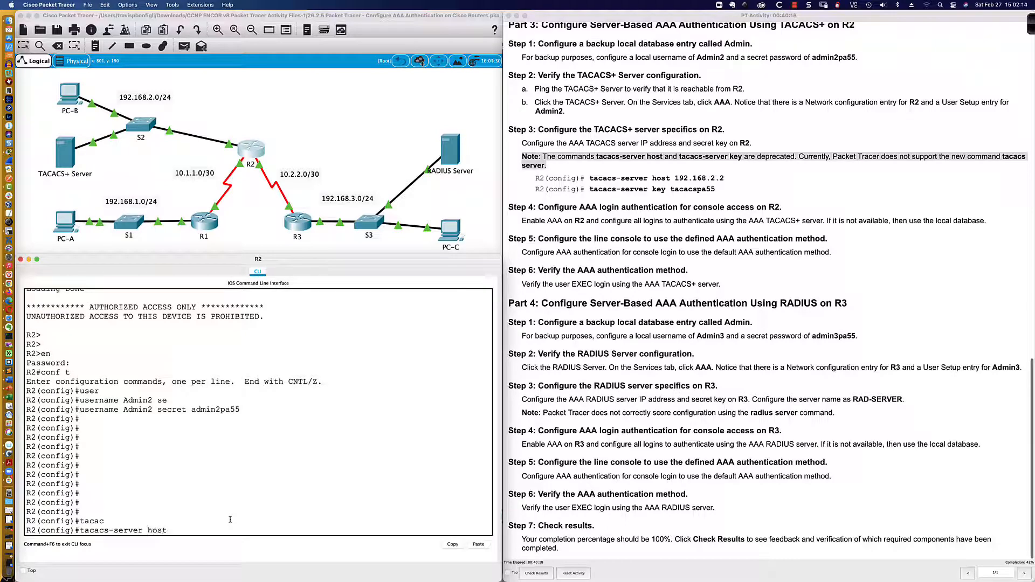
{"action": "key", "text": "BackSpace"}
{"action": "key", "text": "BackSpace"}
{"action": "key", "text": "BackSpace"}
{"action": "type", "text": "?"}
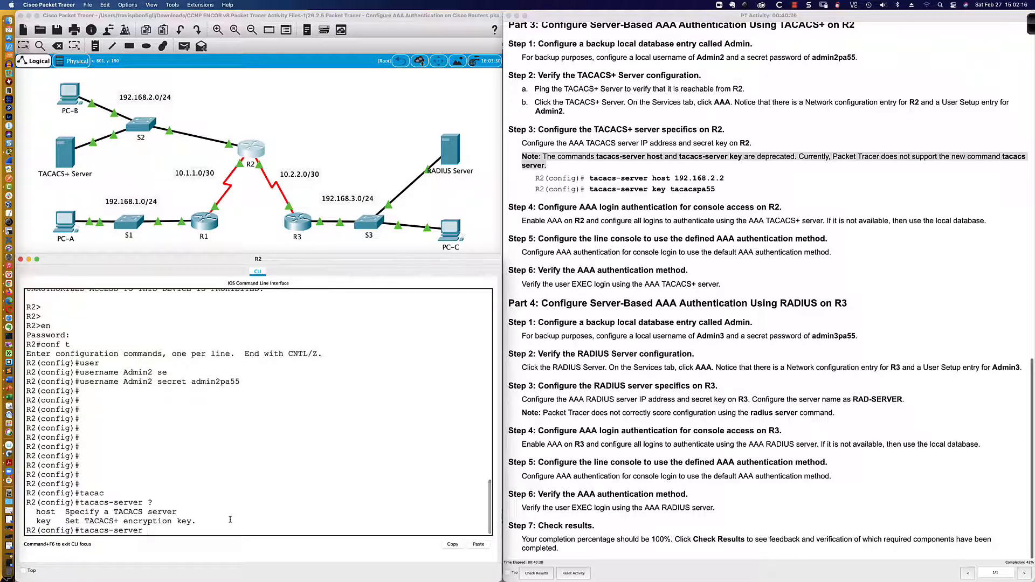
{"action": "type", "text": "host ?"}
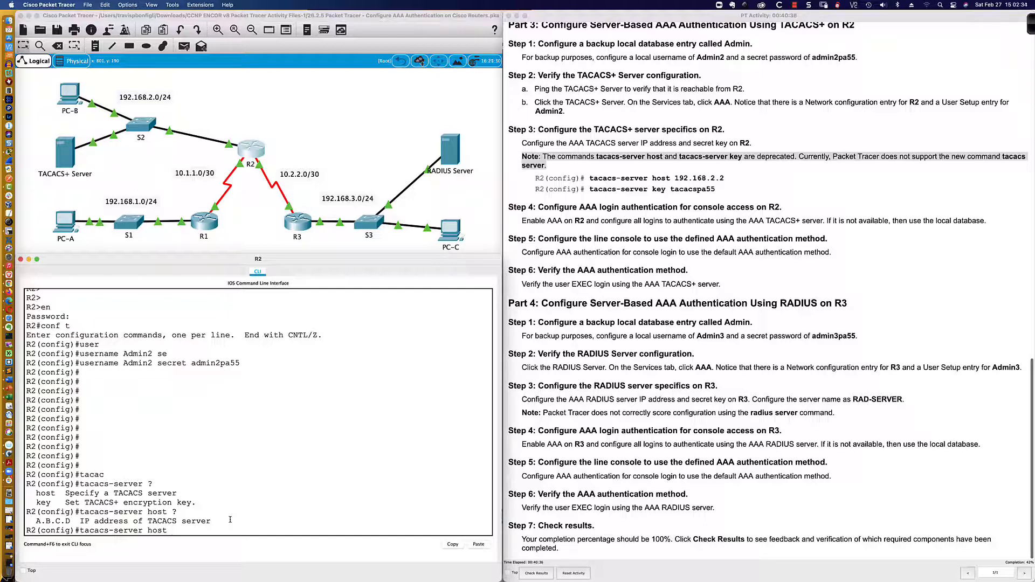
{"action": "type", "text": "192.168.2.2 ?"}
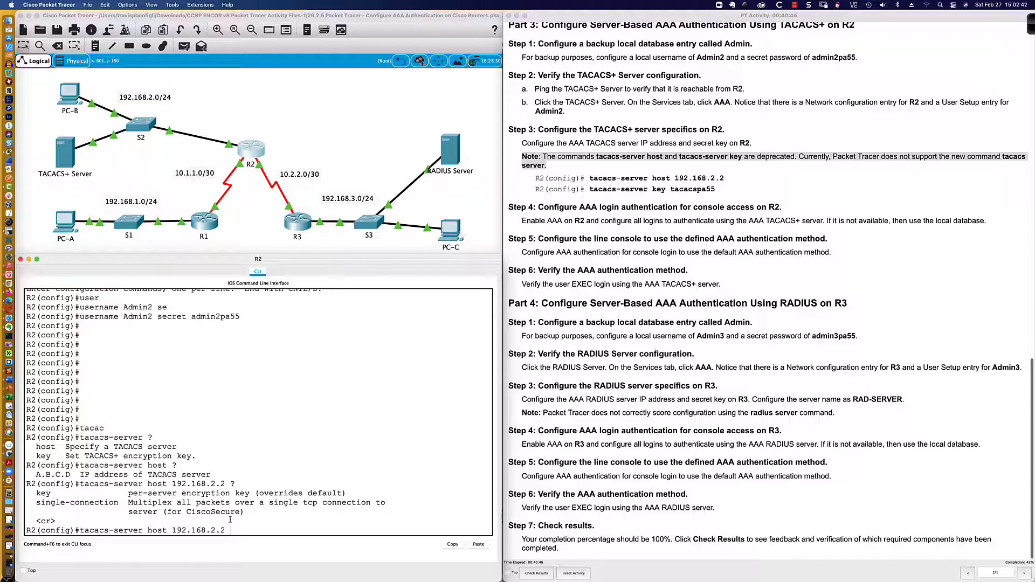
{"action": "key", "text": "Return"}
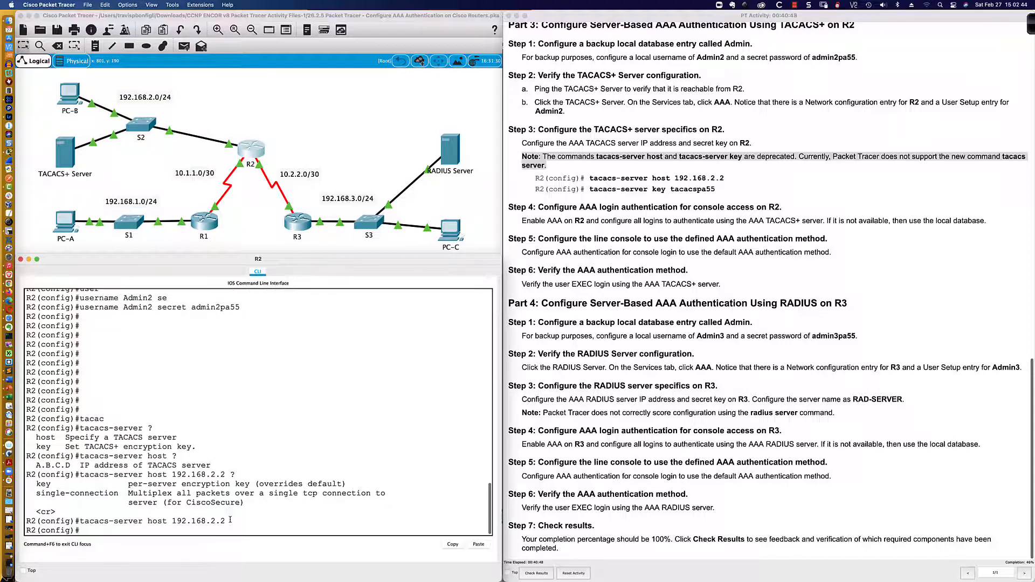
Set R2's TACACS+ shared secret key, then bring the SecureCRT console forward
{"action": "type", "text": "tacacs"}
{"action": "key", "text": "Tab"}
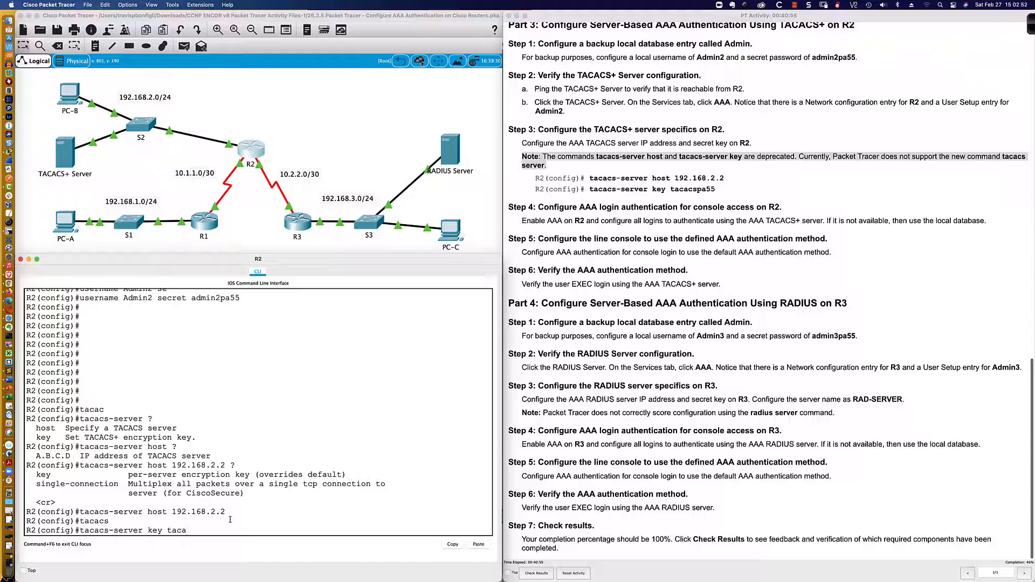
{"action": "type", "text": "cspa55"}
{"action": "key", "text": "Return"}
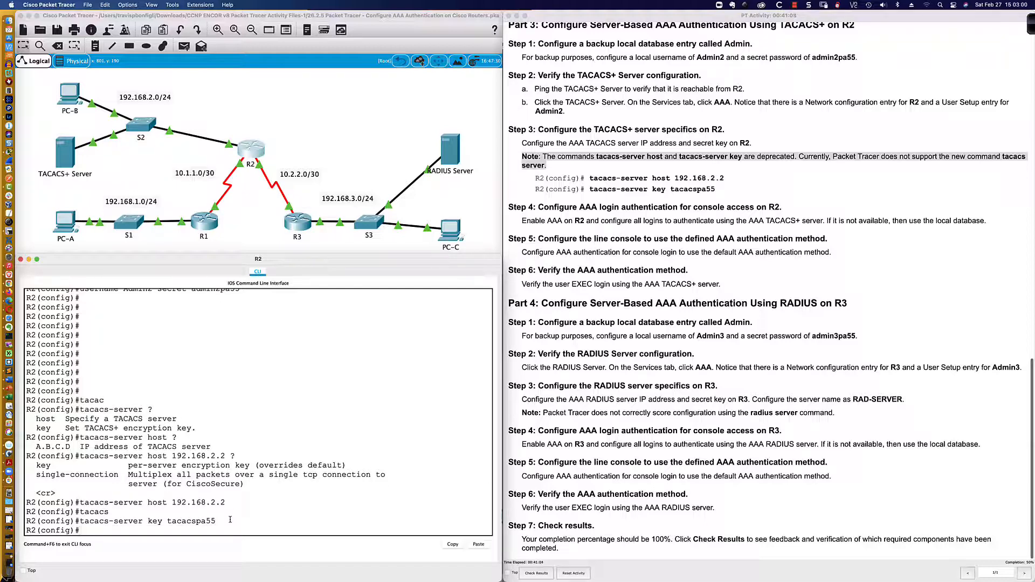
{"action": "key", "text": "Return"}
{"action": "key", "text": "Return"}
{"action": "key", "text": "Return"}
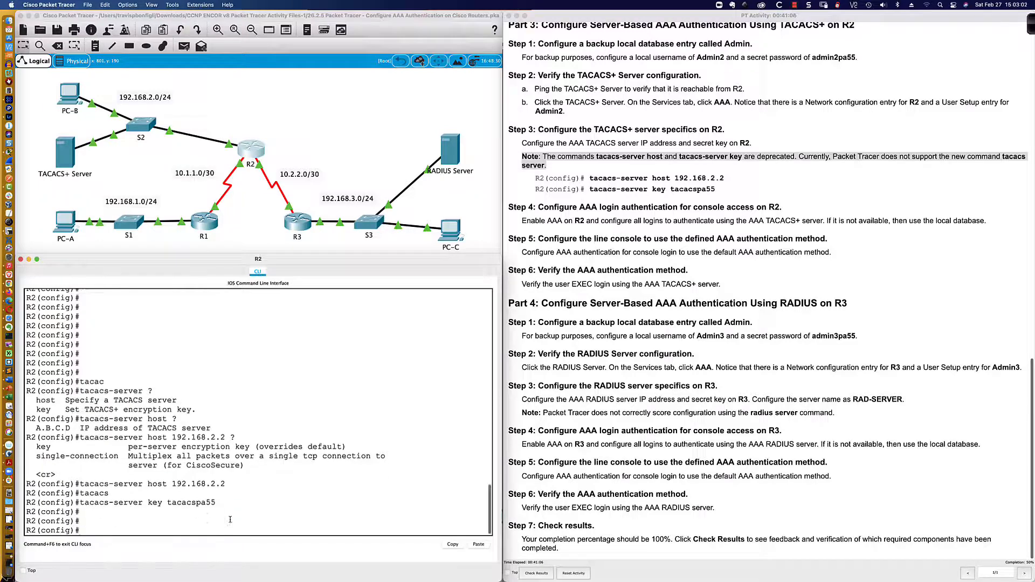
{"action": "key", "text": "super+Tab"}
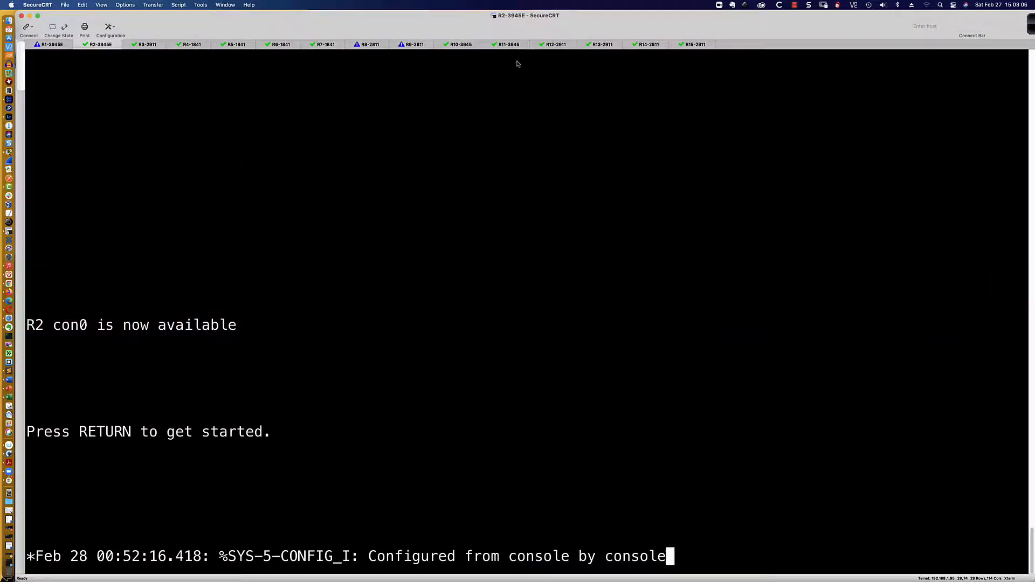
Wake the R8-2811 console and enter privileged exec, then global configuration mode
{"action": "left_click", "coordinate": [371, 45]}
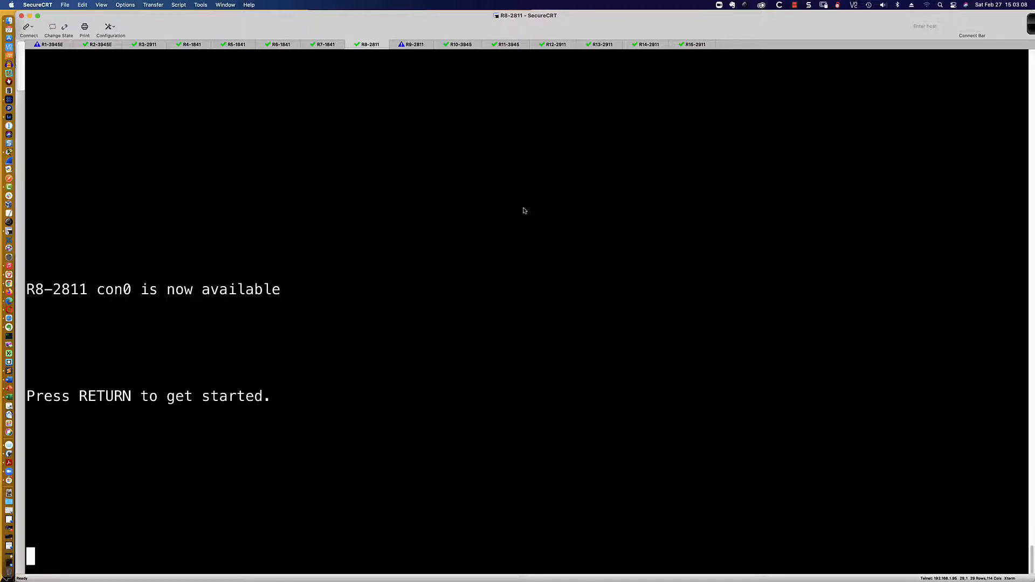
{"action": "type", "text": "kdjfkjdkfjkdjkdjkfdkdfjkj"}
{"action": "key", "text": "Return"}
{"action": "key", "text": "Return"}
{"action": "key", "text": "Return"}
{"action": "key", "text": "Return"}
{"action": "key", "text": "Return"}
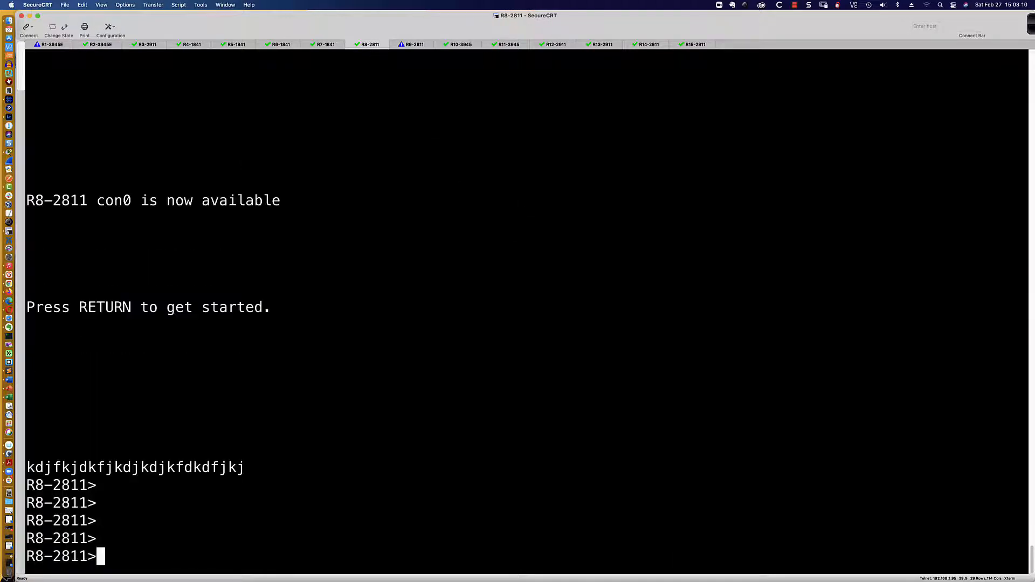
{"action": "type", "text": "en"}
{"action": "key", "text": "Return"}
{"action": "key", "text": "Return"}
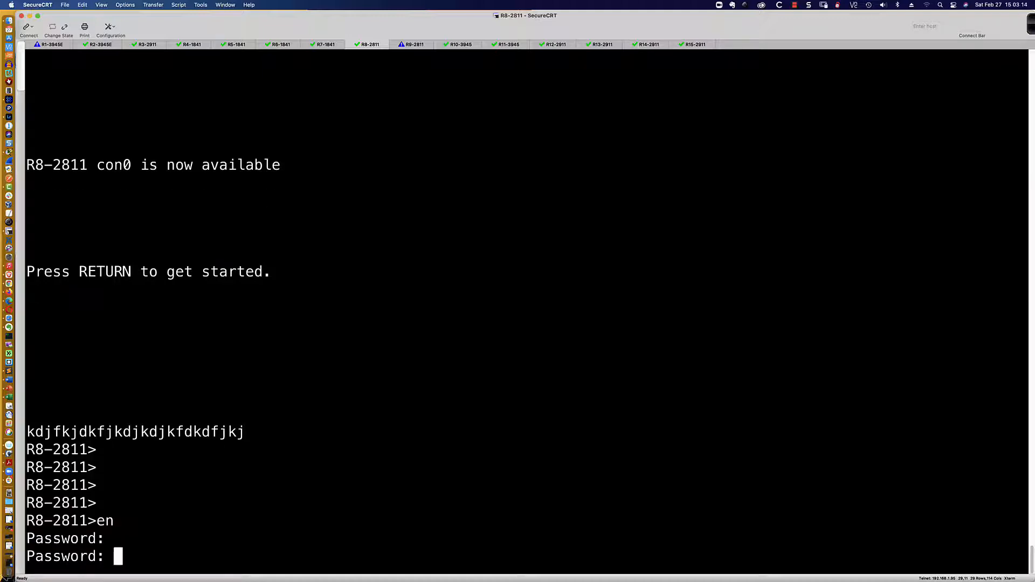
{"action": "key", "text": "Return"}
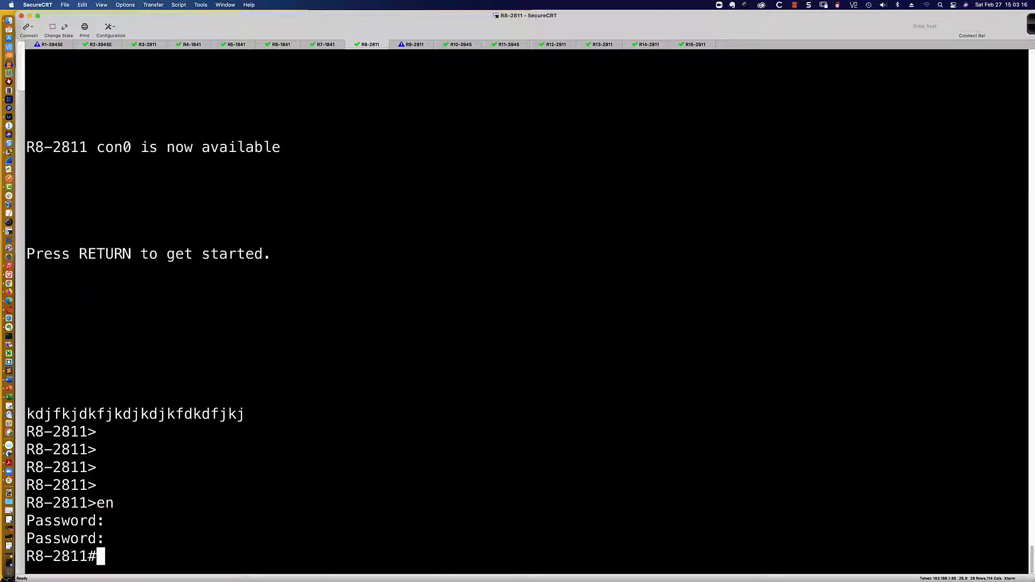
{"action": "key", "text": "Return"}
{"action": "key", "text": "Return"}
{"action": "key", "text": "Return"}
{"action": "type", "text": "conf t"}
{"action": "key", "text": "Return"}
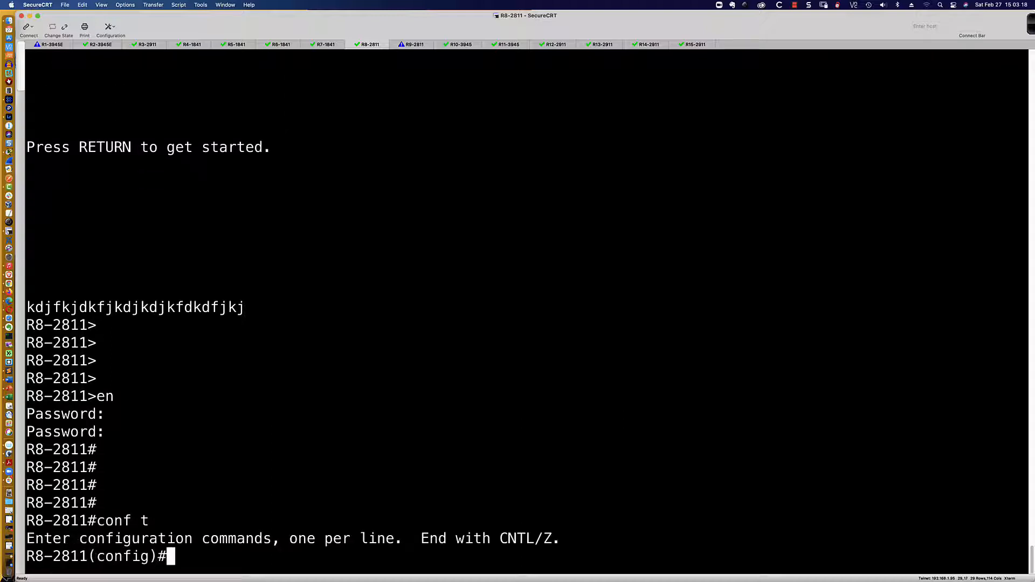
{"action": "key", "text": "Return"}
{"action": "key", "text": "Return"}
{"action": "key", "text": "Return"}
{"action": "key", "text": "Return"}
{"action": "key", "text": "Return"}
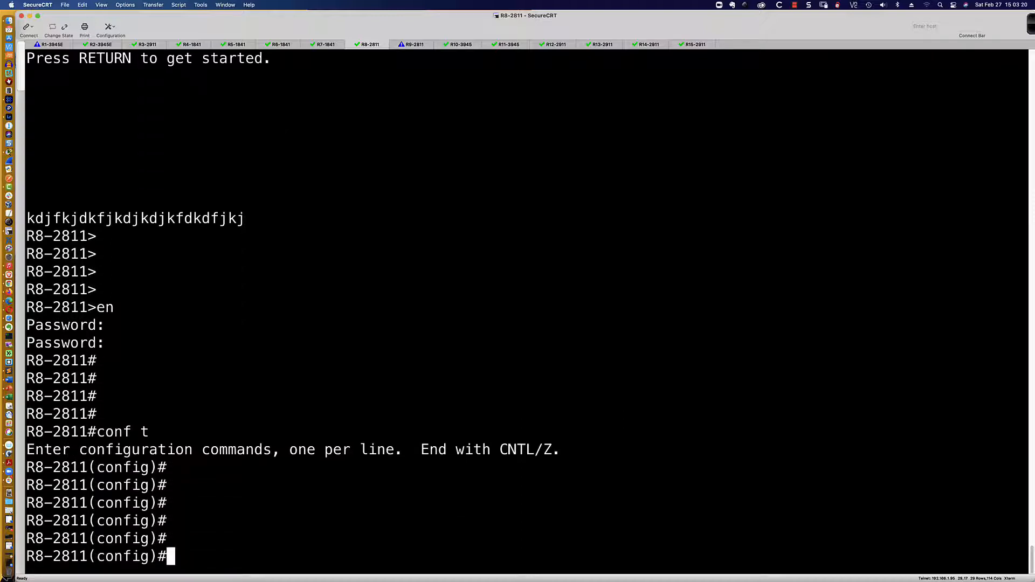
List the tacacs-server command's options and host syntax on R8-2811
{"action": "type", "text": "aaa ne"}
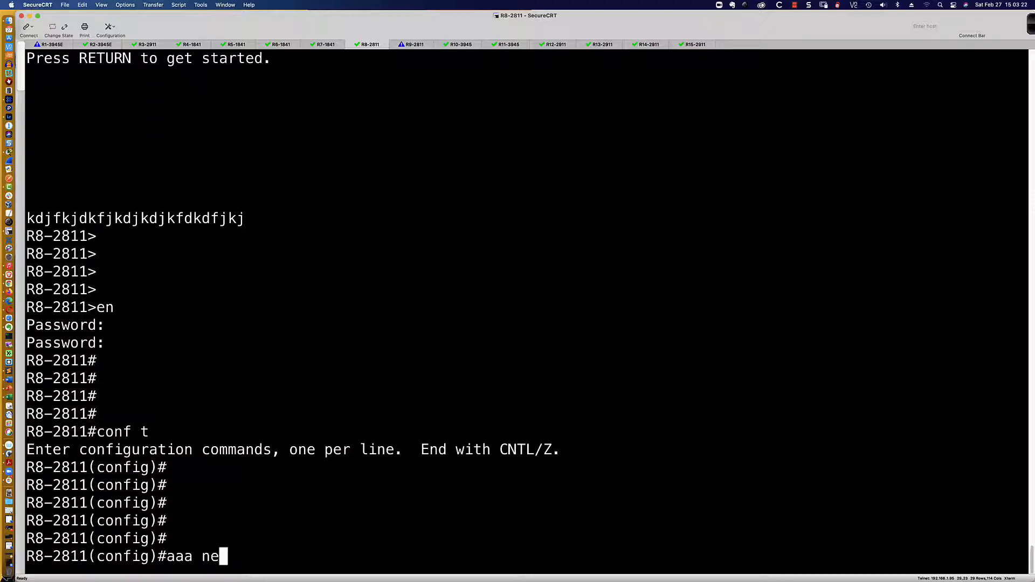
{"action": "key", "text": "BackSpace"}
{"action": "key", "text": "BackSpace"}
{"action": "key", "text": "BackSpace"}
{"action": "key", "text": "BackSpace"}
{"action": "key", "text": "BackSpace"}
{"action": "key", "text": "BackSpace"}
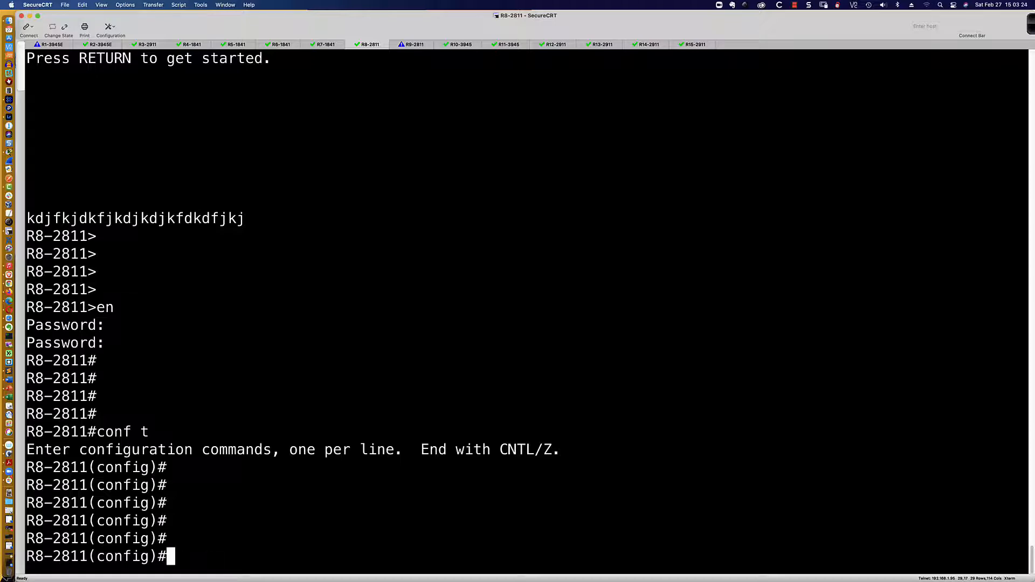
{"action": "type", "text": "tacacs"}
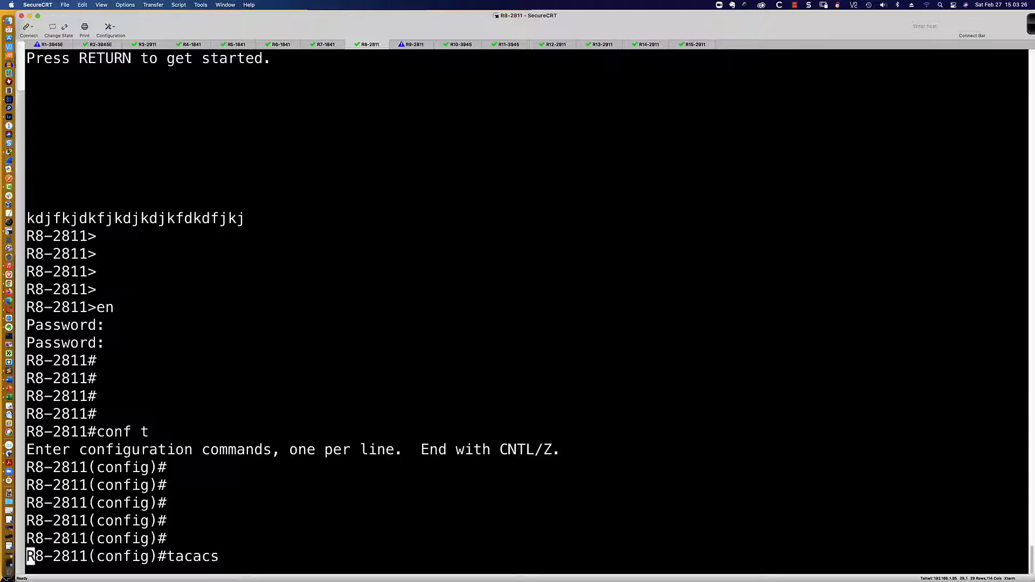
{"action": "key", "text": "Tab"}
{"action": "type", "text": "?"}
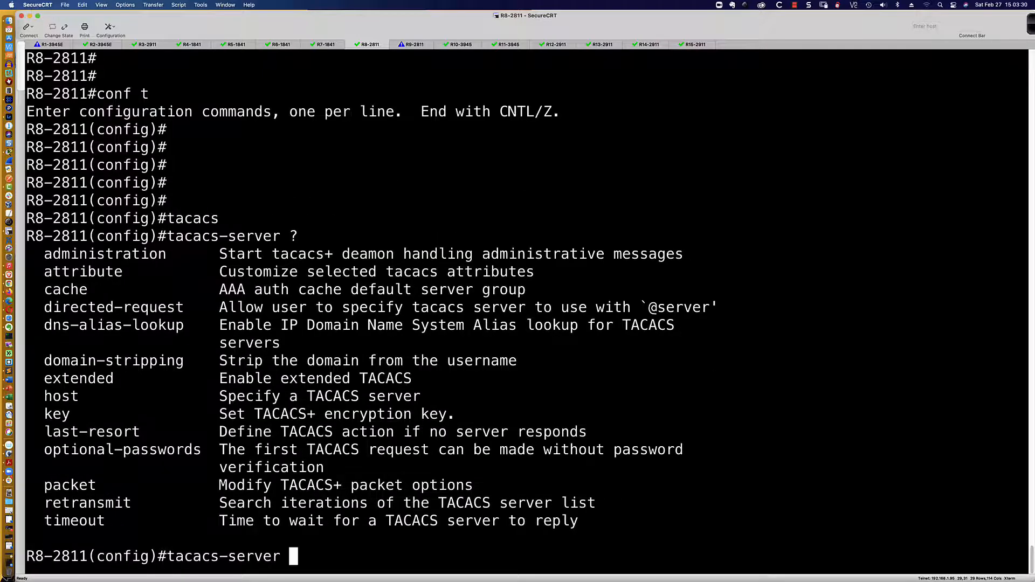
{"action": "type", "text": "host ?"}
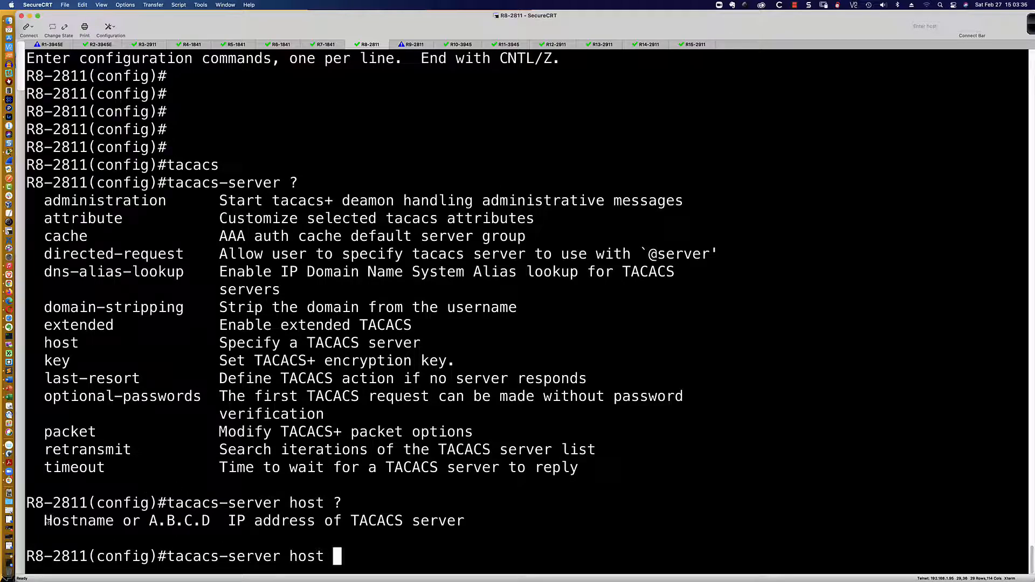
{"action": "left_click_drag", "start_coordinate": [45, 519], "coordinate": [472, 526]}
{"action": "left_click", "coordinate": [446, 563]}
{"action": "key", "text": "BackSpace"}
{"action": "key", "text": "BackSpace"}
{"action": "key", "text": "BackSpace"}
{"action": "key", "text": "BackSpace"}
{"action": "key", "text": "BackSpace"}
{"action": "key", "text": "BackSpace"}
{"action": "key", "text": "BackSpace"}
{"action": "key", "text": "BackSpace"}
{"action": "key", "text": "BackSpace"}
{"action": "key", "text": "BackSpace"}
{"action": "key", "text": "BackSpace"}
{"action": "key", "text": "BackSpace"}
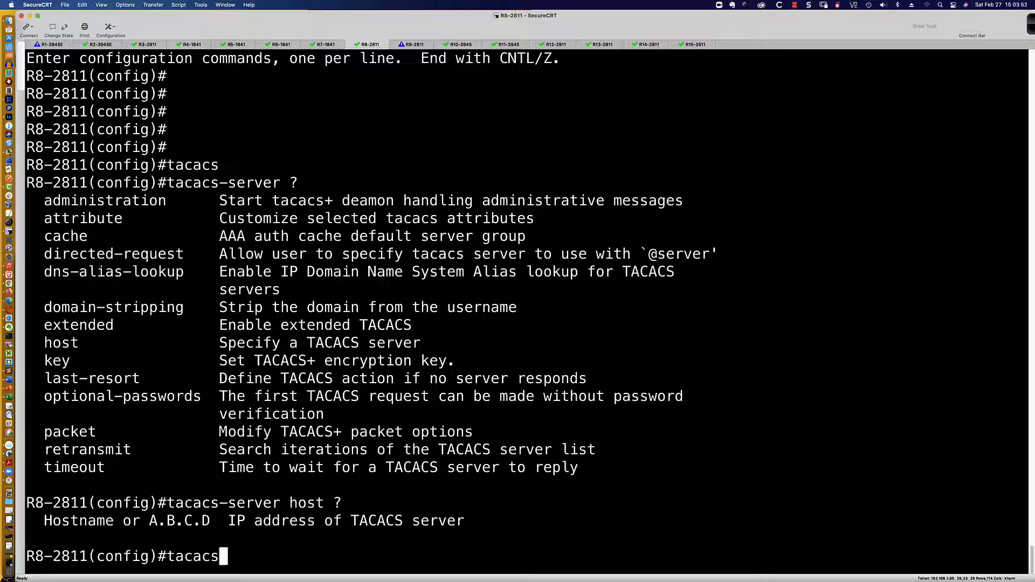
{"action": "type", "text": "?"}
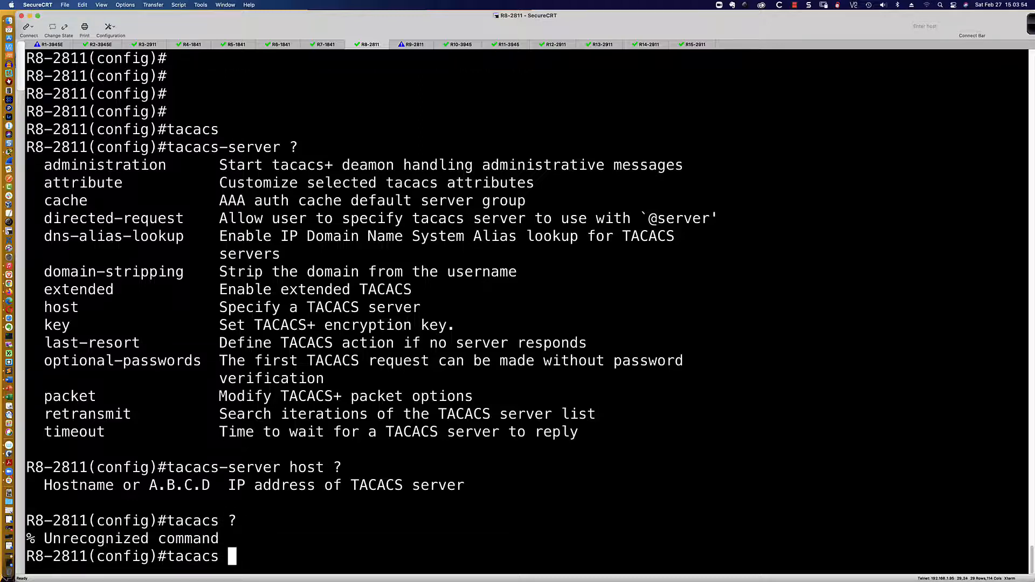
{"action": "type", "text": "?"}
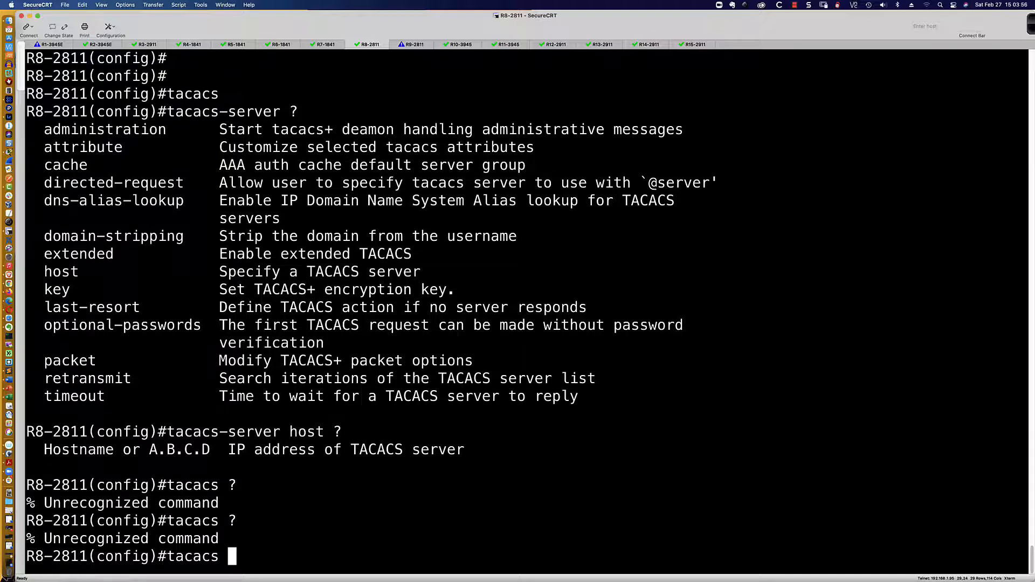
{"action": "type", "text": "??"}
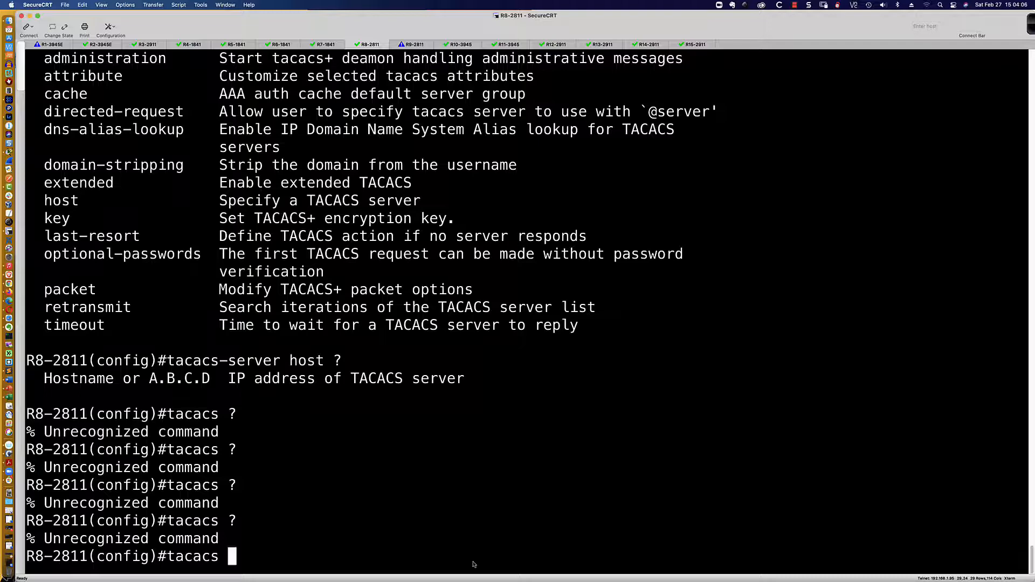
Log into the R2-3945E console as Admin1, then return to the R8-2811 session
{"action": "left_click", "coordinate": [93, 45]}
{"action": "key", "text": "Return"}
{"action": "key", "text": "Return"}
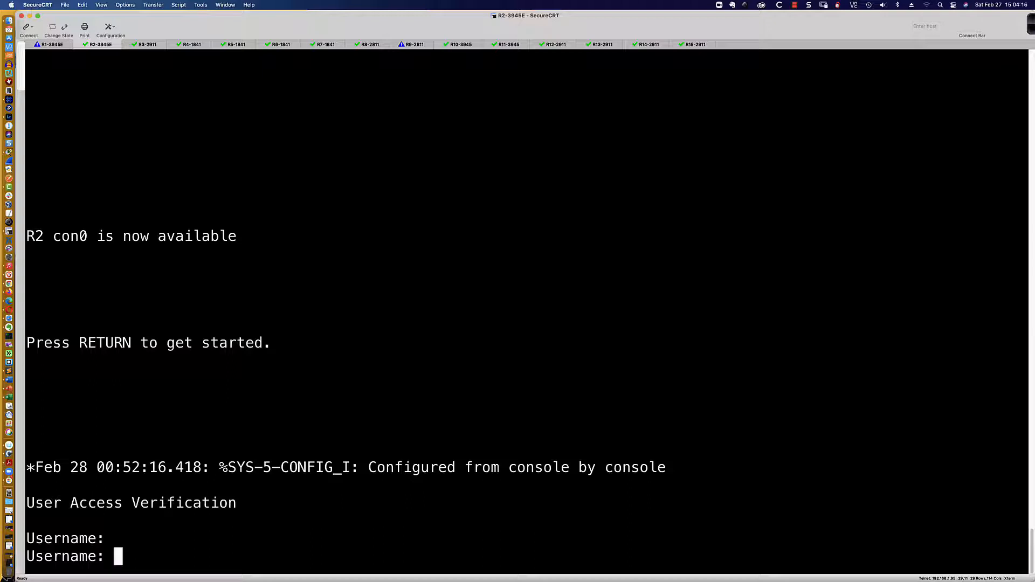
{"action": "type", "text": "Admin1"}
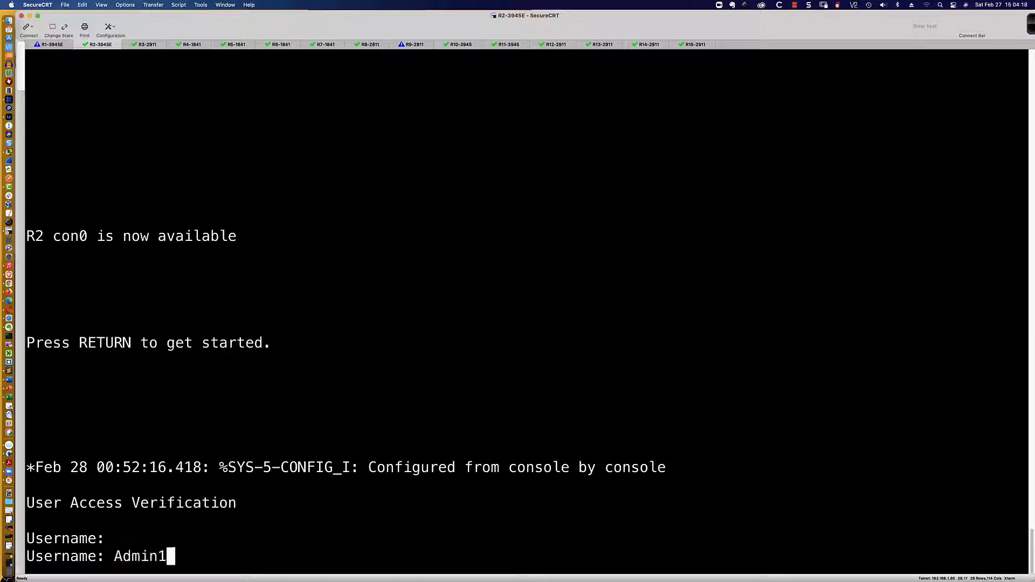
{"action": "key", "text": "Return"}
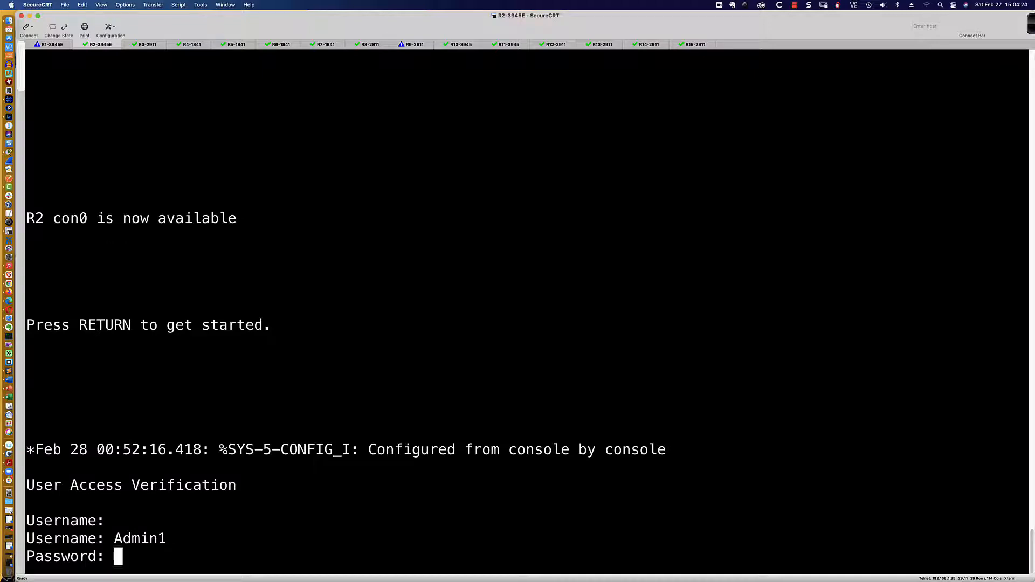
{"action": "key", "text": "Return"}
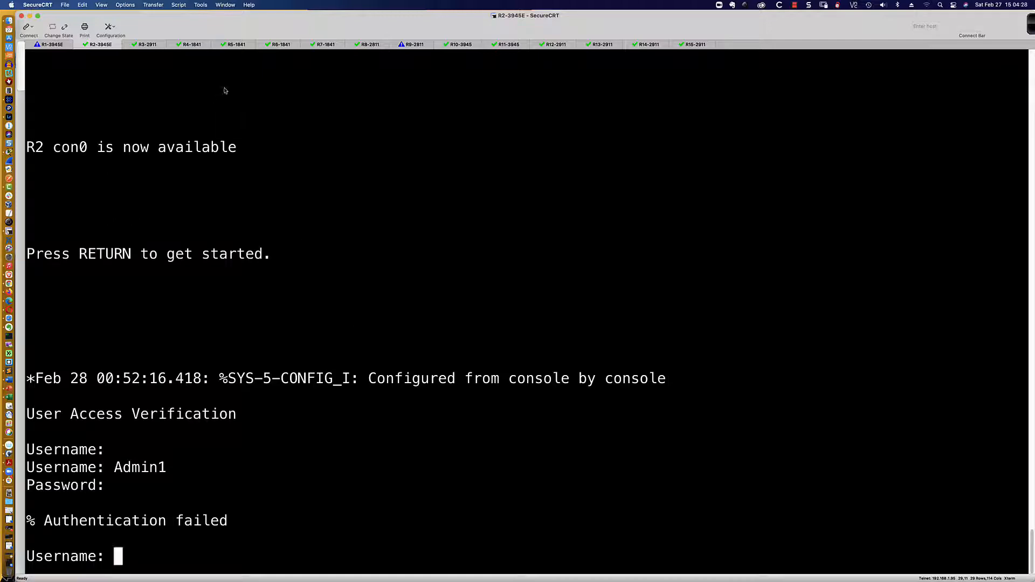
{"action": "left_click", "coordinate": [371, 45]}
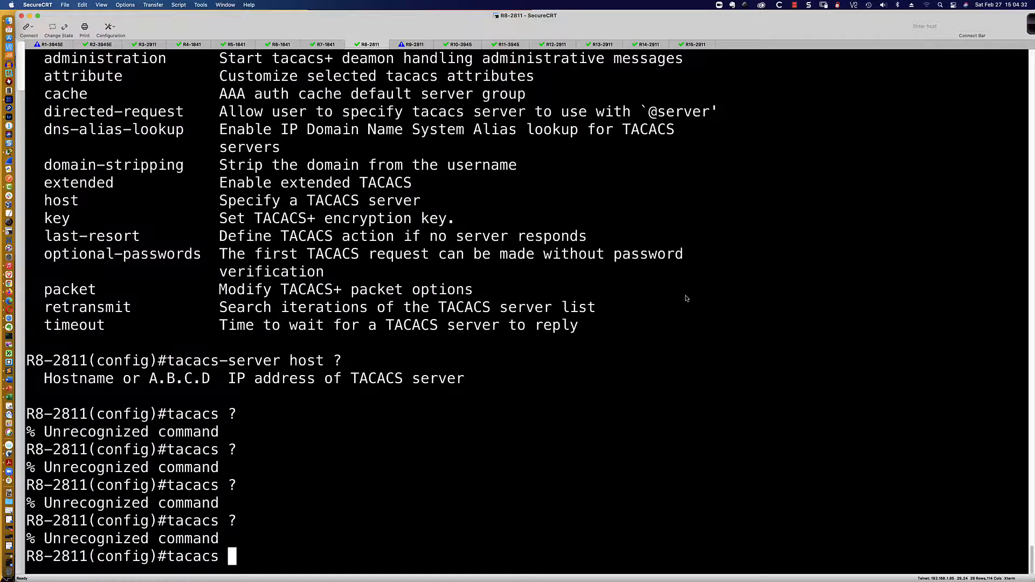
Set tacacs-server host 192.168.2.2 on R8-2811, then return to the R2-3945E session
{"action": "type", "text": "-ser"}
{"action": "key", "text": "Tab"}
{"action": "type", "text": "?"}
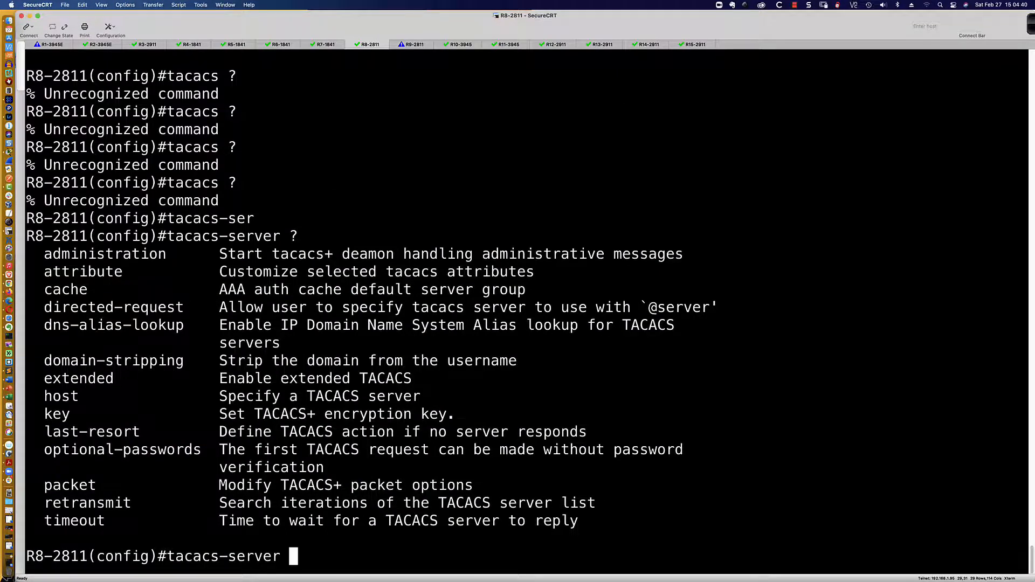
{"action": "type", "text": "host 192.168.2.2"}
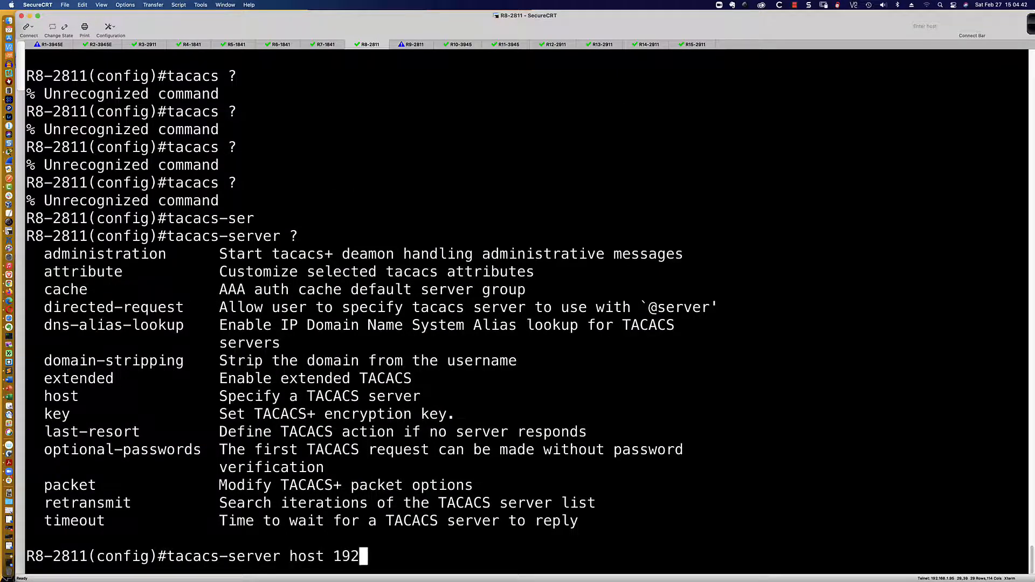
{"action": "key", "text": "Return"}
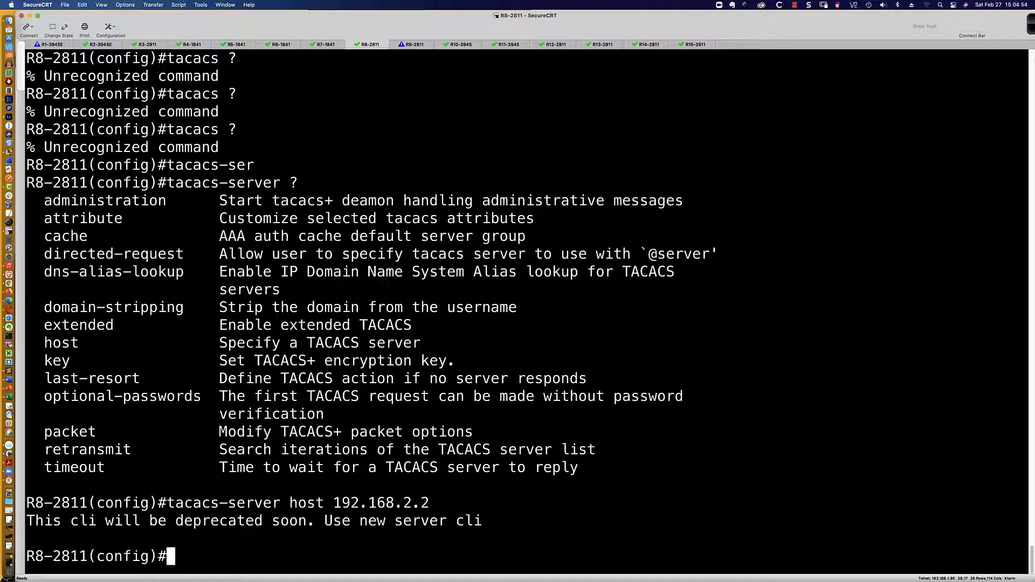
{"action": "left_click", "coordinate": [100, 44]}
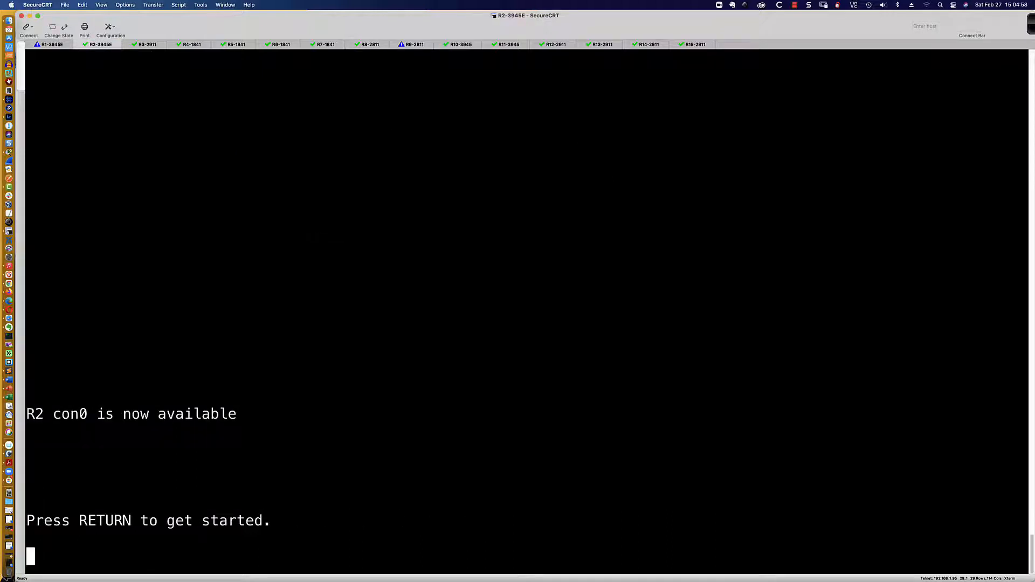
Scroll through R2's console history to review its earlier AAA setup, then switch to Packet Tracer
{"action": "key", "text": "Return"}
{"action": "scroll", "coordinate": [251, 181], "scroll_direction": "up", "scroll_amount": 3}
{"action": "scroll", "coordinate": [250, 181], "scroll_direction": "up", "scroll_amount": 10}
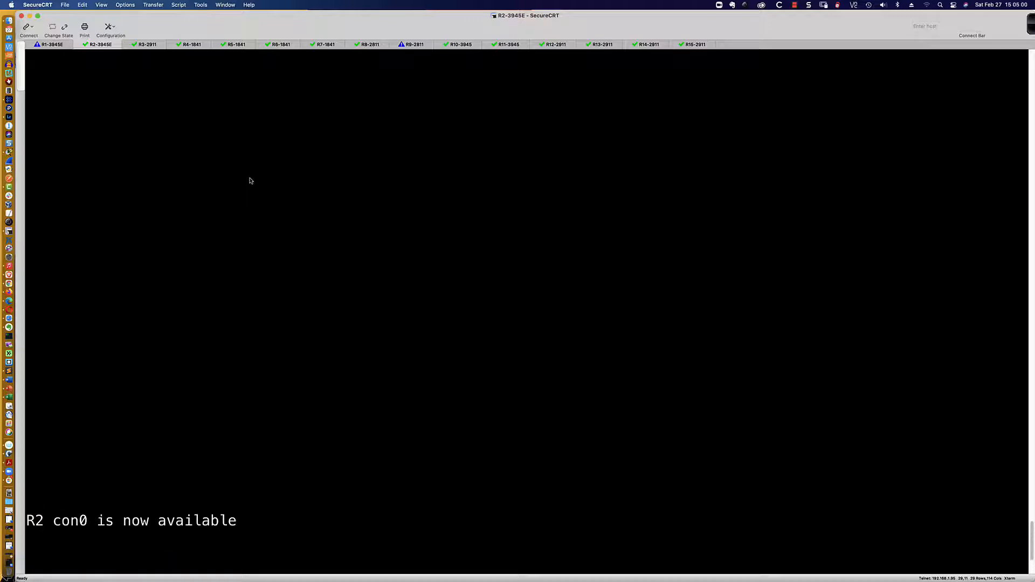
{"action": "scroll", "coordinate": [251, 180], "scroll_direction": "down", "scroll_amount": 15}
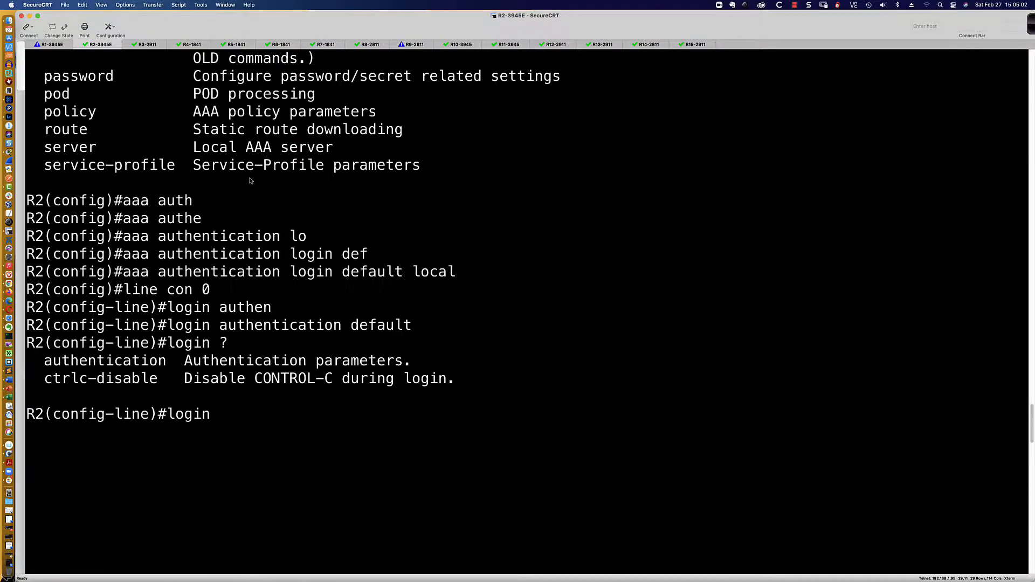
{"action": "scroll", "coordinate": [251, 181], "scroll_direction": "up", "scroll_amount": 5}
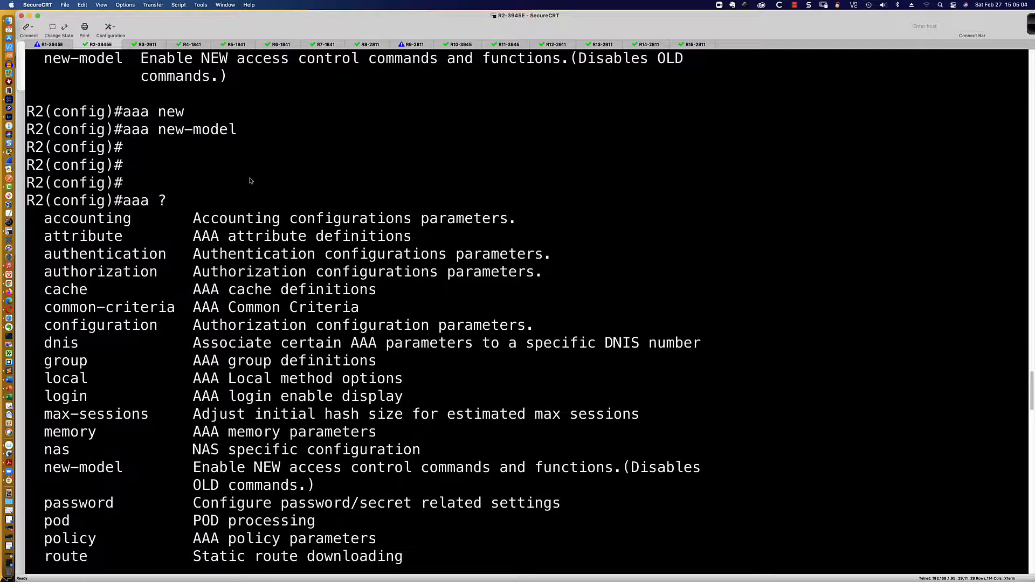
{"action": "scroll", "coordinate": [251, 180], "scroll_direction": "down", "scroll_amount": 5}
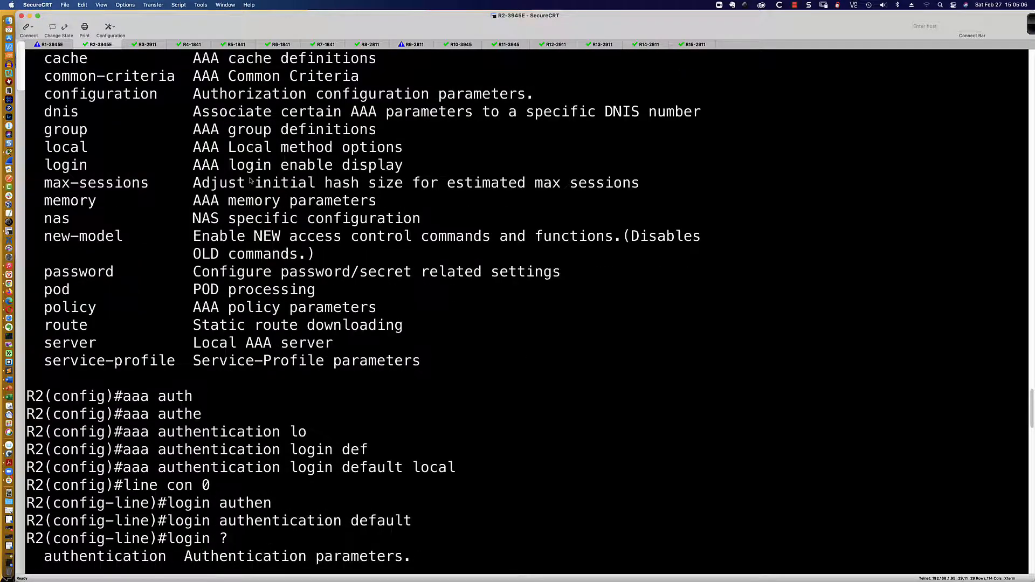
{"action": "scroll", "coordinate": [251, 181], "scroll_direction": "up", "scroll_amount": 5}
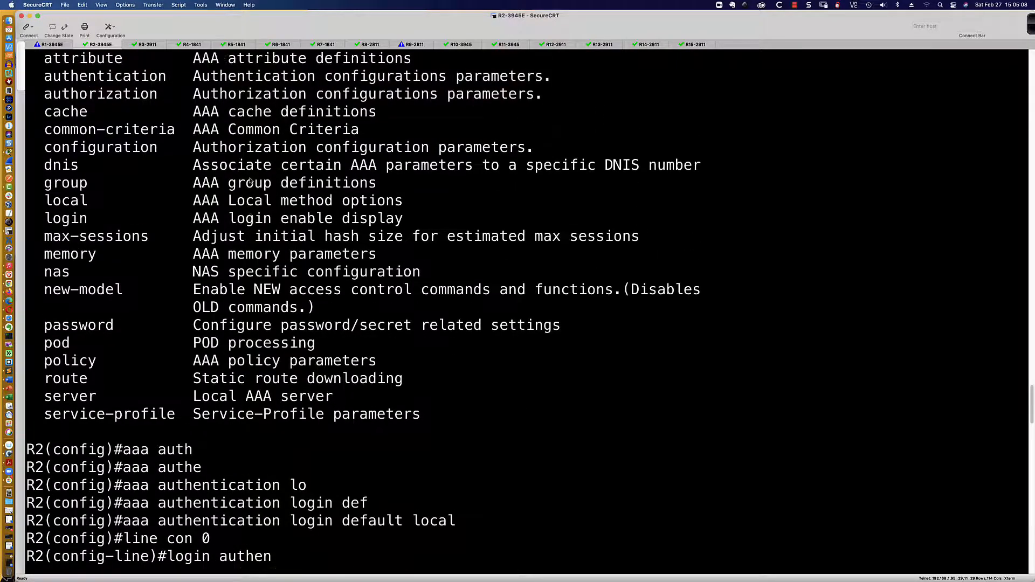
{"action": "scroll", "coordinate": [251, 181], "scroll_direction": "up", "scroll_amount": 2}
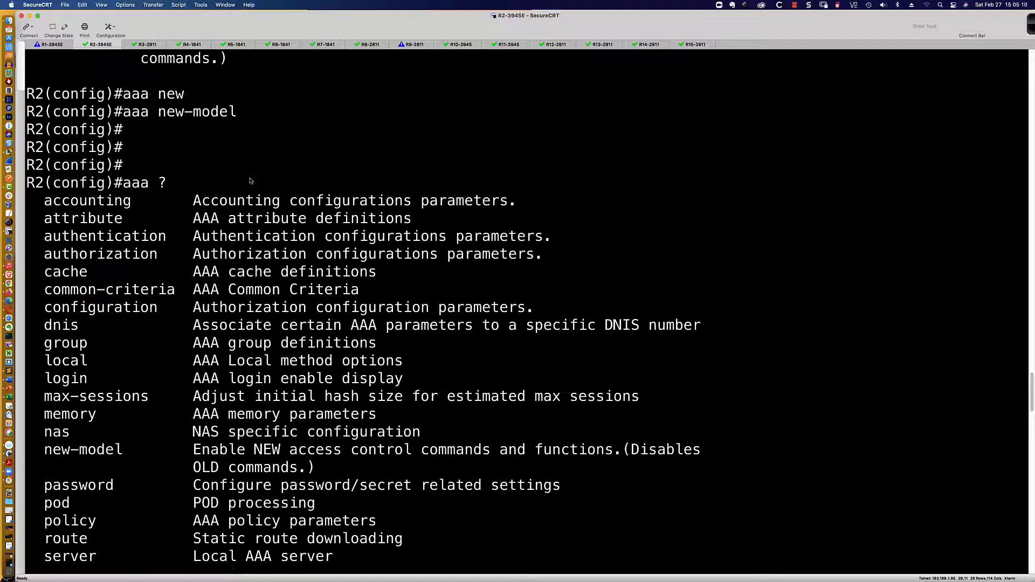
{"action": "scroll", "coordinate": [251, 180], "scroll_direction": "up", "scroll_amount": 7}
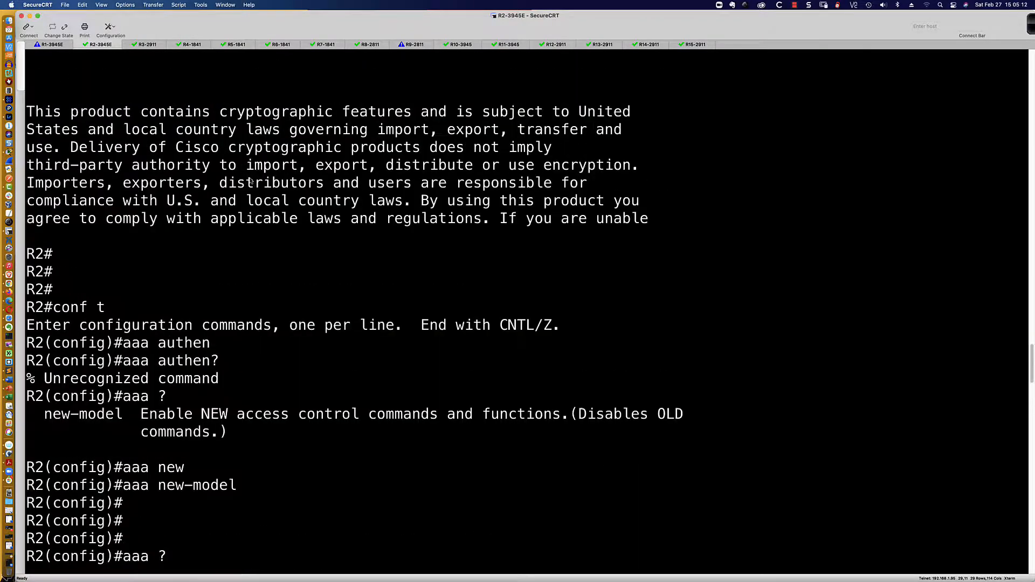
{"action": "scroll", "coordinate": [251, 181], "scroll_direction": "up", "scroll_amount": 4}
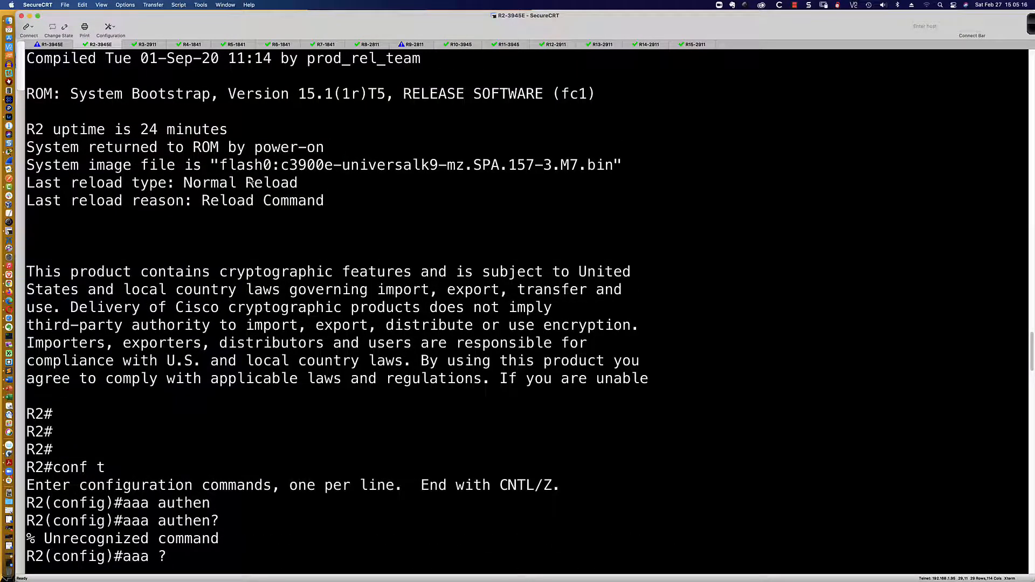
{"action": "scroll", "coordinate": [250, 182], "scroll_direction": "down", "scroll_amount": 2}
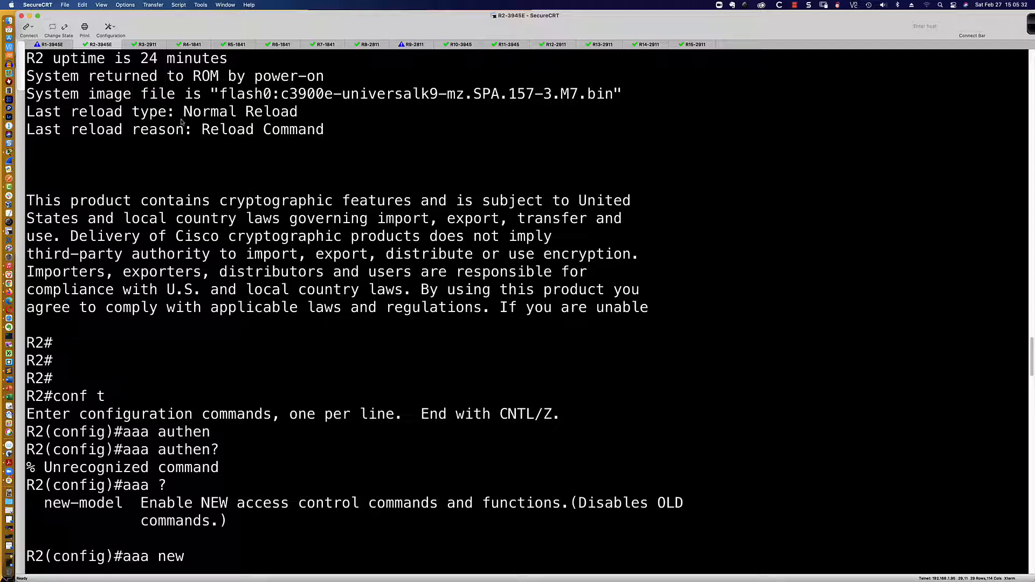
{"action": "key", "text": "Tab"}
{"action": "key", "text": "Return"}
{"action": "key", "text": "Return"}
{"action": "key", "text": "super+Tab"}
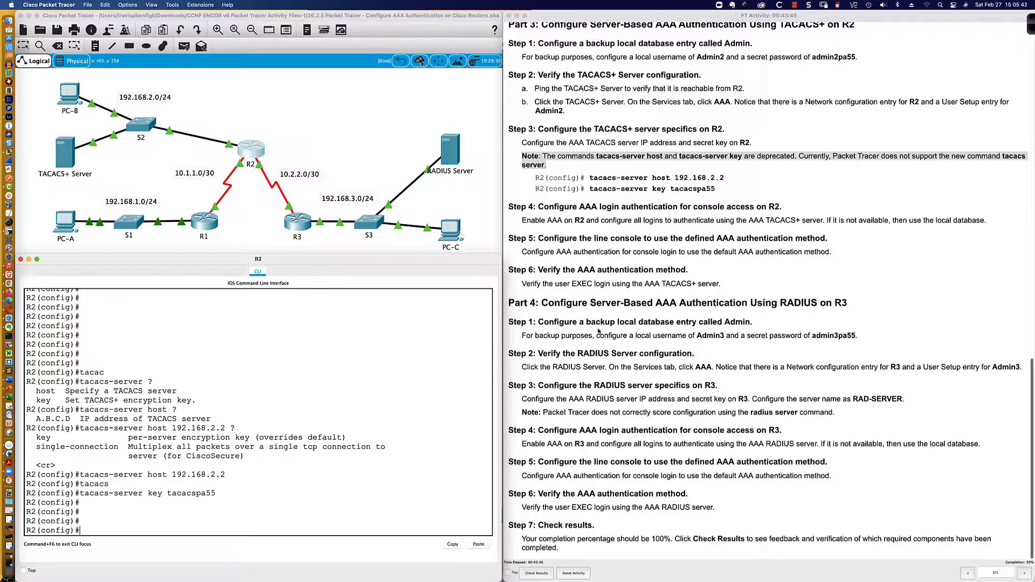
Highlight Step 4's all-logins TACACS+ requirement, then return to R2's command line
{"action": "scroll", "coordinate": [595, 316], "scroll_direction": "down", "scroll_amount": 1}
{"action": "scroll", "coordinate": [555, 218], "scroll_direction": "up", "scroll_amount": 1}
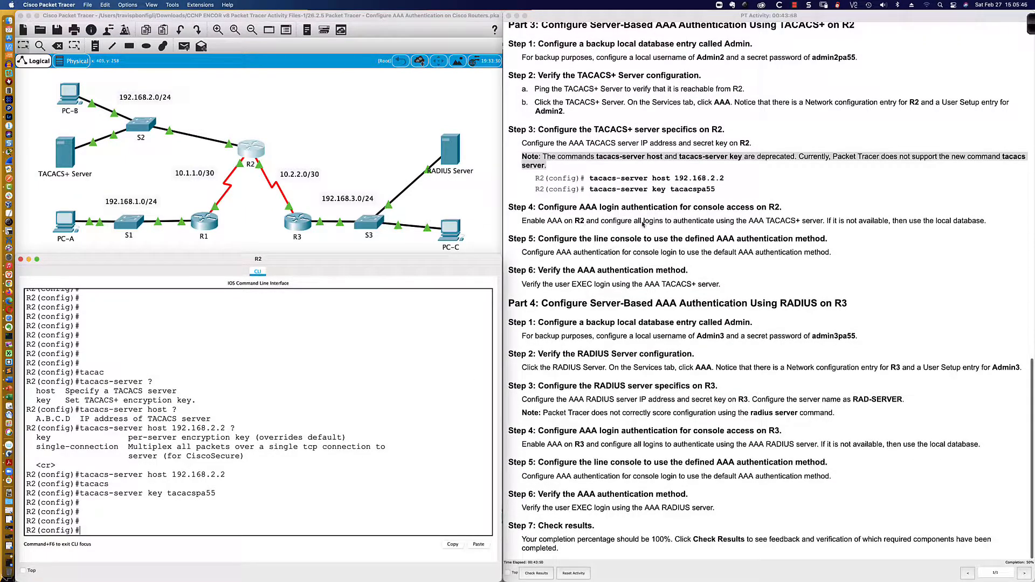
{"action": "left_click_drag", "start_coordinate": [633, 221], "coordinate": [822, 221]}
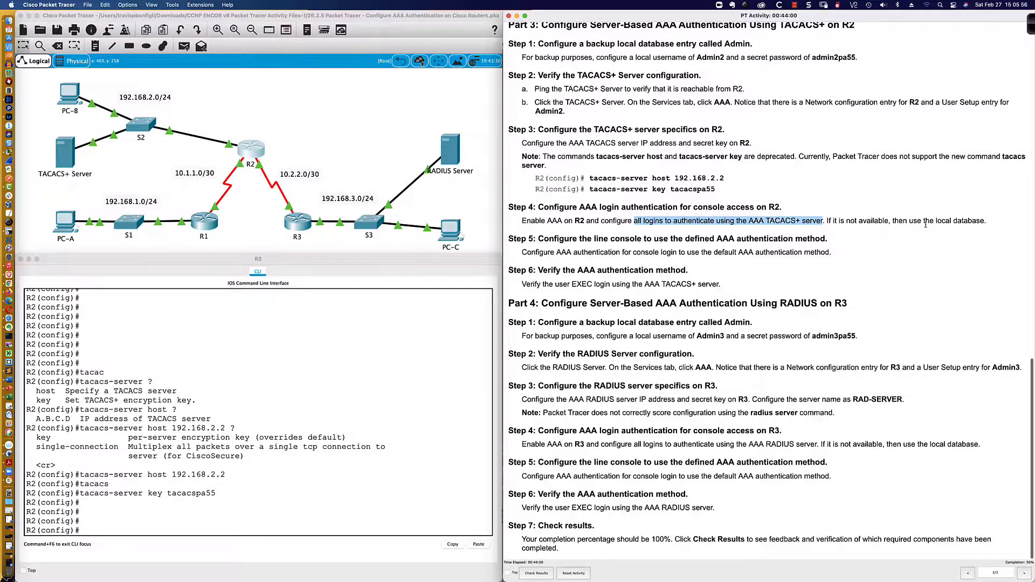
{"action": "scroll", "coordinate": [927, 226], "scroll_direction": "up", "scroll_amount": 1}
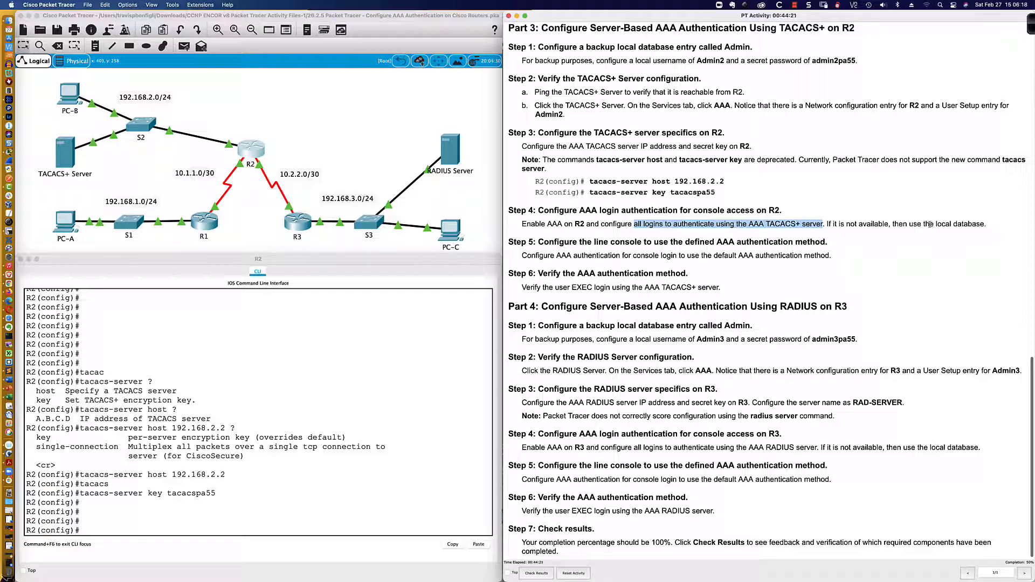
{"action": "left_click", "coordinate": [230, 532]}
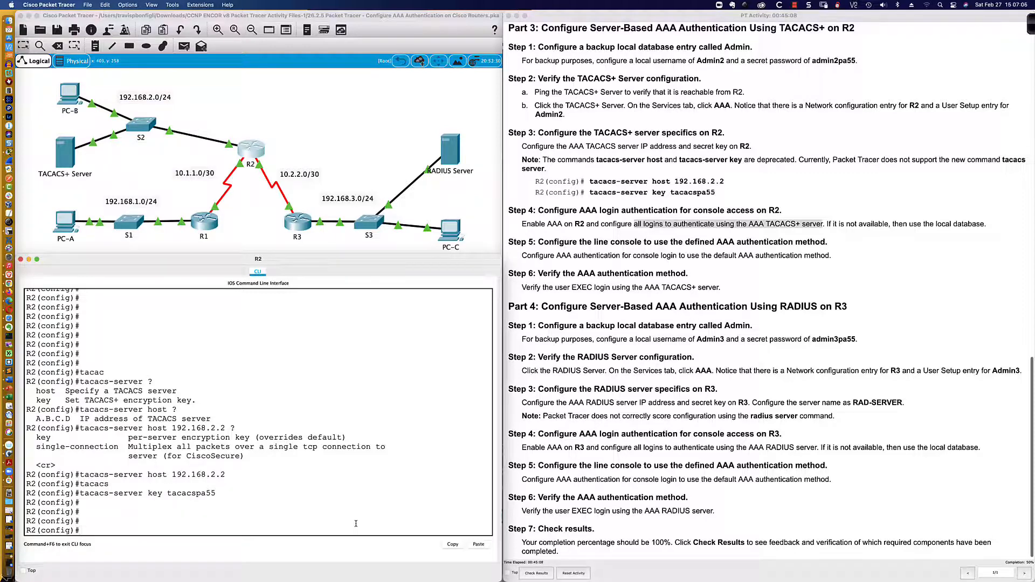
Enable aaa new-model on R2
{"action": "key", "text": "Return"}
{"action": "key", "text": "Return"}
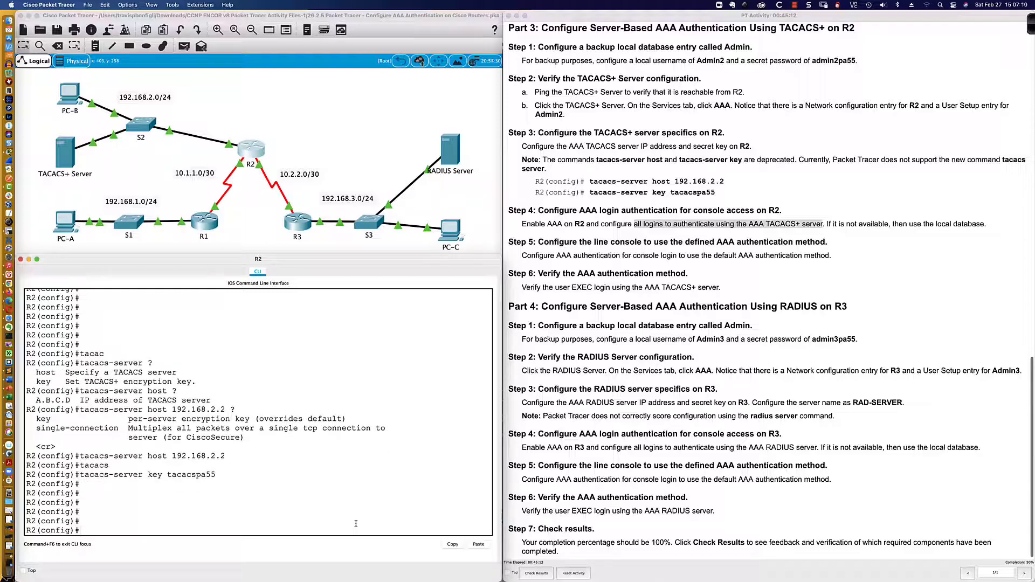
{"action": "type", "text": "aaa new"}
{"action": "key", "text": "Tab"}
{"action": "key", "text": "Return"}
List the aaa authentication login options and highlight Steps 5 and 4 in the instructions
{"action": "type", "text": "a"}
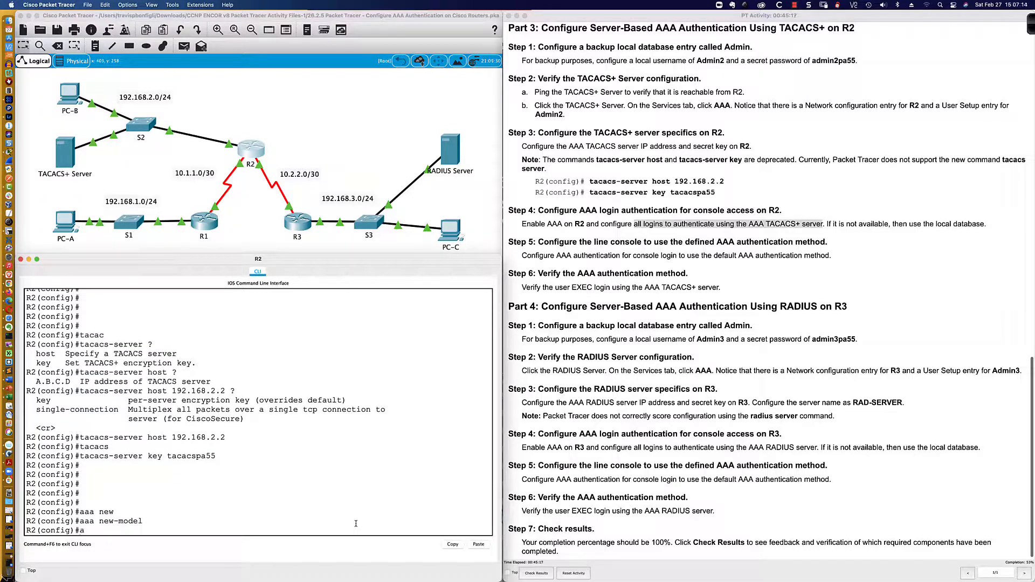
{"action": "type", "text": "aa authen"}
{"action": "key", "text": "Tab"}
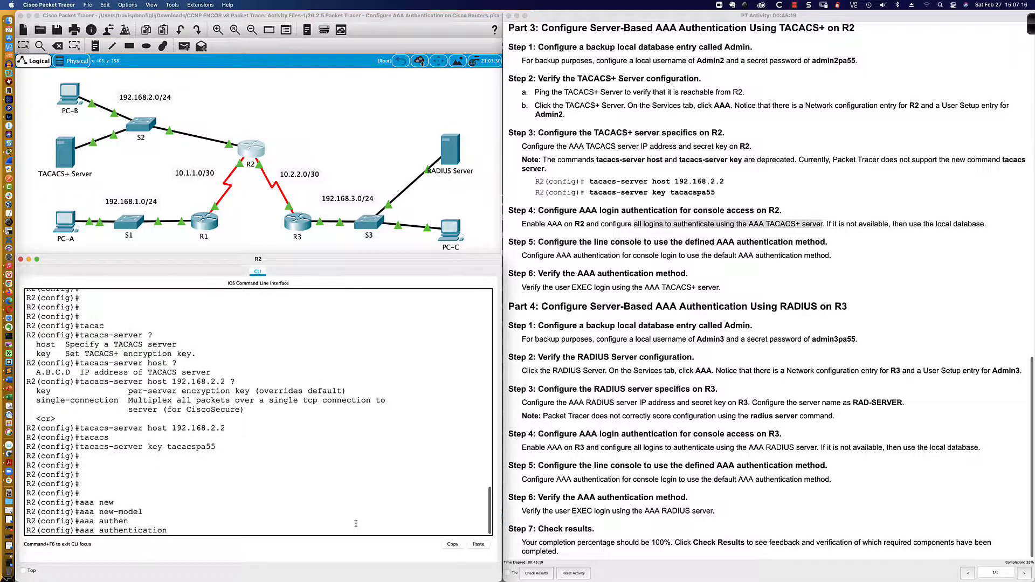
{"action": "type", "text": "login ?"}
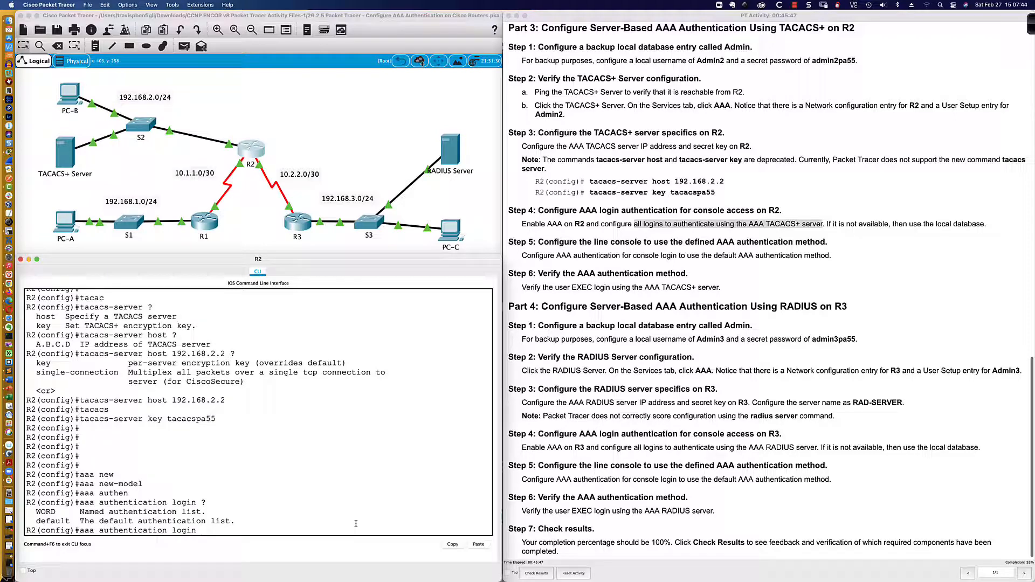
{"action": "type", "text": "?"}
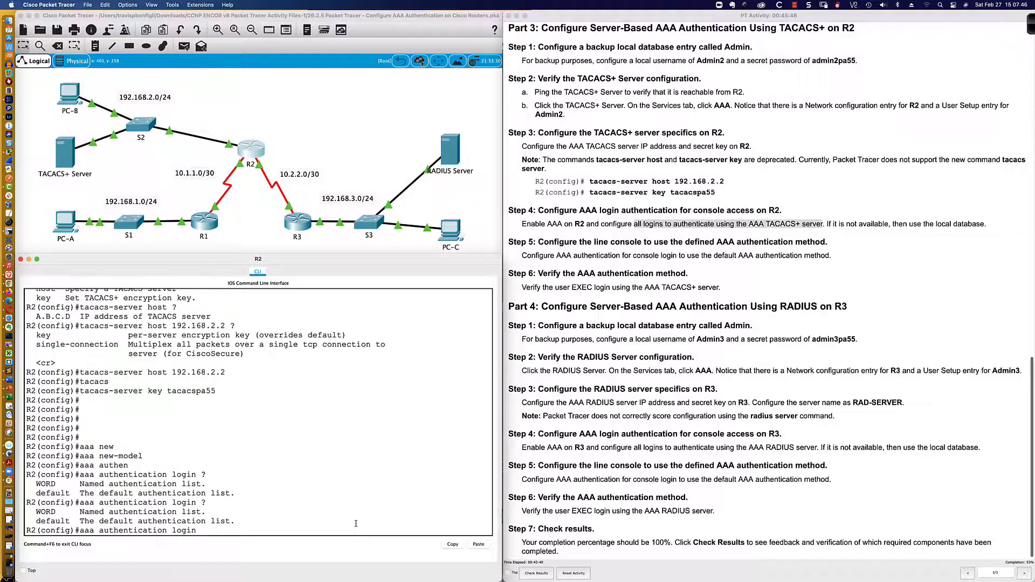
{"action": "type", "text": "TACACS"}
{"action": "left_click", "coordinate": [531, 255]}
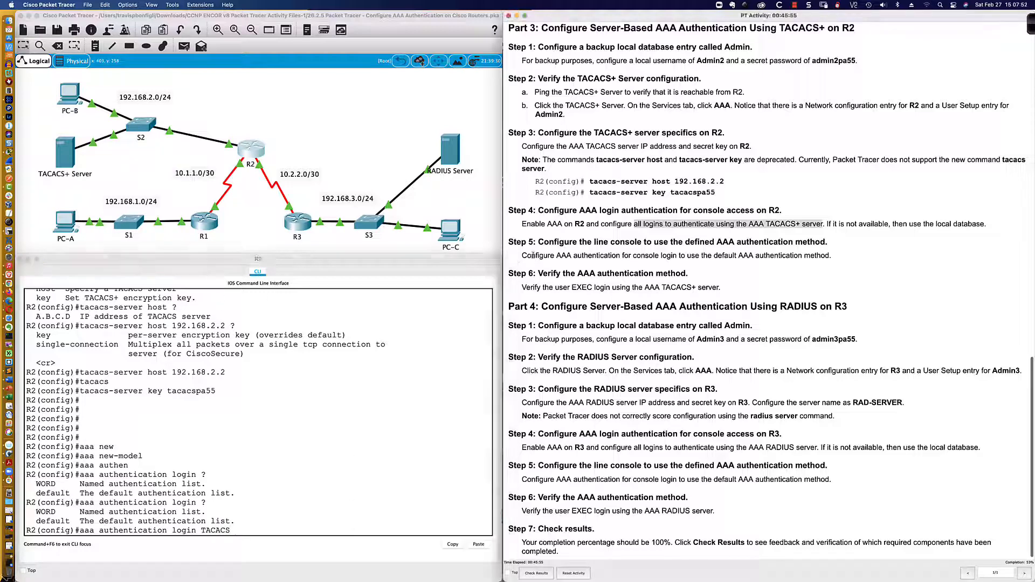
{"action": "left_click_drag", "start_coordinate": [522, 256], "coordinate": [655, 257]}
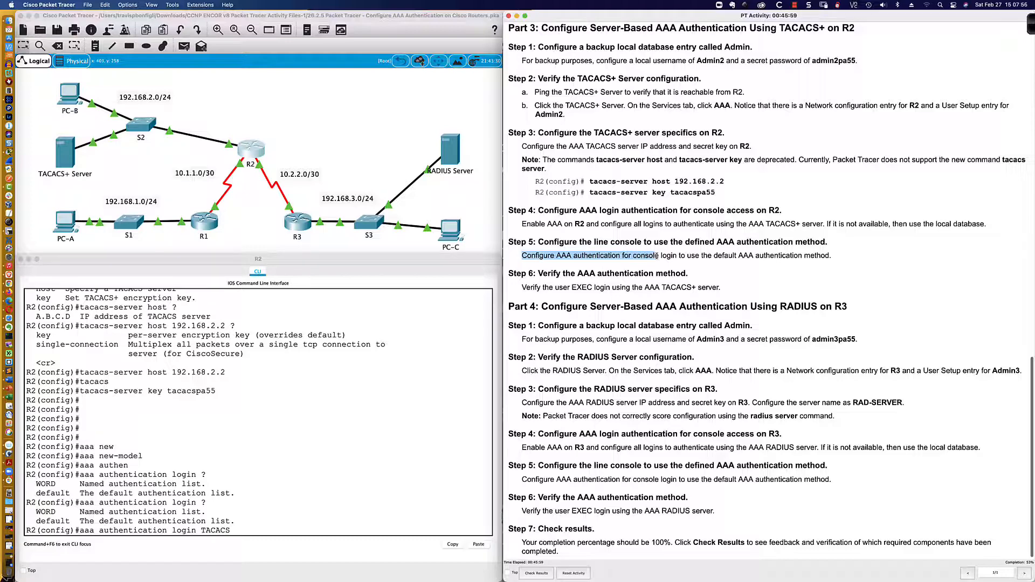
{"action": "left_click_drag", "start_coordinate": [656, 256], "coordinate": [828, 256]}
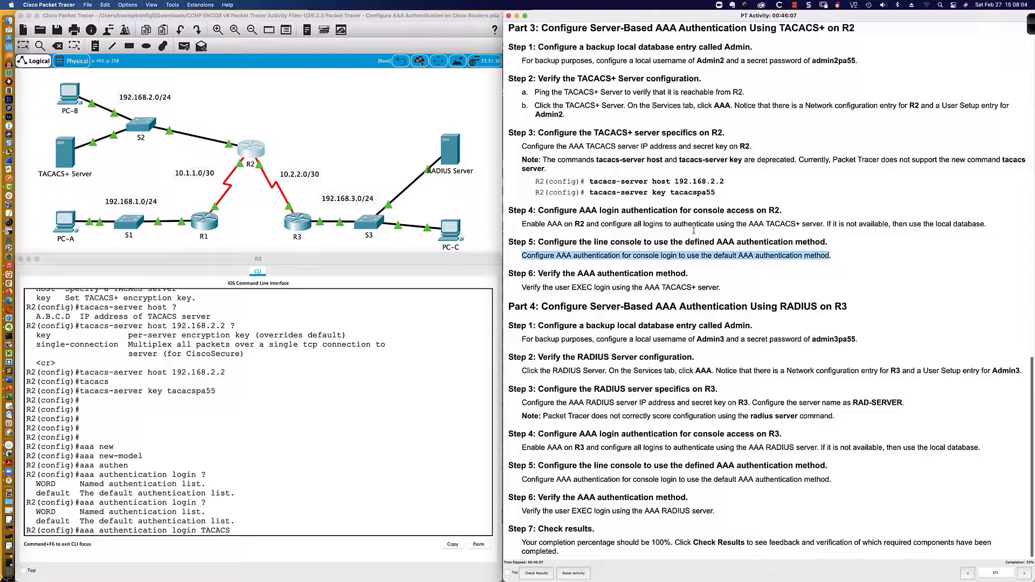
{"action": "left_click_drag", "start_coordinate": [634, 224], "coordinate": [688, 223]}
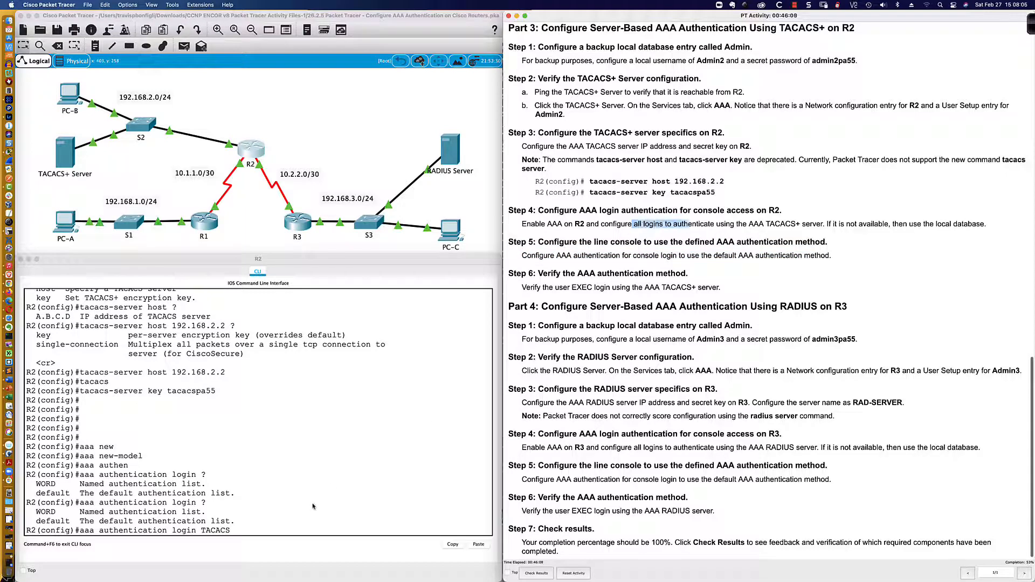
Replace the partial TACACS entry with the 'default' login method list keyword
{"action": "left_click", "coordinate": [282, 534]}
{"action": "key", "text": "BackSpace"}
{"action": "key", "text": "BackSpace"}
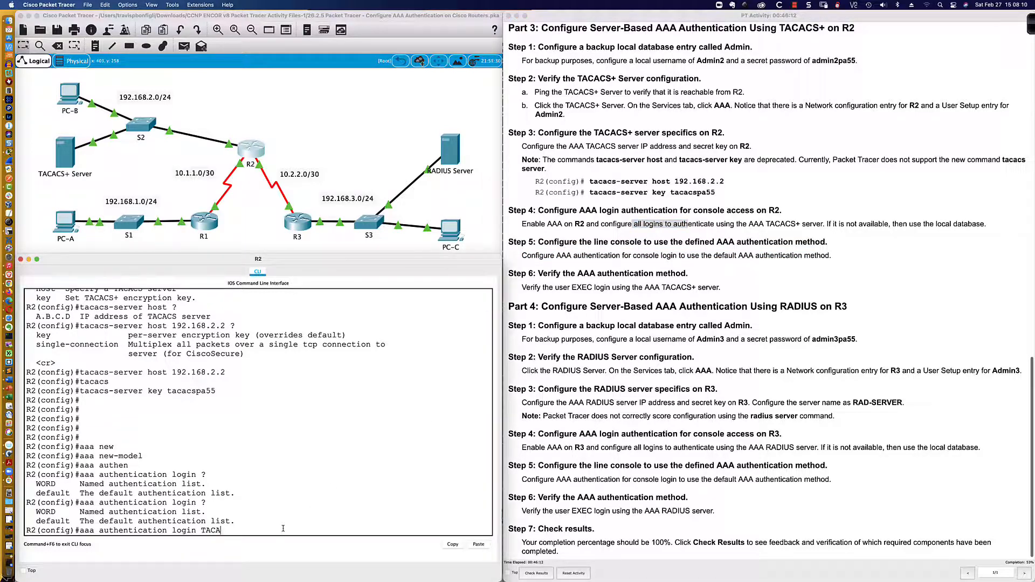
{"action": "key", "text": "BackSpace"}
{"action": "key", "text": "BackSpace"}
{"action": "key", "text": "BackSpace"}
{"action": "key", "text": "BackSpace"}
{"action": "type", "text": "def"}
{"action": "key", "text": "Tab"}
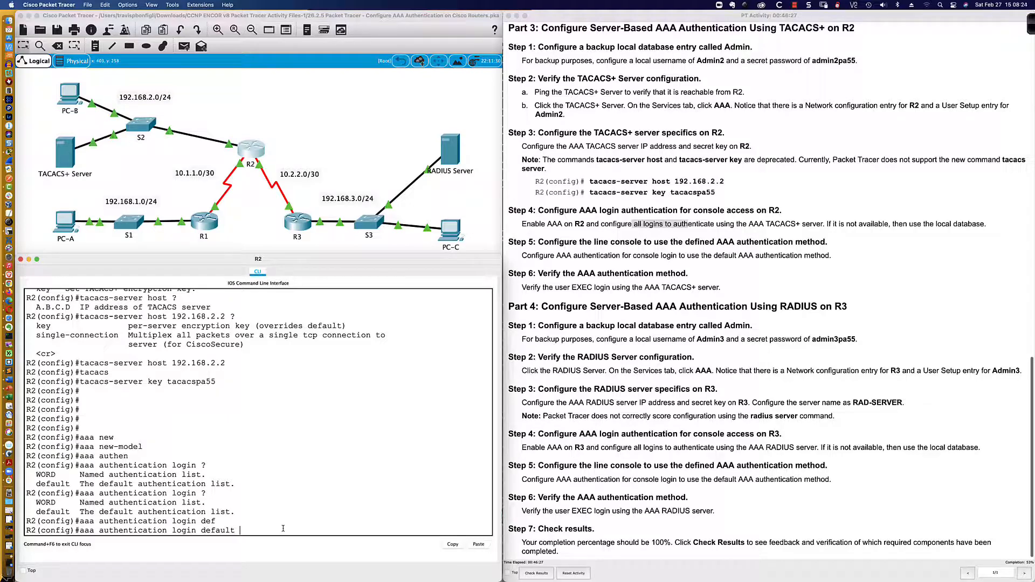
Enter 'aaa authentication login default group tacacs+ local' on R2, checking options with ?
{"action": "type", "text": "?"}
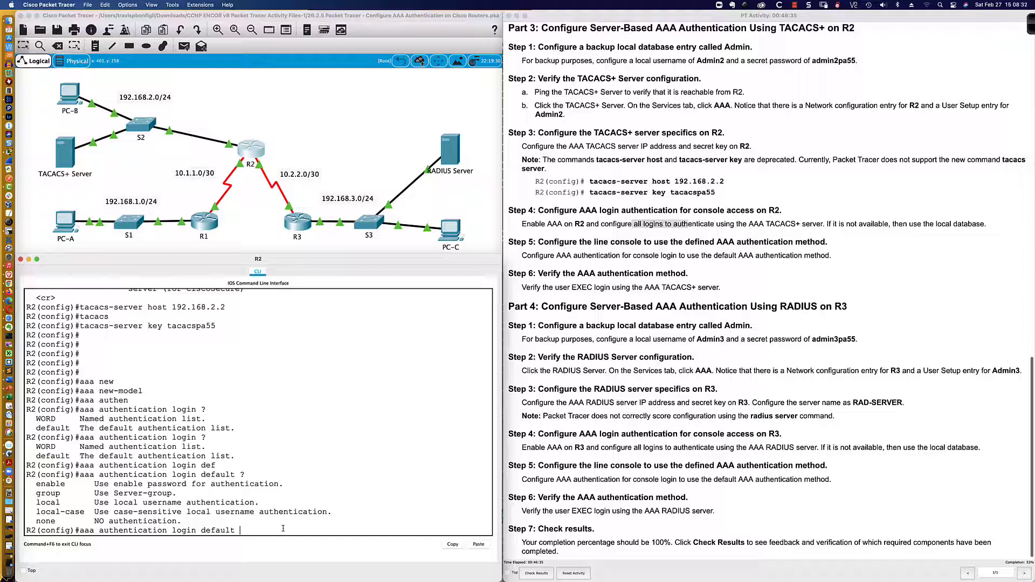
{"action": "type", "text": "group "}
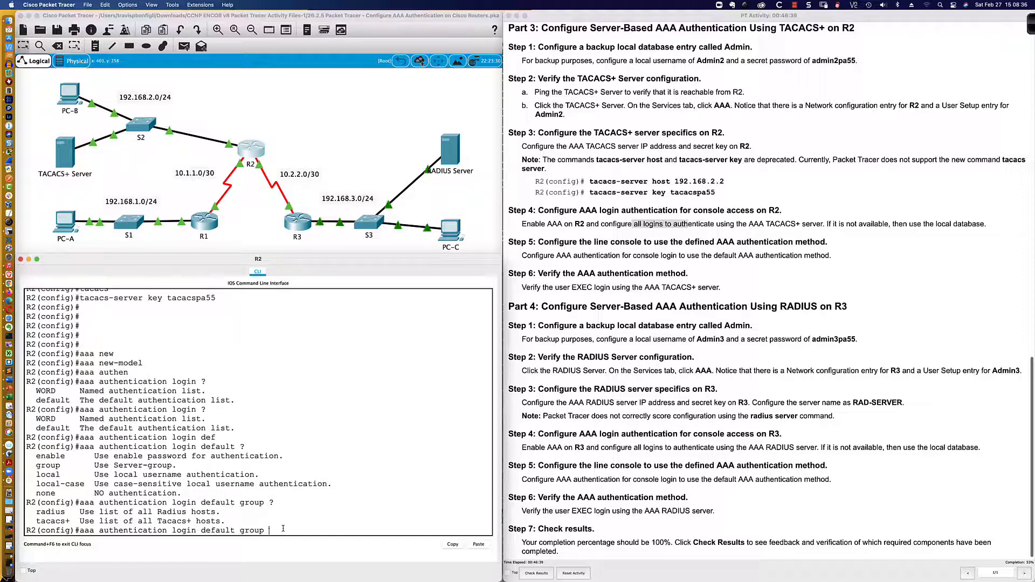
{"action": "type", "text": "? tac"}
{"action": "key", "text": "Tab"}
{"action": "type", "text": "?"}
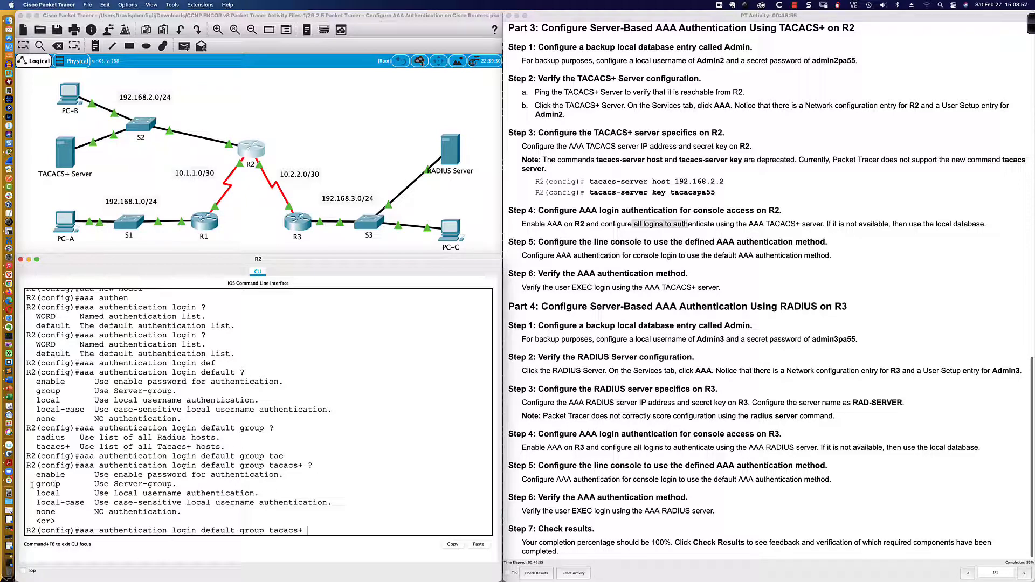
{"action": "left_click_drag", "start_coordinate": [31, 484], "coordinate": [177, 484]}
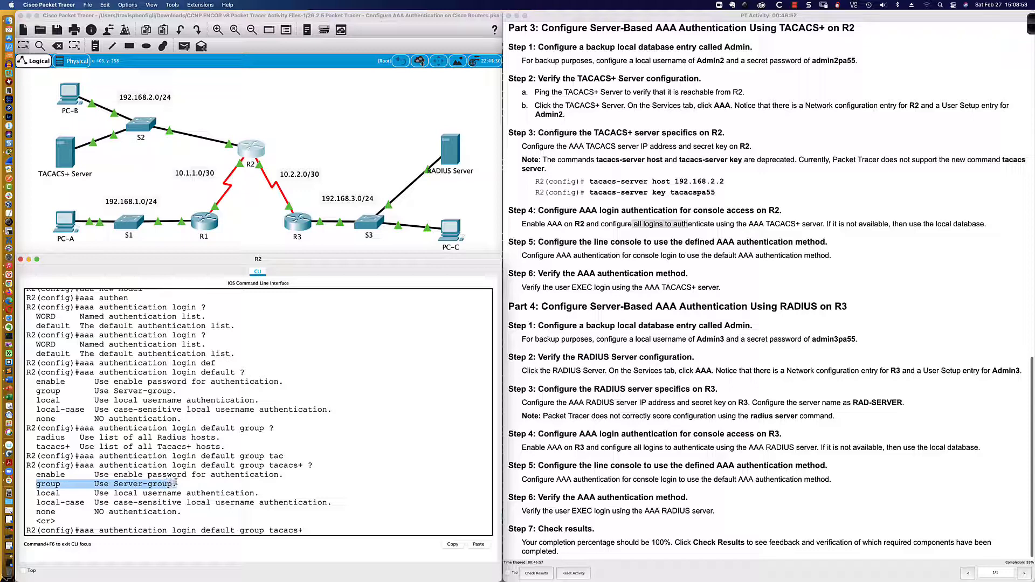
{"action": "left_click", "coordinate": [329, 525]}
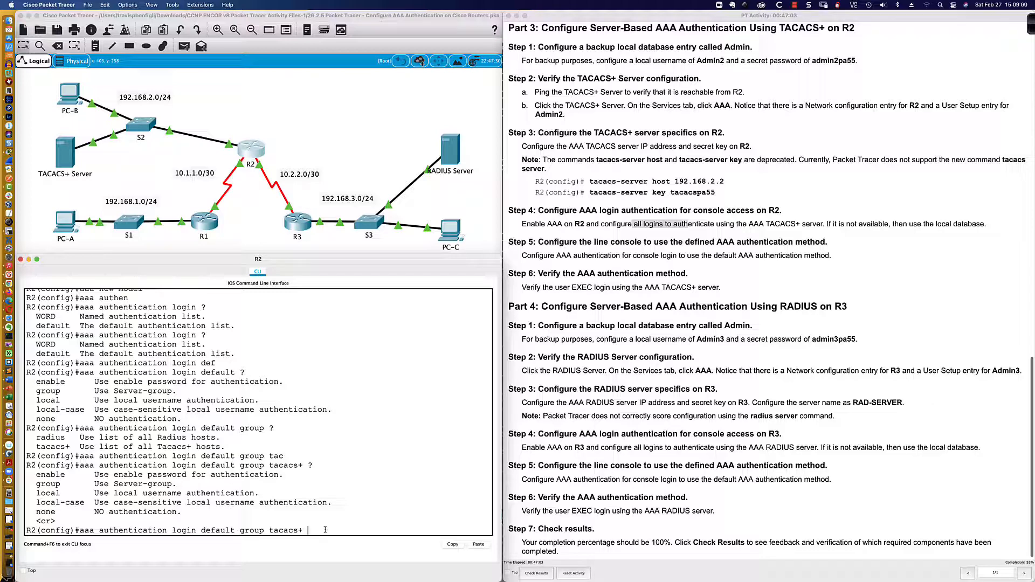
{"action": "type", "text": "local"}
{"action": "left_click_drag", "start_coordinate": [240, 530], "coordinate": [301, 531]}
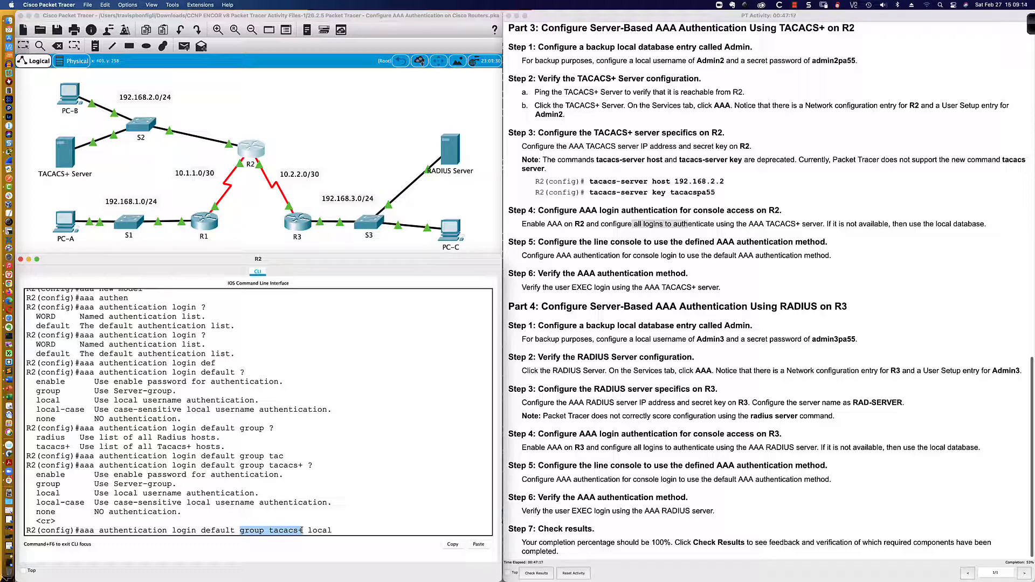
{"action": "left_click_drag", "start_coordinate": [308, 530], "coordinate": [332, 530]}
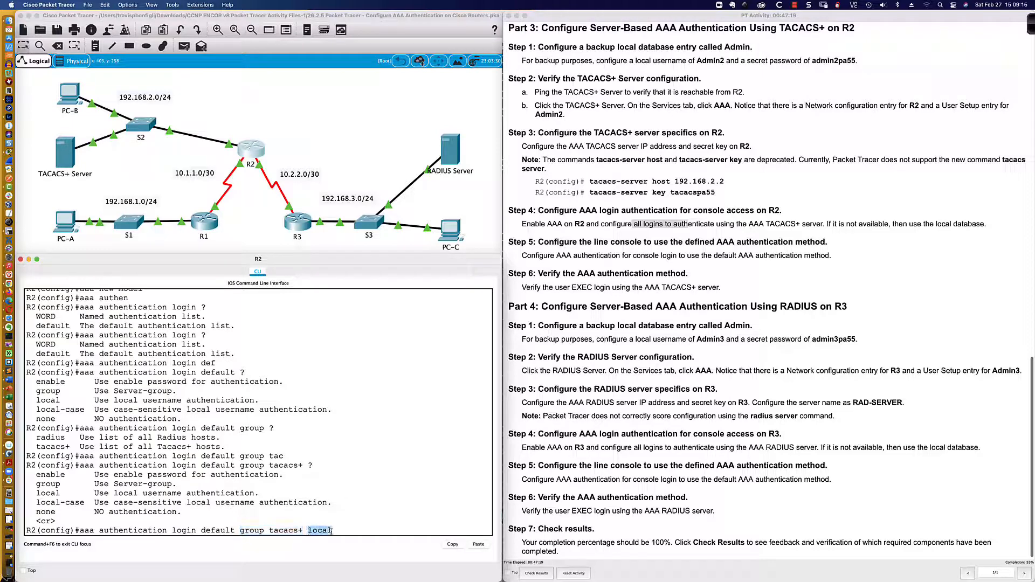
{"action": "left_click", "coordinate": [334, 531]}
{"action": "key", "text": "Return"}
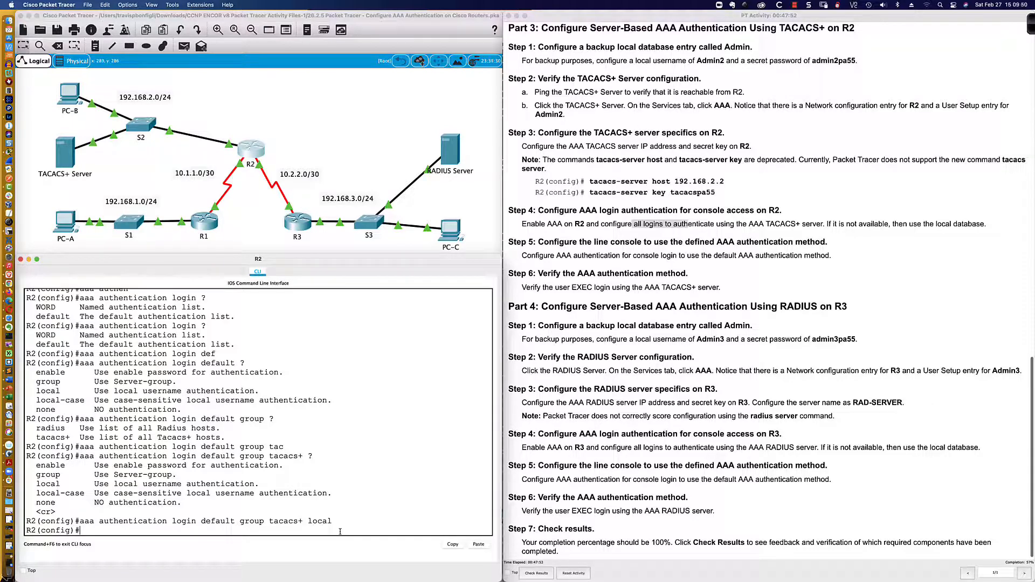
Apply 'login authentication default' to R2's console line 0
{"action": "type", "text": "line con 0"}
{"action": "key", "text": "Return"}
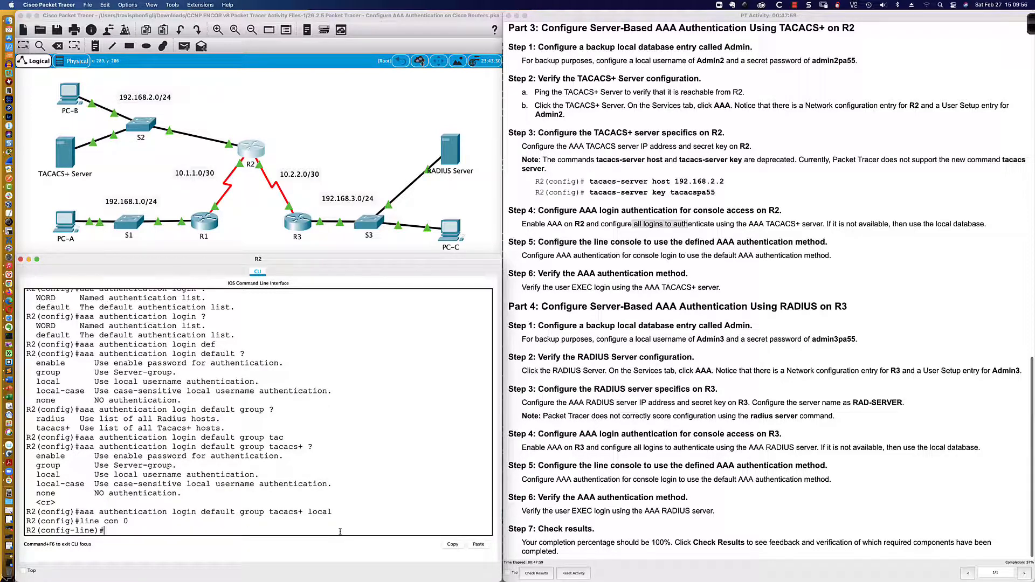
{"action": "type", "text": "login auth"}
{"action": "key", "text": "Tab"}
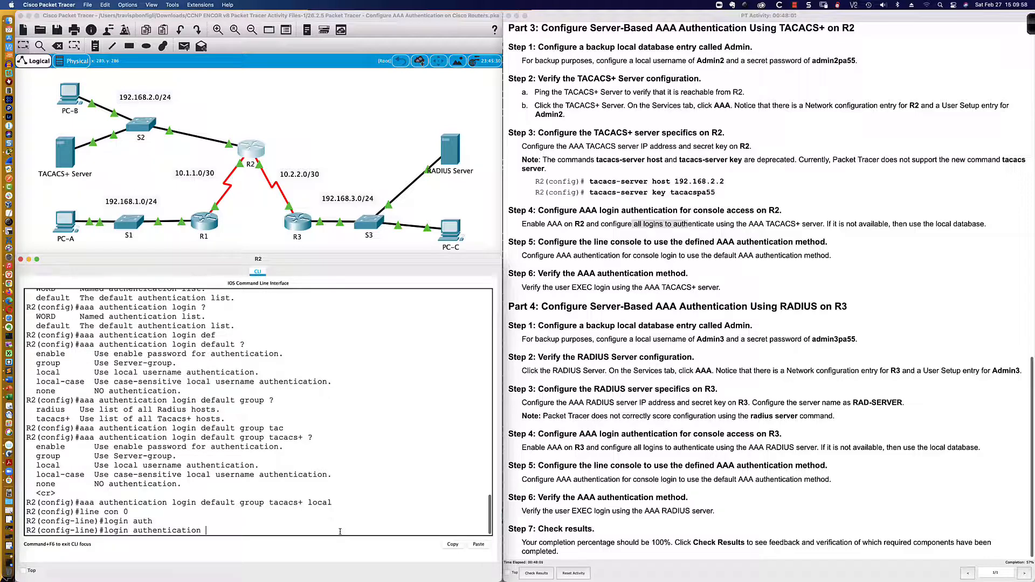
{"action": "type", "text": "default"}
{"action": "key", "text": "Return"}
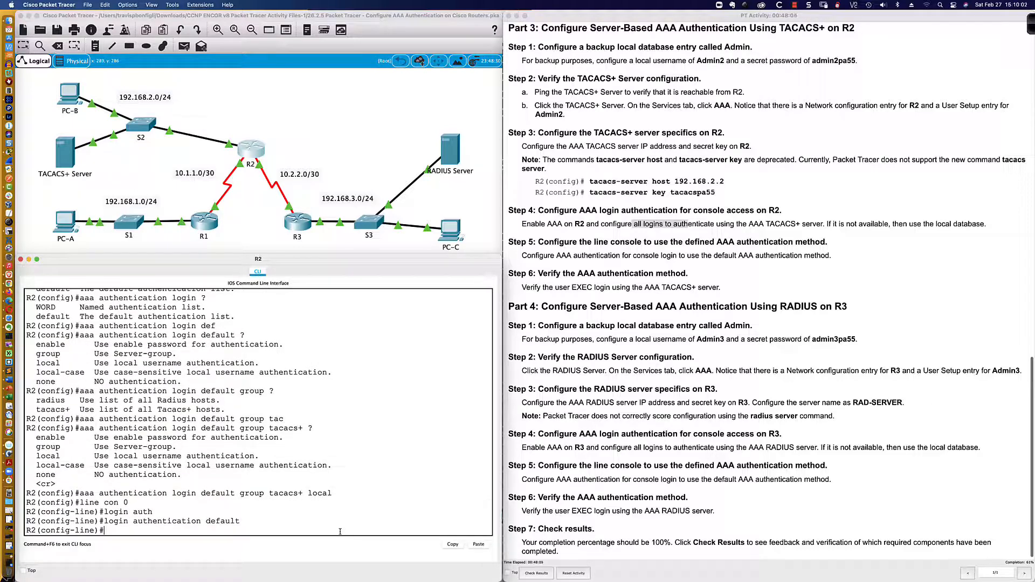
{"action": "key", "text": "Return"}
{"action": "key", "text": "Return"}
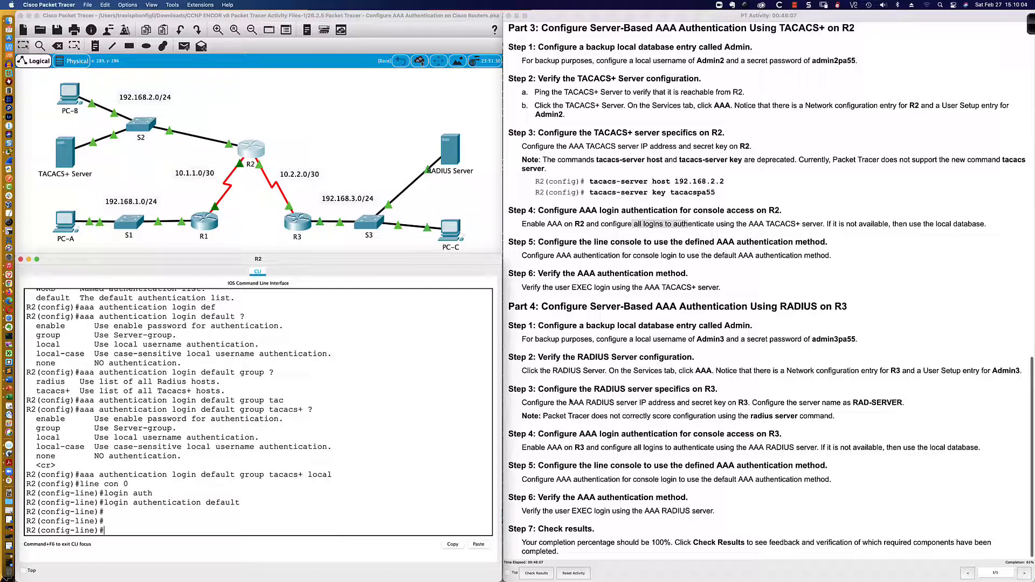
Highlight the Step 6 verification instruction in the lab window
{"action": "left_click", "coordinate": [624, 235]}
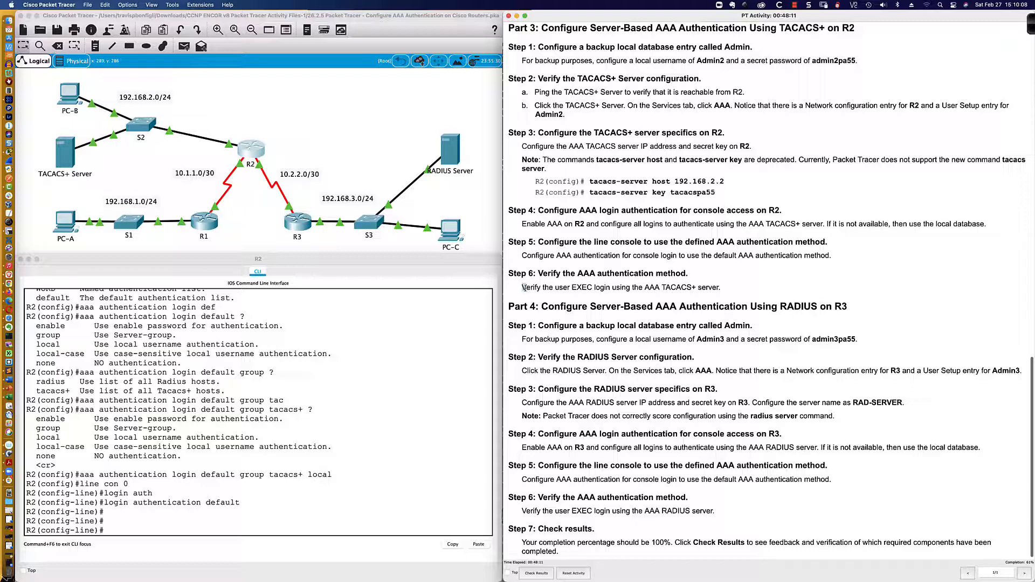
{"action": "left_click_drag", "start_coordinate": [521, 287], "coordinate": [719, 288]}
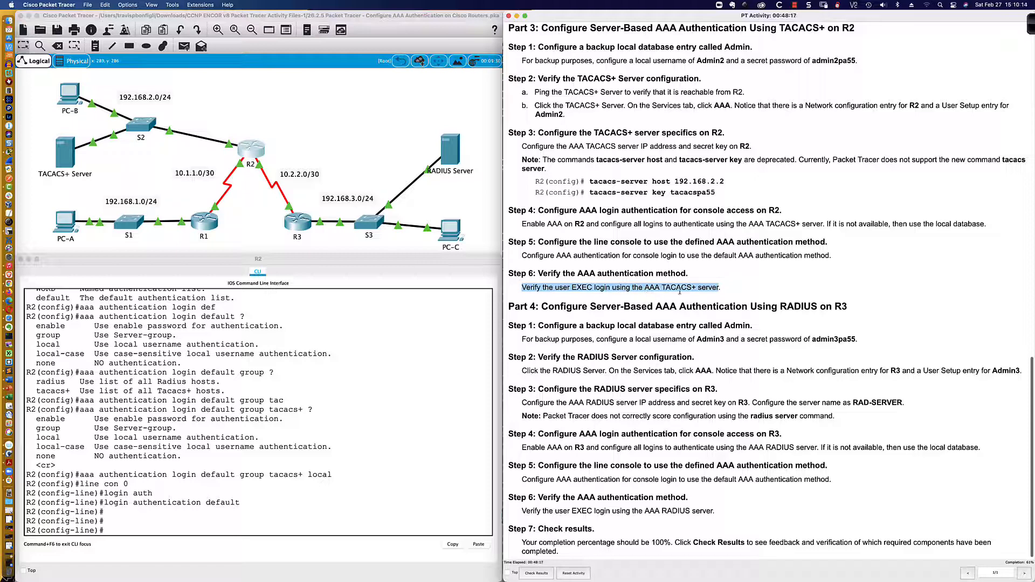
{"action": "left_click", "coordinate": [411, 452]}
Leave configuration mode and save R2's running configuration with wri mem
{"action": "type", "text": "end"}
{"action": "key", "text": "Return"}
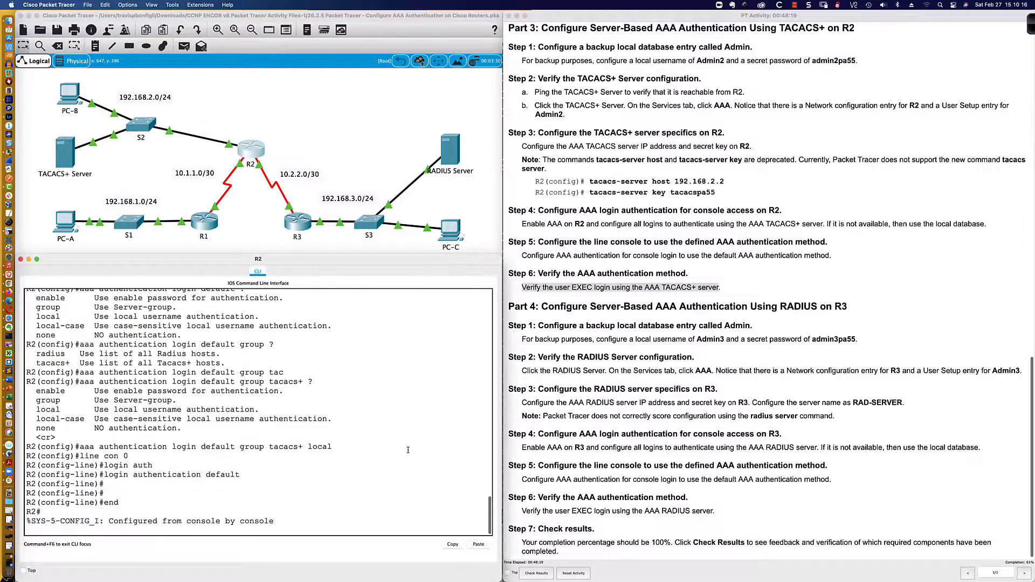
{"action": "key", "text": "Return"}
{"action": "key", "text": "Return"}
{"action": "key", "text": "Return"}
{"action": "type", "text": "wri mem"}
{"action": "key", "text": "Return"}
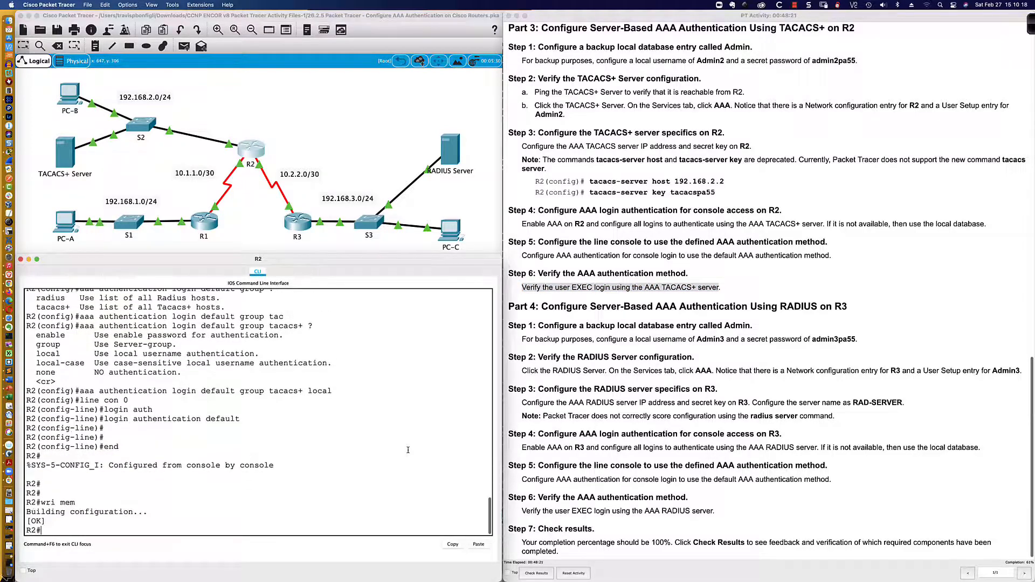
{"action": "key", "text": "Return"}
{"action": "key", "text": "Return"}
{"action": "key", "text": "Return"}
{"action": "key", "text": "Return"}
Turn on debug aaa authentication, then log out to reach R2's login prompt
{"action": "type", "text": "de"}
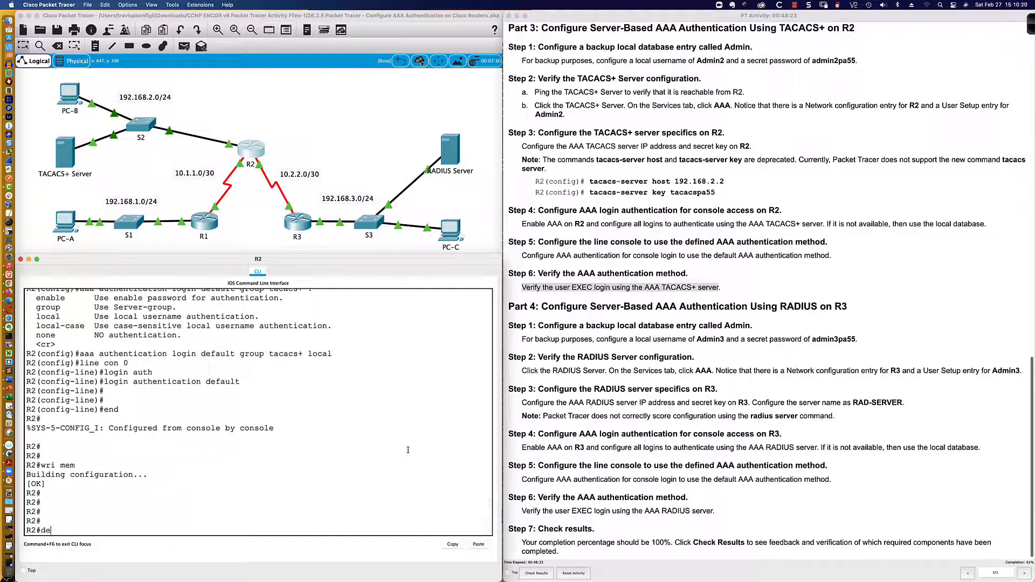
{"action": "type", "text": "bug aaa auth"}
{"action": "key", "text": "Tab"}
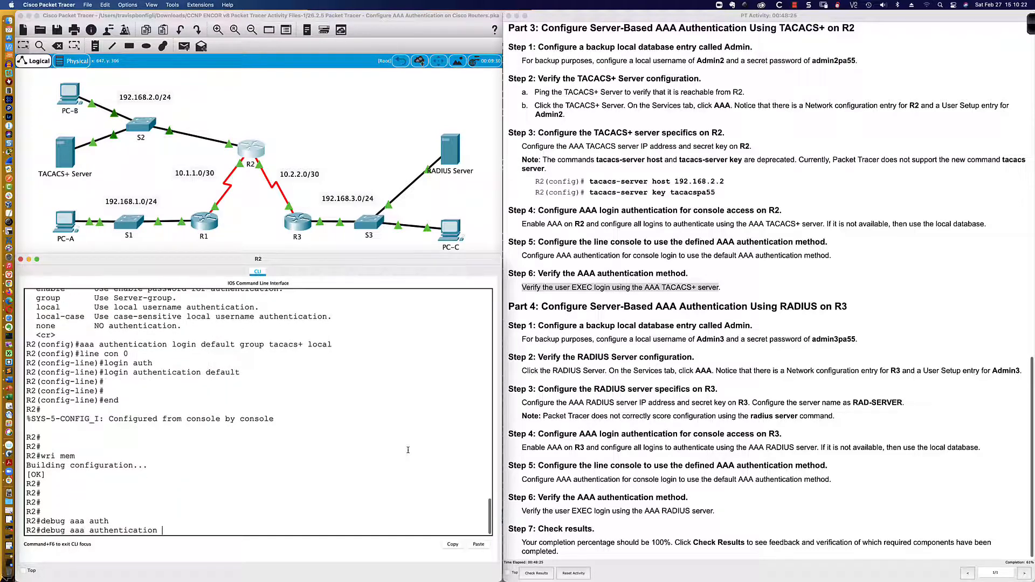
{"action": "type", "text": "?"}
{"action": "key", "text": "Return"}
{"action": "key", "text": "Return"}
{"action": "key", "text": "Return"}
{"action": "key", "text": "Return"}
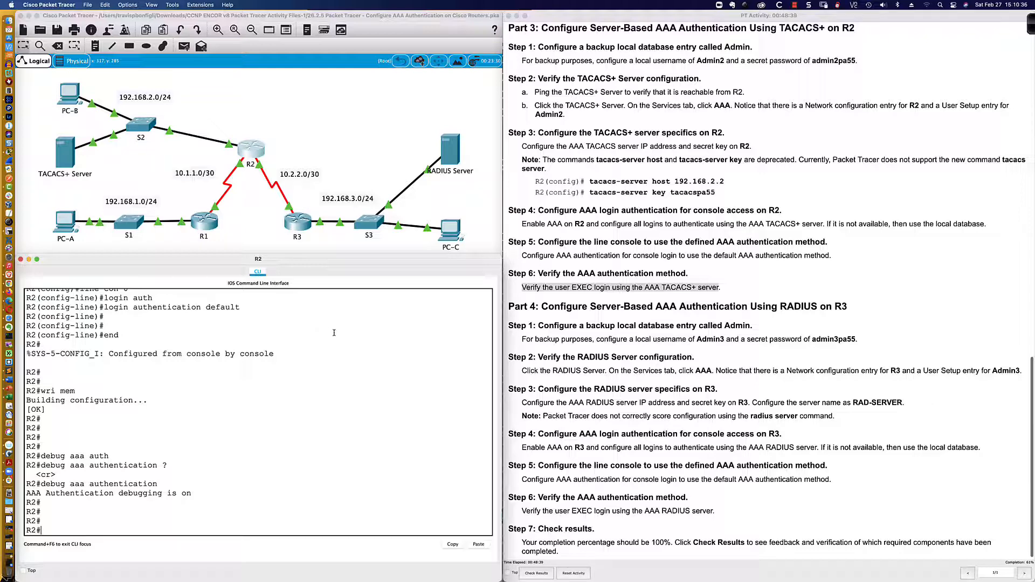
{"action": "type", "text": "exit"}
{"action": "key", "text": "Return"}
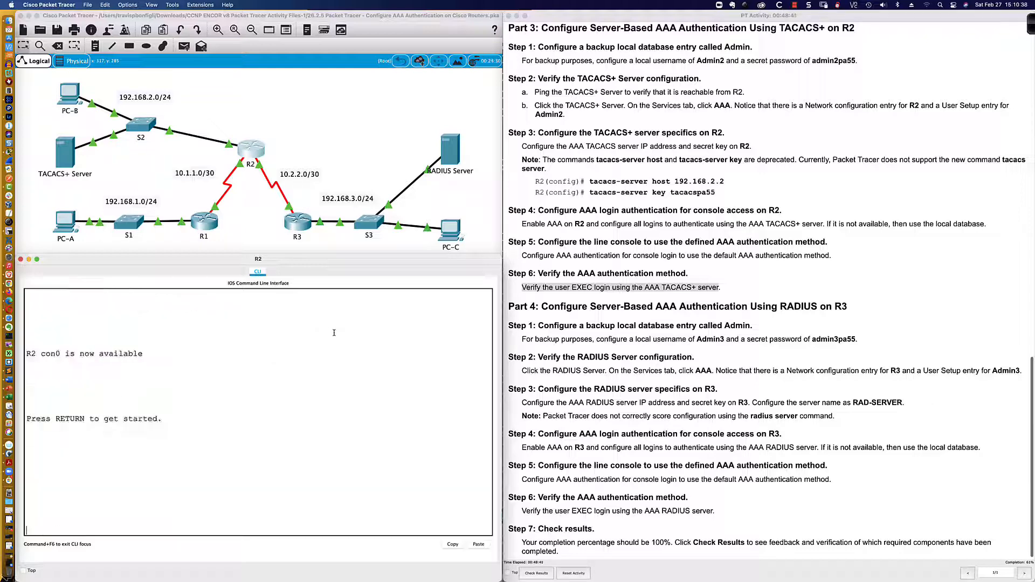
{"action": "key", "text": "Return"}
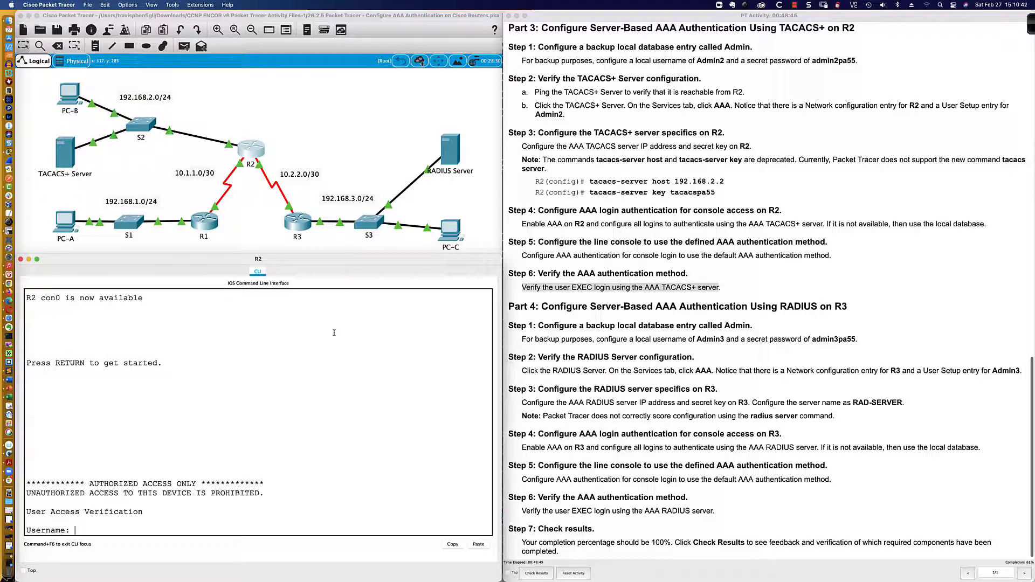
Log in to R2 as Admin2 with its password after a rejected lowercase 'admin2' attempt
{"action": "type", "text": "admin2"}
{"action": "key", "text": "Return"}
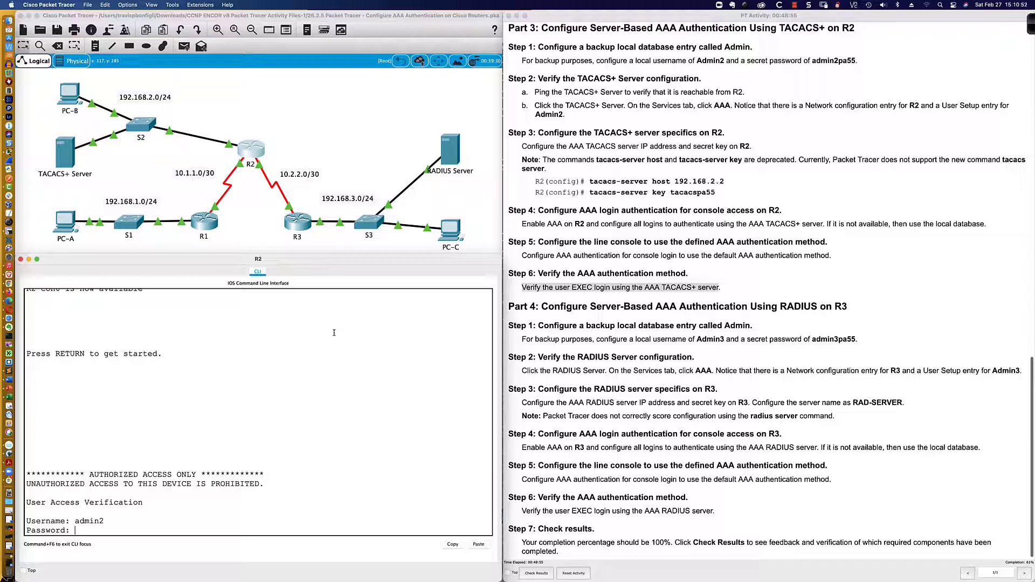
{"action": "key", "text": "Return"}
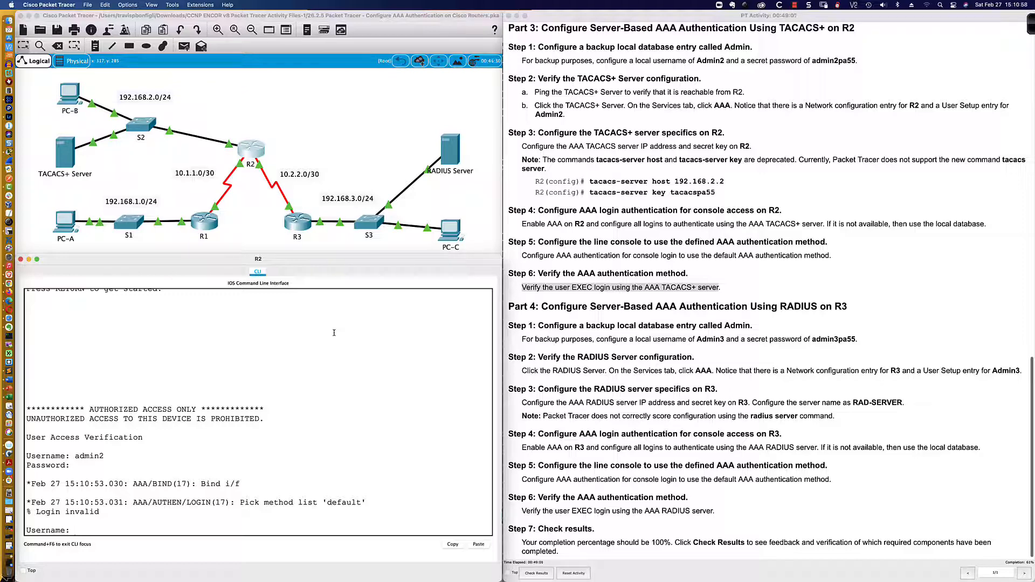
{"action": "type", "text": "Admin2"}
{"action": "key", "text": "Return"}
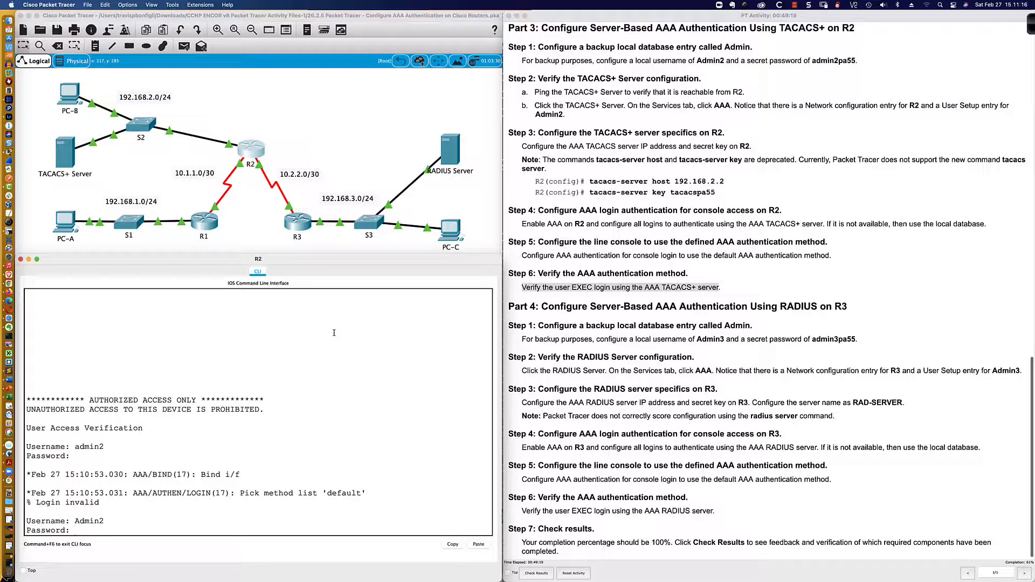
{"action": "key", "text": "Return"}
{"action": "key", "text": "Return"}
{"action": "key", "text": "Return"}
{"action": "key", "text": "Return"}
{"action": "key", "text": "Return"}
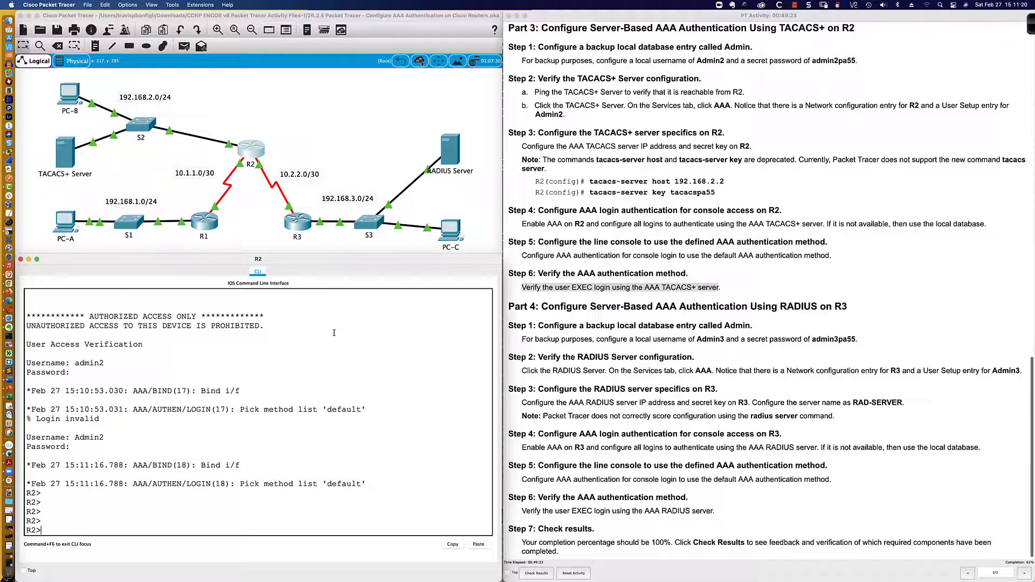
{"action": "key", "text": "Return"}
{"action": "key", "text": "Return"}
{"action": "key", "text": "Return"}
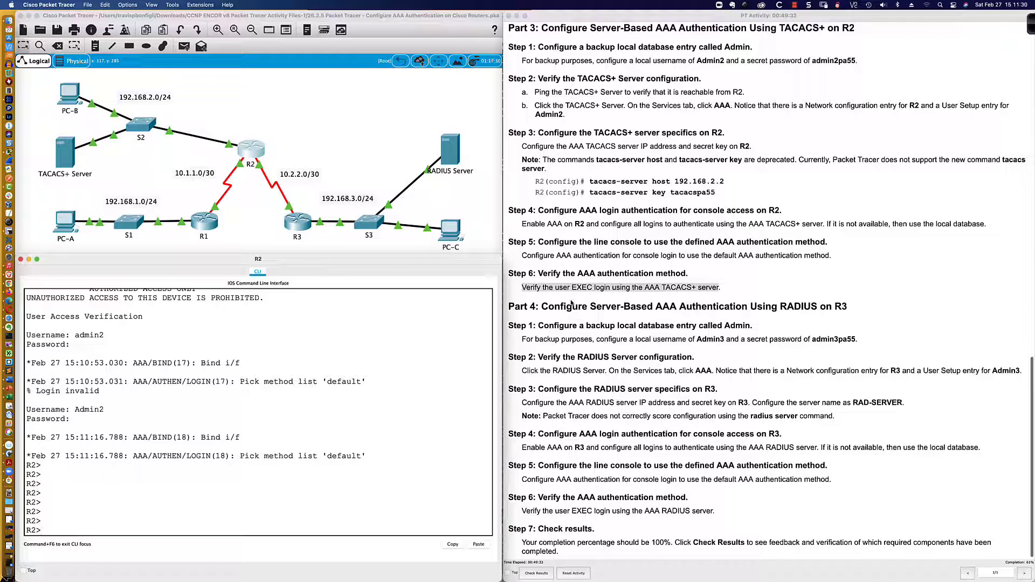
Highlight the Part 4 RADIUS heading in the lab instructions
{"action": "left_click", "coordinate": [543, 306]}
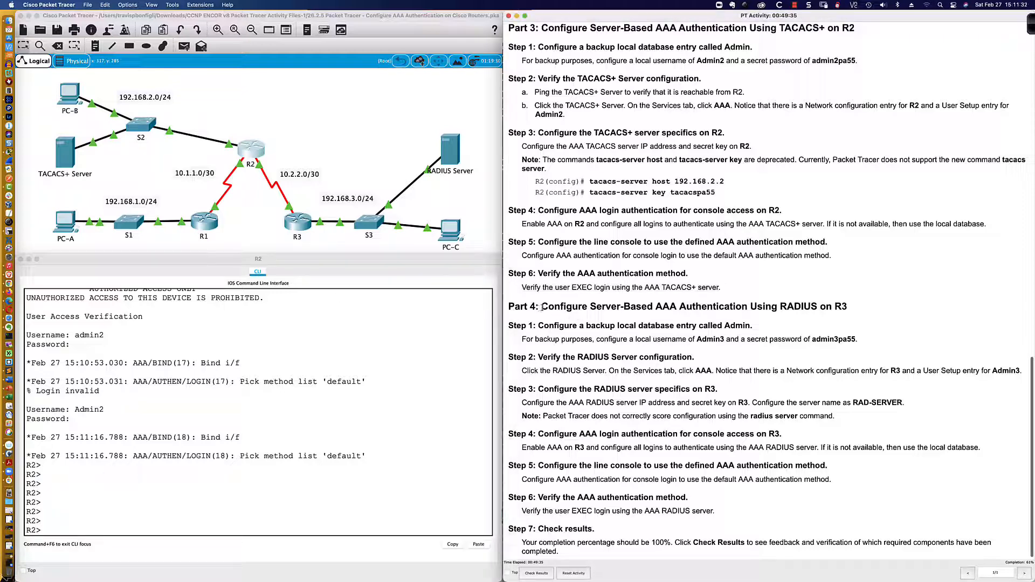
{"action": "left_click_drag", "start_coordinate": [541, 307], "coordinate": [844, 310]}
{"action": "scroll", "coordinate": [566, 313], "scroll_direction": "down", "scroll_amount": 1}
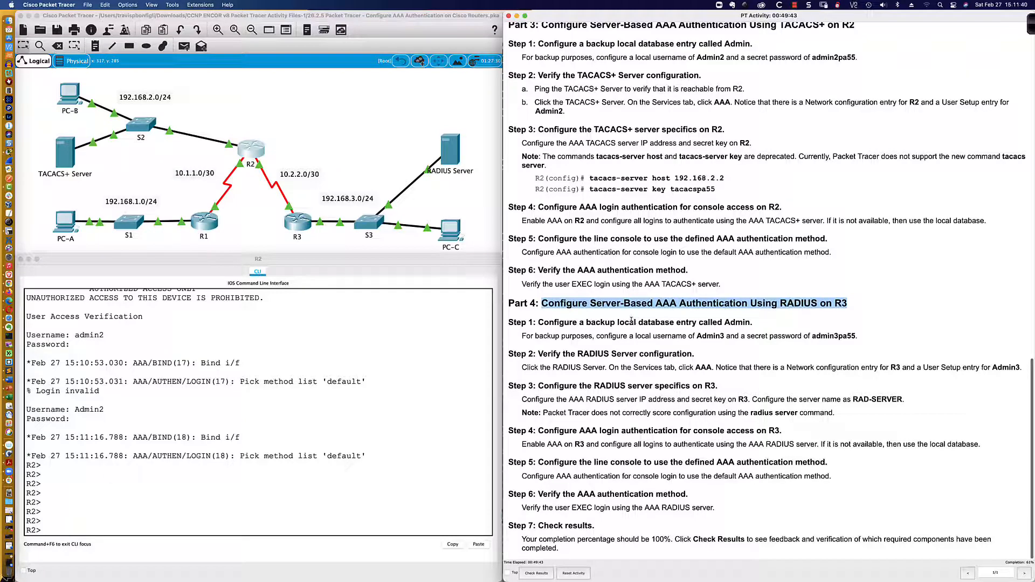
Open R3's command-line window, enlarge it in the lower left, and switch to SecureCRT
{"action": "left_click", "coordinate": [300, 221]}
{"action": "left_click", "coordinate": [301, 221]}
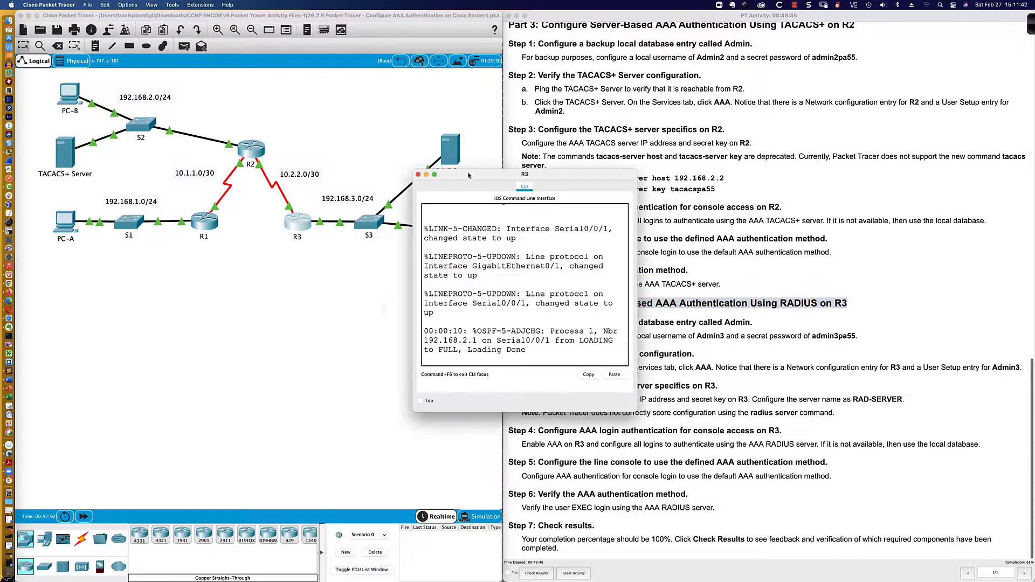
{"action": "left_click_drag", "start_coordinate": [399, 150], "coordinate": [69, 346]}
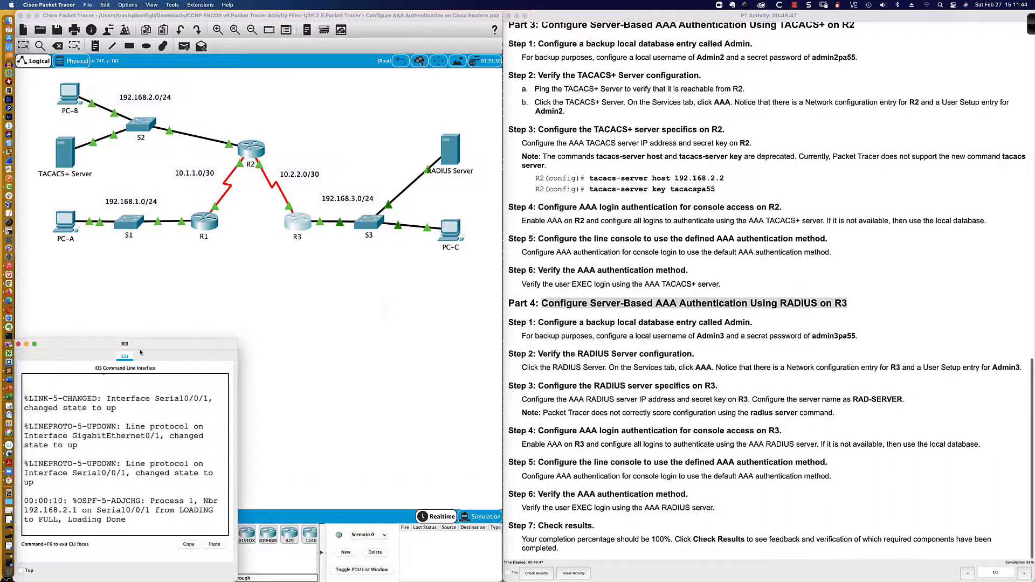
{"action": "left_click_drag", "start_coordinate": [235, 338], "coordinate": [500, 260]}
{"action": "key", "text": "super+Tab"}
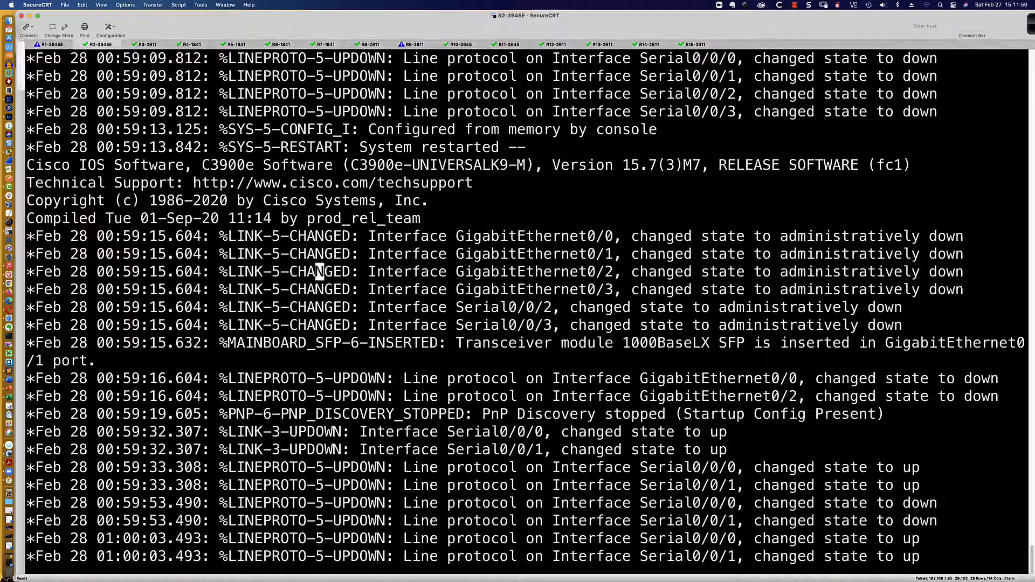
Put the R2 router into global configuration mode with en and conf t
{"action": "key", "text": "Return"}
{"action": "key", "text": "Return"}
{"action": "key", "text": "Return"}
{"action": "key", "text": "Return"}
{"action": "key", "text": "Return"}
{"action": "key", "text": "Return"}
{"action": "key", "text": "Return"}
{"action": "key", "text": "Return"}
{"action": "key", "text": "Return"}
{"action": "key", "text": "Return"}
{"action": "key", "text": "Return"}
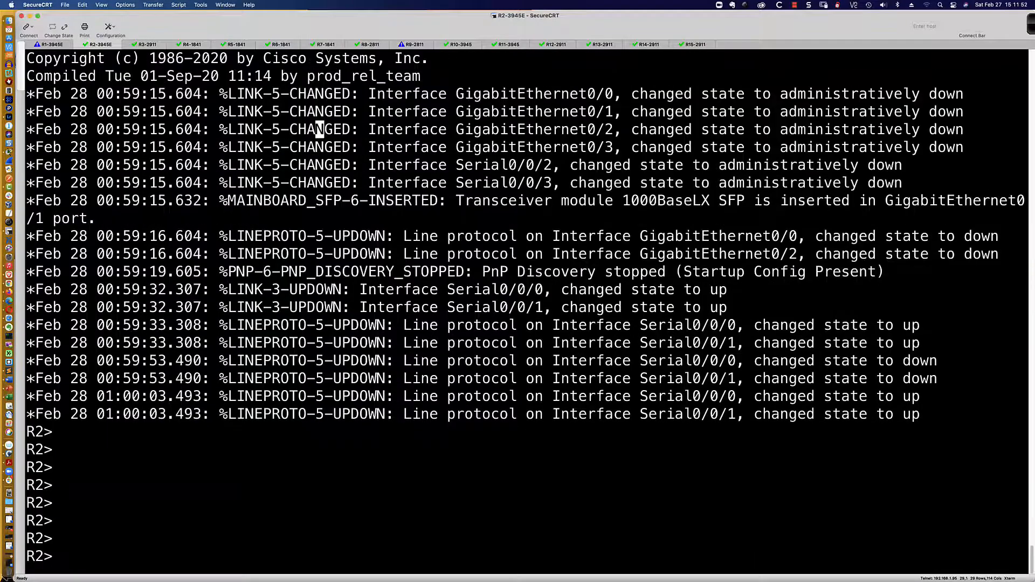
{"action": "type", "text": "en"}
{"action": "key", "text": "Return"}
{"action": "key", "text": "Return"}
{"action": "key", "text": "Return"}
{"action": "key", "text": "Return"}
{"action": "key", "text": "Return"}
{"action": "key", "text": "Return"}
{"action": "key", "text": "Return"}
{"action": "key", "text": "Return"}
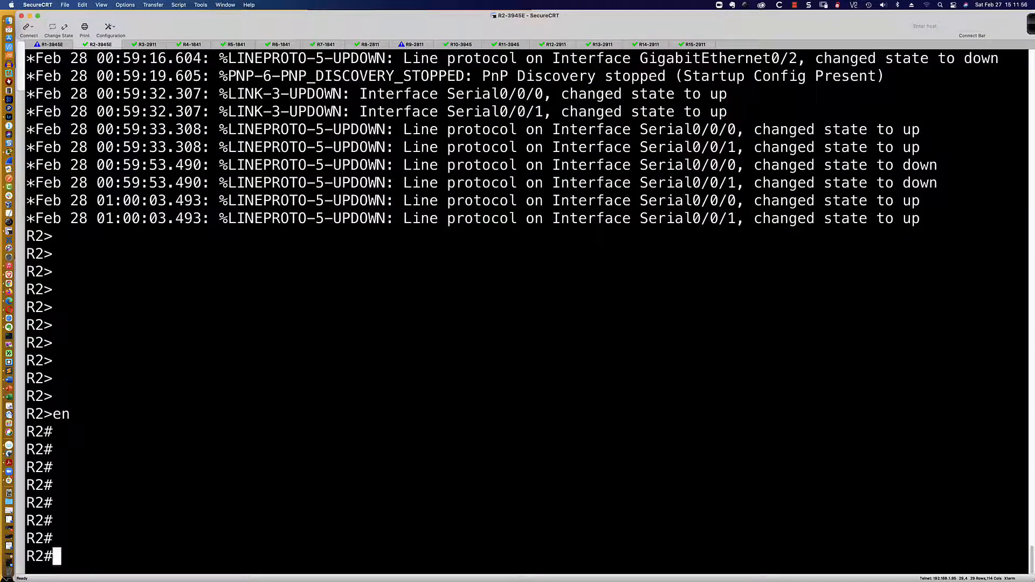
{"action": "type", "text": "conf t"}
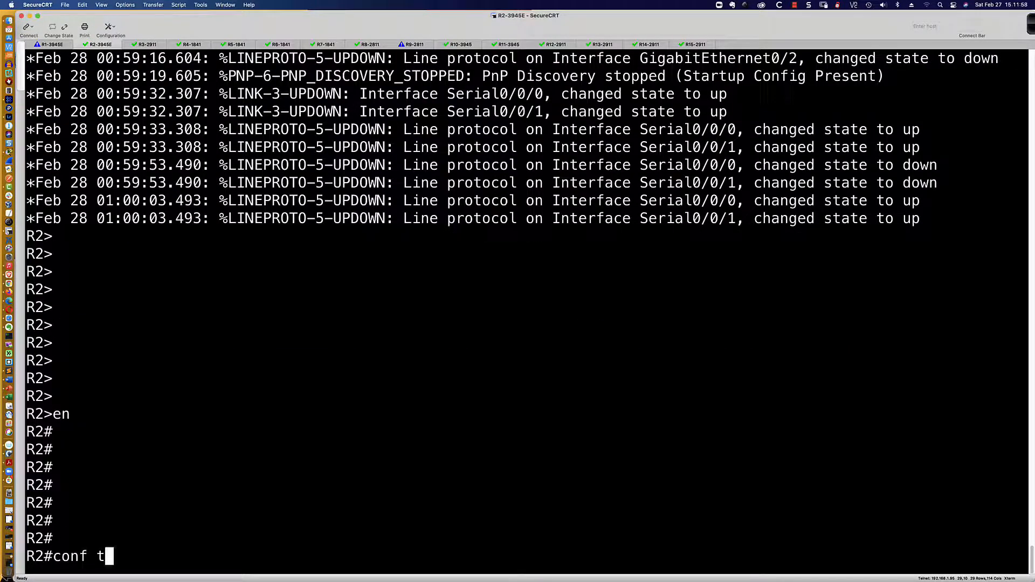
{"action": "key", "text": "Return"}
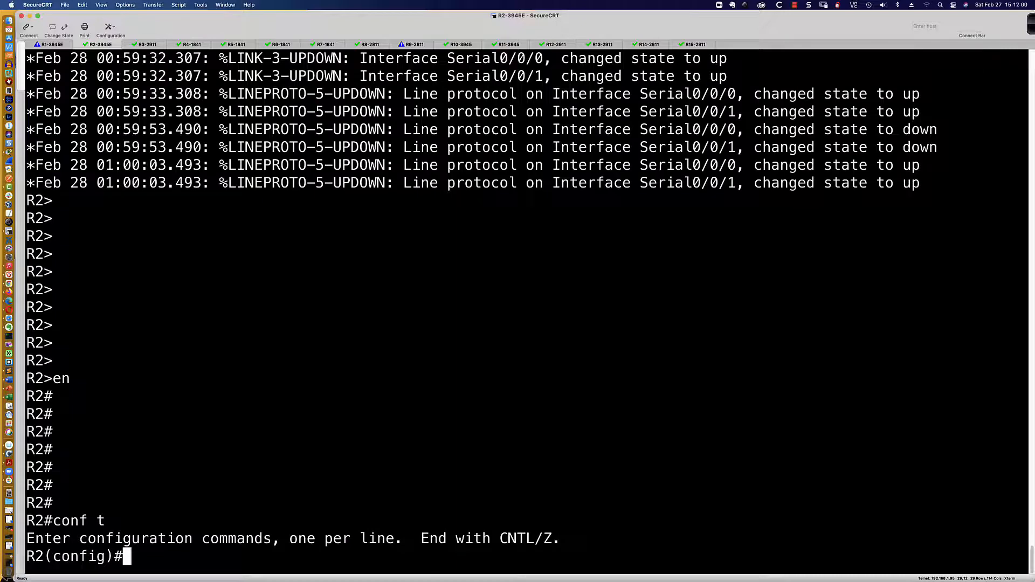
Check 'tacacs ?' help on the R8-2811 session, then leave it
{"action": "left_click", "coordinate": [370, 43]}
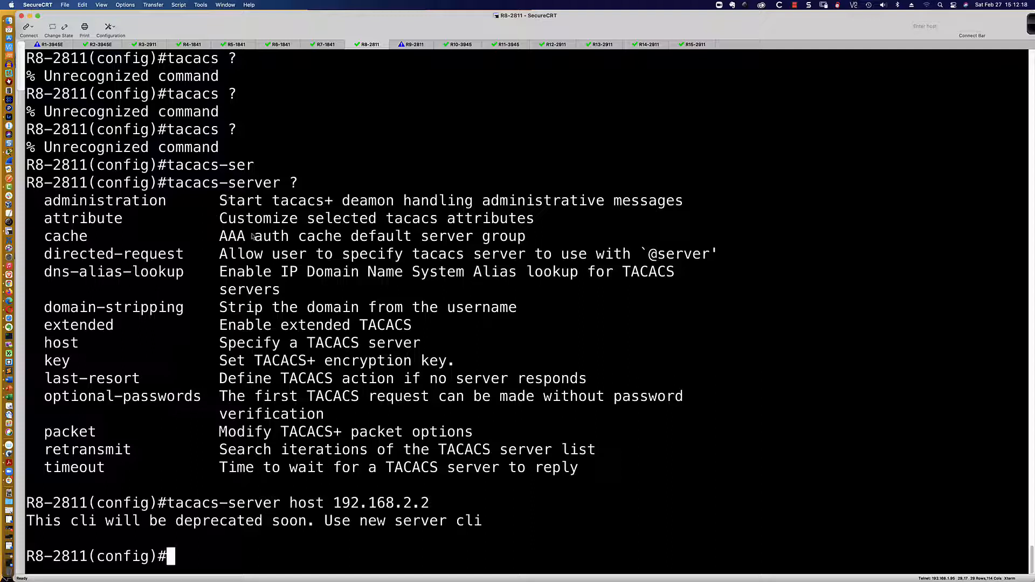
{"action": "type", "text": "tacacs ?"}
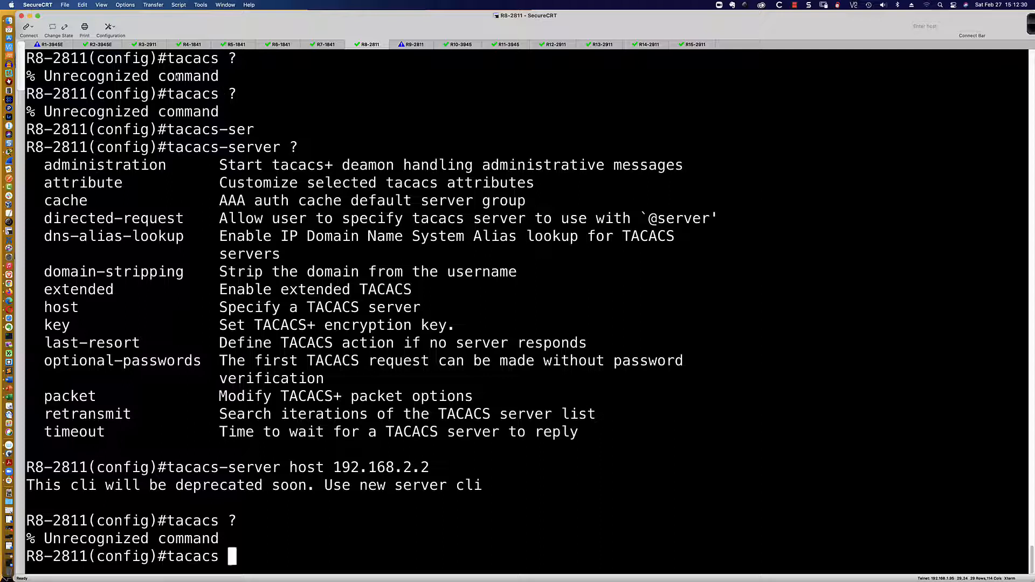
{"action": "left_click", "coordinate": [53, 45]}
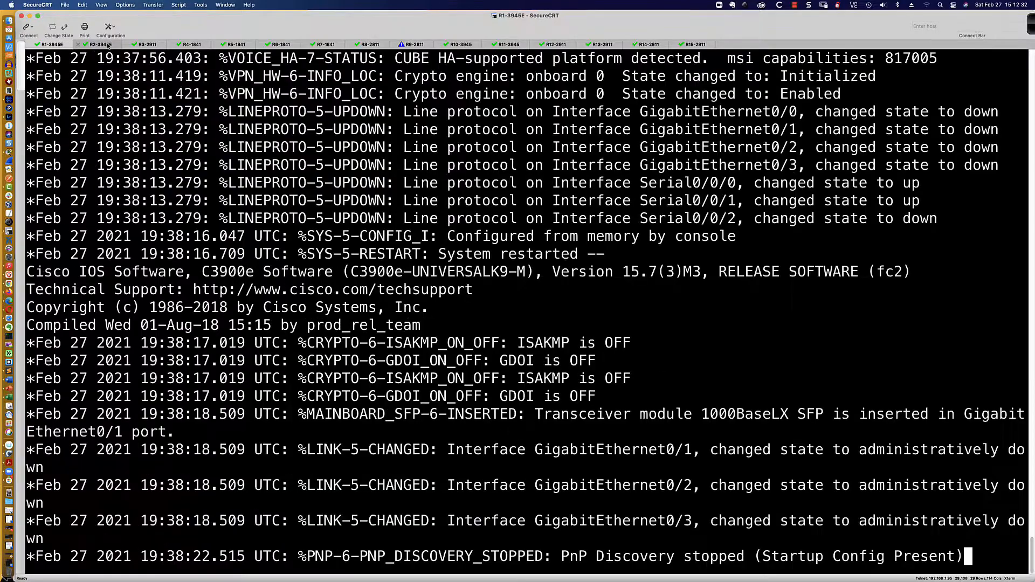
Enable aaa new-model on R2 after the tacacs command is rejected
{"action": "left_click", "coordinate": [100, 45]}
{"action": "key", "text": "Return"}
{"action": "key", "text": "Return"}
{"action": "key", "text": "Return"}
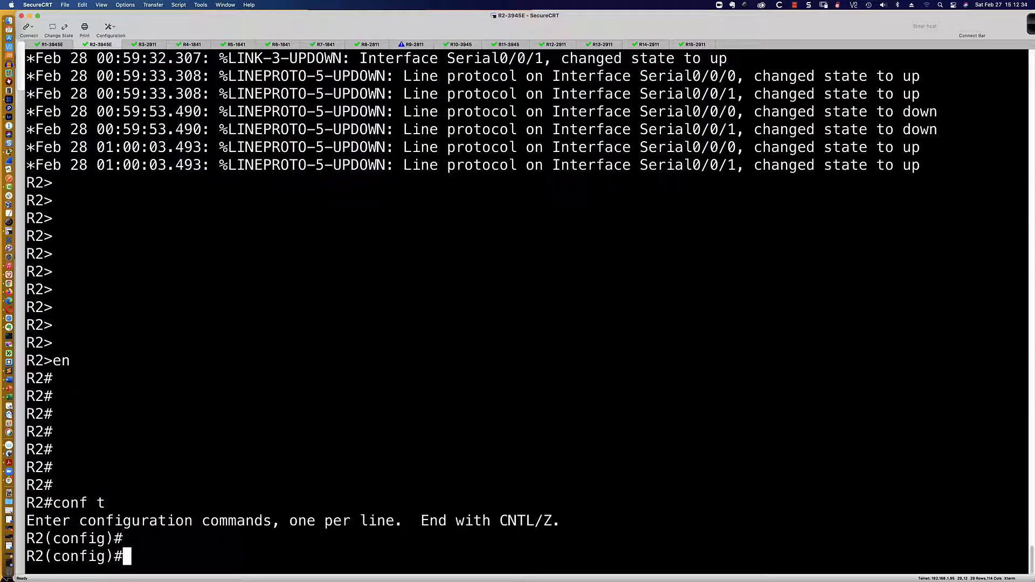
{"action": "type", "text": "tacacs ?"}
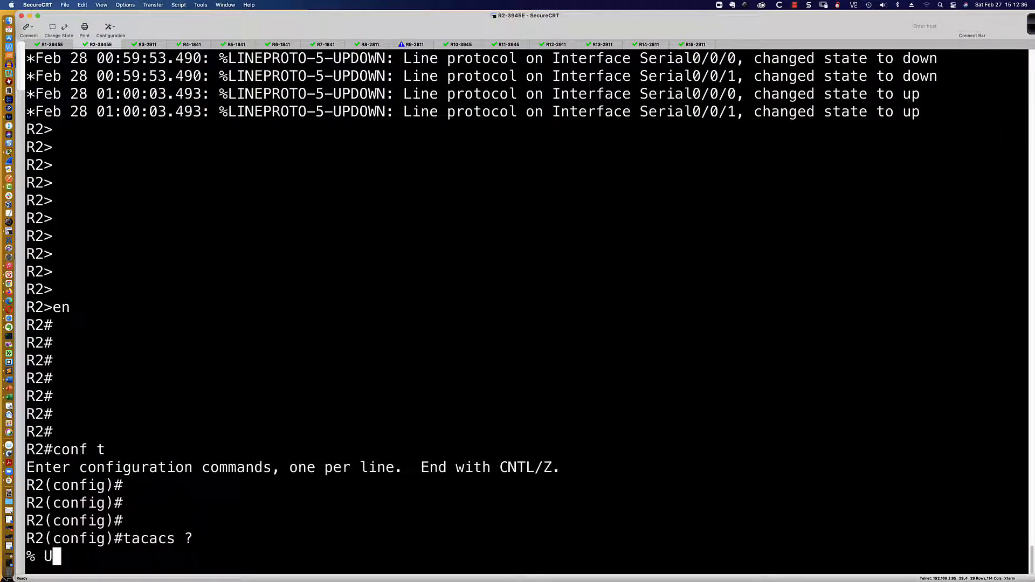
{"action": "key", "text": "BackSpace"}
{"action": "key", "text": "BackSpace"}
{"action": "key", "text": "BackSpace"}
{"action": "key", "text": "BackSpace"}
{"action": "key", "text": "BackSpace"}
{"action": "key", "text": "BackSpace"}
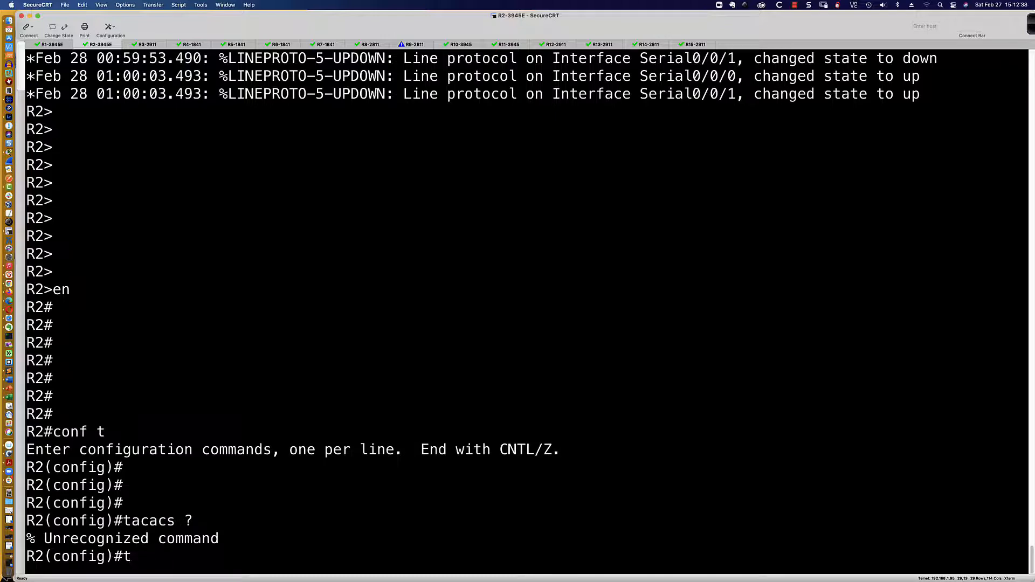
{"action": "type", "text": "aaa new-model"}
{"action": "key", "text": "Return"}
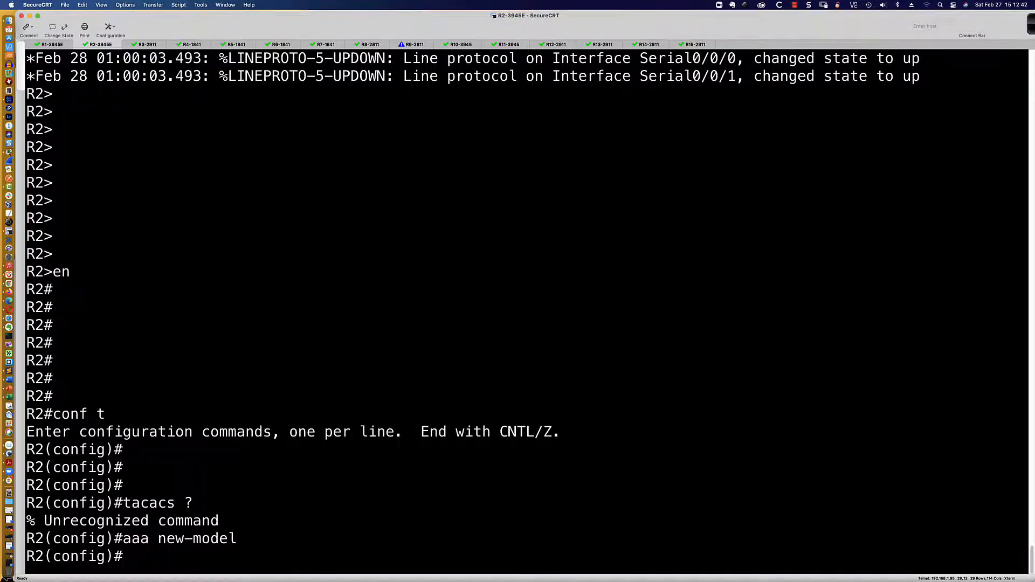
Enable aaa new-model on R8 and check 'tacacs ?' help
{"action": "type", "text": "tacacs ?"}
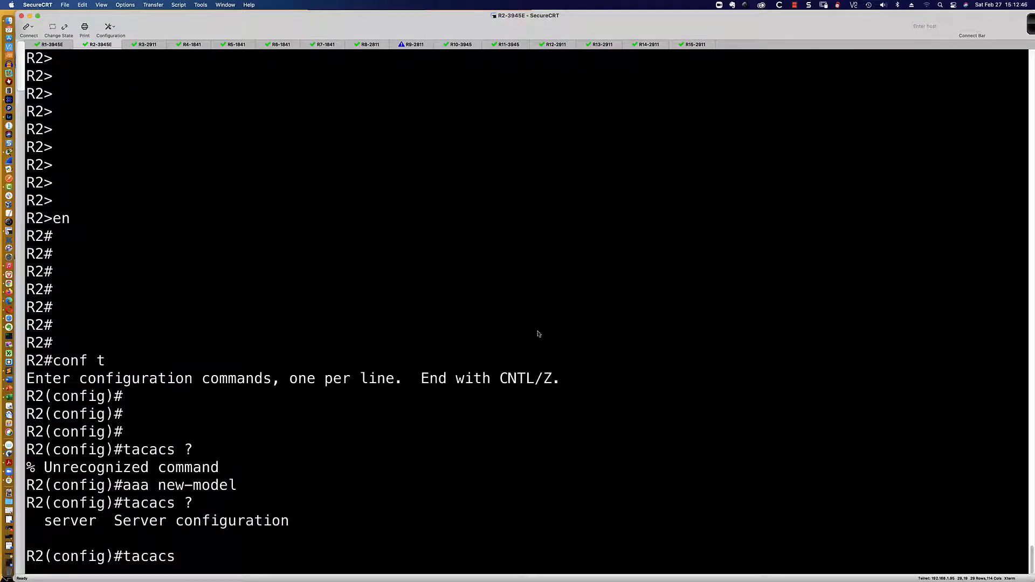
{"action": "key", "text": "BackSpace"}
{"action": "key", "text": "BackSpace"}
{"action": "key", "text": "BackSpace"}
{"action": "key", "text": "BackSpace"}
{"action": "key", "text": "BackSpace"}
{"action": "key", "text": "BackSpace"}
{"action": "key", "text": "BackSpace"}
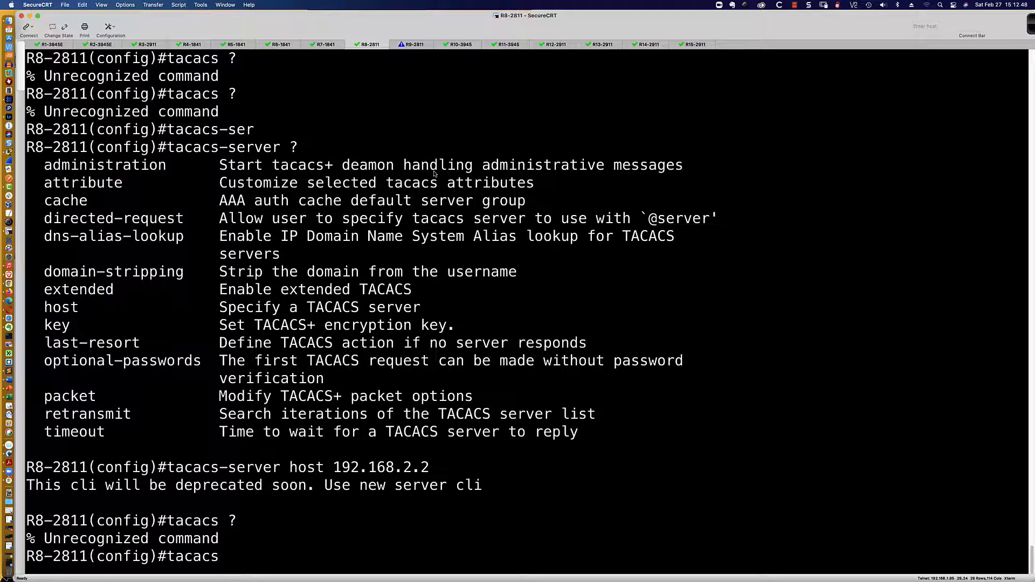
{"action": "type", "text": "aaa new-model"}
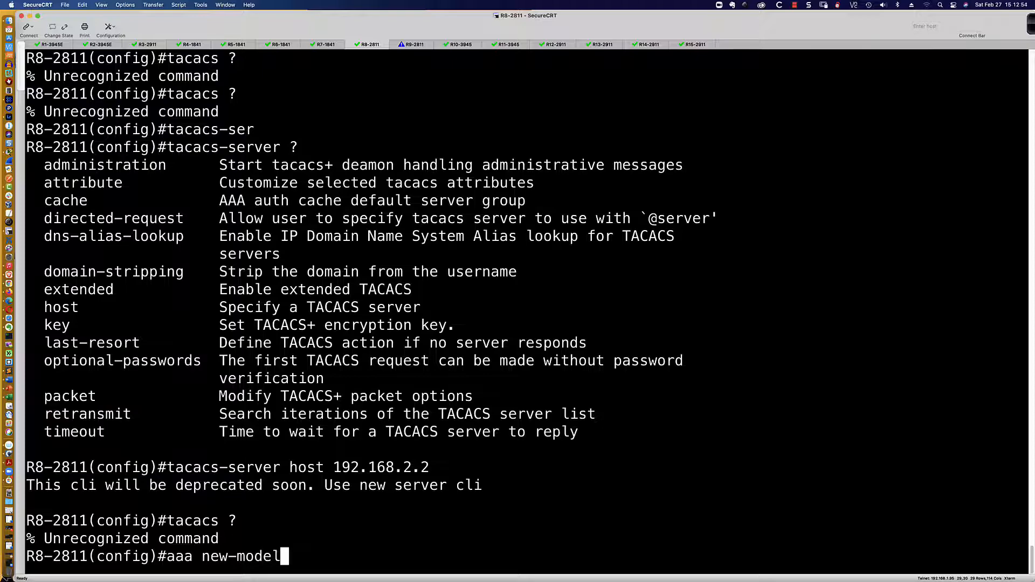
{"action": "key", "text": "Return"}
{"action": "type", "text": "tacacs ?"}
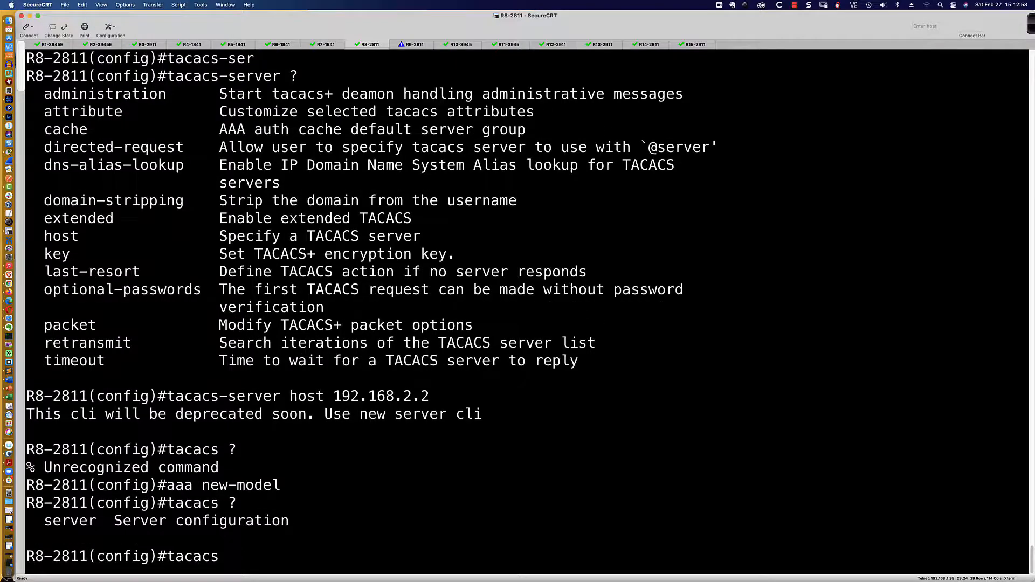
Back on R2, list the 'tacacs-server ?' options
{"action": "left_click", "coordinate": [54, 44]}
{"action": "left_click", "coordinate": [100, 45]}
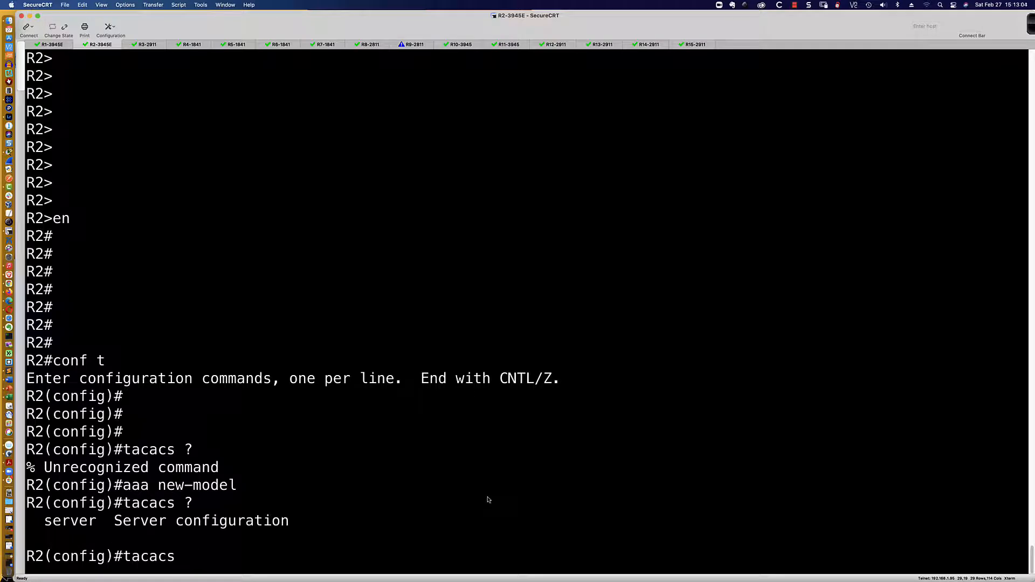
{"action": "key", "text": "BackSpace"}
{"action": "key", "text": "BackSpace"}
{"action": "type", "text": "x"}
{"action": "type", "text": "-server ?"}
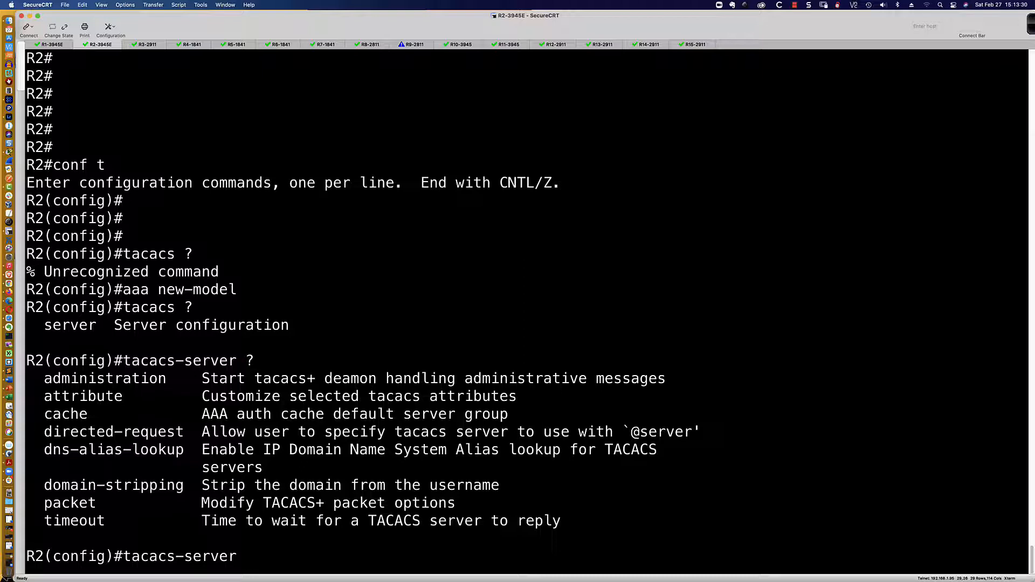
Define TACACS server TAC_SRVR_01 at 192.168.2.2 with its shared key
{"action": "key", "text": "BackSpace"}
{"action": "key", "text": "BackSpace"}
{"action": "key", "text": "BackSpace"}
{"action": "key", "text": "BackSpace"}
{"action": "key", "text": "BackSpace"}
{"action": "key", "text": "BackSpace"}
{"action": "key", "text": "BackSpace"}
{"action": "type", "text": "server "}
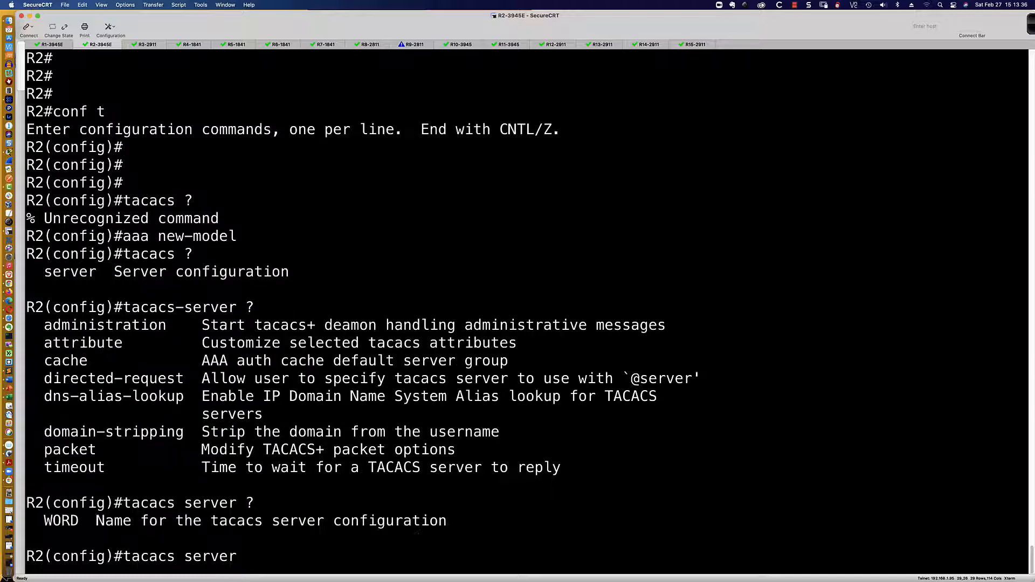
{"action": "type", "text": "TAC_SRVR_01"}
{"action": "key", "text": "Return"}
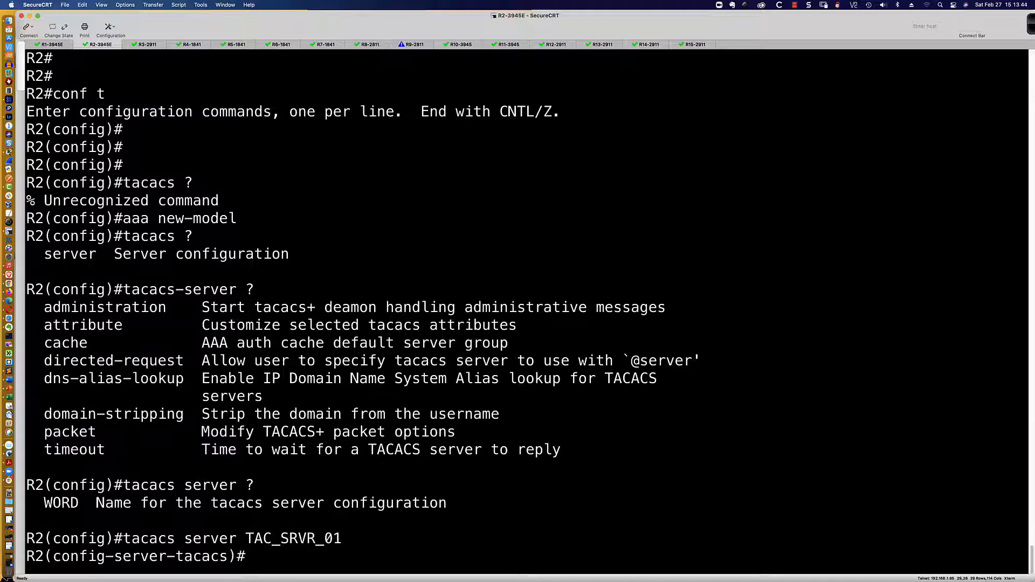
{"action": "type", "text": "?"}
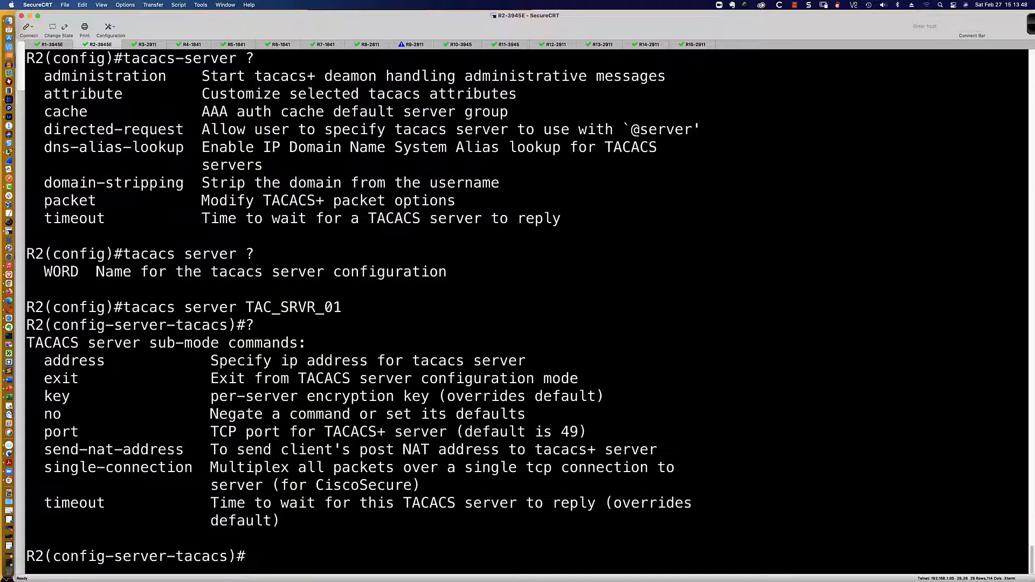
{"action": "type", "text": "add ipv4 192.168.2.2"}
{"action": "key", "text": "Return"}
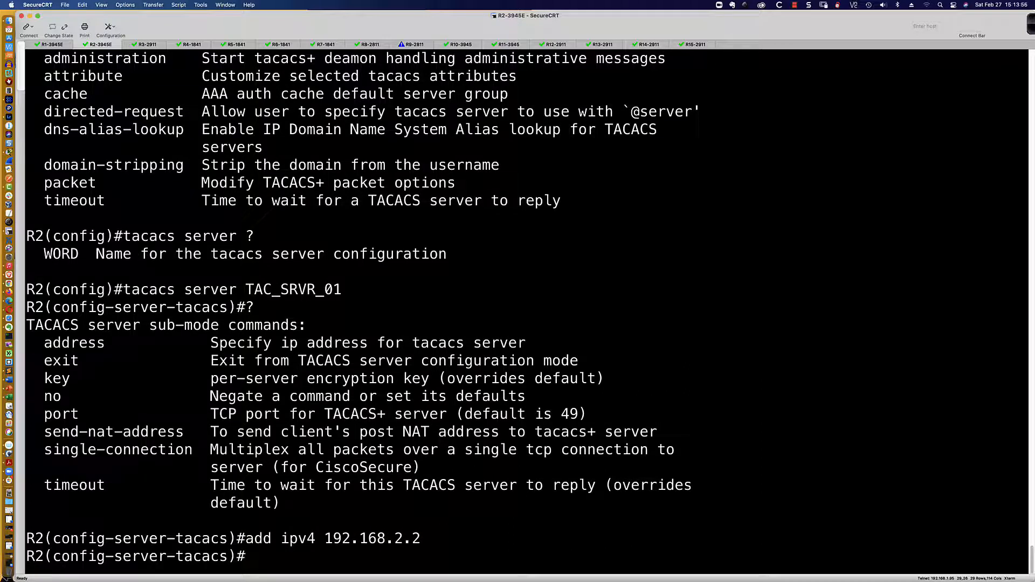
{"action": "type", "text": "key abc123"}
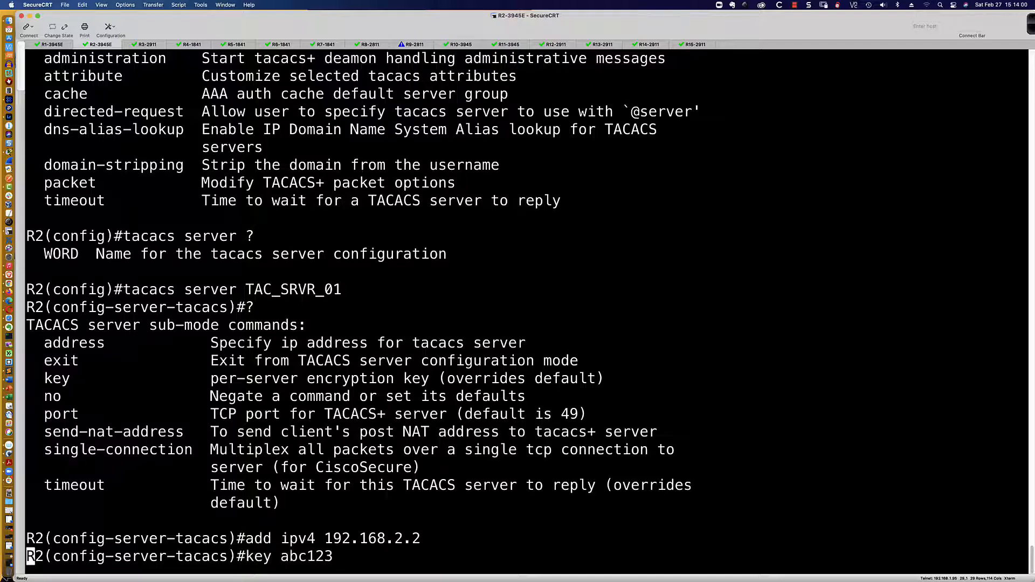
{"action": "key", "text": "Return"}
Define TAC_SRVR_02 at 192.168.2.3 with its own shared key and exit configuration mode
{"action": "type", "text": "tacacs)#ta"}
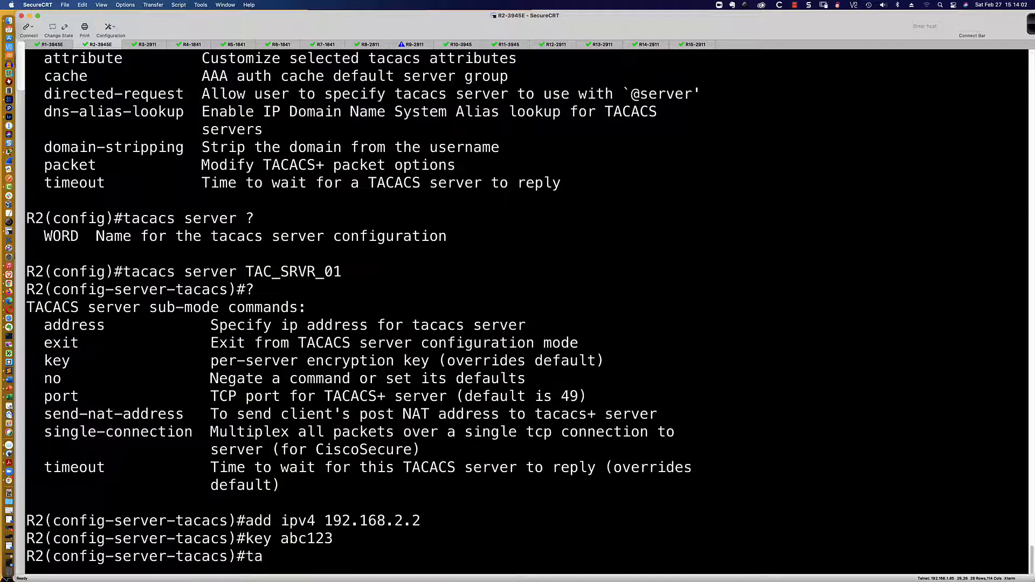
{"action": "type", "text": "cacs server TAC_"}
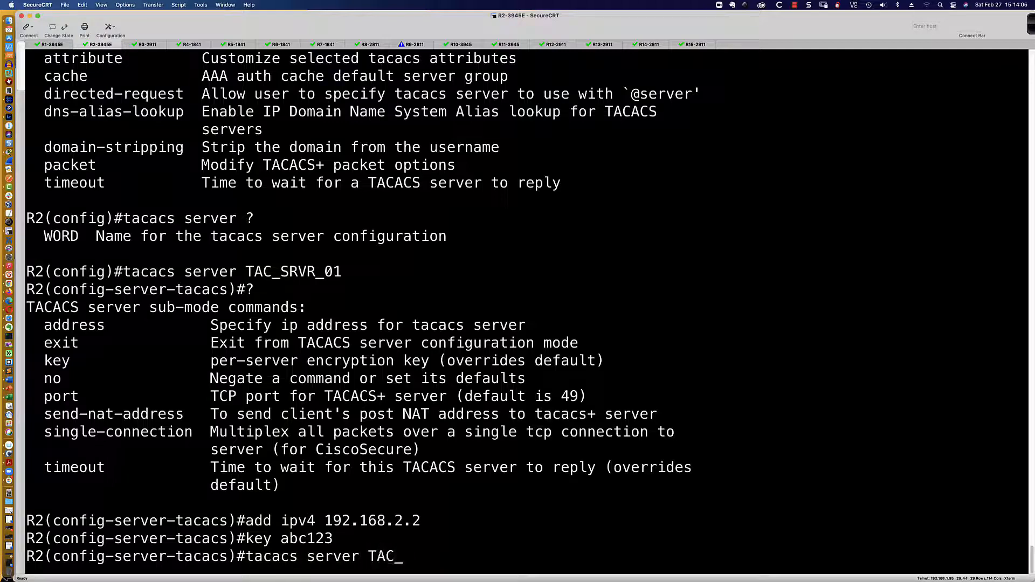
{"action": "type", "text": "SRVR_02"}
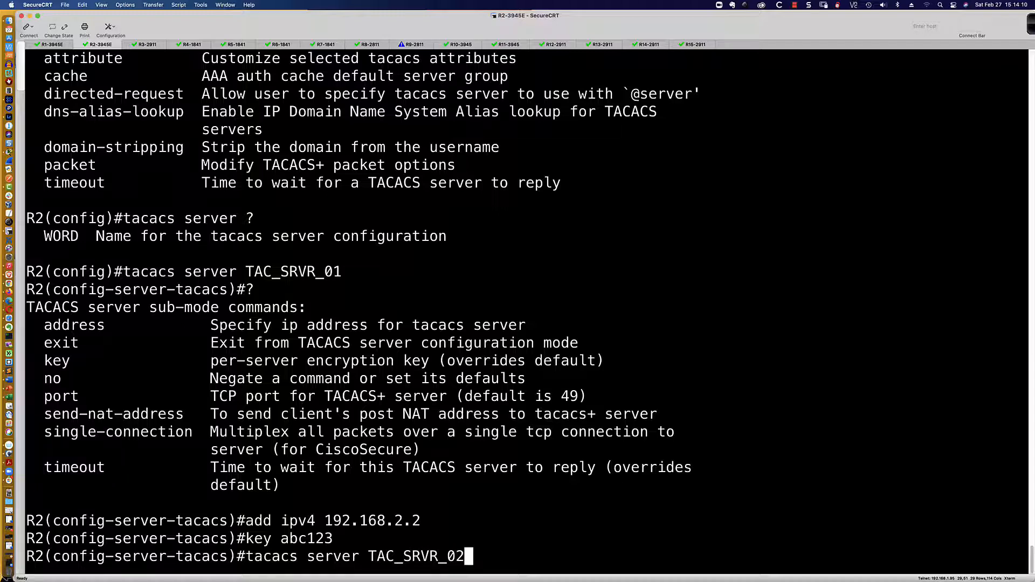
{"action": "key", "text": "Return"}
{"action": "type", "text": "acacs)#a"}
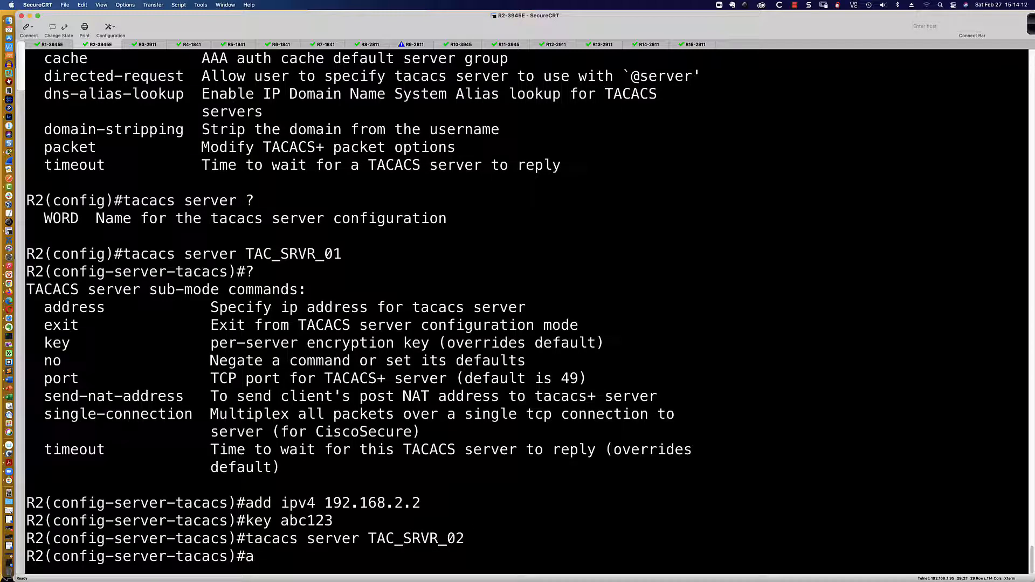
{"action": "type", "text": "dd ipv4 192.16"}
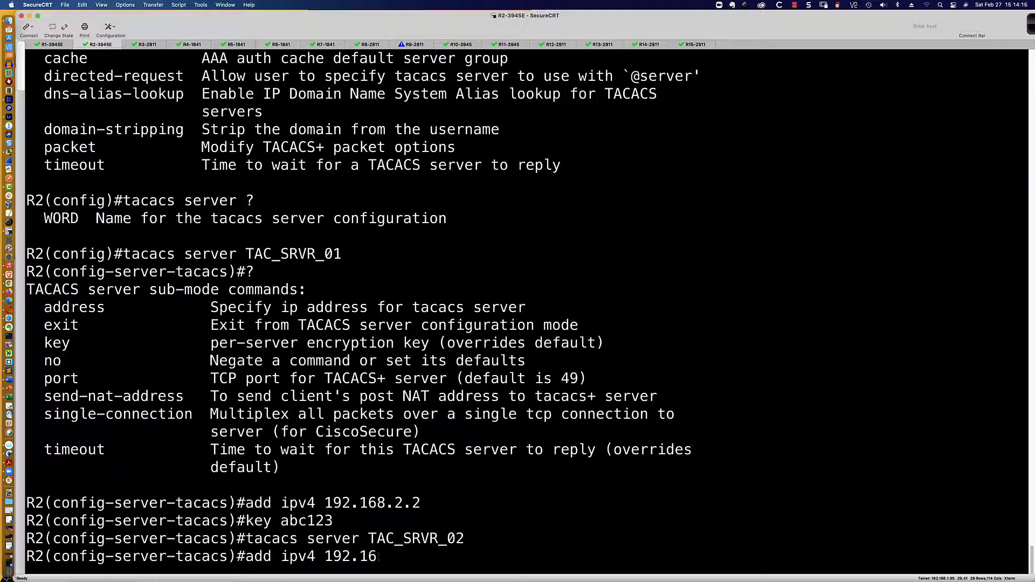
{"action": "type", "text": "8.2.3"}
{"action": "key", "text": "Return"}
{"action": "type", "text": "key xys123"}
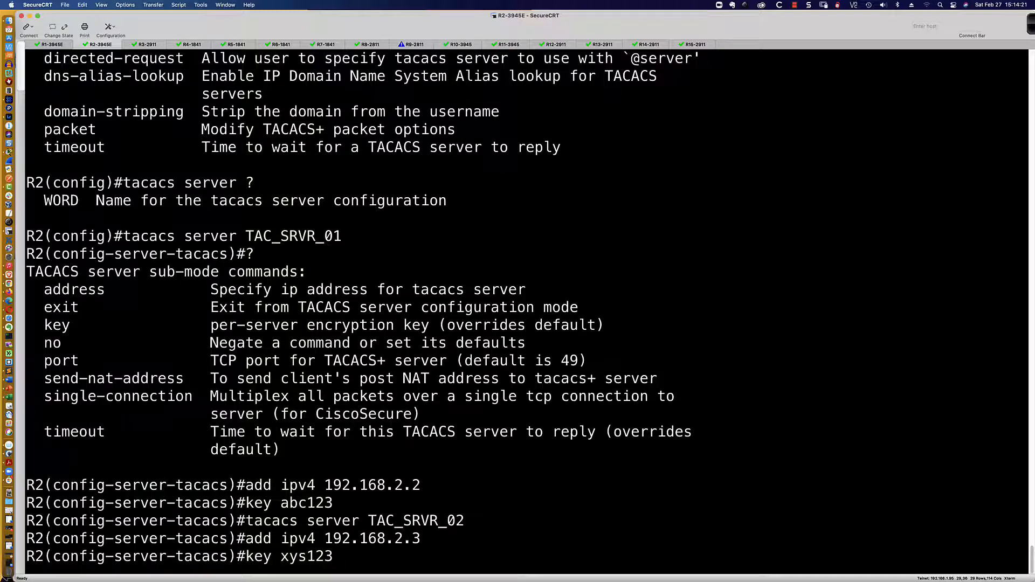
{"action": "key", "text": "Return"}
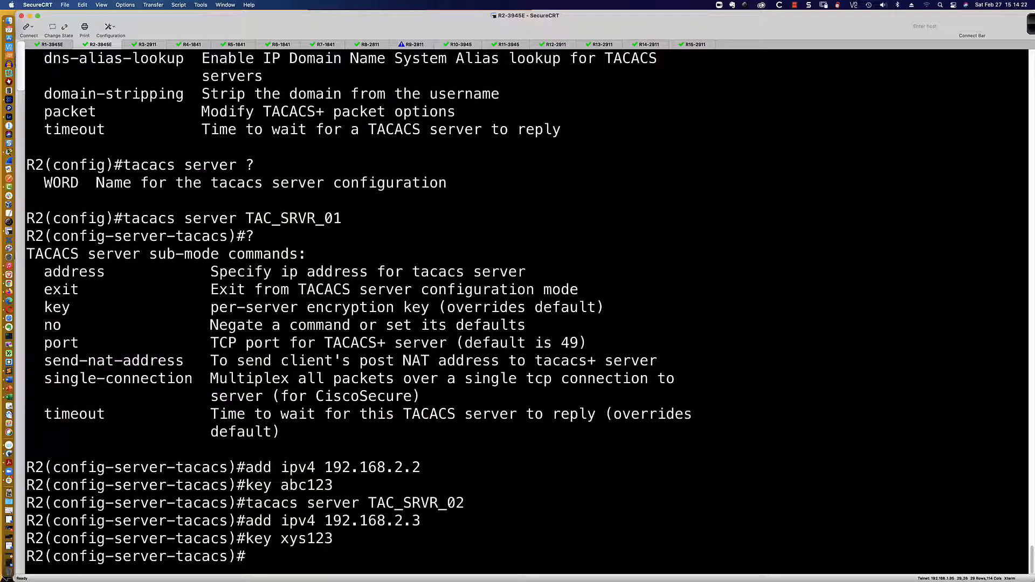
{"action": "type", "text": "end"}
{"action": "key", "text": "Return"}
{"action": "key", "text": "Return"}
{"action": "key", "text": "Return"}
{"action": "key", "text": "Return"}
Run 'sh run | sec tacacs' on R2 and highlight the TAC_SRVR_01 and TAC_SRVR_02 blocks
{"action": "type", "text": "sh"}
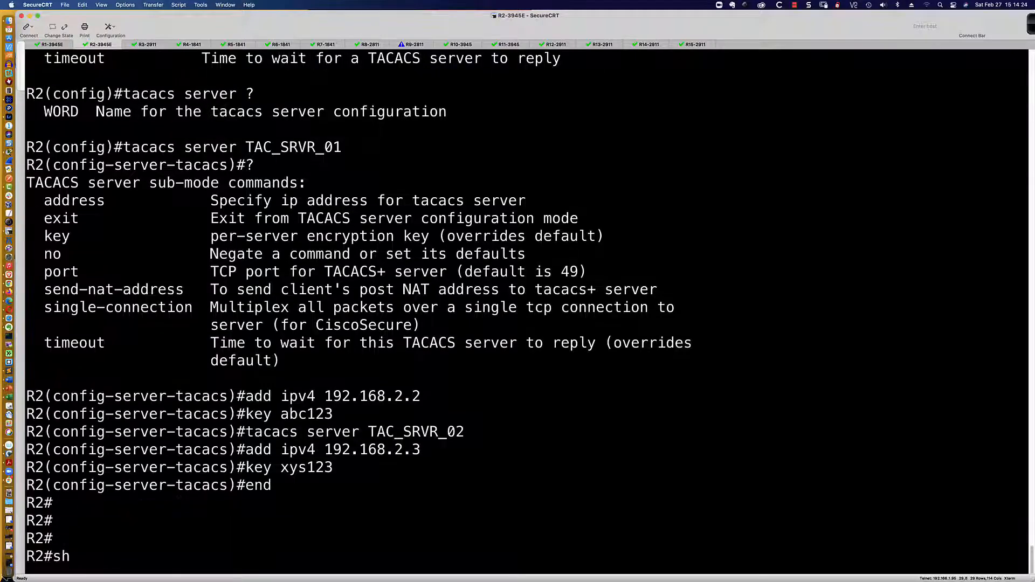
{"action": "type", "text": "r u"}
{"action": "key", "text": "BackSpace"}
{"action": "key", "text": "BackSpace"}
{"action": "key", "text": "BackSpace"}
{"action": "type", "text": "run"}
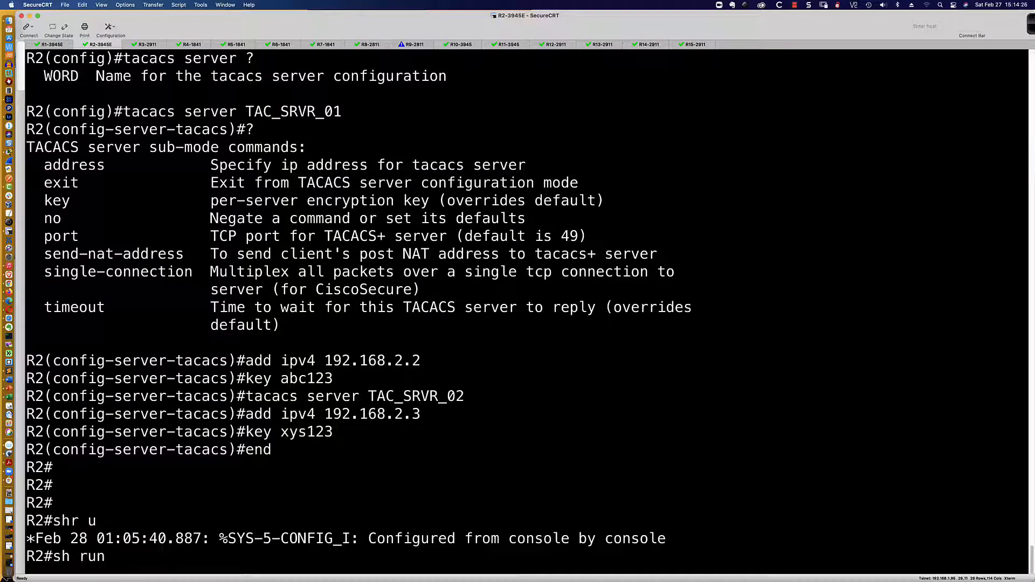
{"action": "type", "text": " | sec tacacs"}
{"action": "key", "text": "Return"}
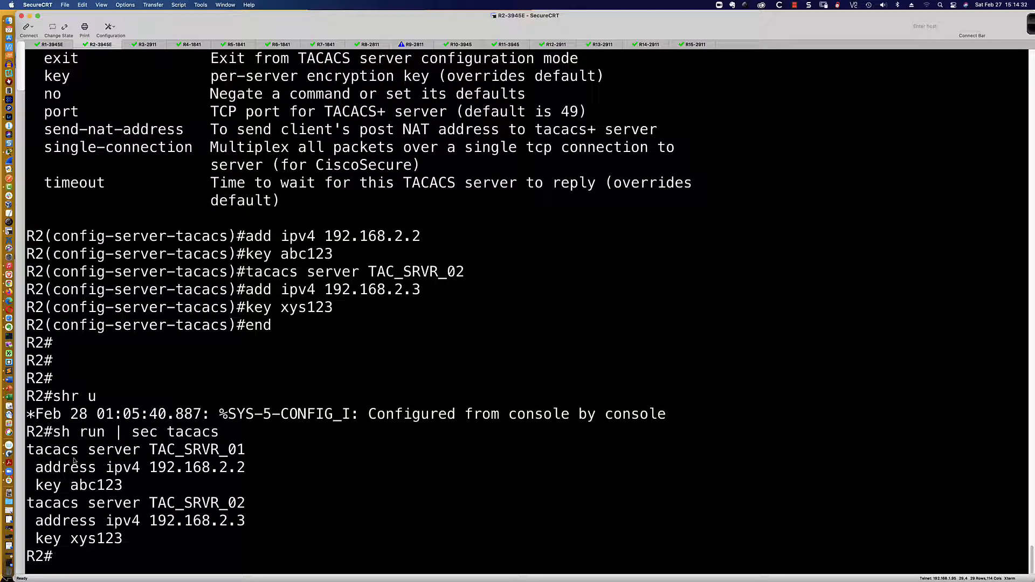
{"action": "left_click_drag", "start_coordinate": [29, 456], "coordinate": [135, 481]}
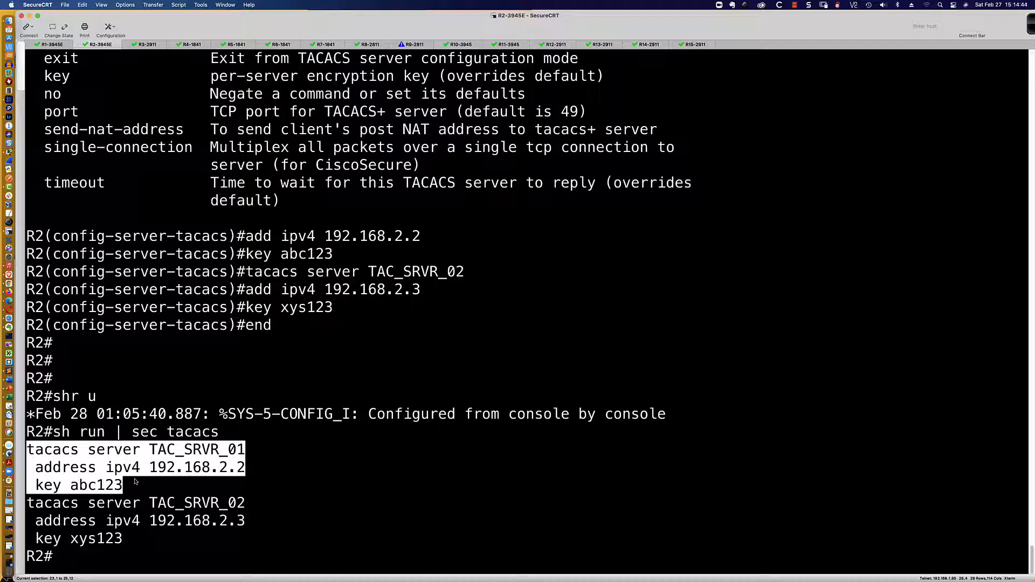
{"action": "left_click_drag", "start_coordinate": [134, 481], "coordinate": [141, 533]}
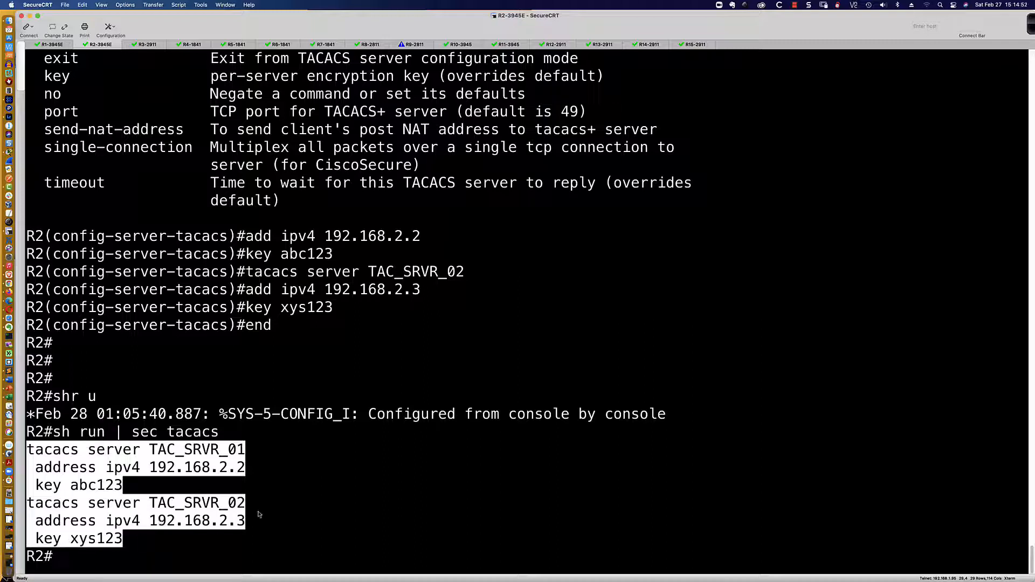
{"action": "left_click", "coordinate": [292, 514]}
Enter conf t, explore tacacs server help, and stage 'aaa group server tacacs+ TAC_SRVR_GROUP'
{"action": "type", "text": "conf t"}
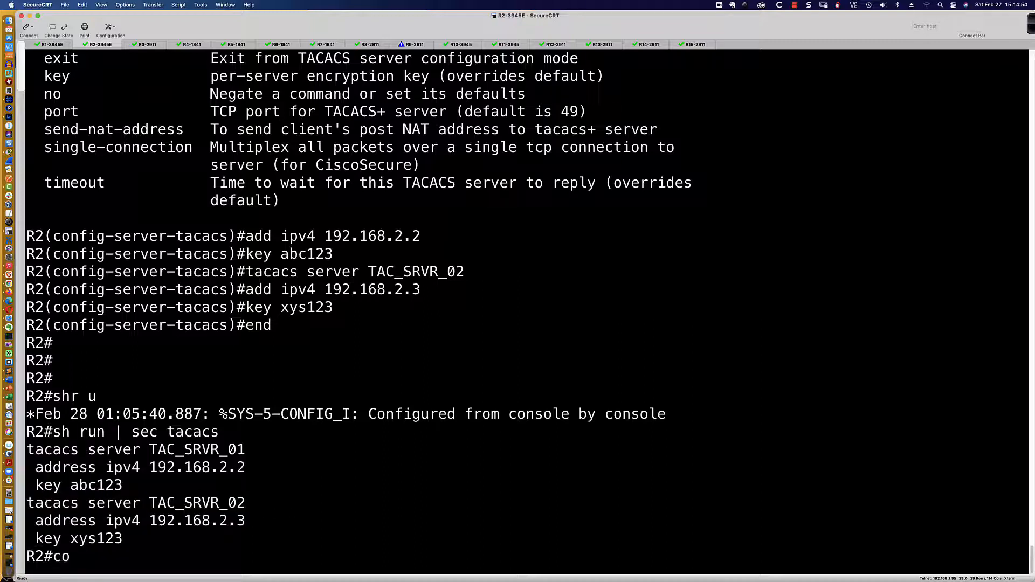
{"action": "key", "text": "Return"}
{"action": "type", "text": "tacacs"}
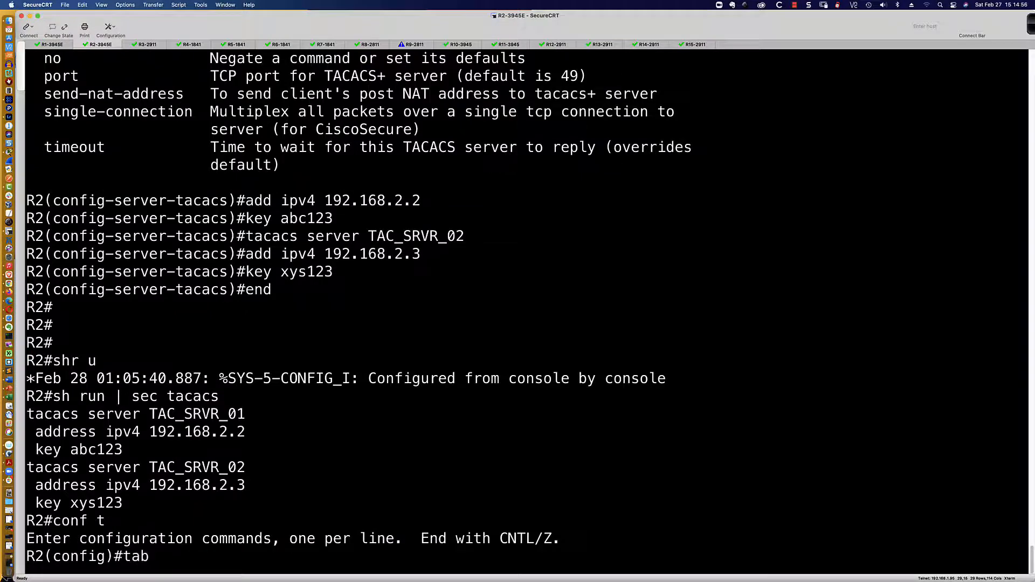
{"action": "type", "text": " ?"}
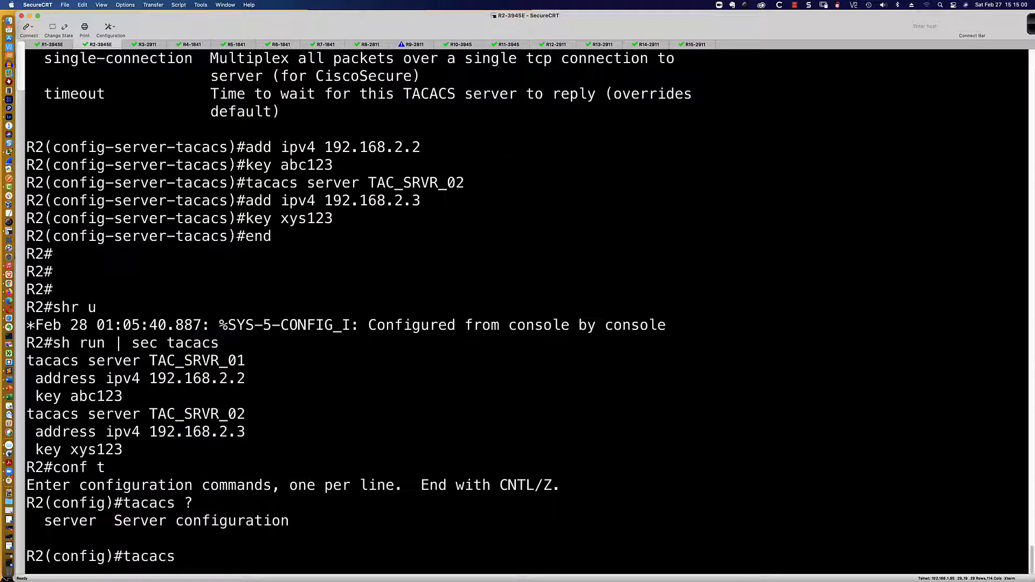
{"action": "type", "text": "ser"}
{"action": "key", "text": "Tab"}
{"action": "type", "text": "?"}
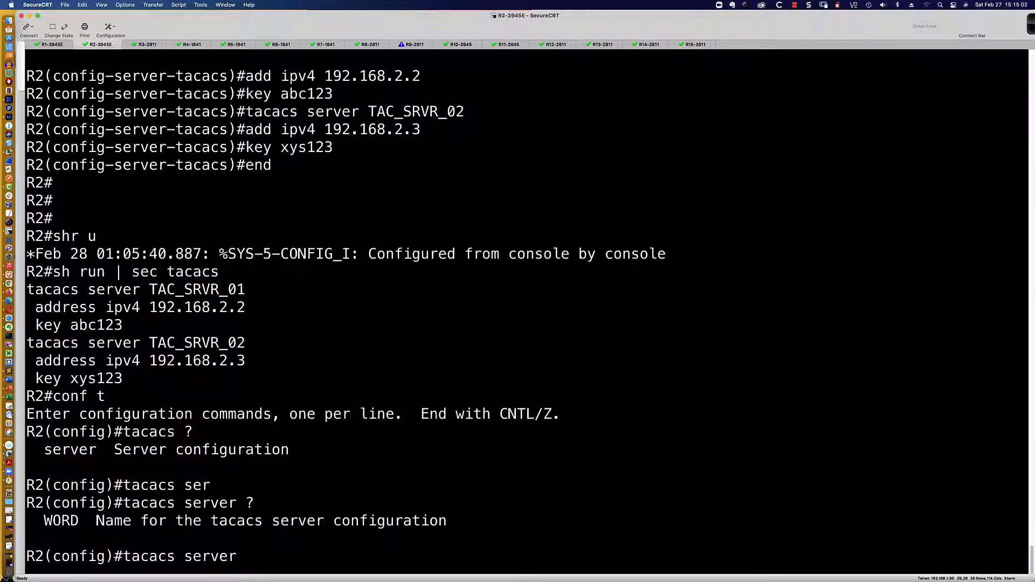
{"action": "key", "text": "BackSpace"}
{"action": "key", "text": "BackSpace"}
{"action": "key", "text": "BackSpace"}
{"action": "key", "text": "BackSpace"}
{"action": "key", "text": "BackSpace"}
{"action": "key", "text": "BackSpace"}
{"action": "key", "text": "BackSpace"}
{"action": "key", "text": "BackSpace"}
{"action": "key", "text": "BackSpace"}
{"action": "key", "text": "BackSpace"}
{"action": "key", "text": "BackSpace"}
{"action": "key", "text": "BackSpace"}
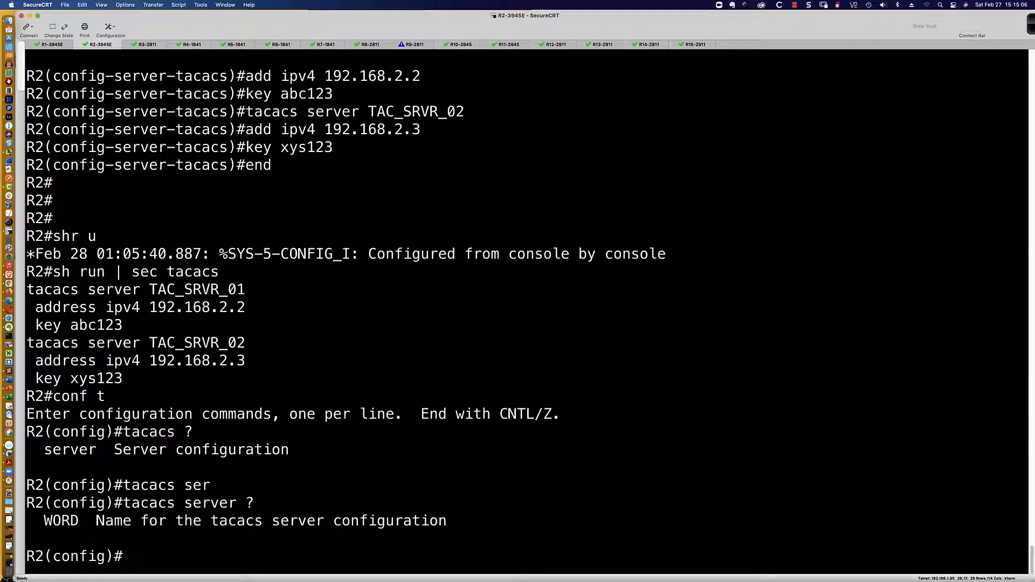
{"action": "type", "text": "aaa group "}
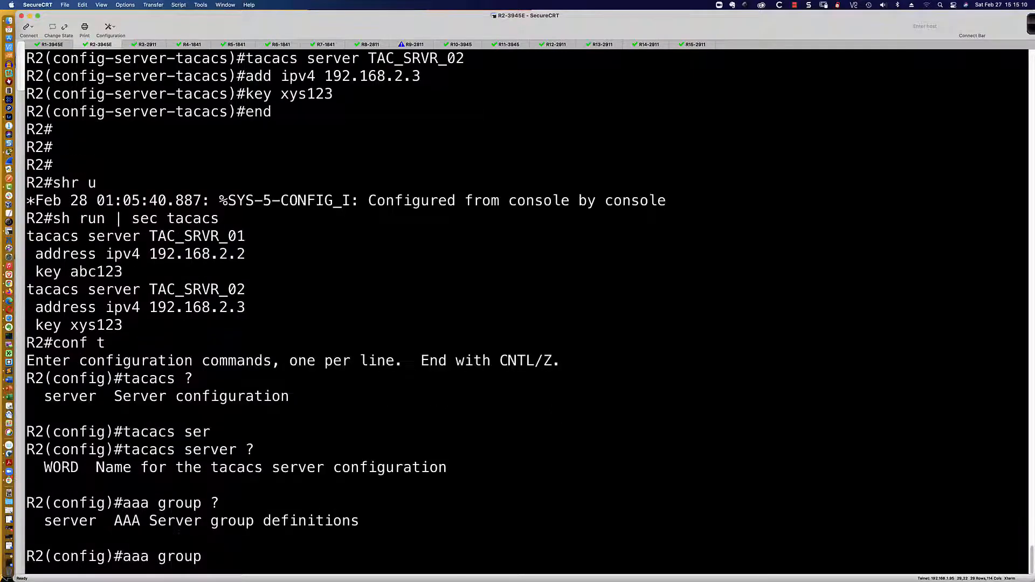
{"action": "type", "text": "?server "}
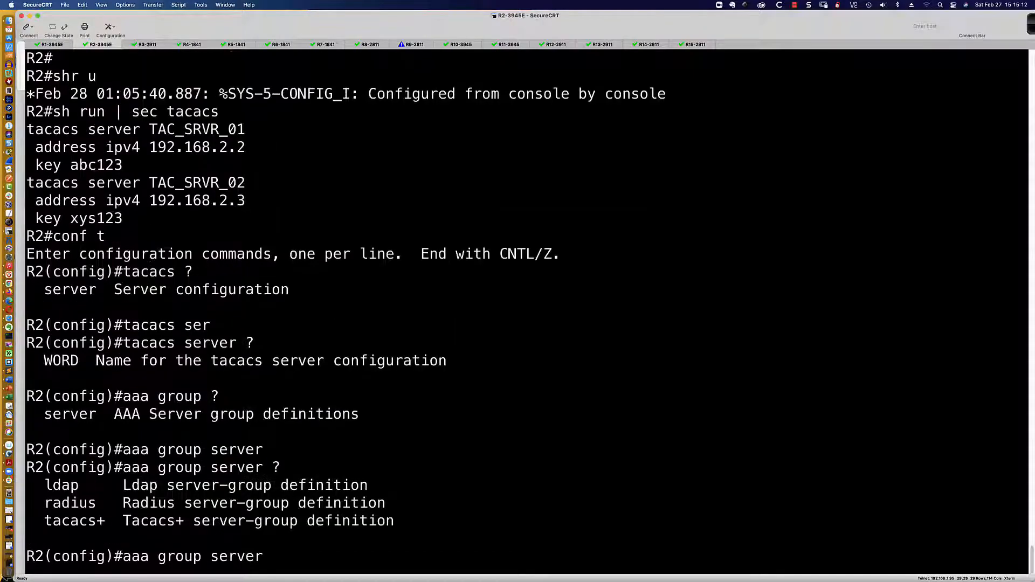
{"action": "type", "text": "?tac"}
{"action": "key", "text": "Tab"}
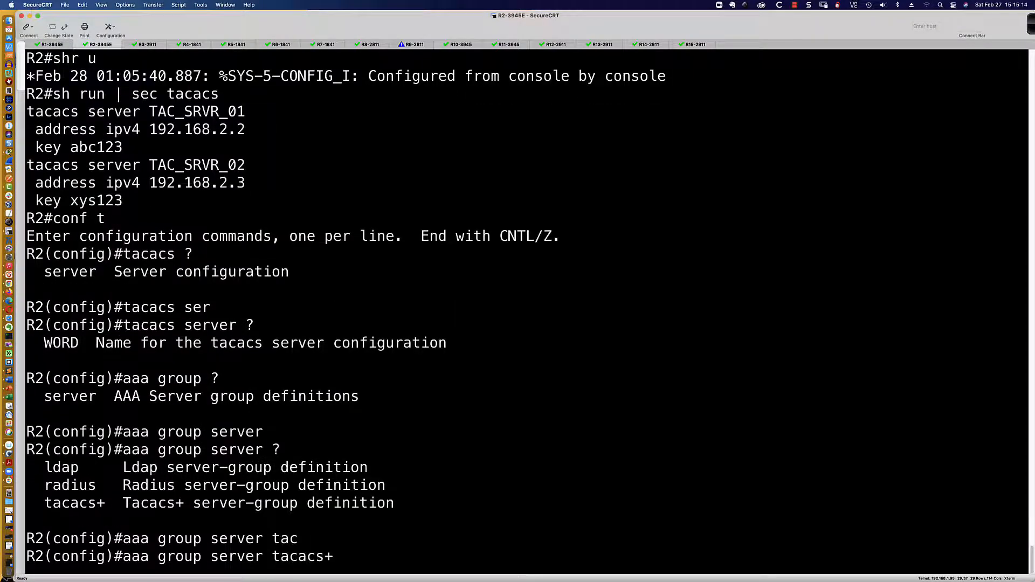
{"action": "type", "text": "?"}
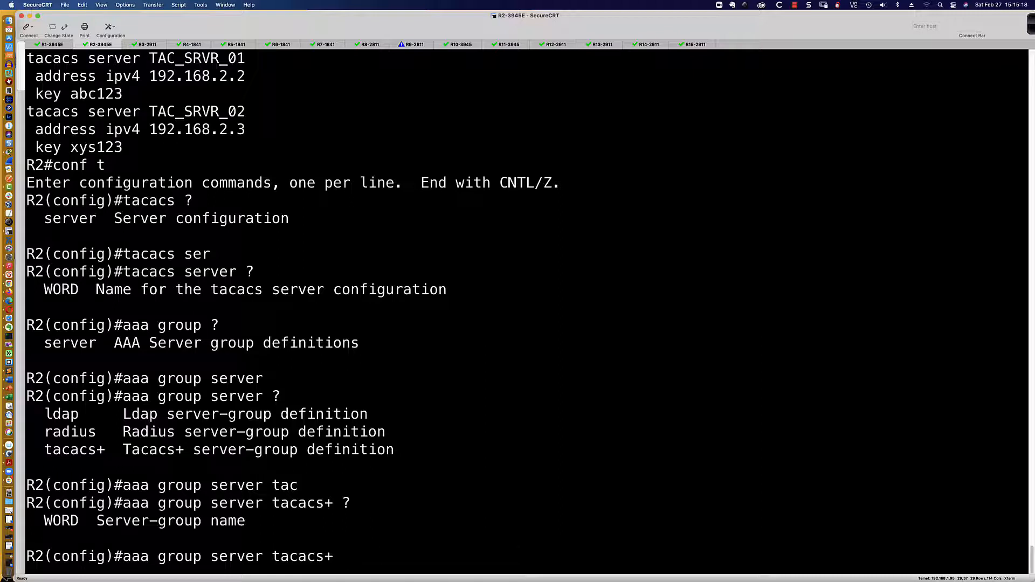
{"action": "type", "text": "TAC_SRVR_GR"}
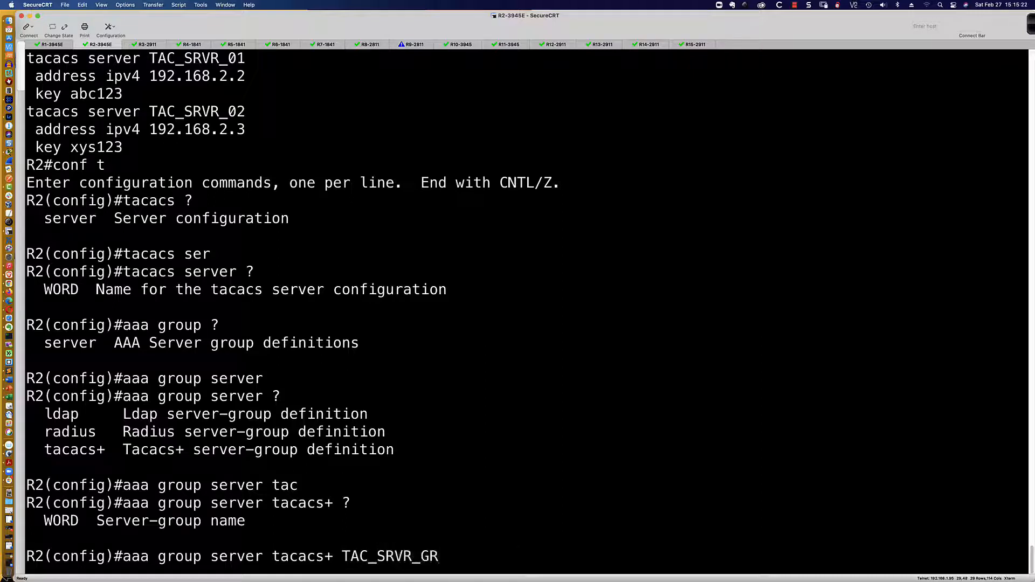
{"action": "type", "text": "OUP"}
Create server group TAC_SRVR_GROUP and add 'server name TAC_SRVR_01' after a rejected attempt
{"action": "key", "text": "Return"}
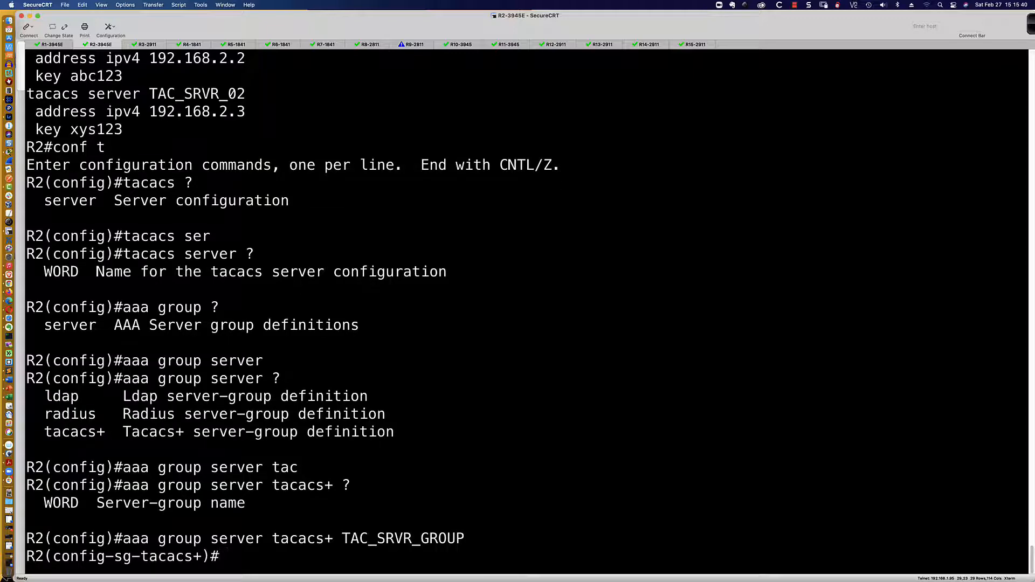
{"action": "type", "text": "?"}
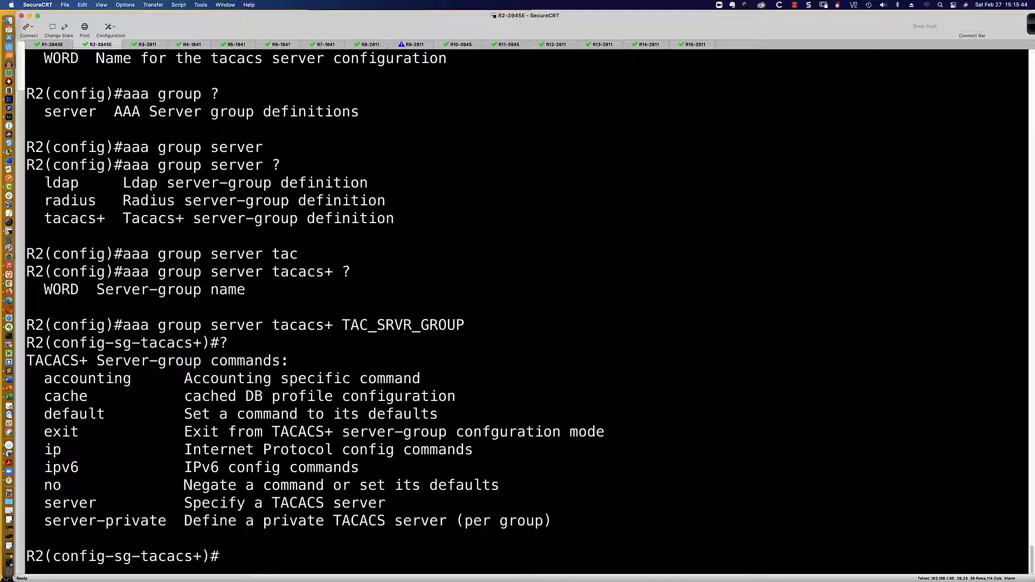
{"action": "type", "text": "server?"}
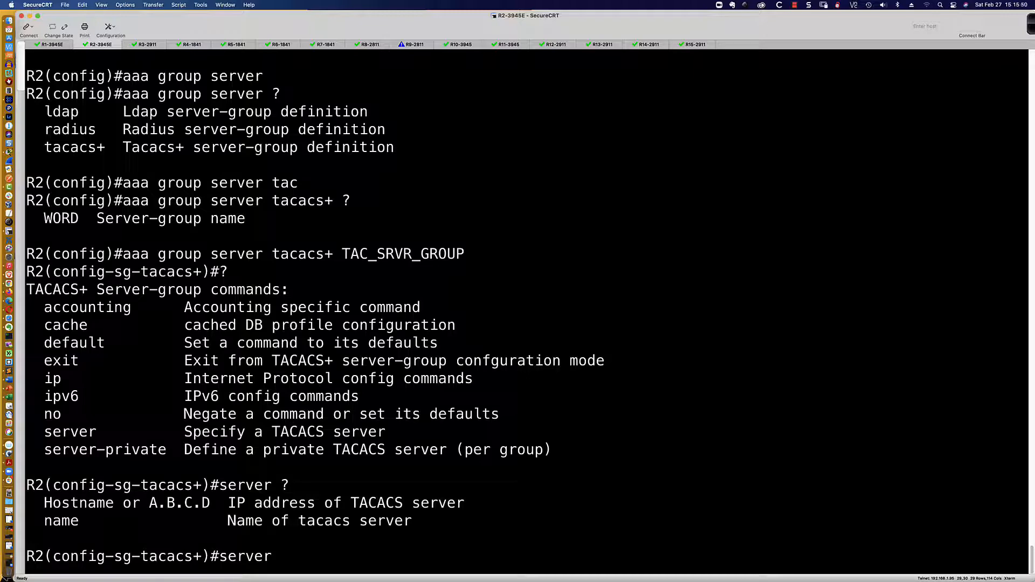
{"action": "type", "text": "TAC_SRVR_01"}
{"action": "key", "text": "Return"}
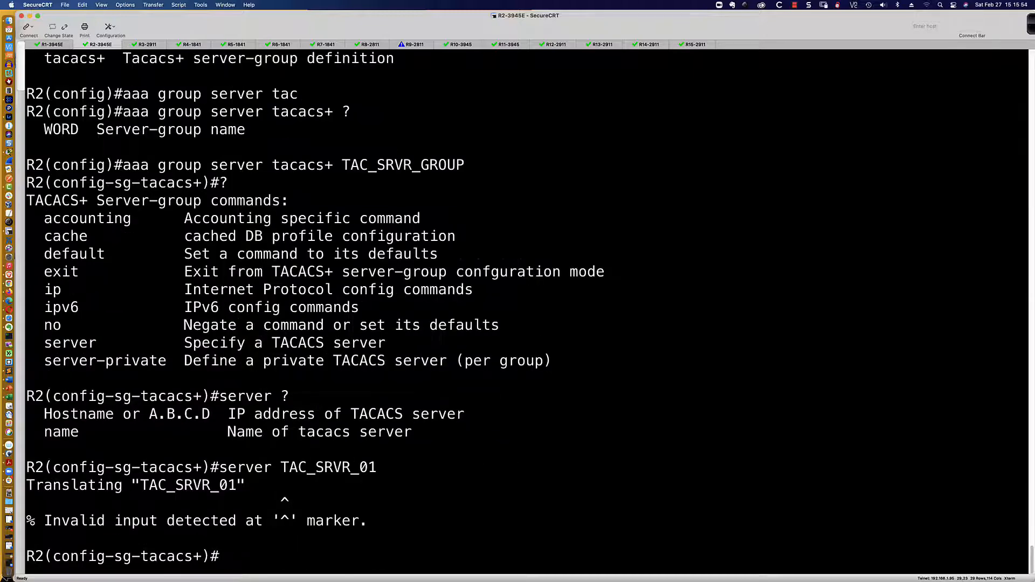
{"action": "key", "text": "Up"}
{"action": "key", "text": "Left"}
{"action": "key", "text": "Left"}
{"action": "key", "text": "Left"}
{"action": "key", "text": "Left"}
{"action": "key", "text": "Left"}
{"action": "key", "text": "Left"}
{"action": "key", "text": "Left"}
{"action": "key", "text": "Left"}
{"action": "key", "text": "Left"}
{"action": "key", "text": "Left"}
{"action": "key", "text": "Left"}
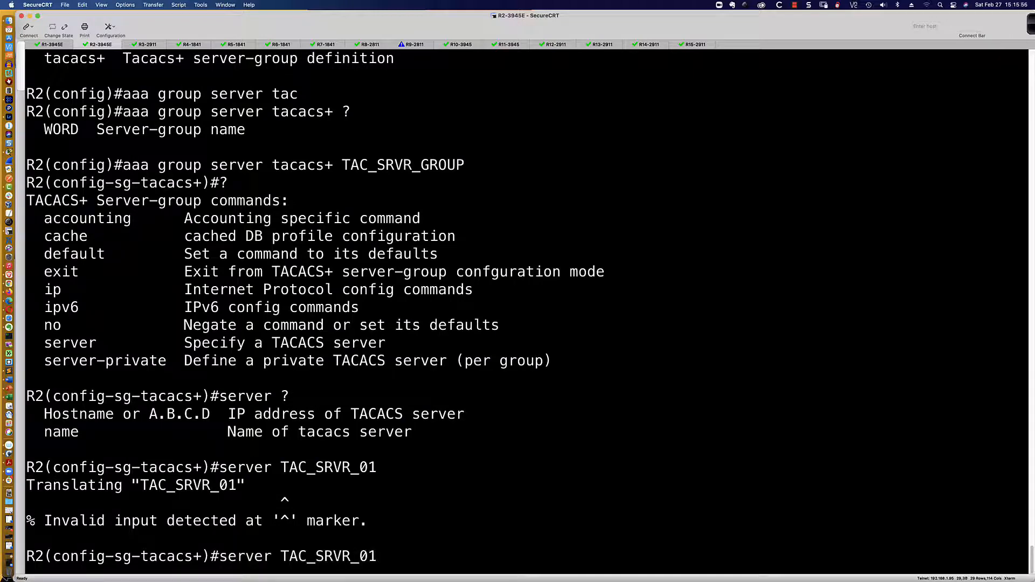
{"action": "type", "text": "name"}
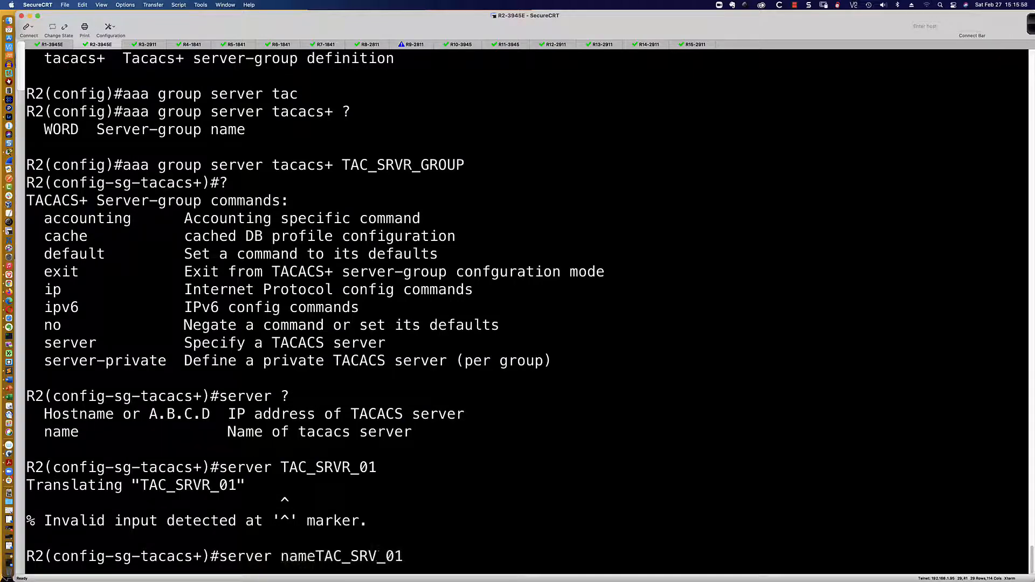
{"action": "key", "text": "Return"}
Add TAC_SRVR_02, TAC_SRVR_03 and TAC_SRVR_04 to the group via recalled commands
{"action": "key", "text": "Up"}
{"action": "key", "text": "BackSpace"}
{"action": "type", "text": "2"}
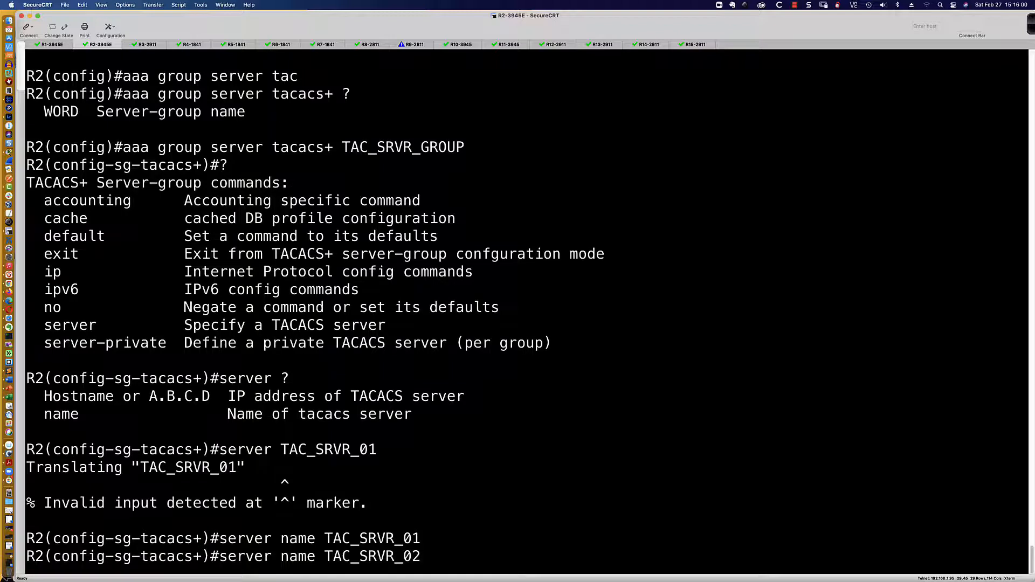
{"action": "key", "text": "Return"}
{"action": "key", "text": "Up"}
{"action": "key", "text": "BackSpace"}
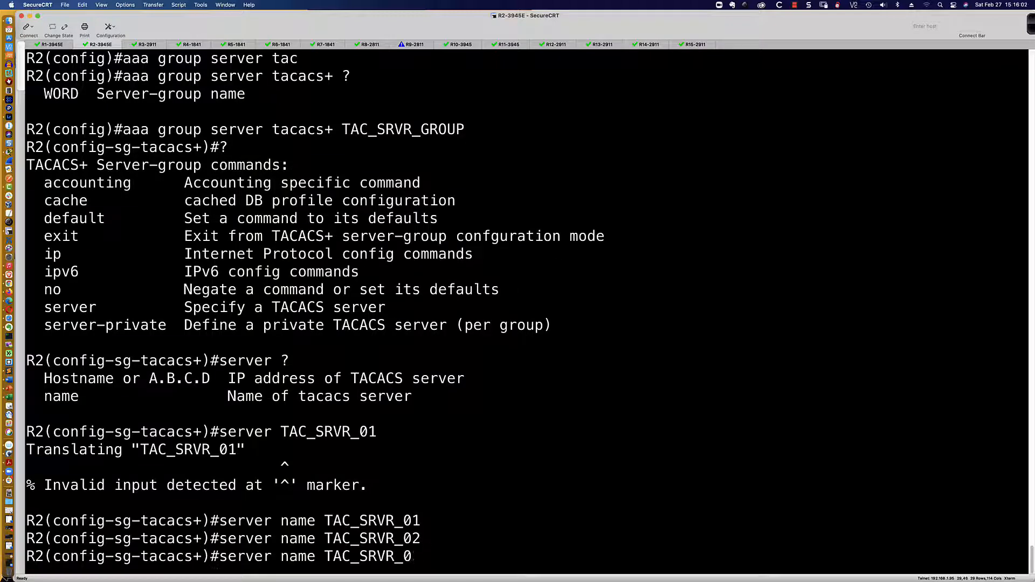
{"action": "type", "text": "3"}
{"action": "key", "text": "Return"}
{"action": "key", "text": "Up"}
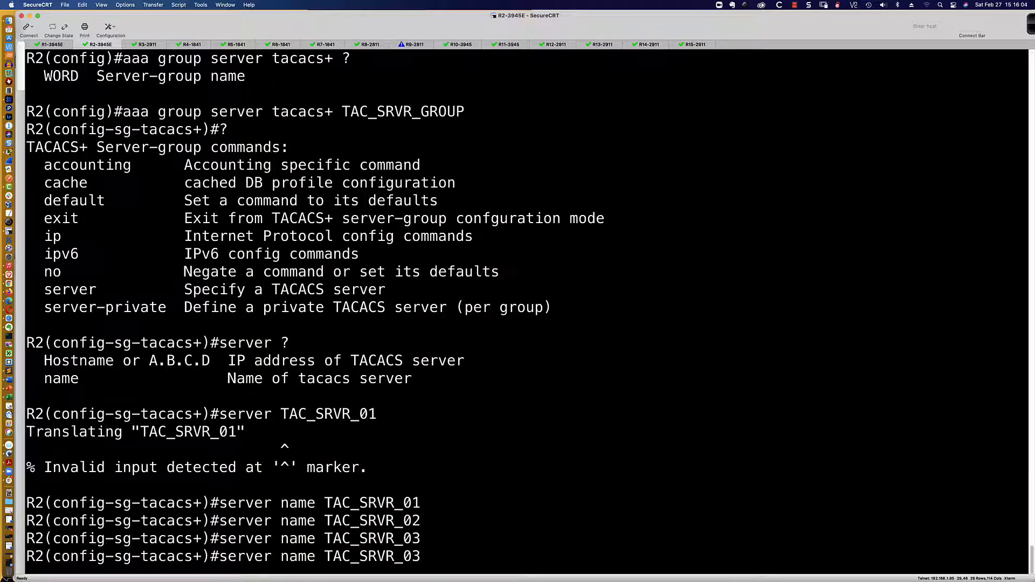
{"action": "key", "text": "BackSpace"}
{"action": "type", "text": "4"}
{"action": "key", "text": "Return"}
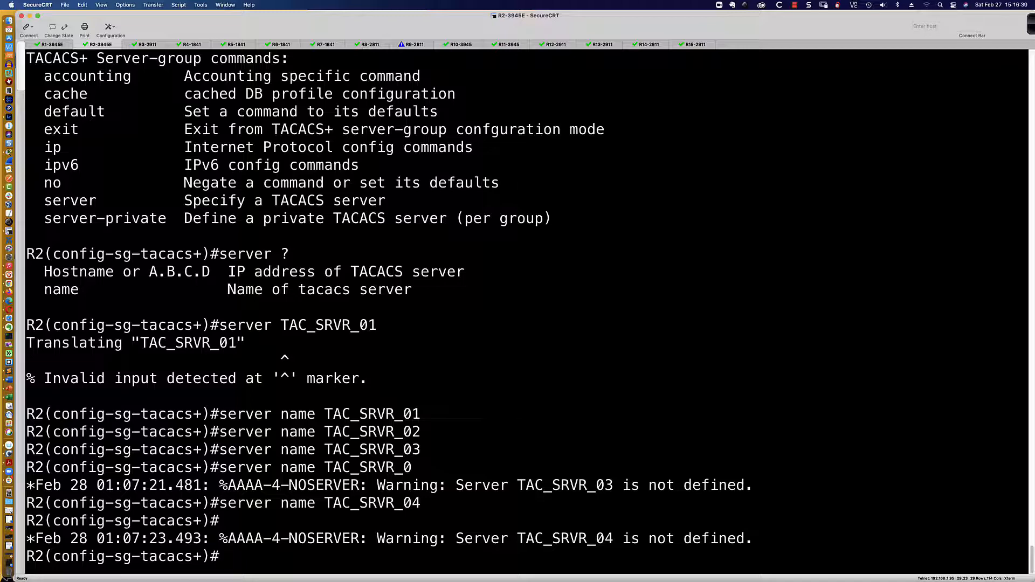
Exit R2's configuration modes and run 'sh run | sec tacacs'
{"action": "type", "text": "exit"}
{"action": "key", "text": "Return"}
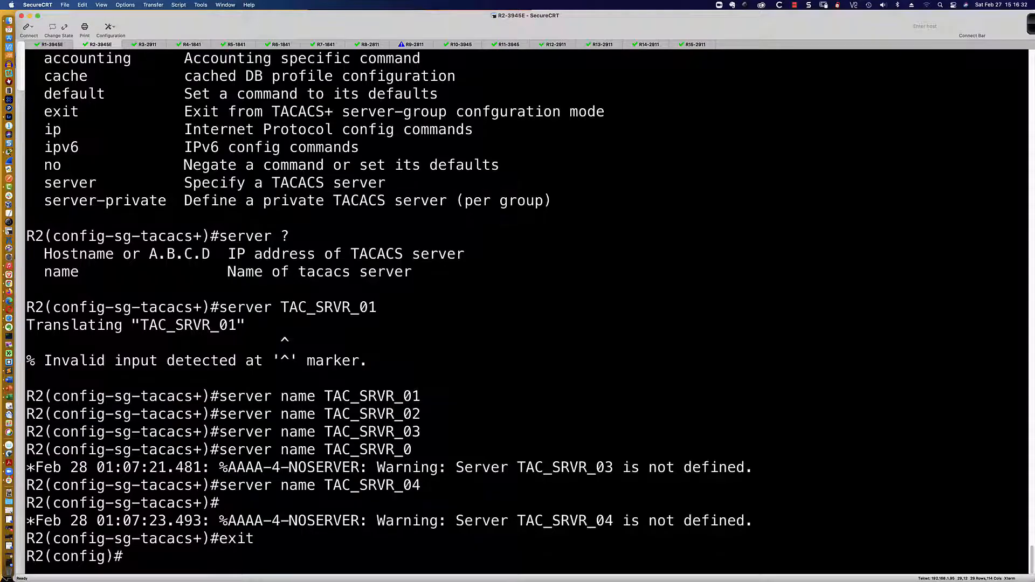
{"action": "type", "text": "end"}
{"action": "key", "text": "Return"}
{"action": "key", "text": "Return"}
{"action": "key", "text": "Return"}
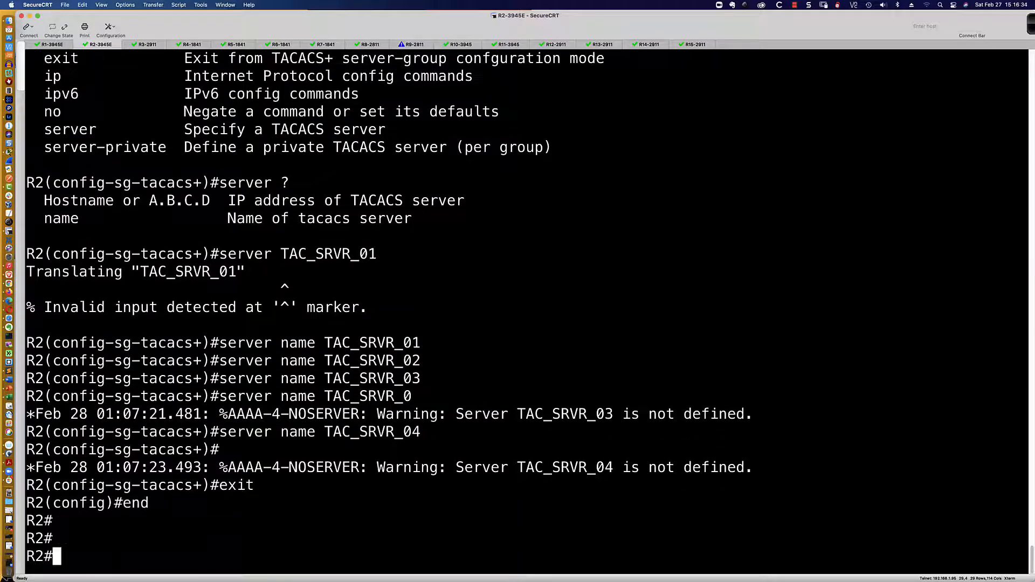
{"action": "key", "text": "Return"}
{"action": "key", "text": "Return"}
{"action": "key", "text": "Return"}
{"action": "type", "text": "sh run |"}
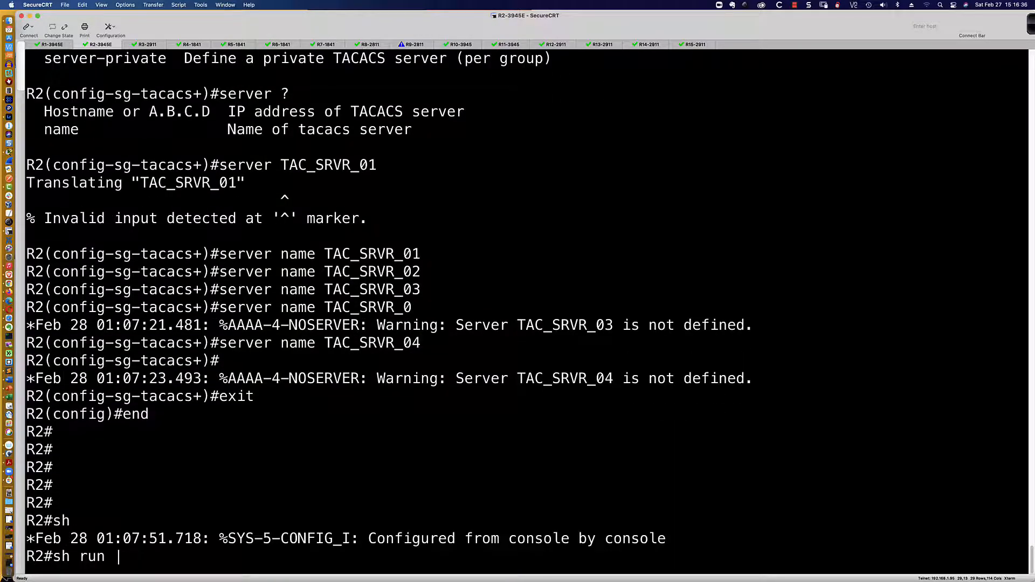
{"action": "type", "text": " sec tacacs"}
{"action": "key", "text": "Return"}
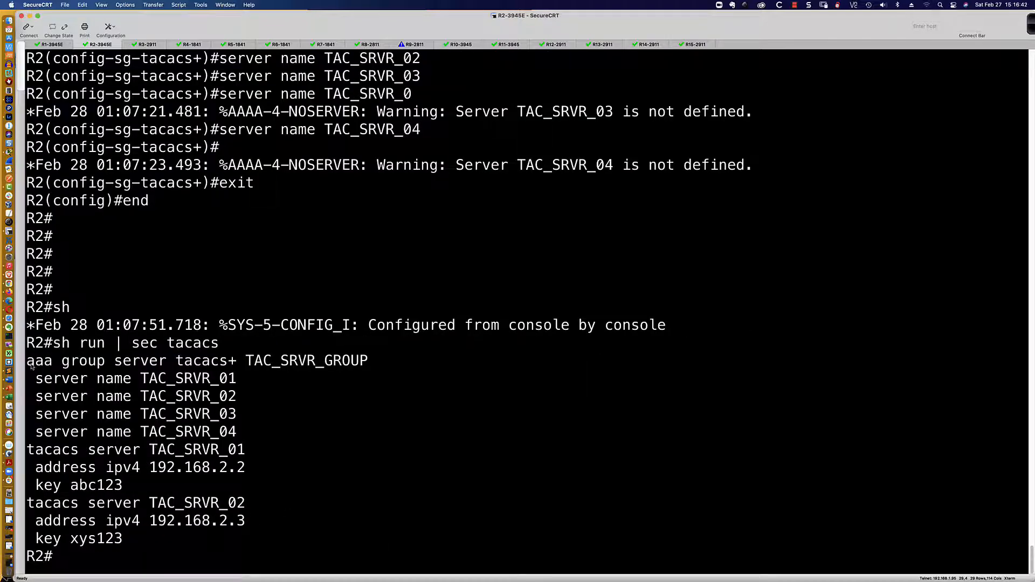
Highlight the TAC_SRVR_GROUP and TAC_SRVR_01 output lines, then return to Packet Tracer
{"action": "left_click_drag", "start_coordinate": [31, 365], "coordinate": [365, 365]}
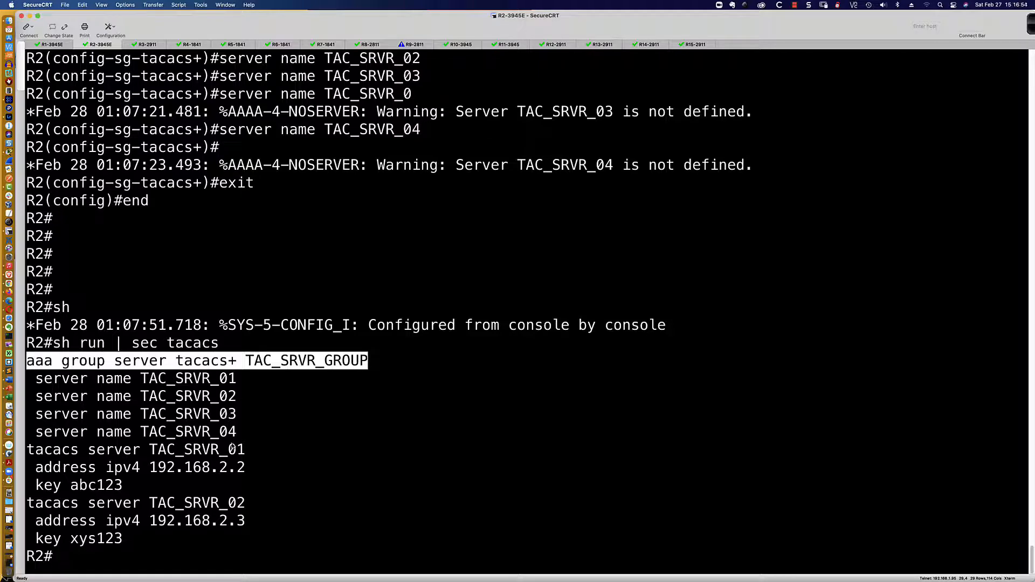
{"action": "left_click_drag", "start_coordinate": [27, 451], "coordinate": [124, 538]}
{"action": "left_click", "coordinate": [304, 463]}
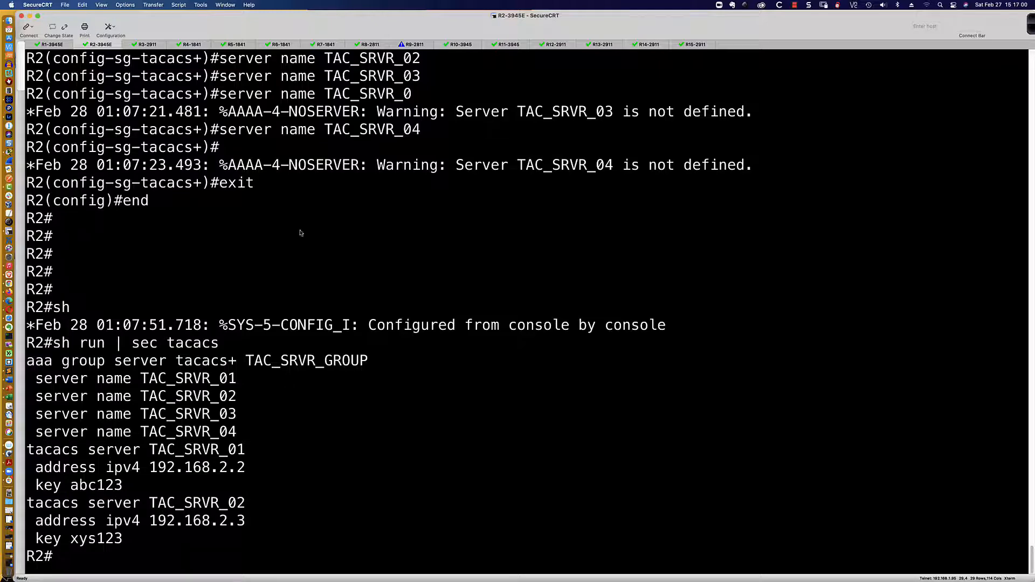
{"action": "left_click", "coordinate": [370, 44]}
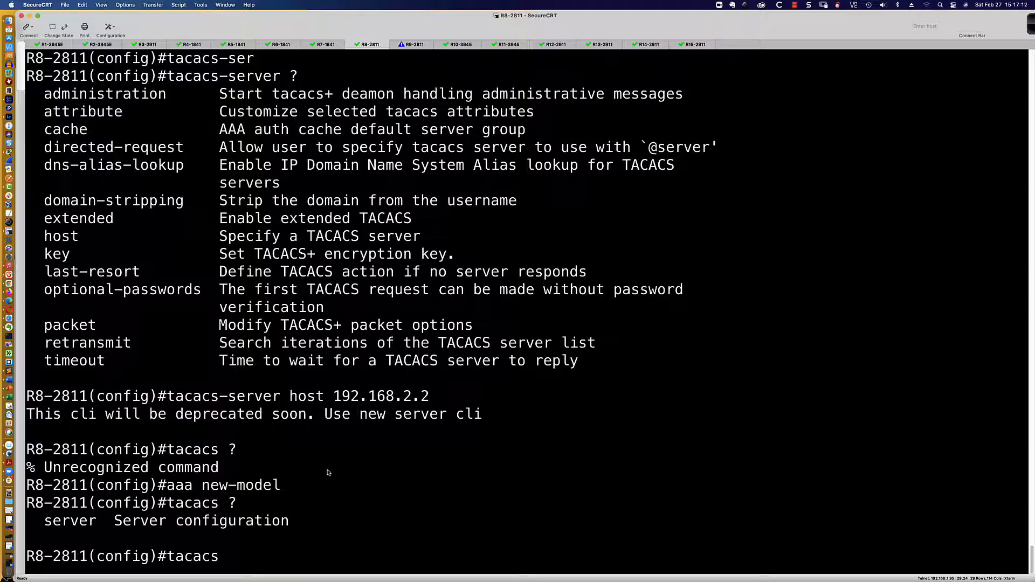
{"action": "key", "text": "super+Tab"}
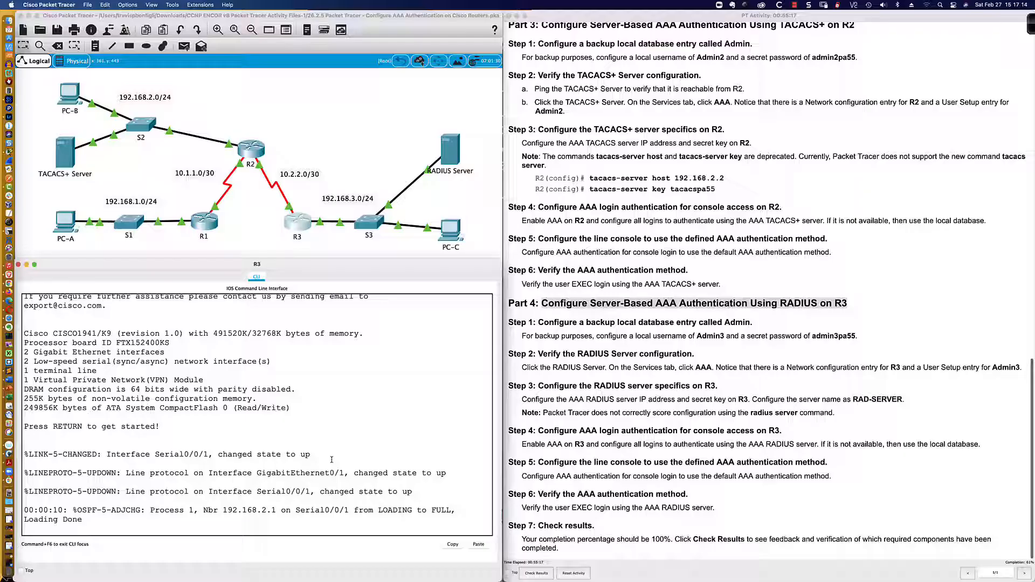
On R3's command line, enter privileged mode with en and the enable password
{"action": "scroll", "coordinate": [600, 311], "scroll_direction": "down", "scroll_amount": 1}
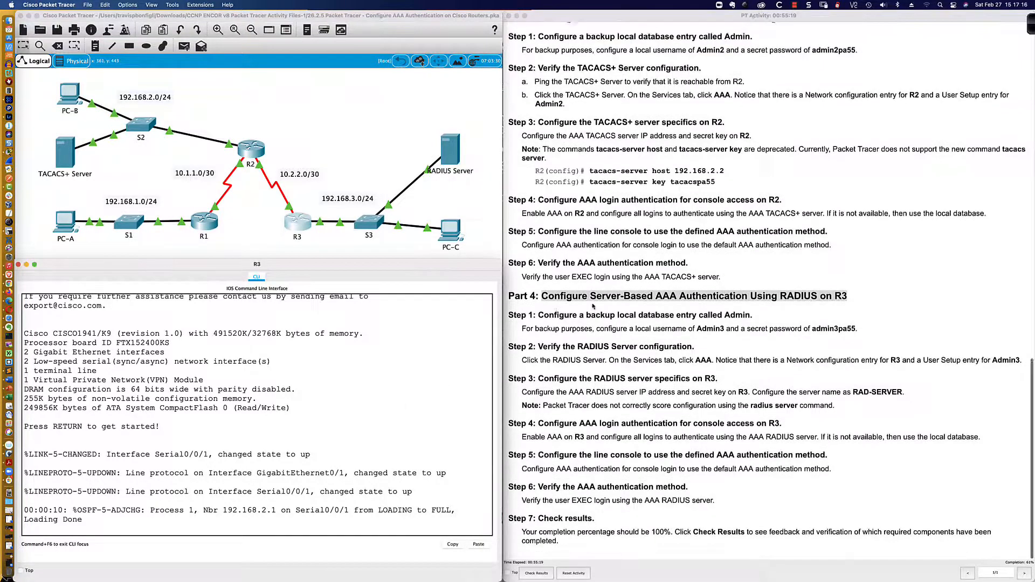
{"action": "scroll", "coordinate": [539, 306], "scroll_direction": "up", "scroll_amount": 1}
{"action": "left_click", "coordinate": [508, 301]}
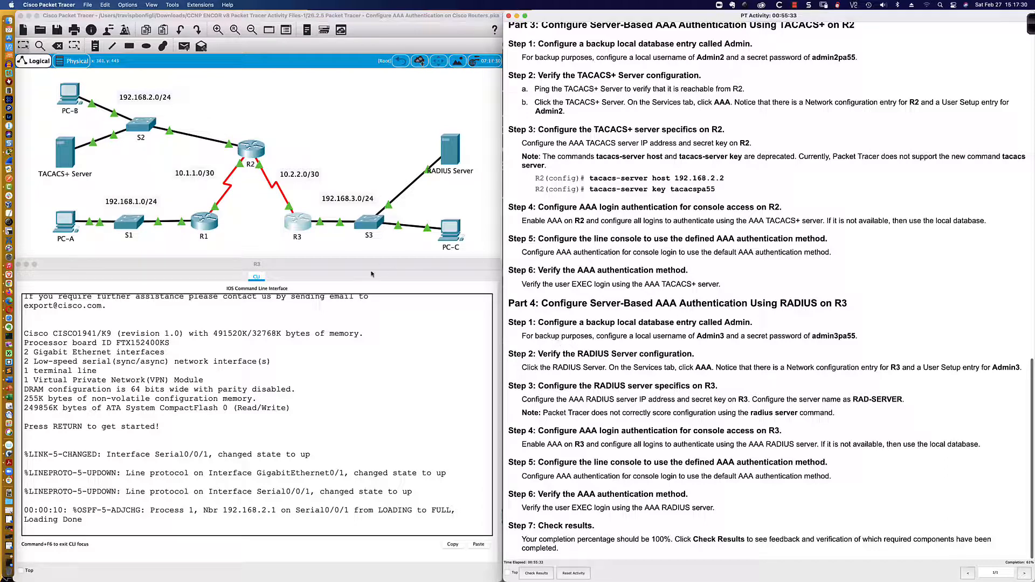
{"action": "left_click", "coordinate": [357, 382]}
{"action": "key", "text": "Return"}
{"action": "key", "text": "Return"}
{"action": "type", "text": "en"}
{"action": "key", "text": "Return"}
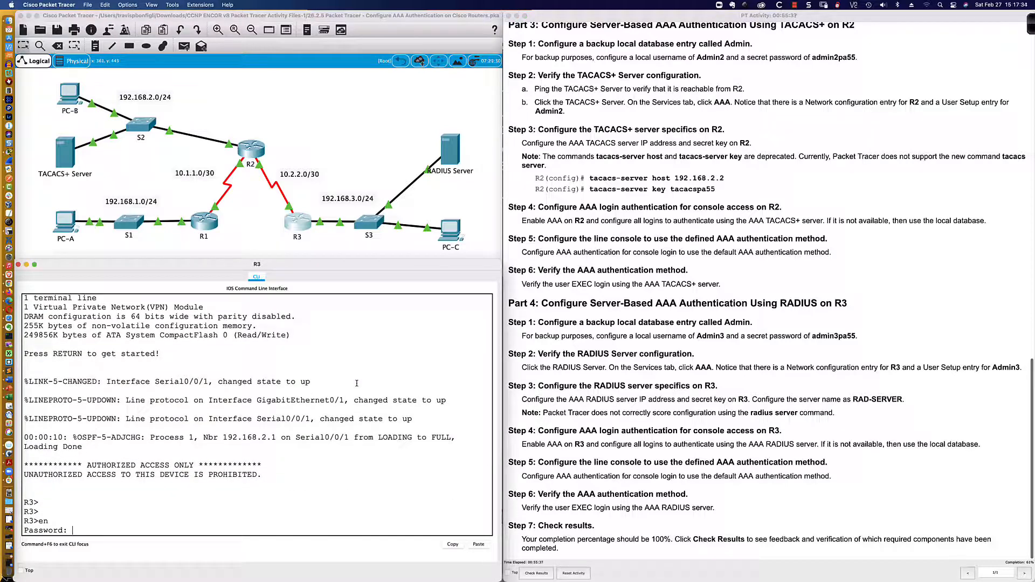
{"action": "key", "text": "Return"}
In global configuration, create local user Admin3 with its secret password
{"action": "key", "text": "Return"}
{"action": "key", "text": "Return"}
{"action": "type", "text": "con"}
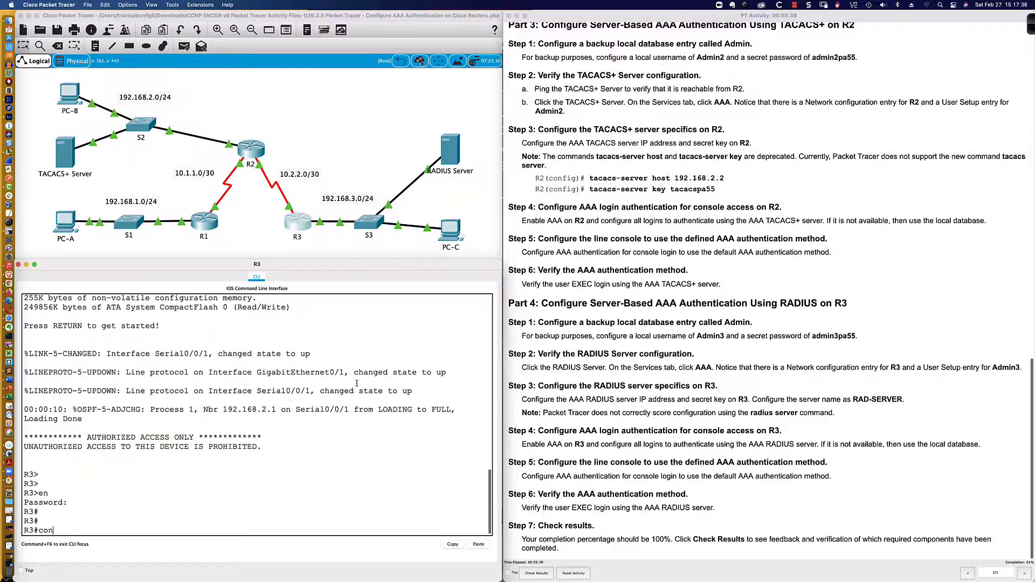
{"action": "type", "text": "f t"}
{"action": "key", "text": "Return"}
{"action": "type", "text": "username A"}
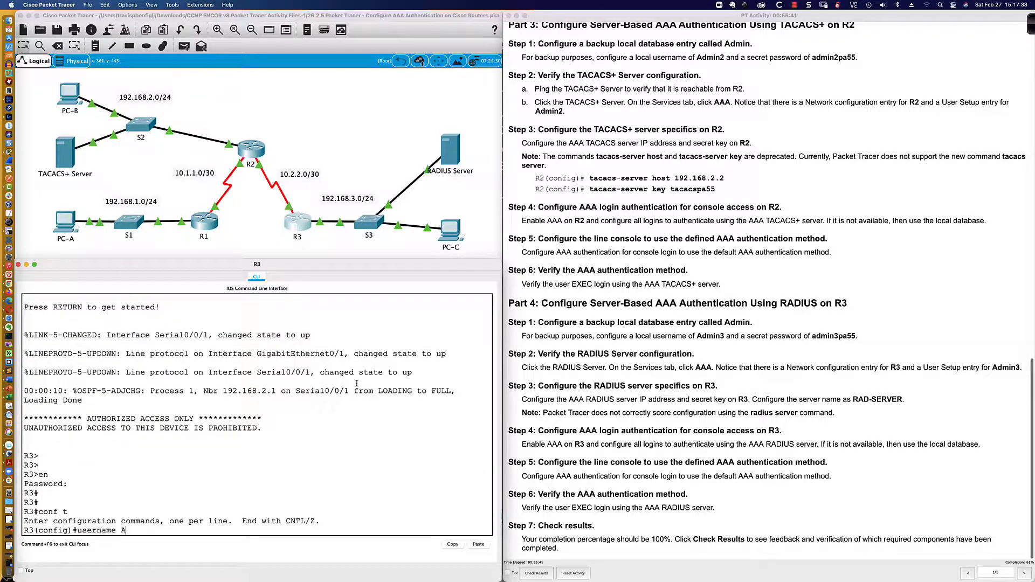
{"action": "type", "text": "dmin3 sec"}
{"action": "key", "text": "Tab"}
{"action": "type", "text": "adm"}
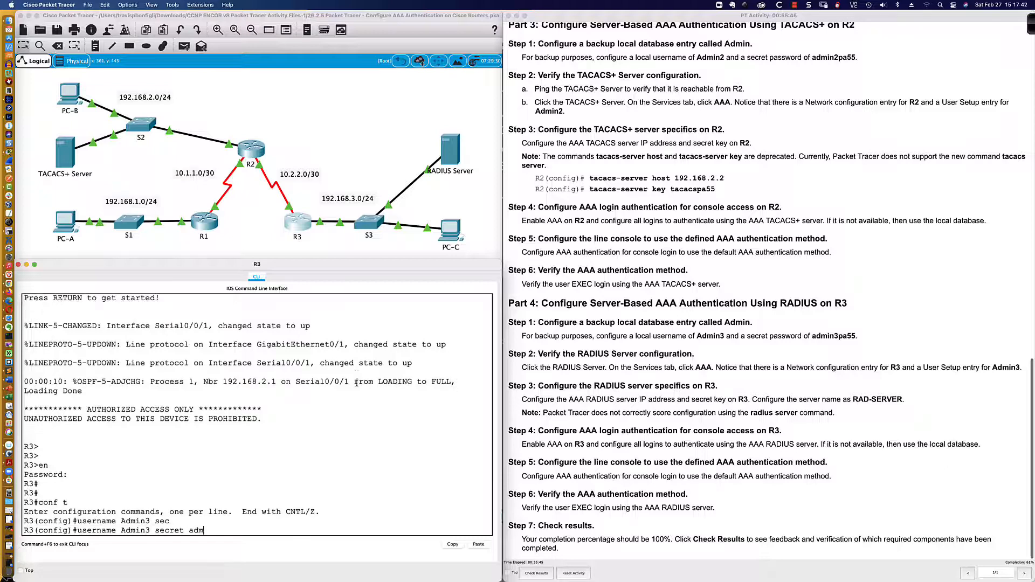
{"action": "type", "text": "in3pa55"}
{"action": "key", "text": "Return"}
{"action": "key", "text": "Return"}
{"action": "key", "text": "Return"}
{"action": "key", "text": "Return"}
{"action": "key", "text": "Return"}
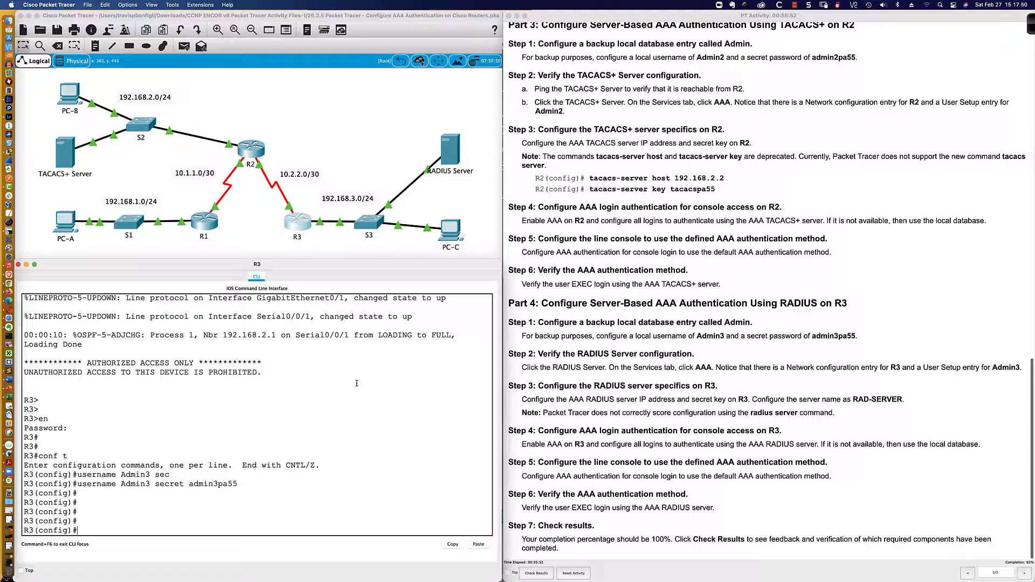
Inspect the RADIUS server's AAA entries for client R3 and user Admin3, then bring up R2's CLI
{"action": "left_click", "coordinate": [458, 162]}
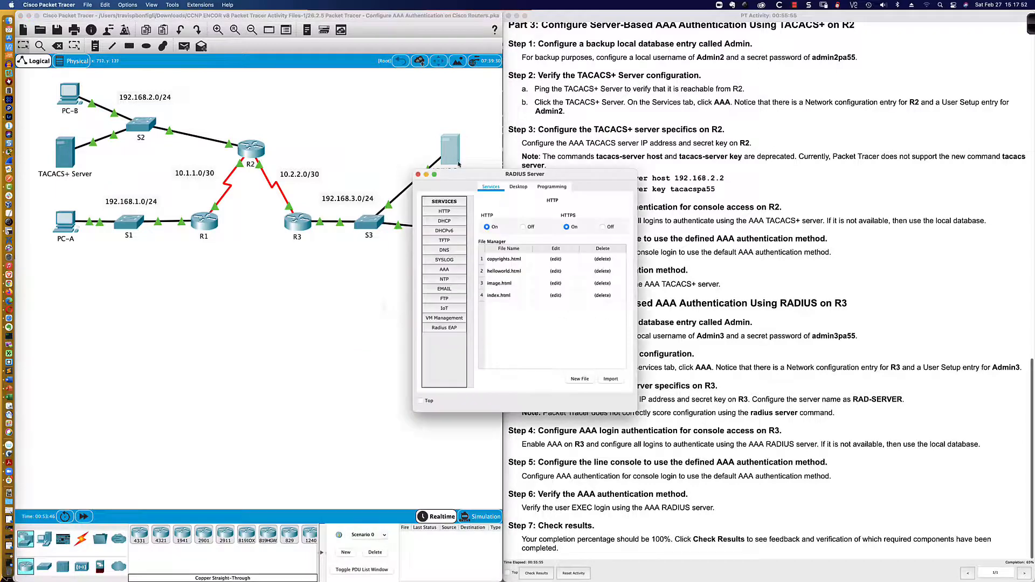
{"action": "left_click_drag", "start_coordinate": [484, 174], "coordinate": [575, 77]}
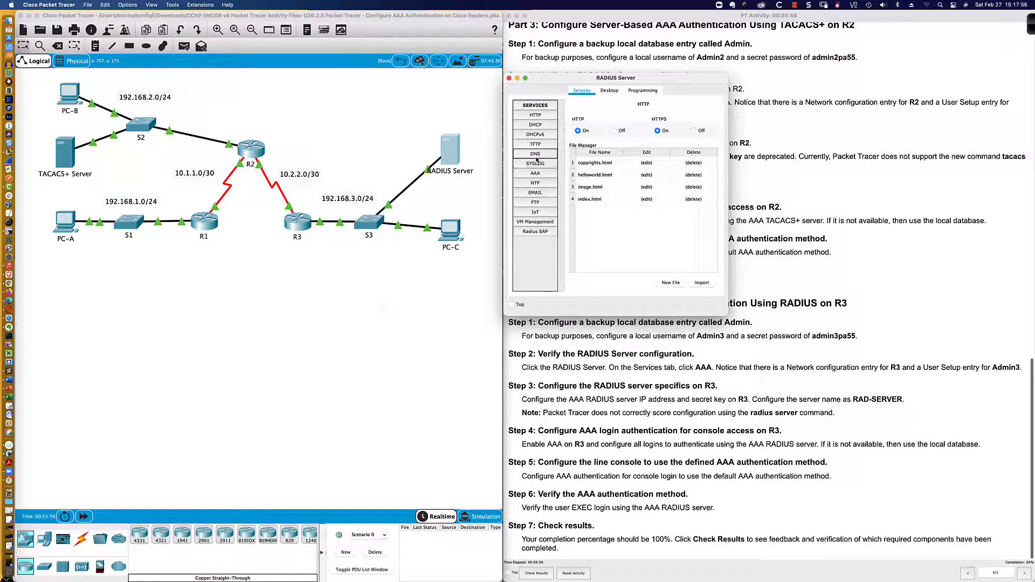
{"action": "left_click", "coordinate": [541, 174]}
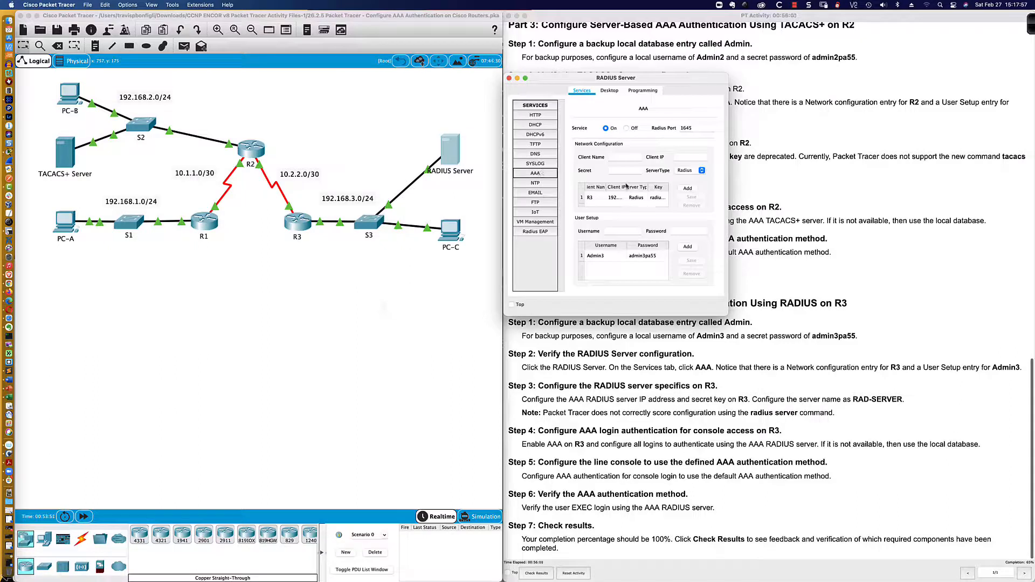
{"action": "left_click", "coordinate": [598, 198]}
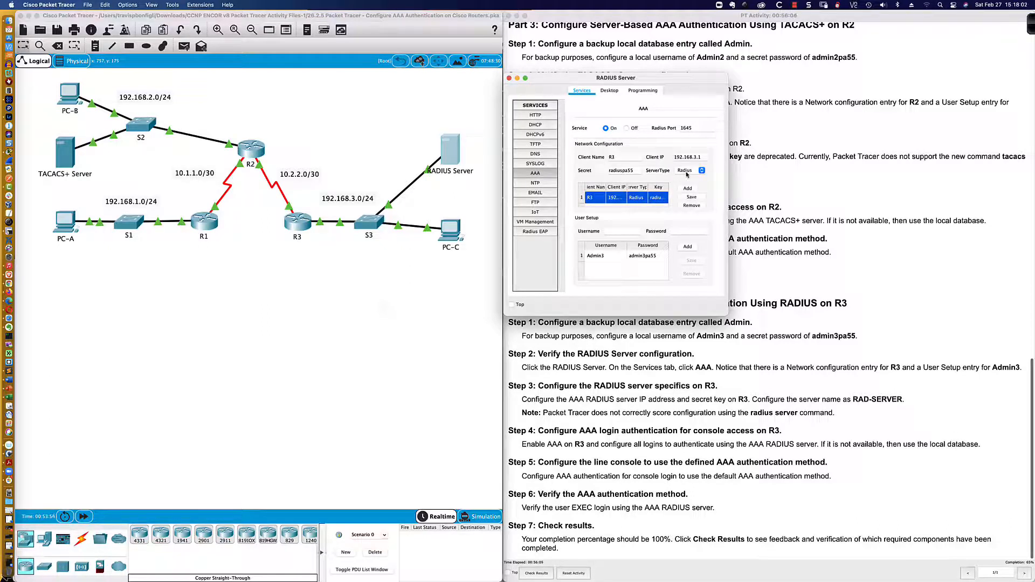
{"action": "left_click", "coordinate": [616, 257]}
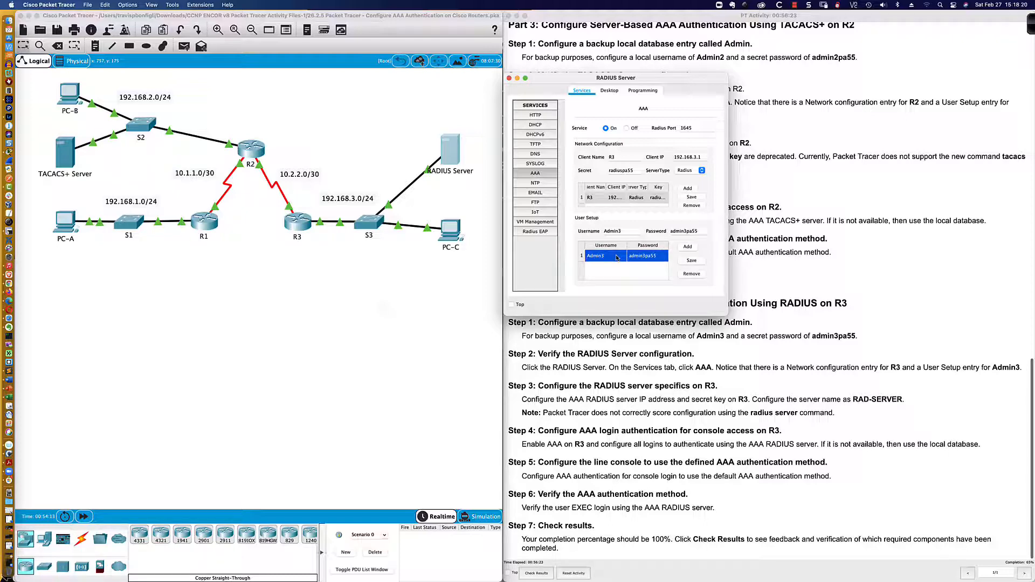
{"action": "left_click", "coordinate": [251, 149]}
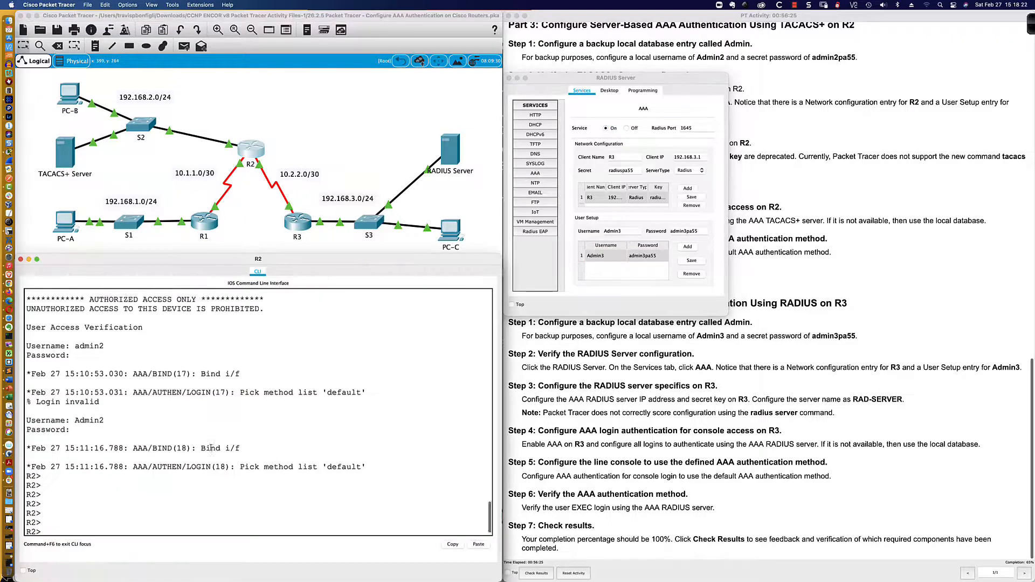
Highlight 'group tacacs+' and 'local' on R2's 'aaa authentication login default' line
{"action": "scroll", "coordinate": [211, 448], "scroll_direction": "up", "scroll_amount": 15}
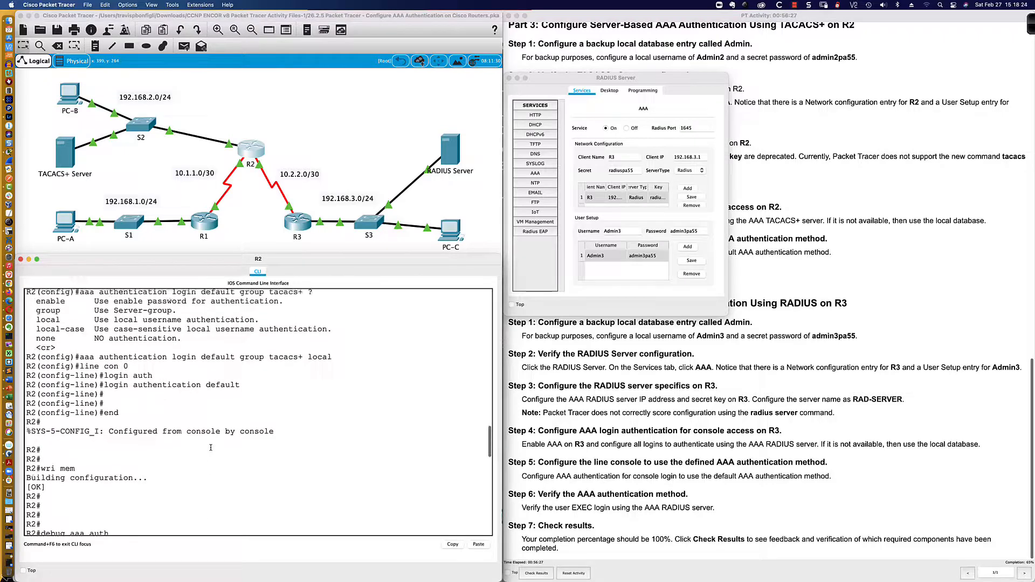
{"action": "scroll", "coordinate": [210, 448], "scroll_direction": "up", "scroll_amount": 3}
{"action": "left_click_drag", "start_coordinate": [239, 403], "coordinate": [303, 414]}
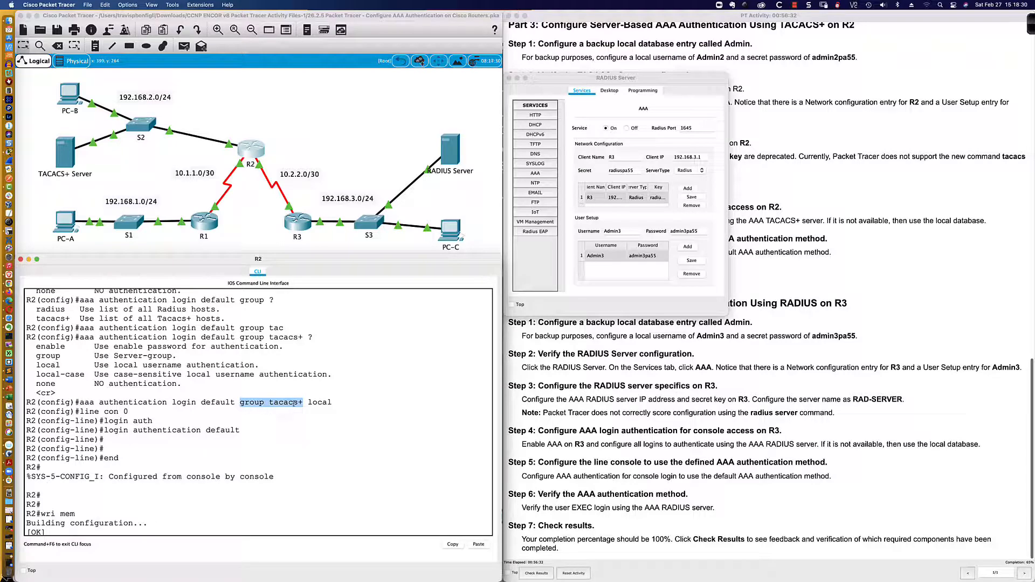
{"action": "left_click", "coordinate": [307, 402]}
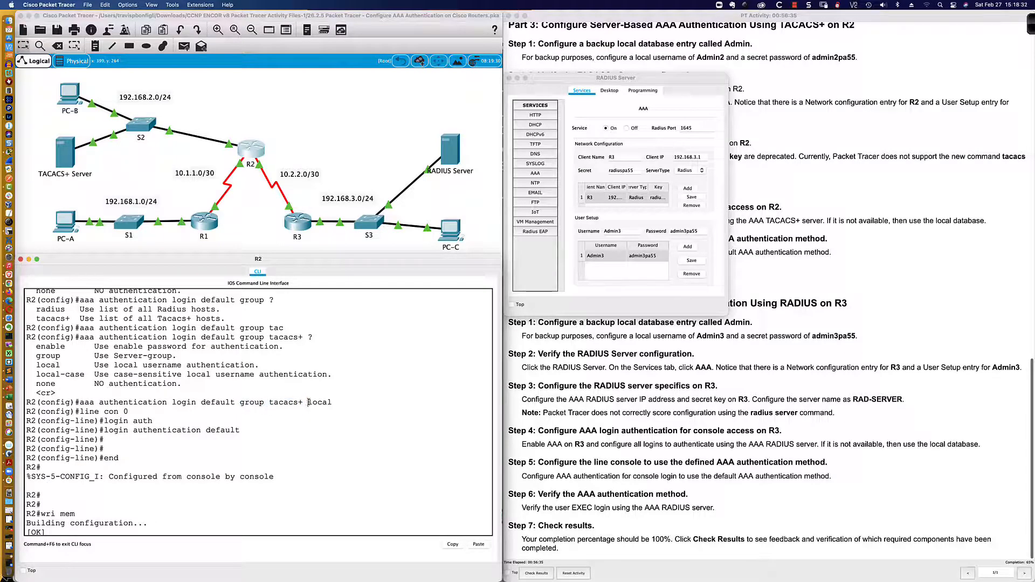
{"action": "left_click_drag", "start_coordinate": [309, 403], "coordinate": [331, 402]}
{"action": "left_click_drag", "start_coordinate": [240, 402], "coordinate": [302, 403]}
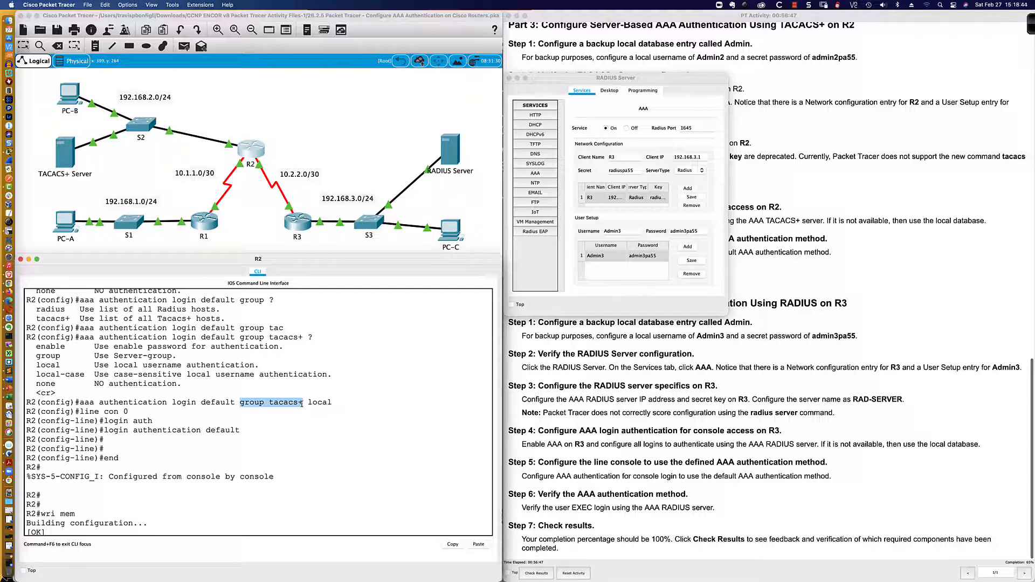
{"action": "left_click_drag", "start_coordinate": [307, 404], "coordinate": [333, 404]}
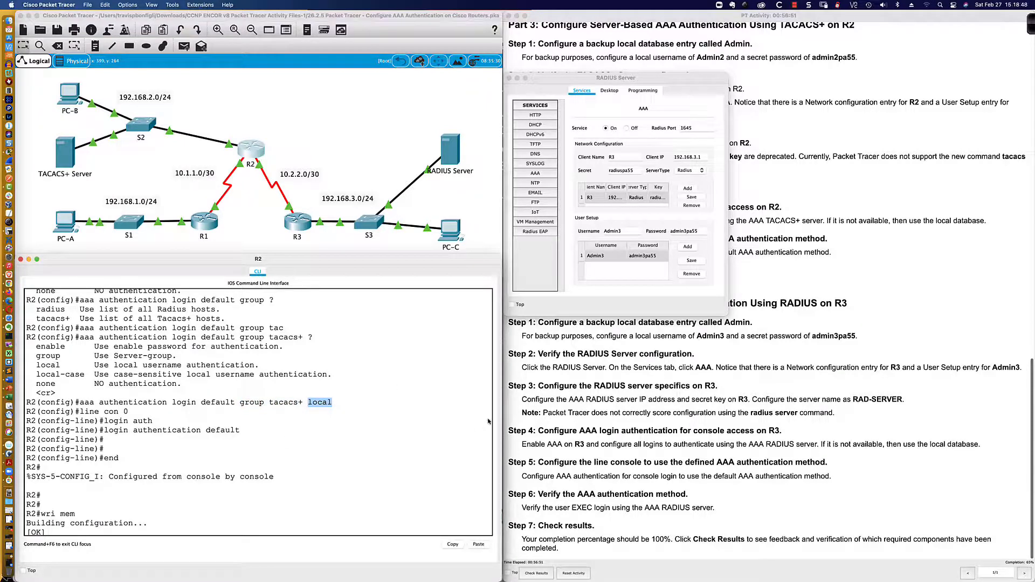
Compare R2's TACACS+-then-local login line against the lab instructions
{"action": "left_click", "coordinate": [563, 390]}
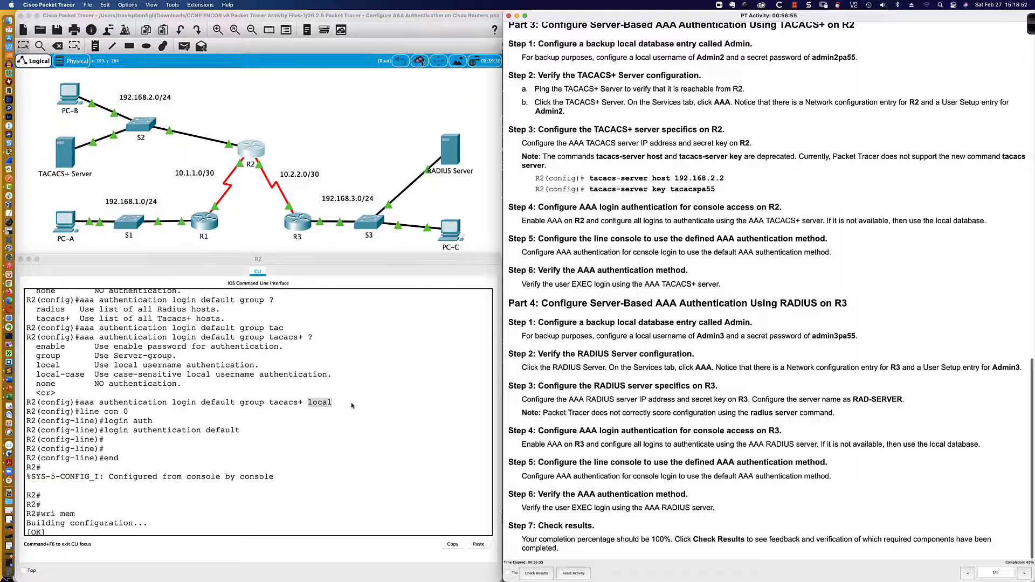
{"action": "left_click", "coordinate": [266, 416]}
{"action": "left_click_drag", "start_coordinate": [240, 402], "coordinate": [334, 402]}
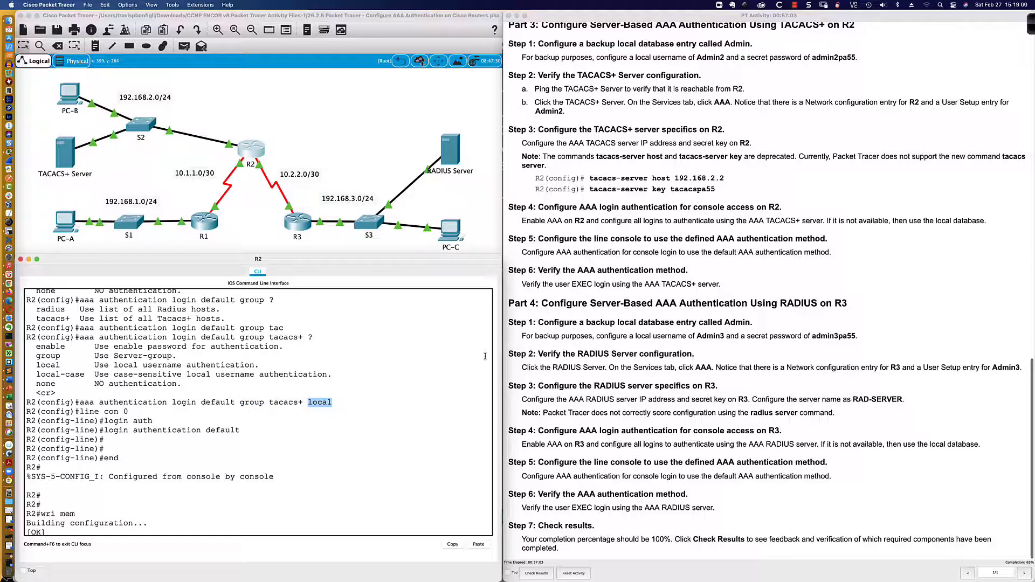
{"action": "left_click", "coordinate": [535, 270]}
{"action": "scroll", "coordinate": [534, 268], "scroll_direction": "down", "scroll_amount": 2}
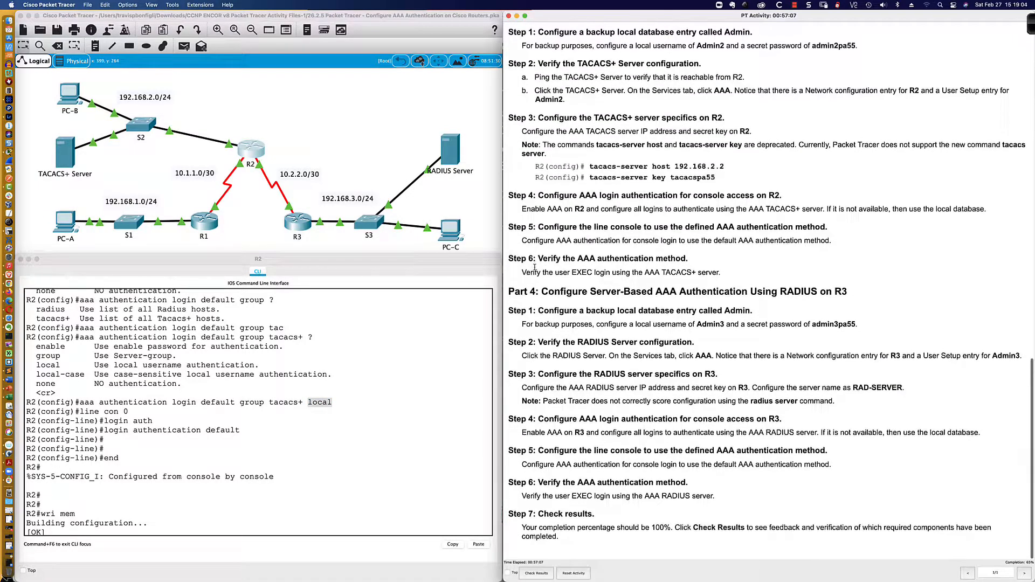
Scroll back up through the lab instructions
{"action": "scroll", "coordinate": [534, 268], "scroll_direction": "up", "scroll_amount": 2}
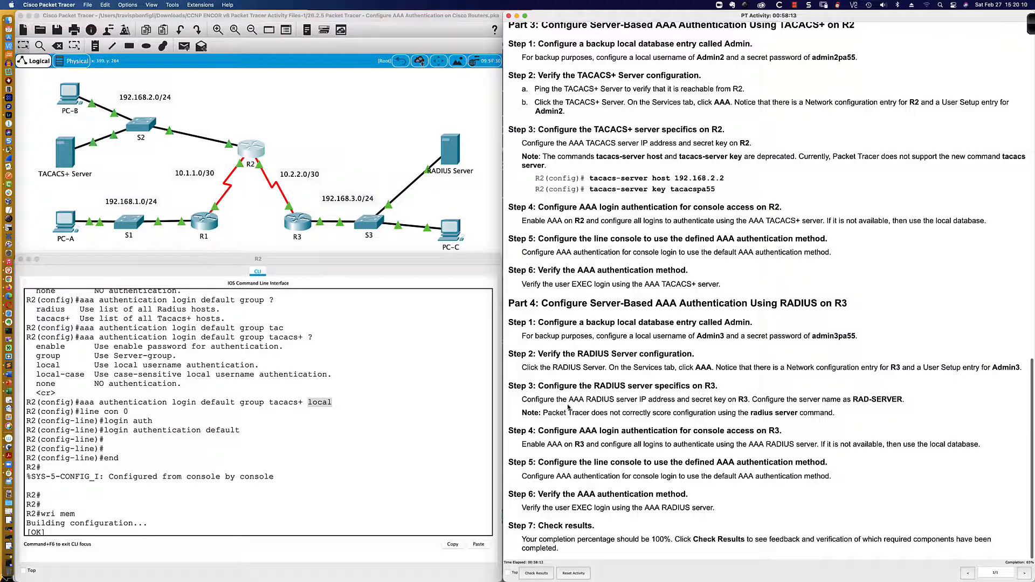
Enter privileged mode with 'en', retrying the enable secret after a failed attempt, then 'conf t'
{"action": "left_click", "coordinate": [386, 451]}
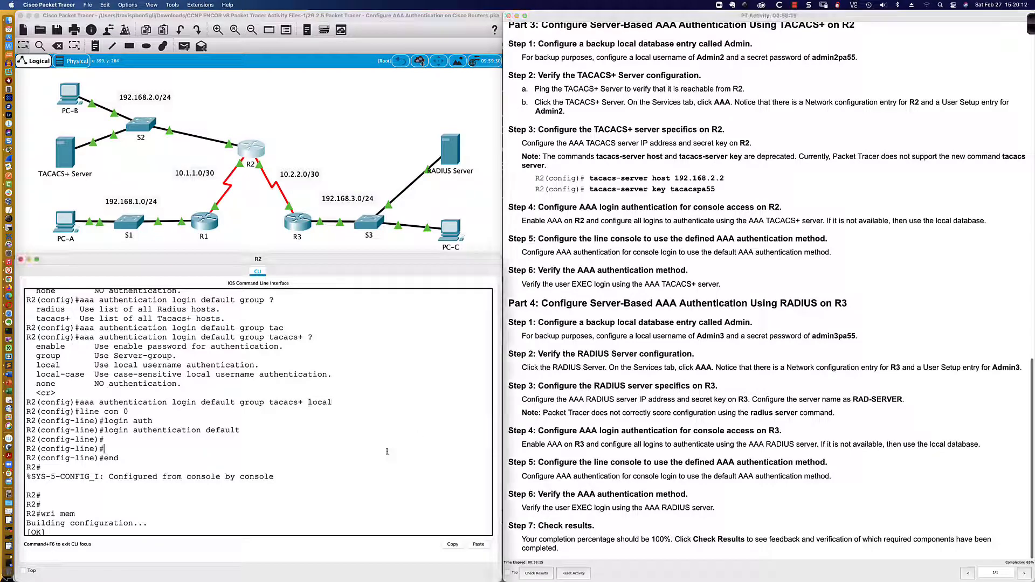
{"action": "key", "text": "Return"}
{"action": "key", "text": "Return"}
{"action": "key", "text": "Return"}
{"action": "type", "text": "en"}
{"action": "key", "text": "Return"}
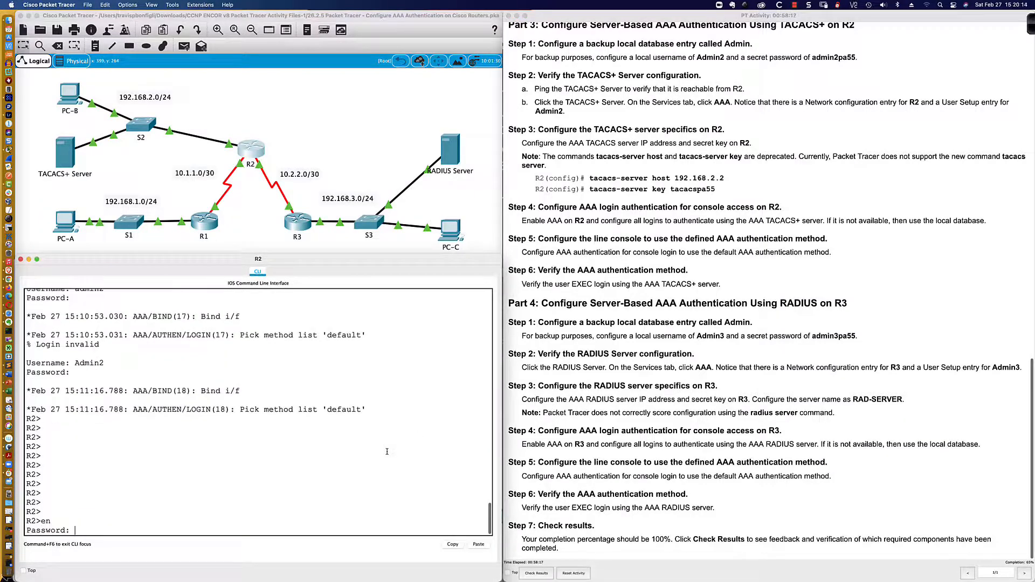
{"action": "key", "text": "Return"}
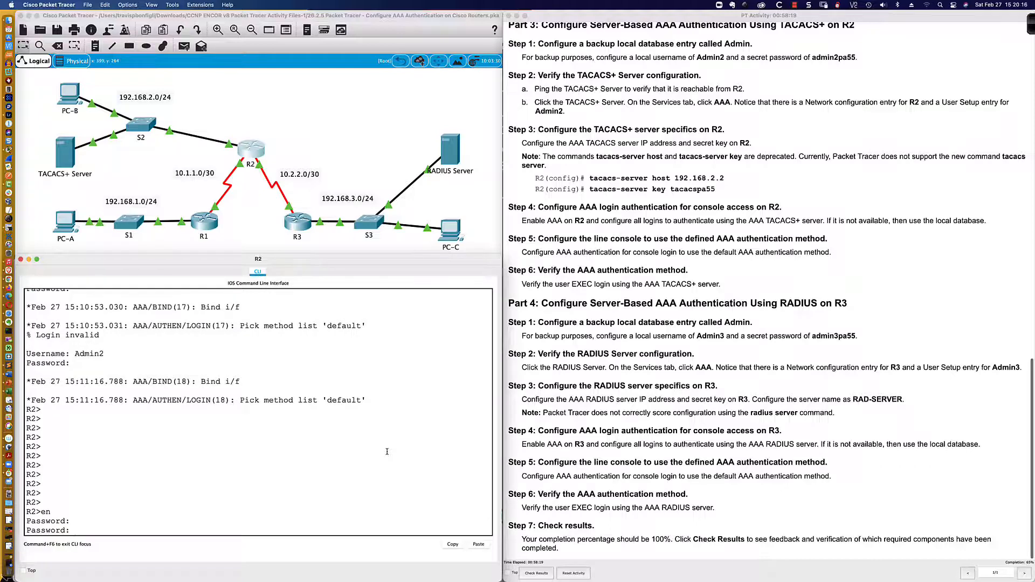
{"action": "key", "text": "Return"}
{"action": "key", "text": "Return"}
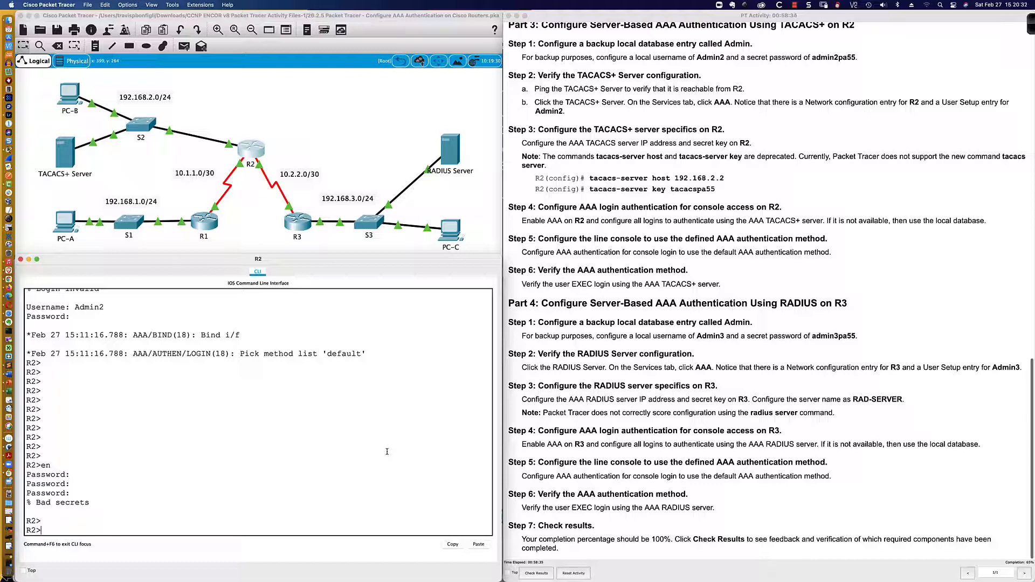
{"action": "type", "text": "en"}
{"action": "key", "text": "Return"}
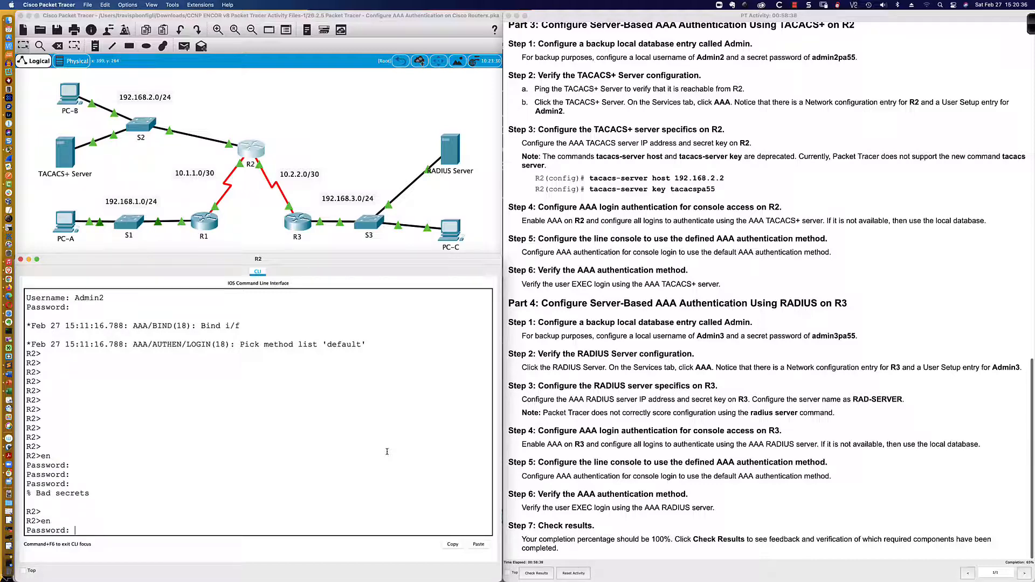
{"action": "key", "text": "Return"}
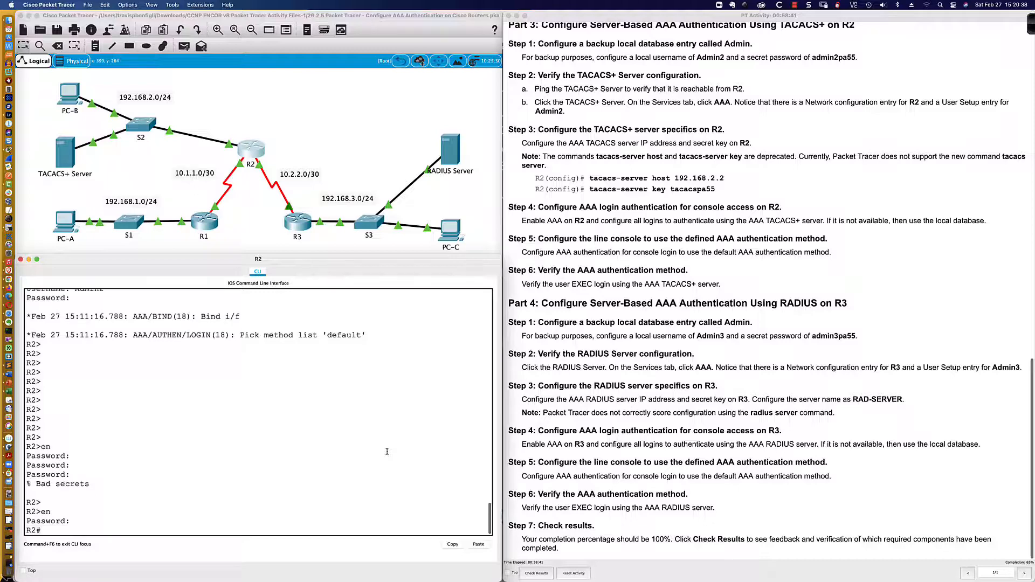
{"action": "type", "text": "conf t"}
{"action": "key", "text": "Return"}
{"action": "key", "text": "Return"}
{"action": "key", "text": "Return"}
{"action": "key", "text": "Return"}
{"action": "key", "text": "Return"}
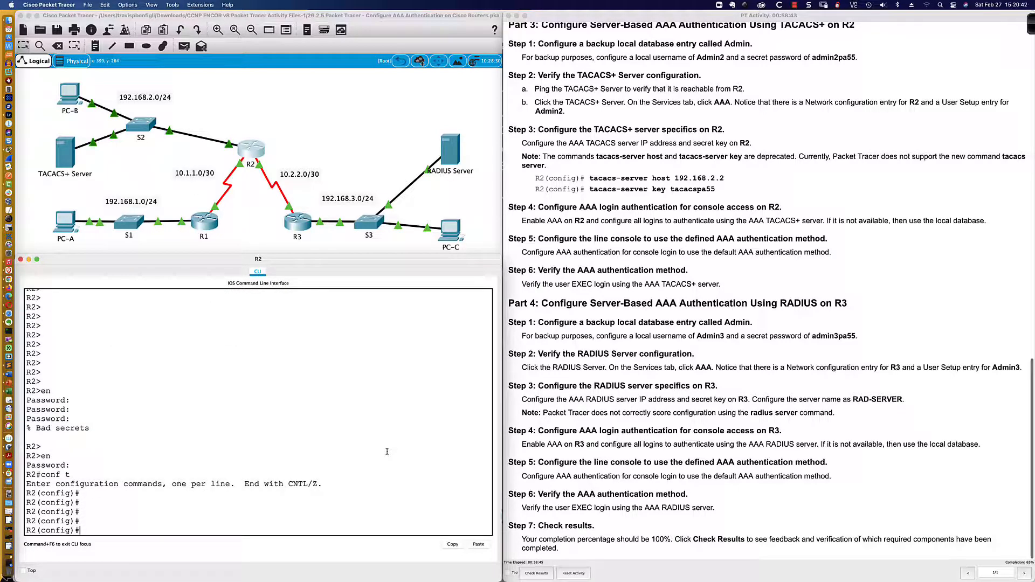
Begin typing 'aaa new-model', then clear the unfinished command
{"action": "type", "text": "aaa new"}
{"action": "key", "text": "Tab"}
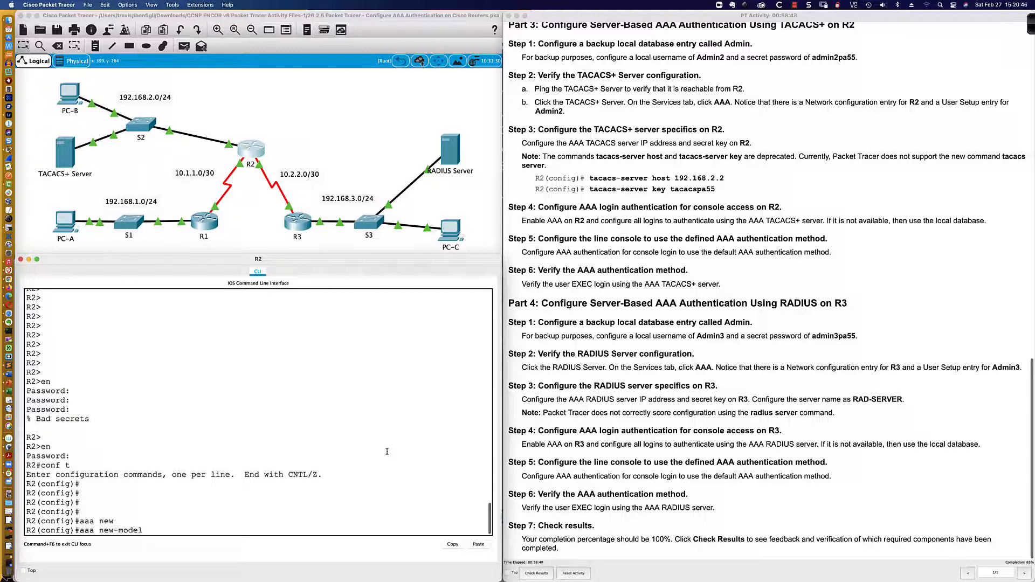
{"action": "type", "text": "-m"}
{"action": "key", "text": "BackSpace"}
{"action": "key", "text": "BackSpace"}
{"action": "key", "text": "BackSpace"}
{"action": "key", "text": "BackSpace"}
{"action": "key", "text": "BackSpace"}
{"action": "key", "text": "BackSpace"}
{"action": "key", "text": "BackSpace"}
{"action": "key", "text": "BackSpace"}
{"action": "key", "text": "BackSpace"}
Enable AAA on R3 with 'aaa new-model'
{"action": "left_click", "coordinate": [299, 221]}
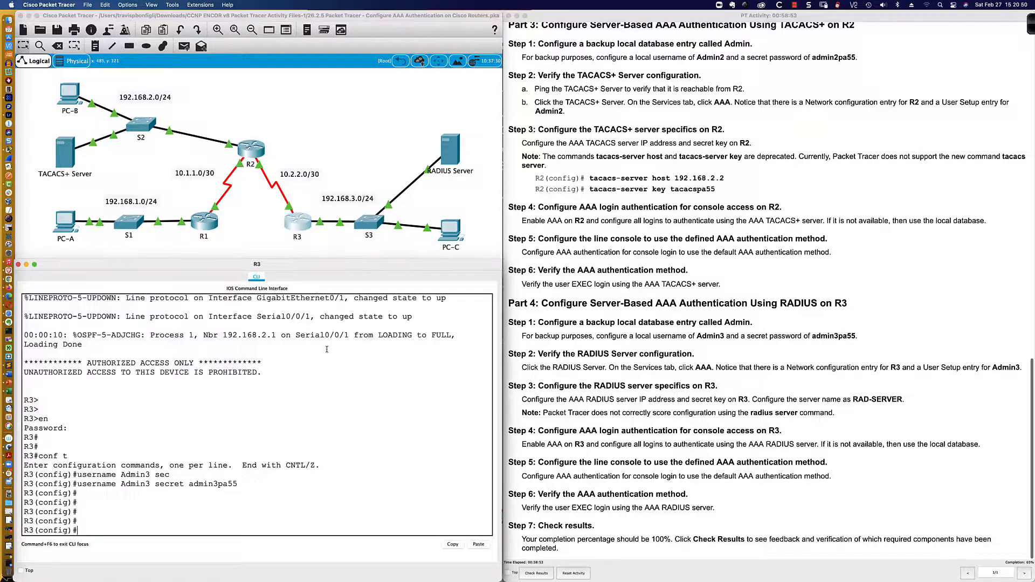
{"action": "type", "text": "aaa new"}
{"action": "key", "text": "Tab"}
{"action": "key", "text": "Return"}
{"action": "key", "text": "Return"}
{"action": "key", "text": "Return"}
{"action": "key", "text": "Return"}
{"action": "key", "text": "Return"}
{"action": "key", "text": "Return"}
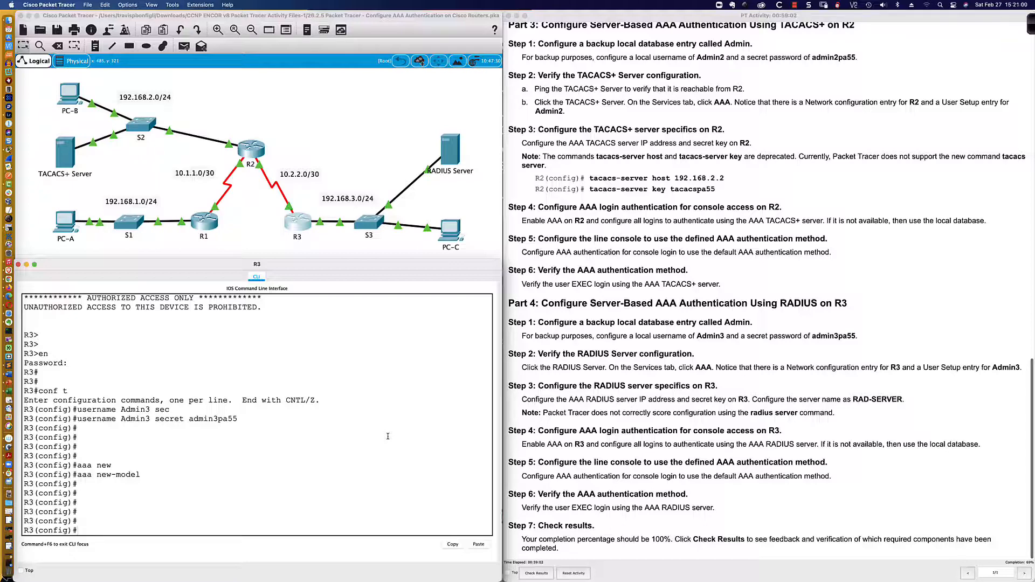
Create the 'radius server RAD-SERVER' entry on R3 and list its available subcommands
{"action": "type", "text": "tacas"}
{"action": "key", "text": "Tab"}
{"action": "key", "text": "BackSpace"}
{"action": "type", "text": "c"}
{"action": "key", "text": "Tab"}
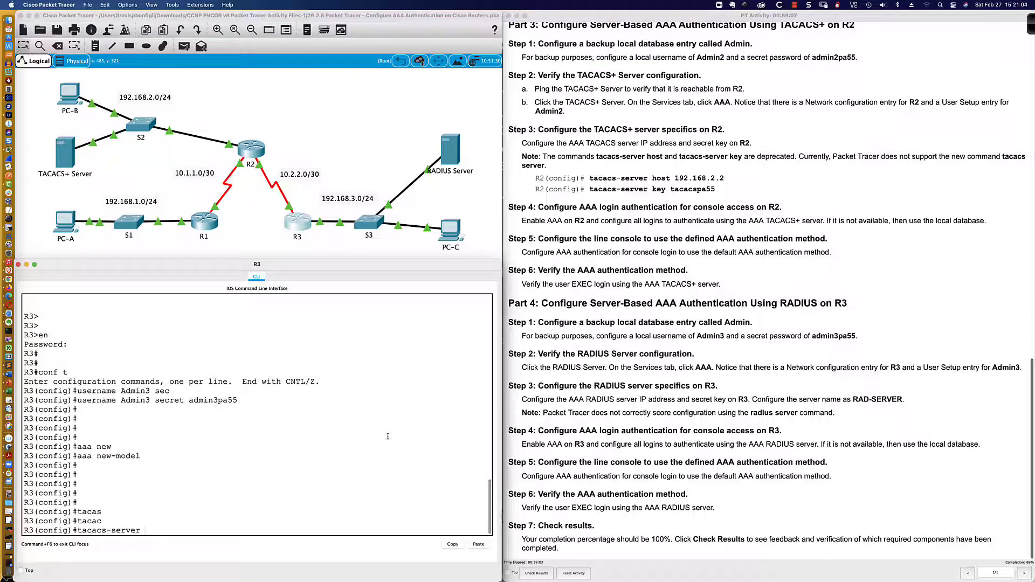
{"action": "key", "text": "BackSpace"}
{"action": "key", "text": "BackSpace"}
{"action": "key", "text": "BackSpace"}
{"action": "key", "text": "BackSpace"}
{"action": "key", "text": "BackSpace"}
{"action": "key", "text": "BackSpace"}
{"action": "key", "text": "BackSpace"}
{"action": "key", "text": "BackSpace"}
{"action": "key", "text": "BackSpace"}
{"action": "key", "text": "BackSpace"}
{"action": "key", "text": "BackSpace"}
{"action": "key", "text": "BackSpace"}
{"action": "key", "text": "BackSpace"}
{"action": "key", "text": "BackSpace"}
{"action": "type", "text": "radi"}
{"action": "key", "text": "Tab"}
{"action": "type", "text": "s"}
{"action": "key", "text": "Tab"}
{"action": "key", "text": "BackSpace"}
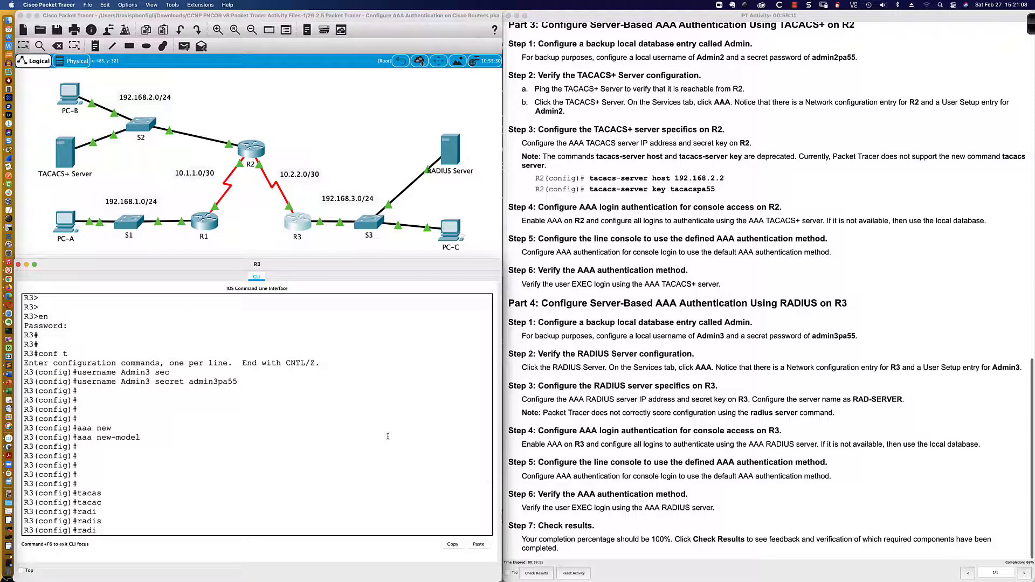
{"action": "type", "text": "us"}
{"action": "key", "text": "Tab"}
{"action": "type", "text": "?server "}
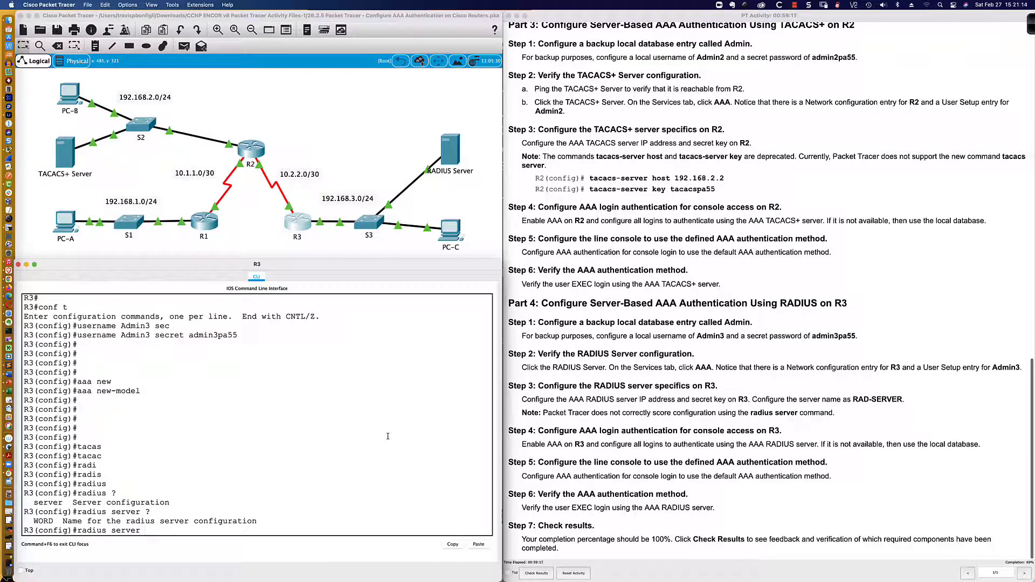
{"action": "type", "text": "?RAD-SERVER"}
{"action": "key", "text": "Return"}
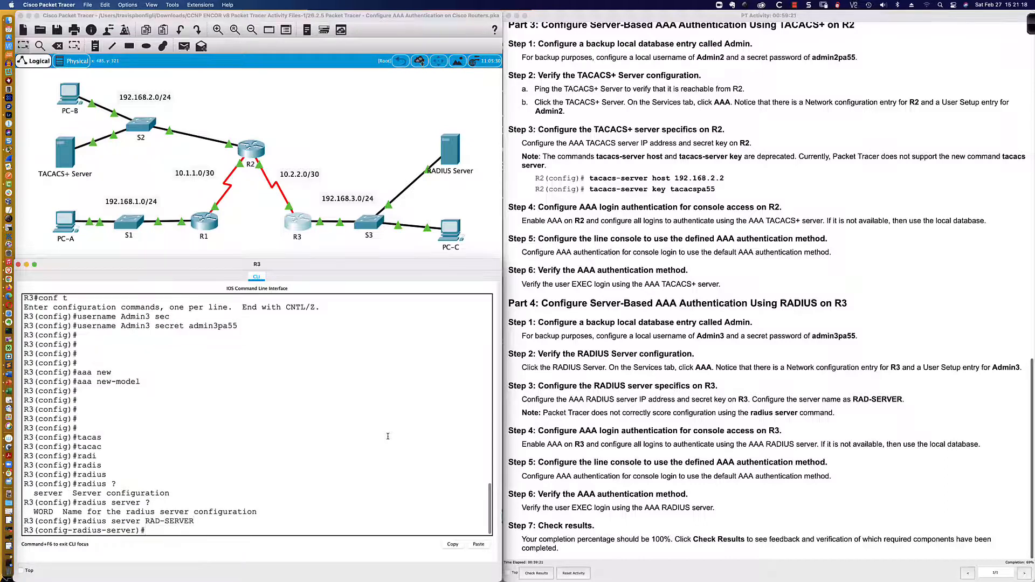
{"action": "type", "text": "?"}
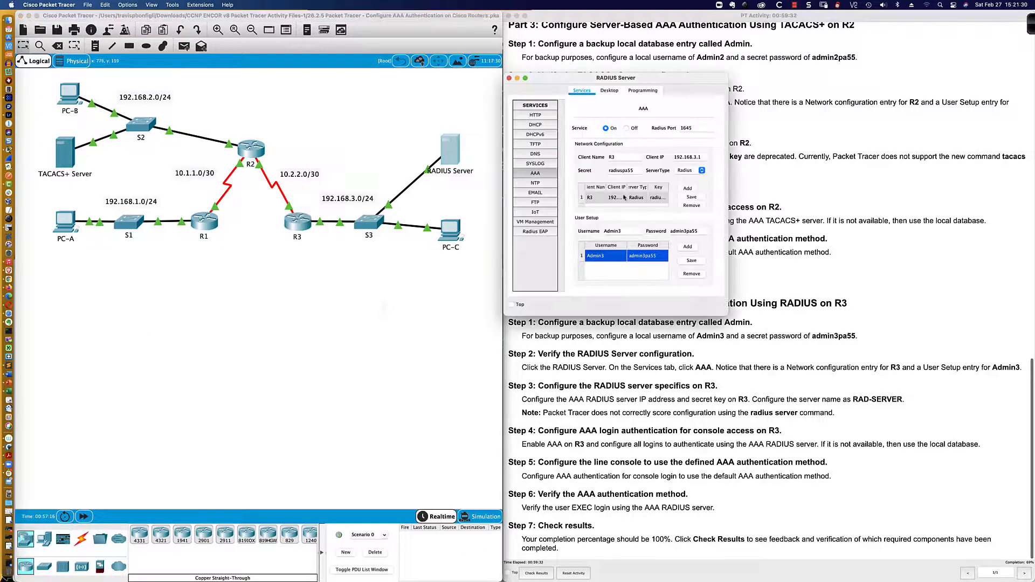
Check the RADIUS server's IP, then type 'address ipv4 192.168.3.2' for RAD-SERVER on R3
{"action": "left_click", "coordinate": [609, 91]}
{"action": "left_click", "coordinate": [537, 127]}
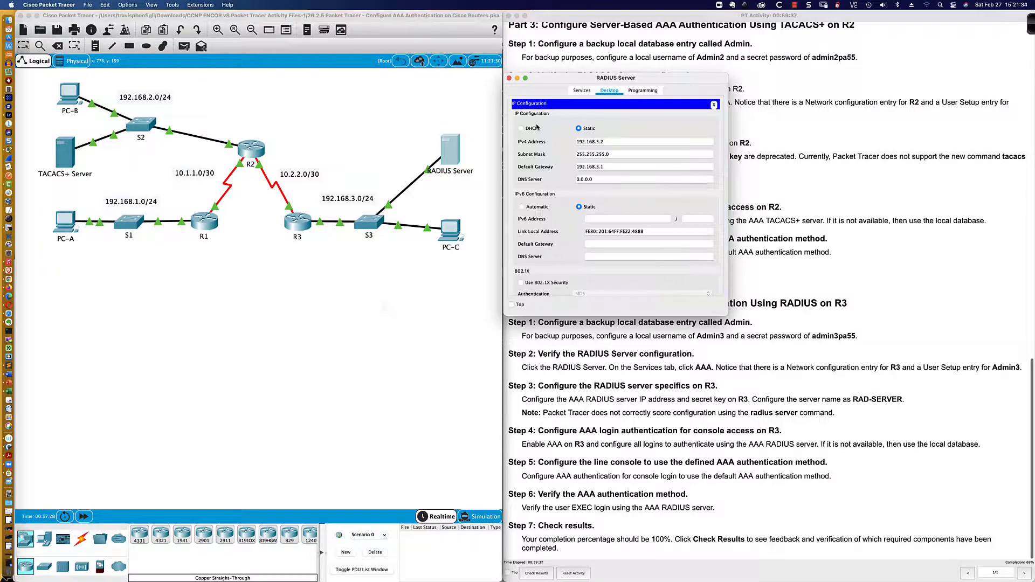
{"action": "left_click", "coordinate": [299, 221]}
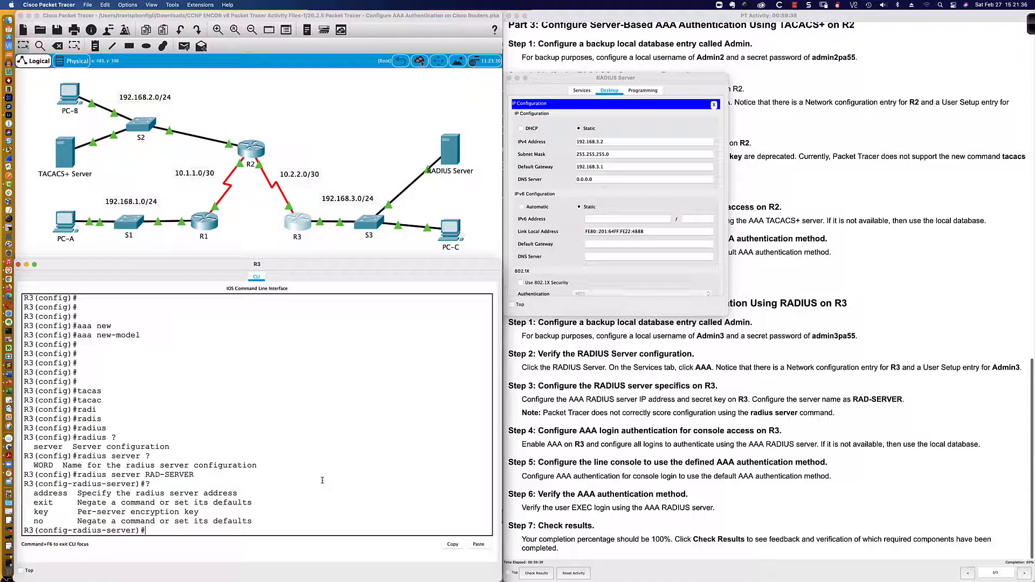
{"action": "type", "text": "add"}
{"action": "key", "text": "Tab"}
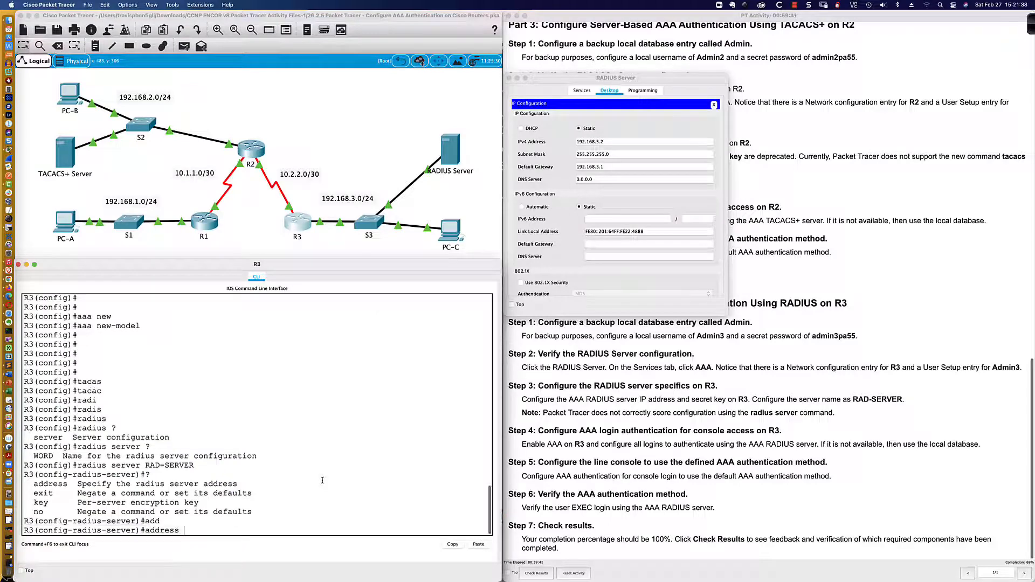
{"action": "type", "text": "?"}
{"action": "type", "text": "ipv"}
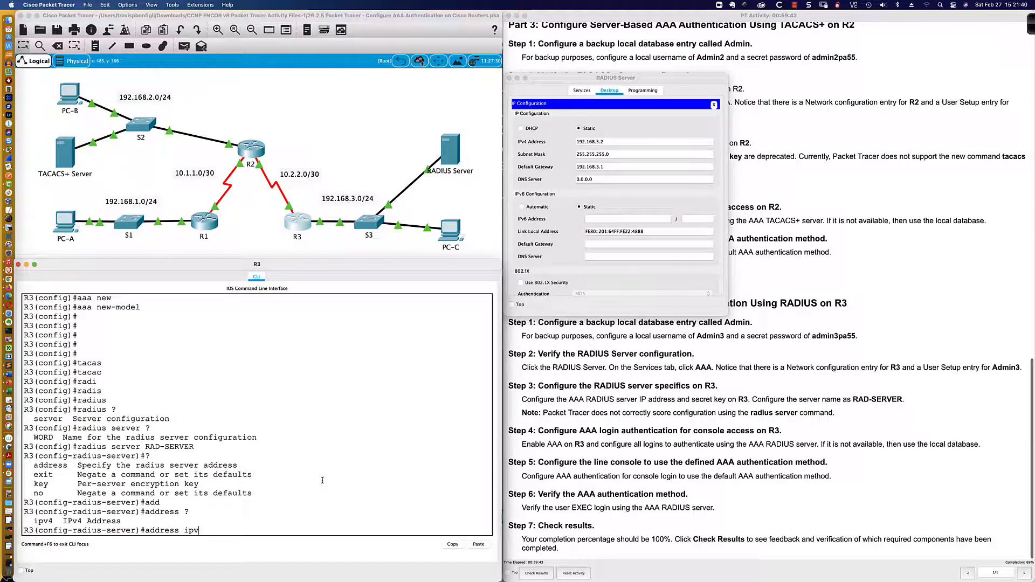
{"action": "type", "text": "4 ?"}
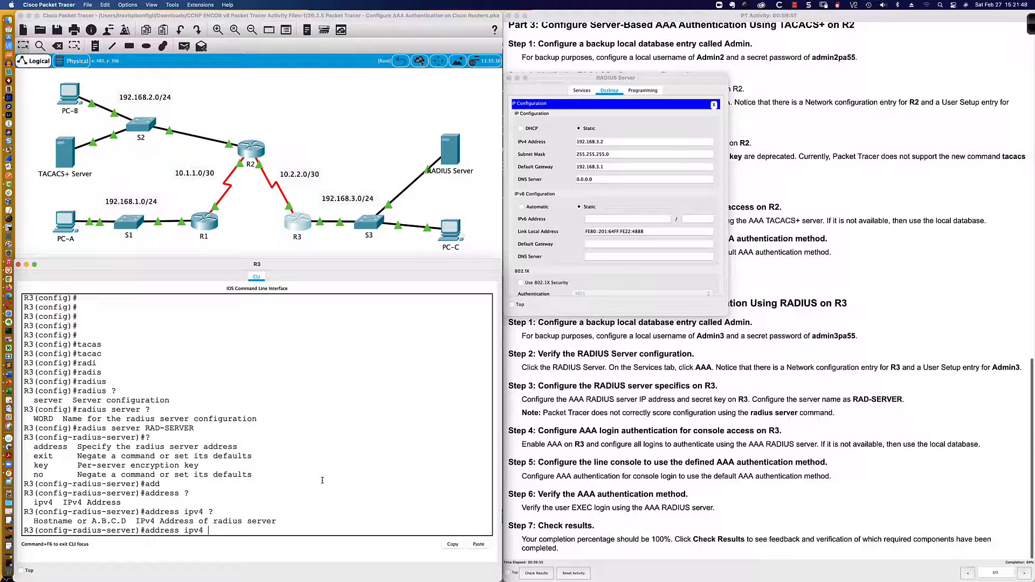
{"action": "type", "text": "192.168.3.2 ?"}
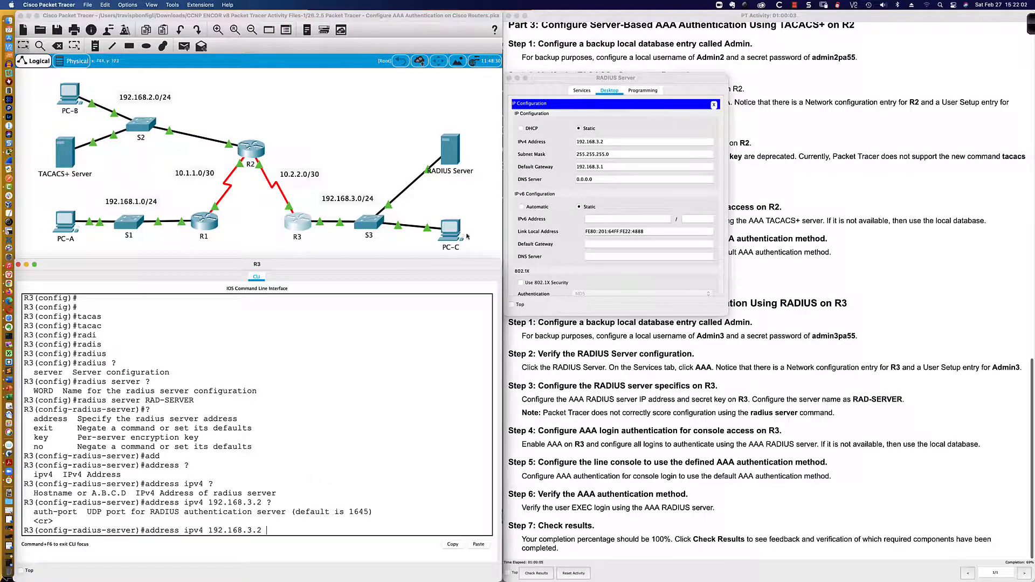
Confirm the server's Radius Port 1645 matches R3's default port 1645
{"action": "left_click", "coordinate": [583, 90]}
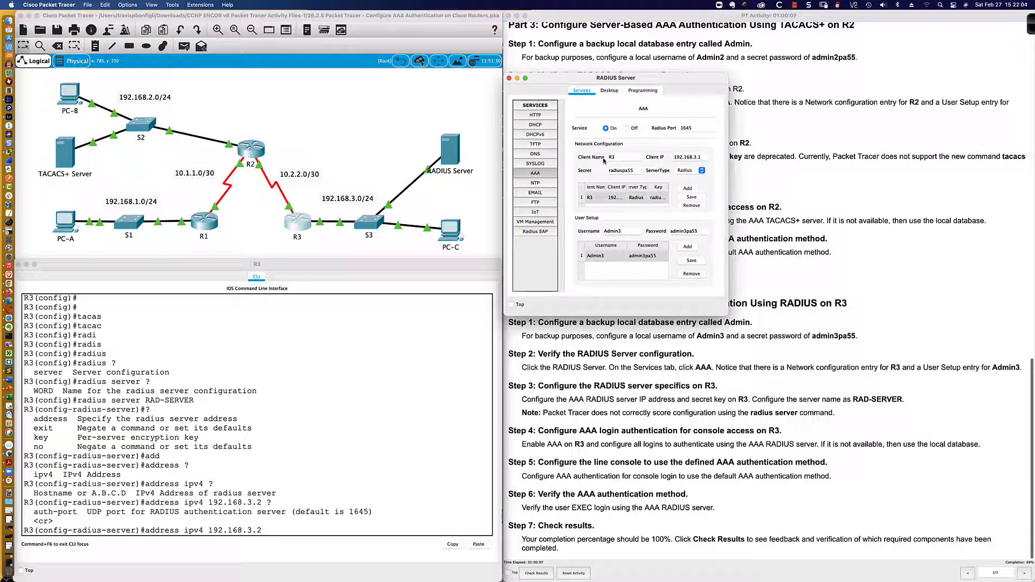
{"action": "left_click_drag", "start_coordinate": [695, 128], "coordinate": [674, 128]}
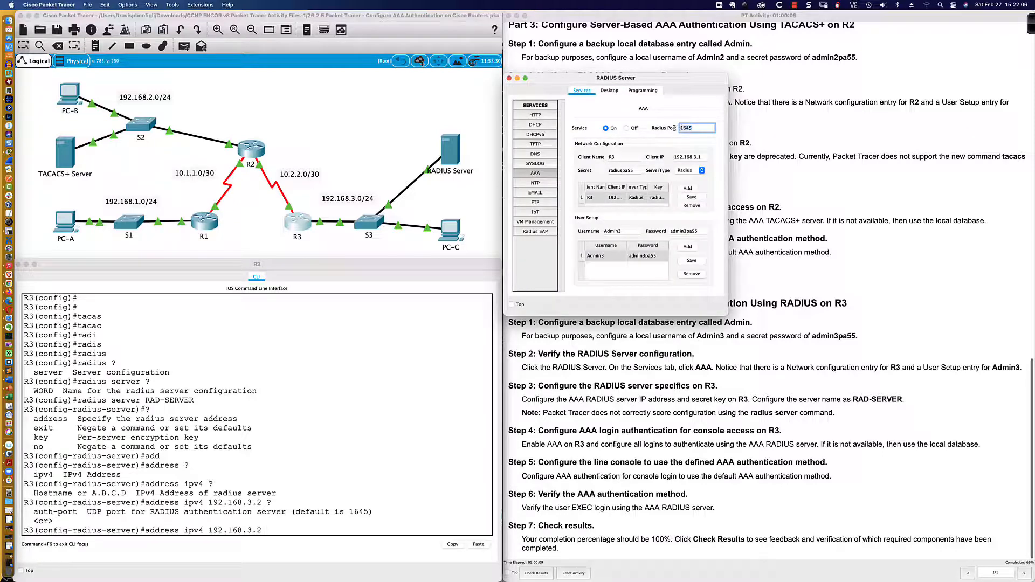
{"action": "left_click", "coordinate": [293, 511]}
{"action": "left_click_drag", "start_coordinate": [293, 511], "coordinate": [370, 511]}
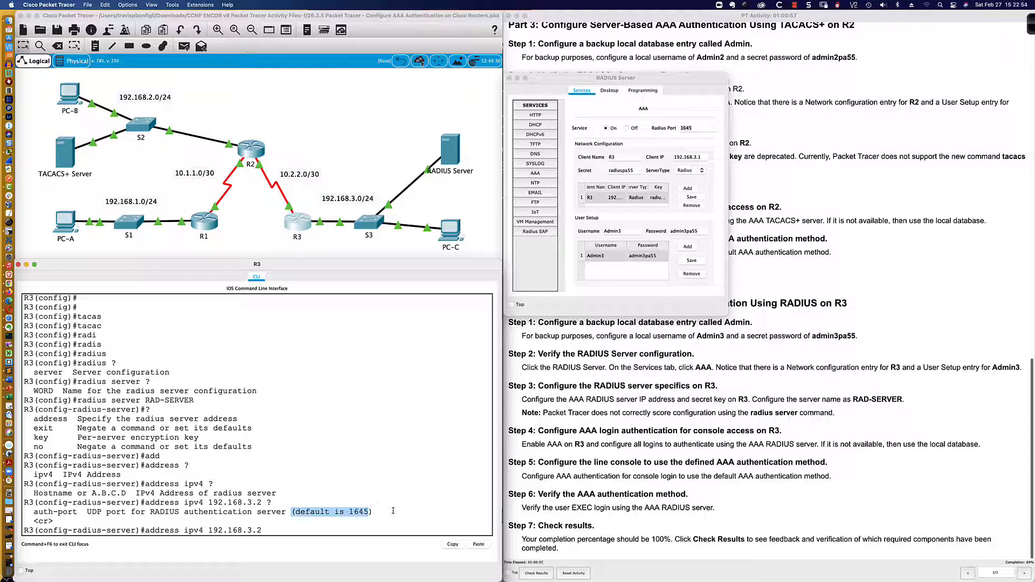
Apply the address 192.168.3.2 to RAD-SERVER in R3's console
{"action": "left_click", "coordinate": [292, 528]}
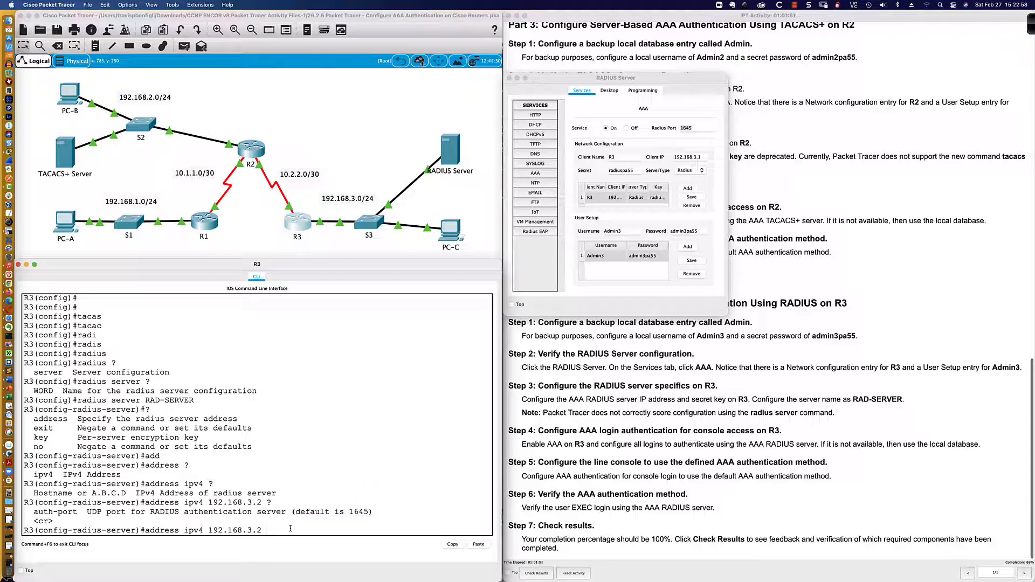
{"action": "key", "text": "Return"}
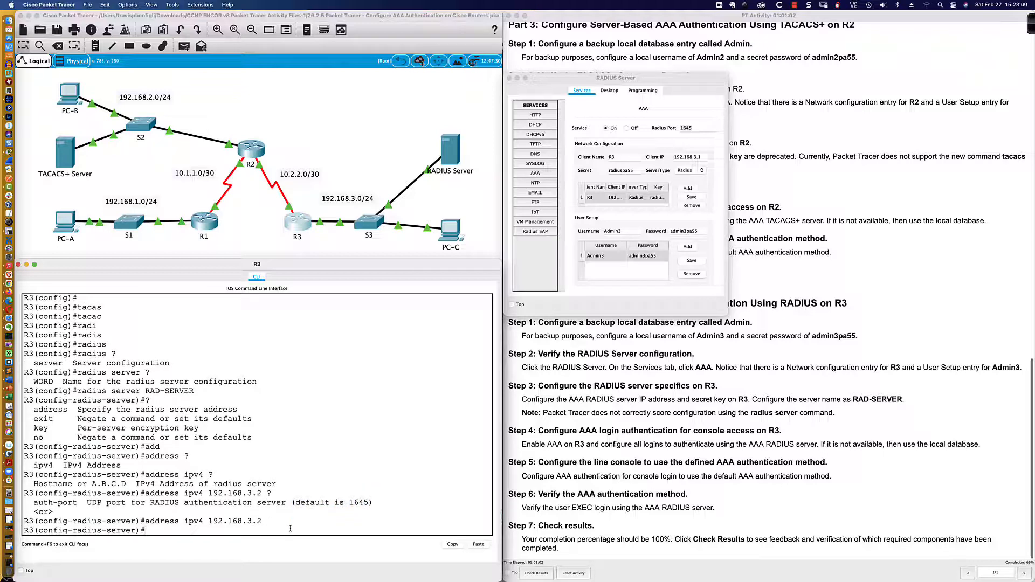
{"action": "key", "text": "Return"}
{"action": "key", "text": "Return"}
Read the RADIUS server's shared secret and enter it as RAD-SERVER's key on R3
{"action": "type", "text": "key"}
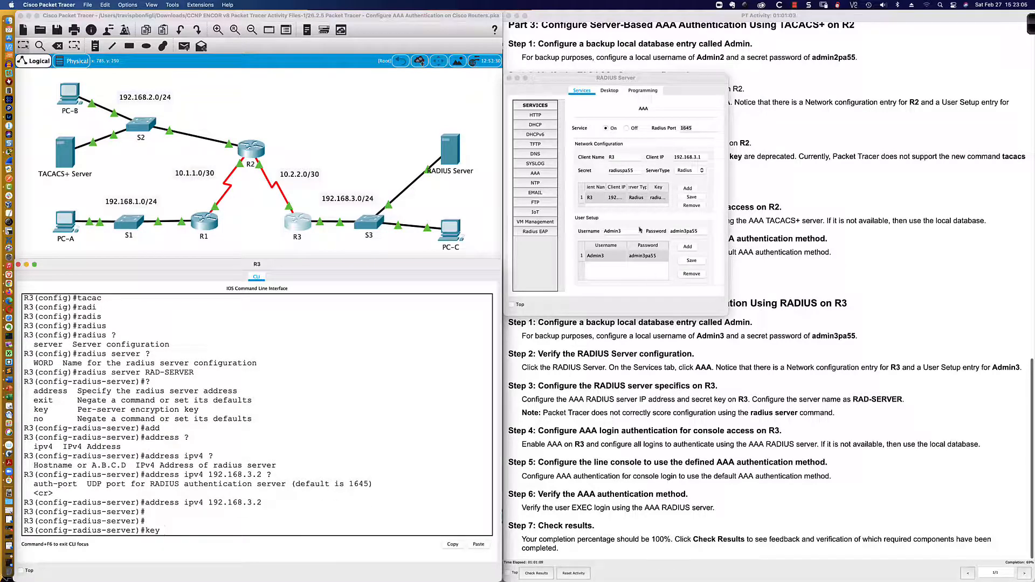
{"action": "left_click", "coordinate": [638, 201]}
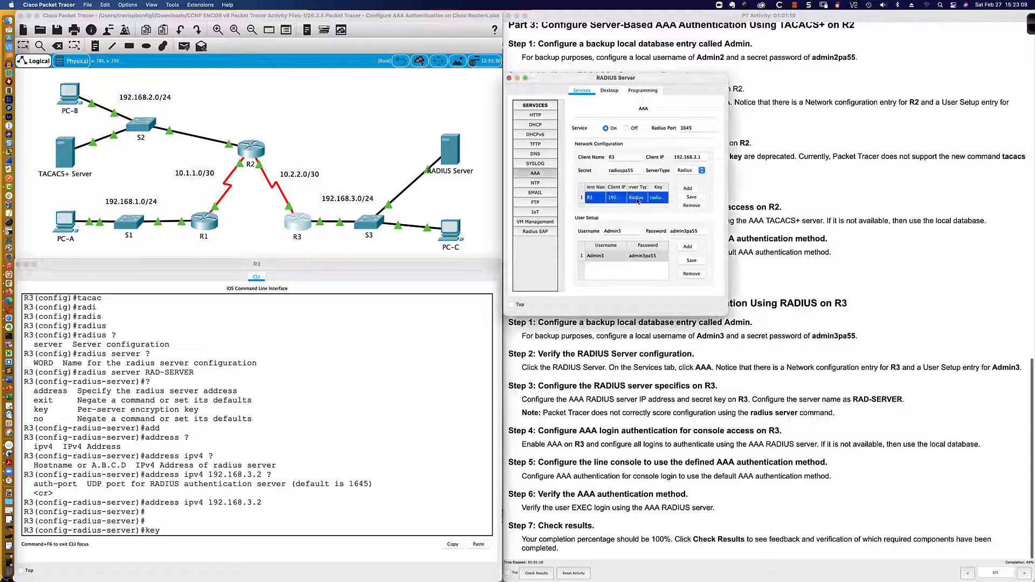
{"action": "left_click", "coordinate": [609, 170]}
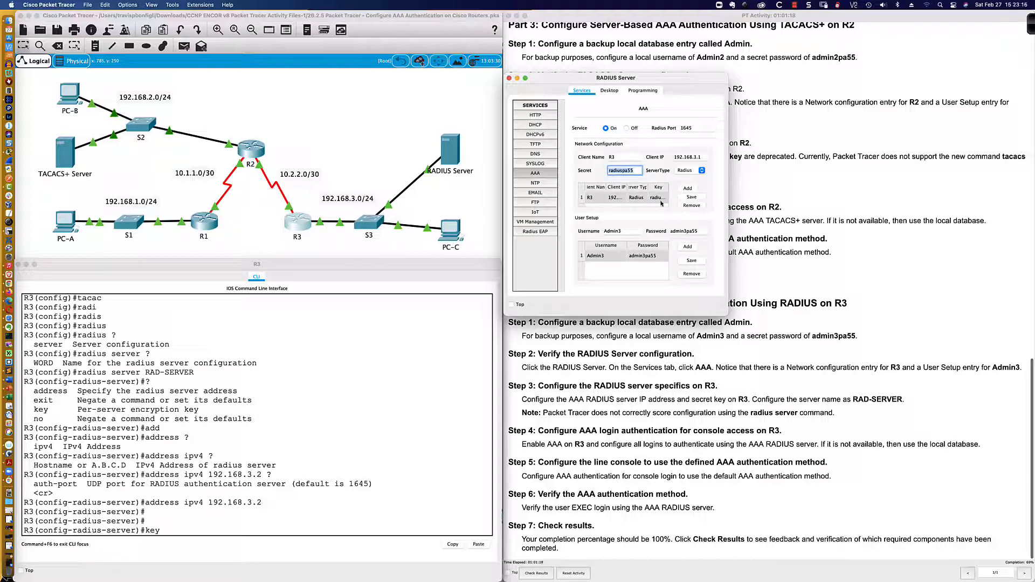
{"action": "double_click", "coordinate": [615, 173]}
{"action": "left_click", "coordinate": [206, 530]}
{"action": "type", "text": "ra"}
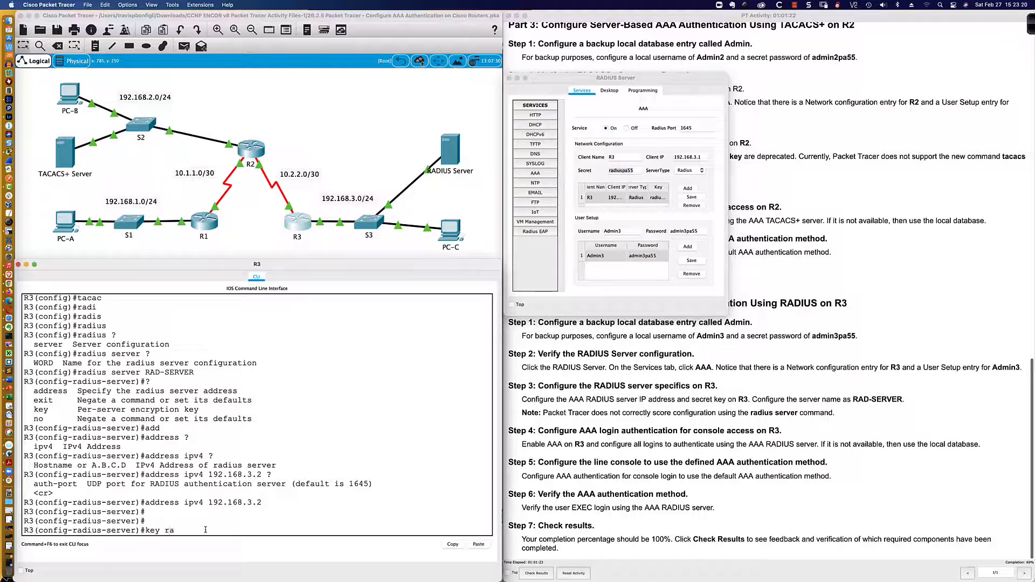
{"action": "type", "text": "diuspa55"}
{"action": "key", "text": "Return"}
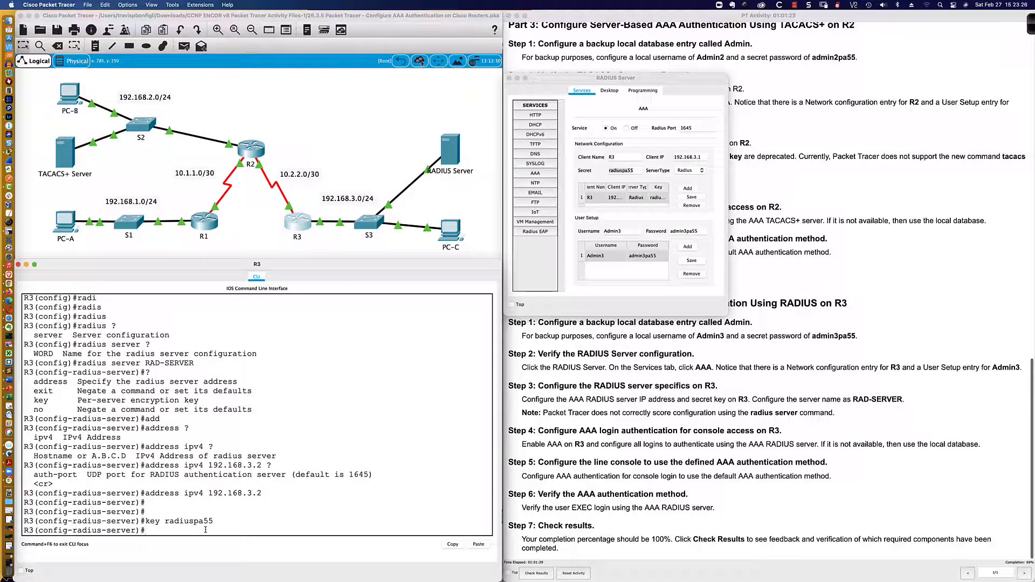
Highlight the Step 3 scoring note in the lab instructions
{"action": "scroll", "coordinate": [395, 517], "scroll_direction": "up", "scroll_amount": 1}
{"action": "scroll", "coordinate": [403, 505], "scroll_direction": "down", "scroll_amount": 1}
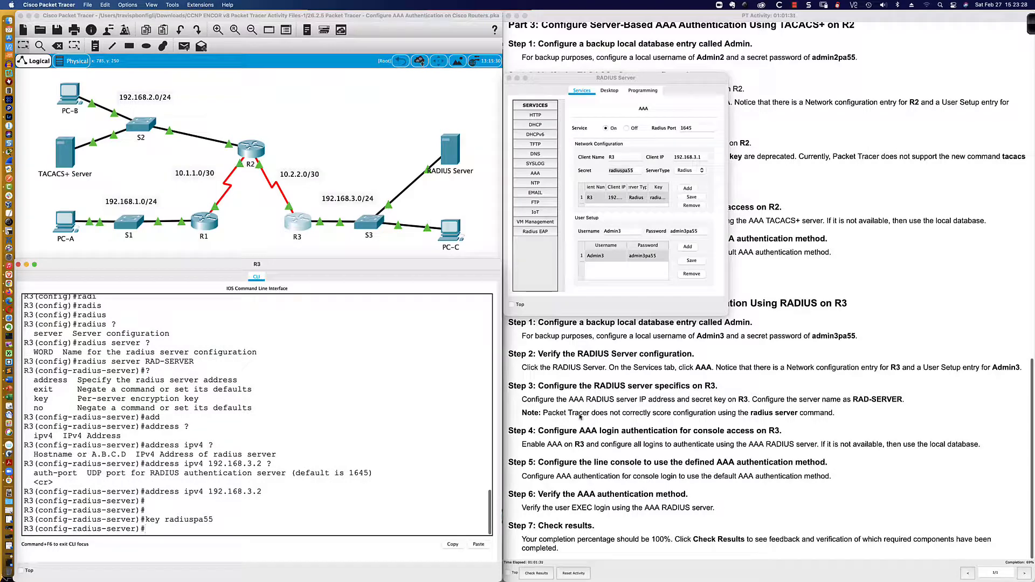
{"action": "left_click", "coordinate": [557, 416]}
{"action": "left_click_drag", "start_coordinate": [544, 413], "coordinate": [835, 413]}
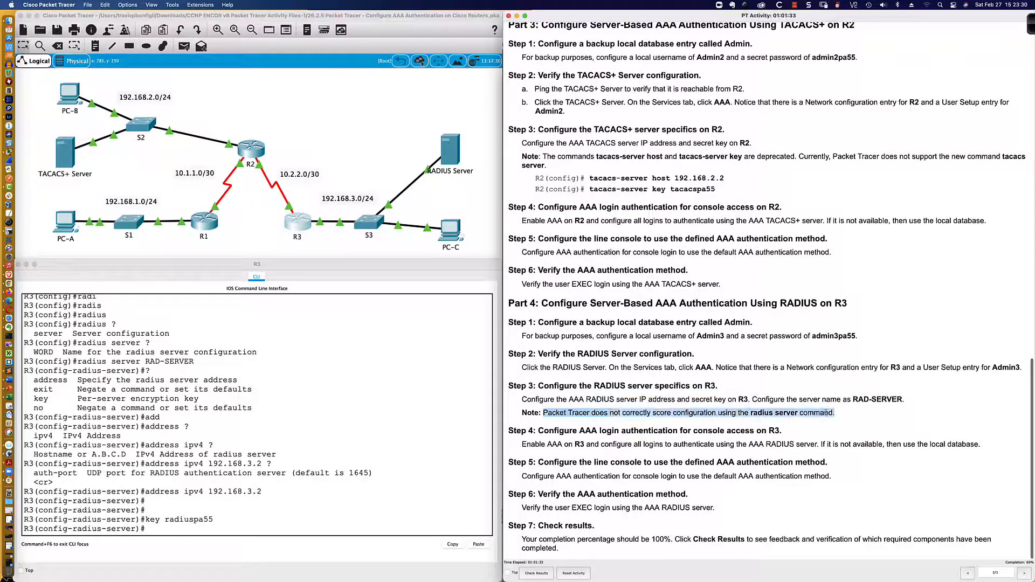
Highlight the Step 4 RADIUS login authentication requirement in the lab instructions
{"action": "scroll", "coordinate": [717, 431], "scroll_direction": "up", "scroll_amount": 1}
{"action": "scroll", "coordinate": [694, 436], "scroll_direction": "down", "scroll_amount": 1}
{"action": "left_click", "coordinate": [536, 445]}
{"action": "left_click_drag", "start_coordinate": [527, 445], "coordinate": [819, 446]}
{"action": "scroll", "coordinate": [650, 445], "scroll_direction": "up", "scroll_amount": 1}
{"action": "left_click", "coordinate": [675, 445]}
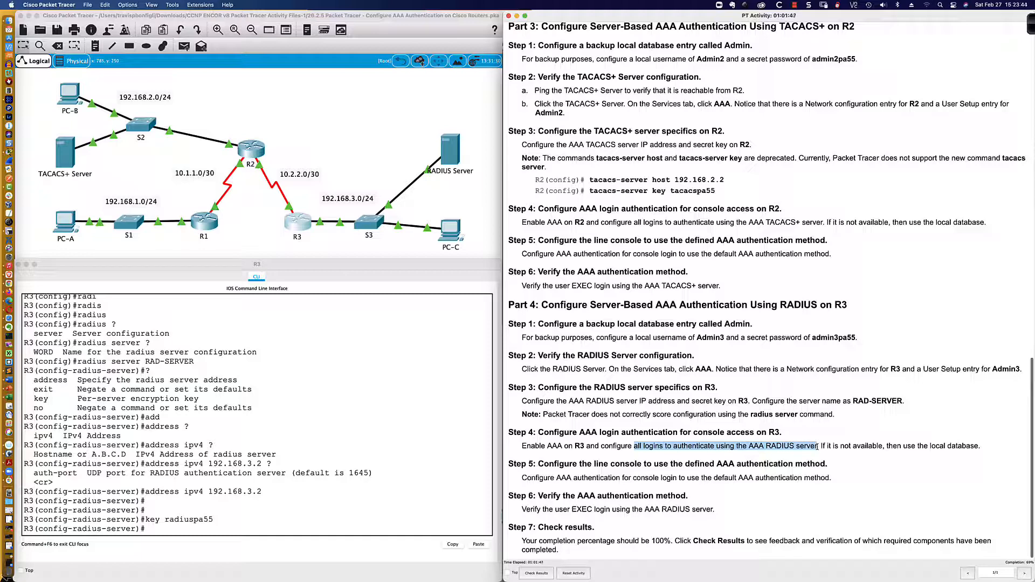
Leave radius-server mode and set 'aaa authentication login default group radius local' on R3
{"action": "left_click", "coordinate": [256, 530]}
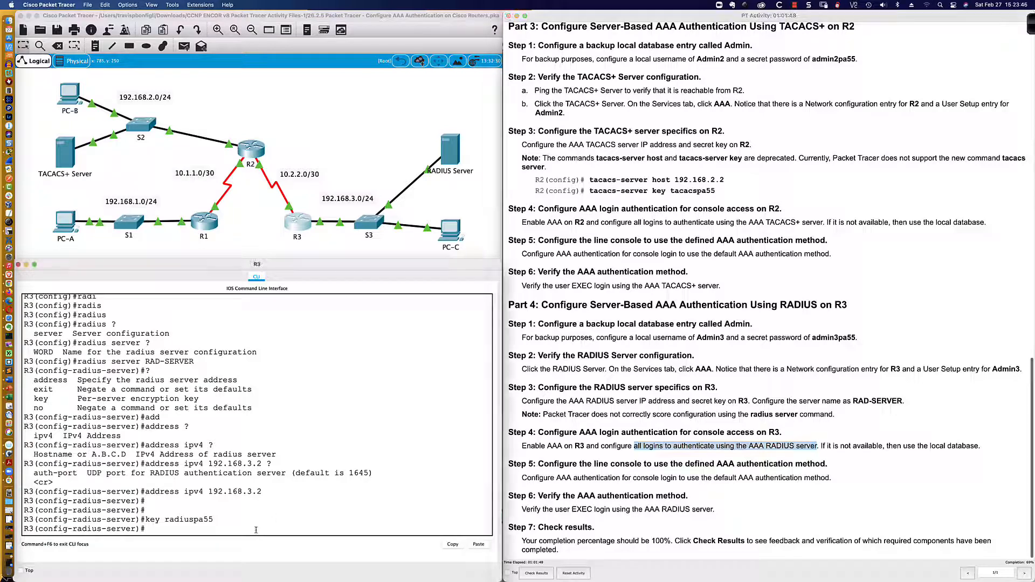
{"action": "type", "text": "exit"}
{"action": "key", "text": "Return"}
{"action": "key", "text": "Return"}
{"action": "key", "text": "Return"}
{"action": "key", "text": "Return"}
{"action": "key", "text": "Return"}
{"action": "key", "text": "Return"}
{"action": "key", "text": "Return"}
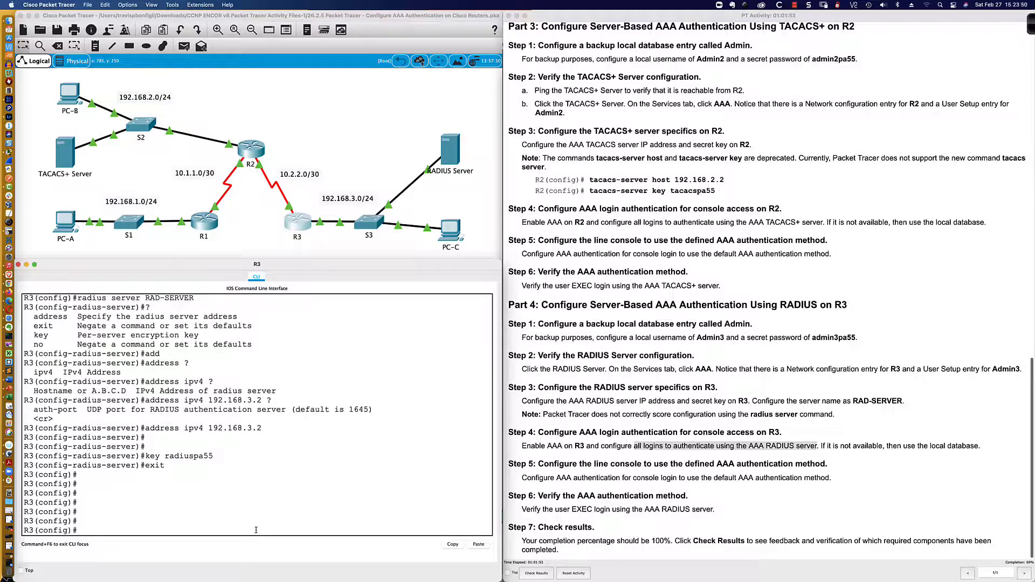
{"action": "type", "text": "aaa authen"}
{"action": "key", "text": "Tab"}
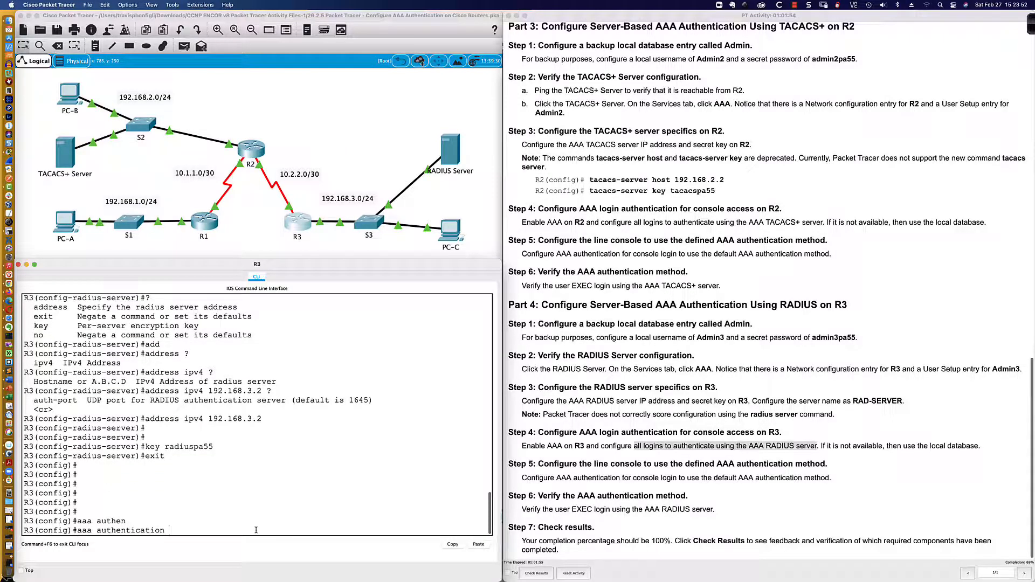
{"action": "type", "text": "login def"}
{"action": "key", "text": "Tab"}
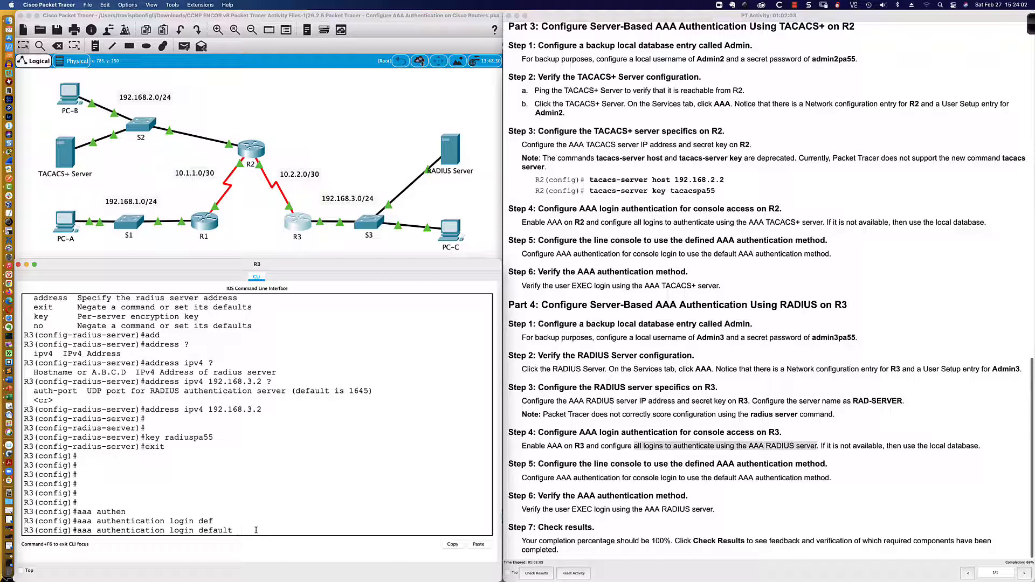
{"action": "type", "text": "?"}
{"action": "type", "text": "group"}
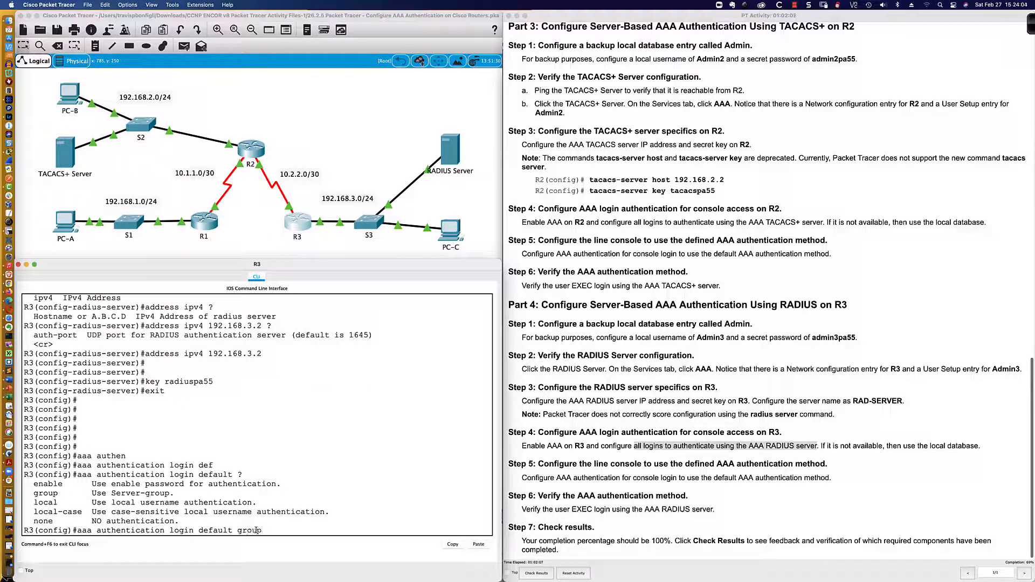
{"action": "type", "text": " radius"}
{"action": "key", "text": "Tab"}
{"action": "type", "text": "?"}
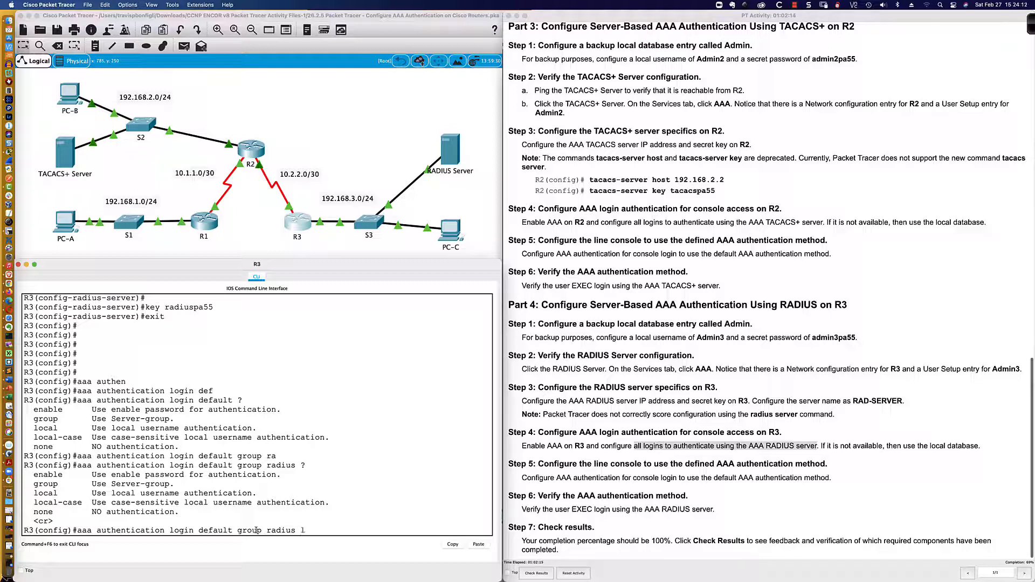
{"action": "type", "text": "local"}
{"action": "key", "text": "Return"}
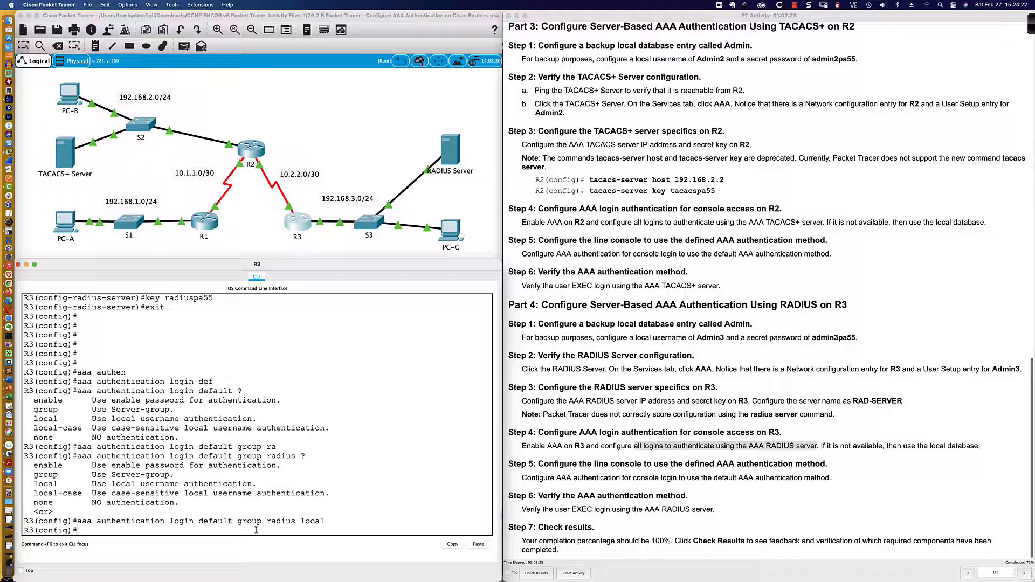
Highlight Step 5, then apply 'login authentication default' under line con 0 on R3
{"action": "left_click", "coordinate": [533, 478]}
{"action": "left_click_drag", "start_coordinate": [533, 478], "coordinate": [738, 478]}
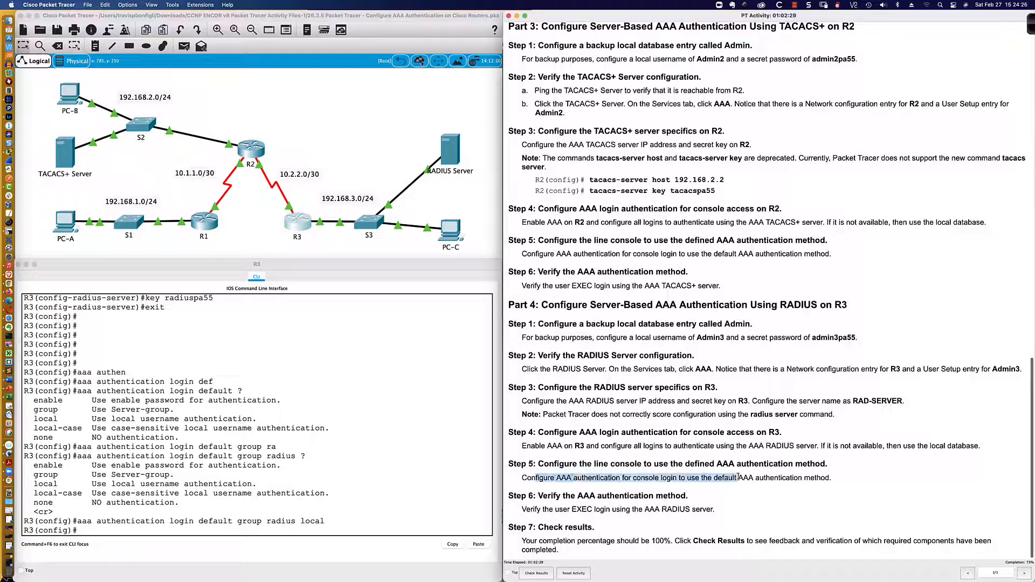
{"action": "left_click", "coordinate": [387, 504]}
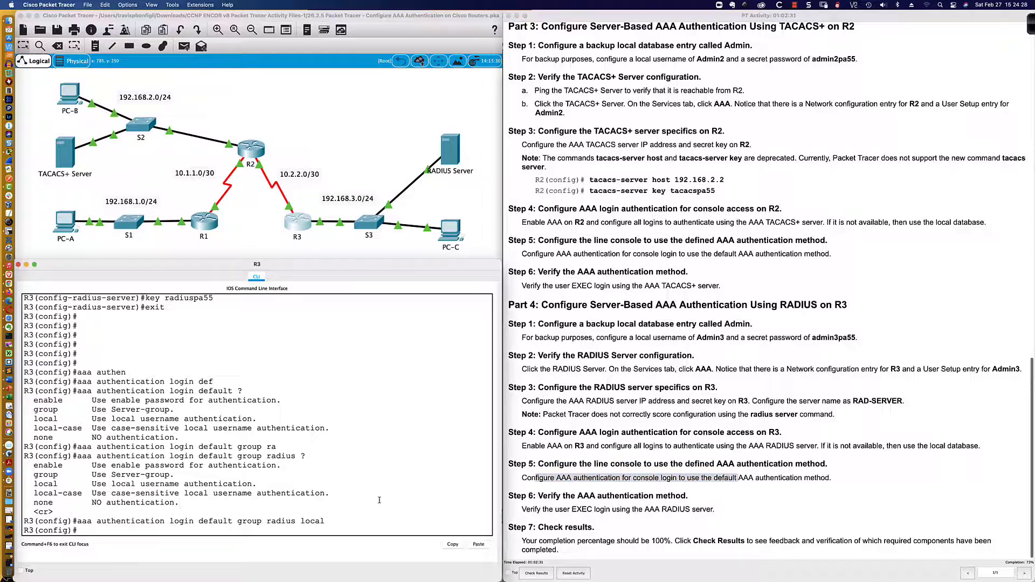
{"action": "key", "text": "Return"}
{"action": "key", "text": "Return"}
{"action": "type", "text": "line con 0"}
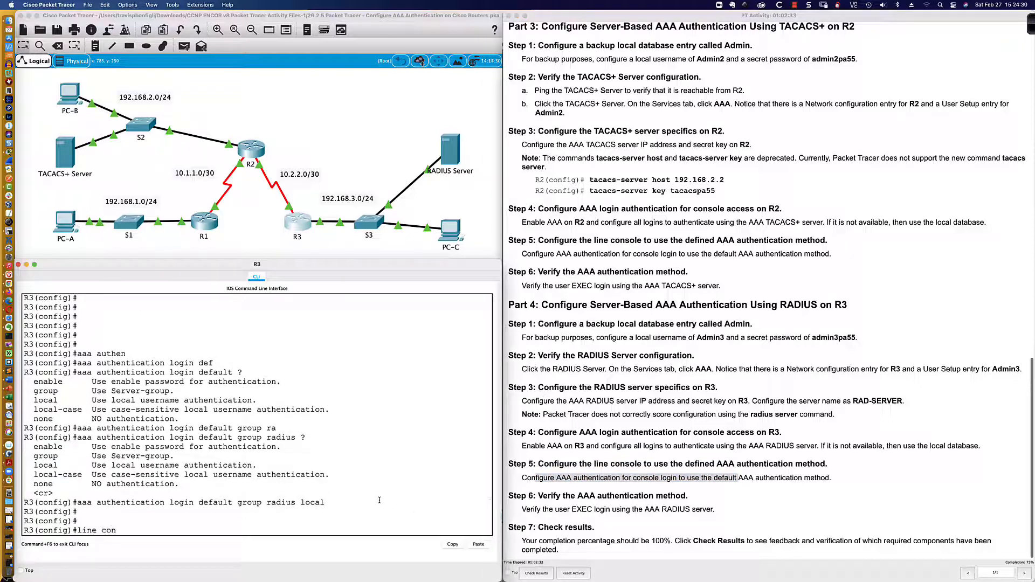
{"action": "key", "text": "Return"}
{"action": "type", "text": "login a"}
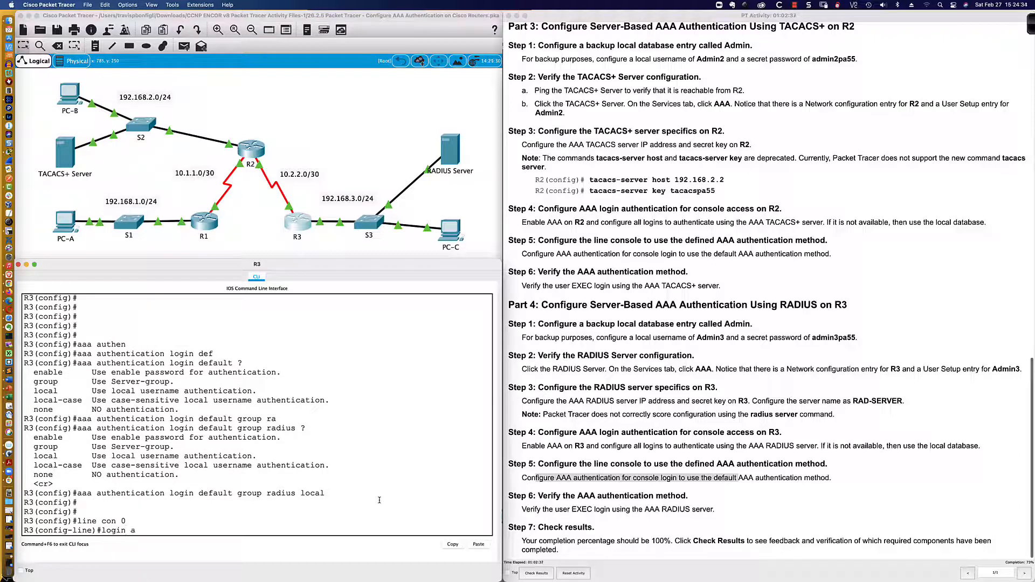
{"action": "type", "text": "uth"}
{"action": "key", "text": "Tab"}
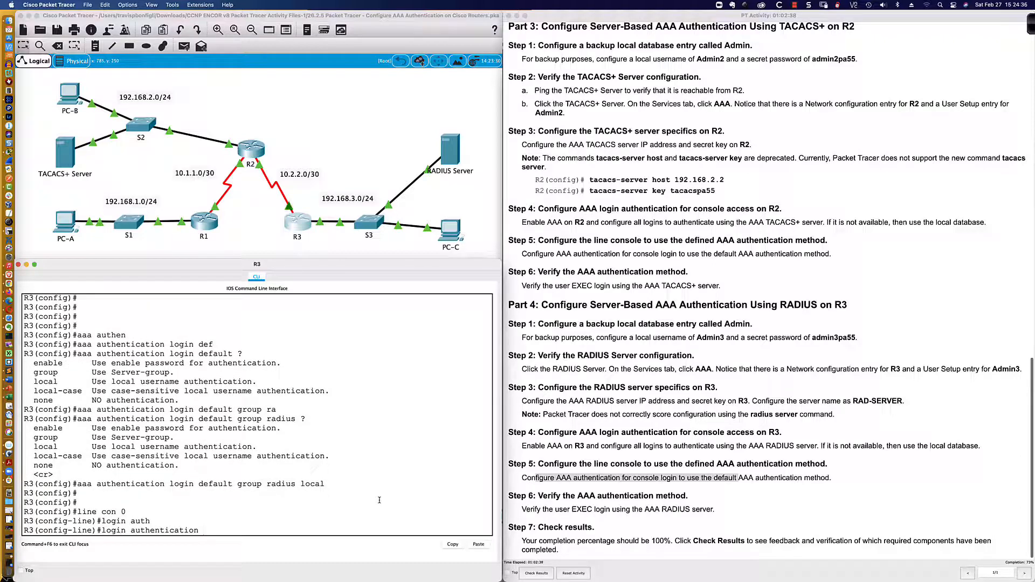
{"action": "type", "text": "def"}
{"action": "key", "text": "Tab"}
{"action": "key", "text": "Return"}
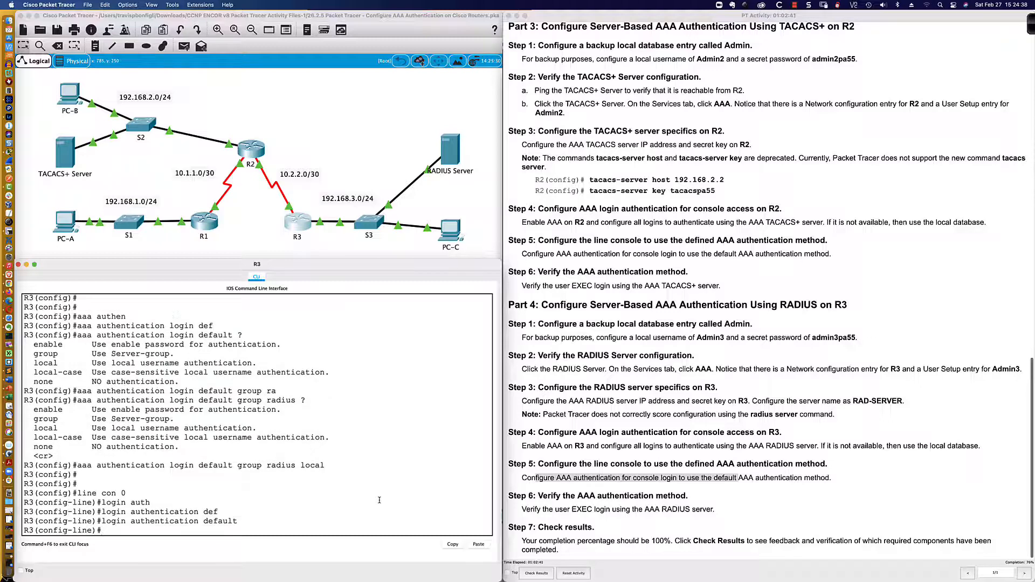
Highlight the RADIUS scoring note in the lab instructions
{"action": "key", "text": "Return"}
{"action": "key", "text": "Return"}
{"action": "key", "text": "Return"}
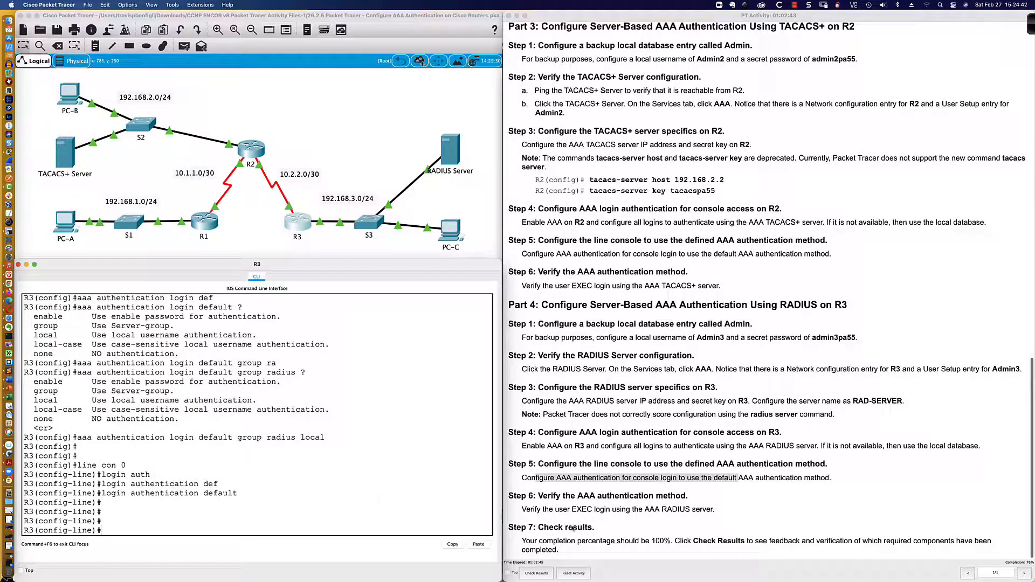
{"action": "scroll", "coordinate": [549, 534], "scroll_direction": "down", "scroll_amount": 1}
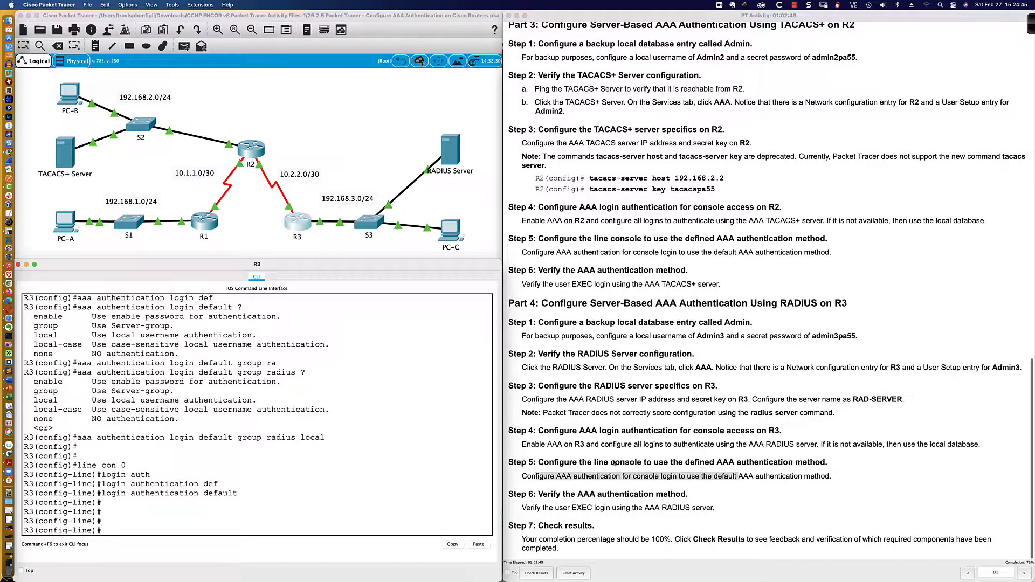
{"action": "left_click_drag", "start_coordinate": [542, 412], "coordinate": [806, 413]}
{"action": "left_click", "coordinate": [222, 521]}
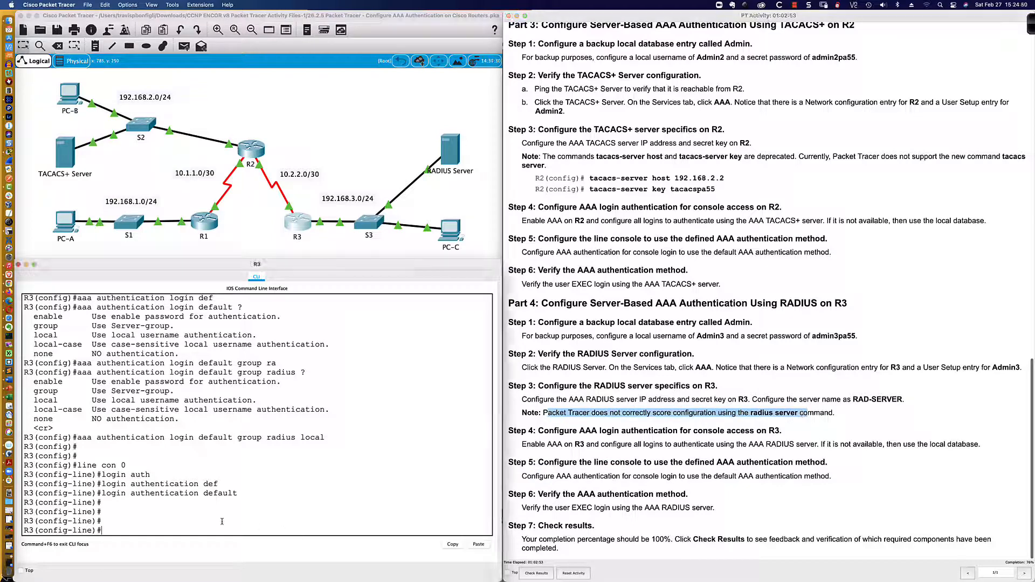
Exit configuration mode and save R3's configuration with 'wri mem'
{"action": "type", "text": "end"}
{"action": "key", "text": "Return"}
{"action": "key", "text": "Return"}
{"action": "key", "text": "Return"}
{"action": "key", "text": "Return"}
{"action": "type", "text": "wri mem"}
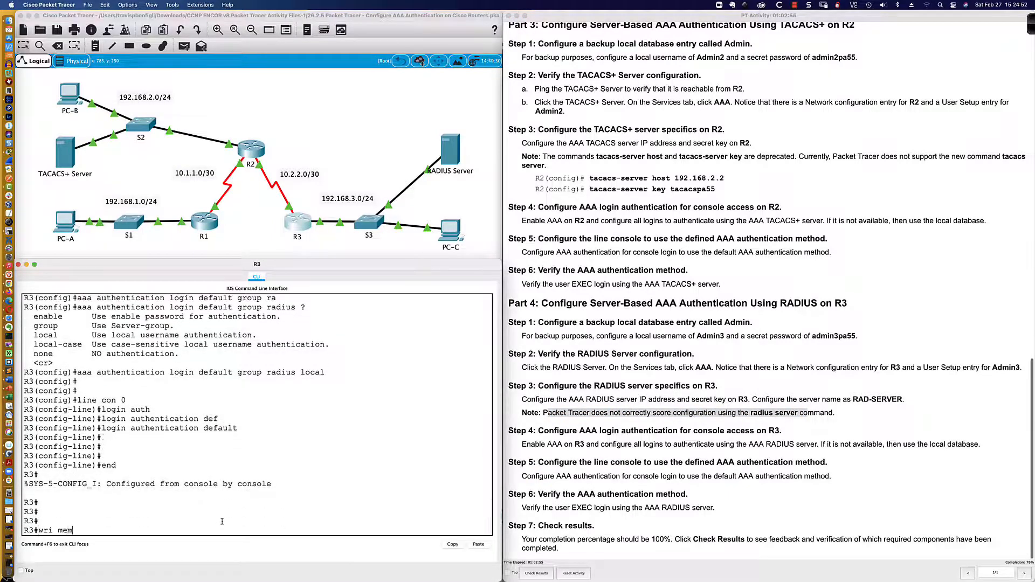
{"action": "key", "text": "Return"}
Log out of R3's console and log back in as Admin3 with its password
{"action": "type", "text": "exit"}
{"action": "key", "text": "Return"}
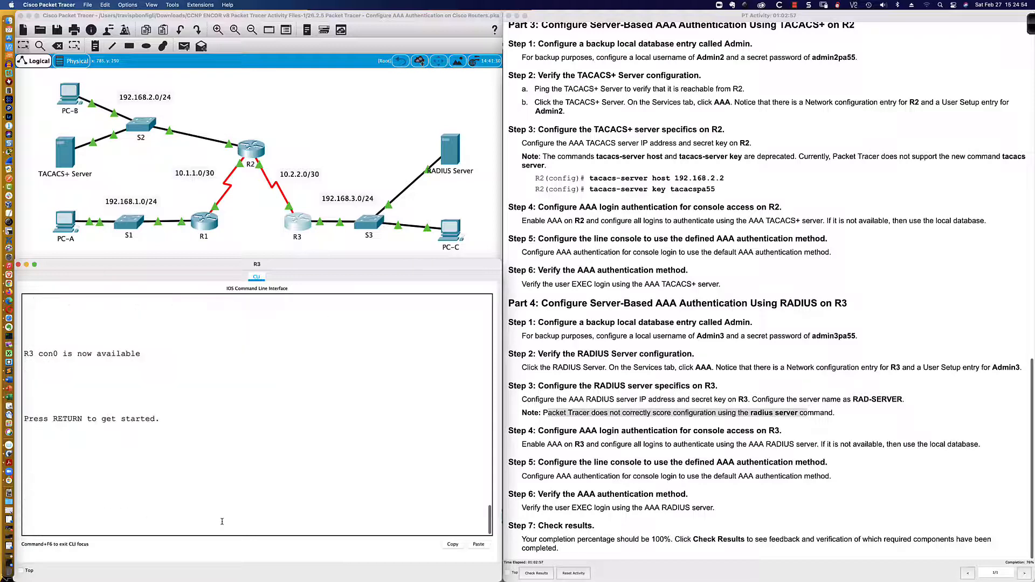
{"action": "key", "text": "Return"}
{"action": "type", "text": "Admin"}
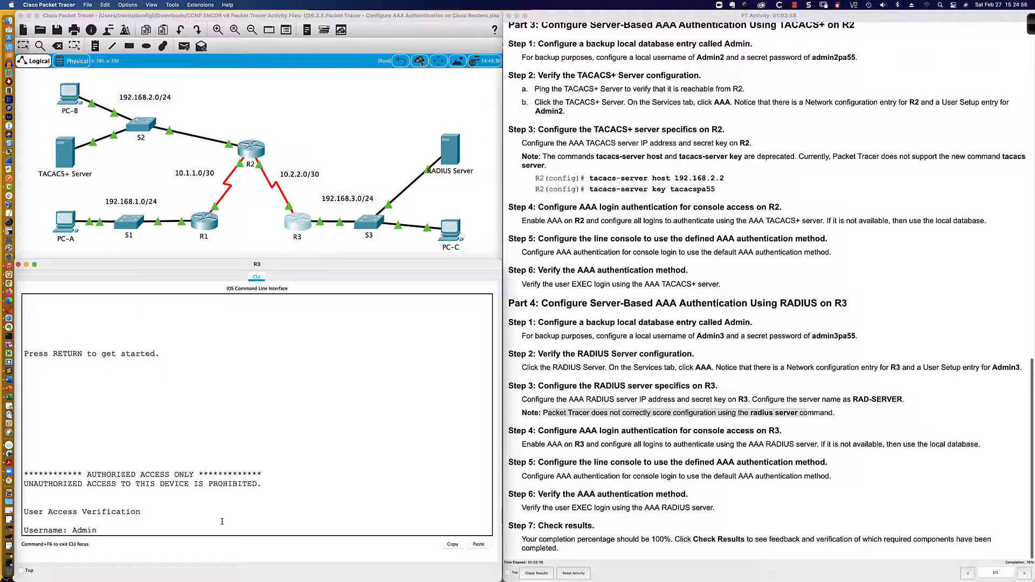
{"action": "type", "text": "3"}
{"action": "key", "text": "Return"}
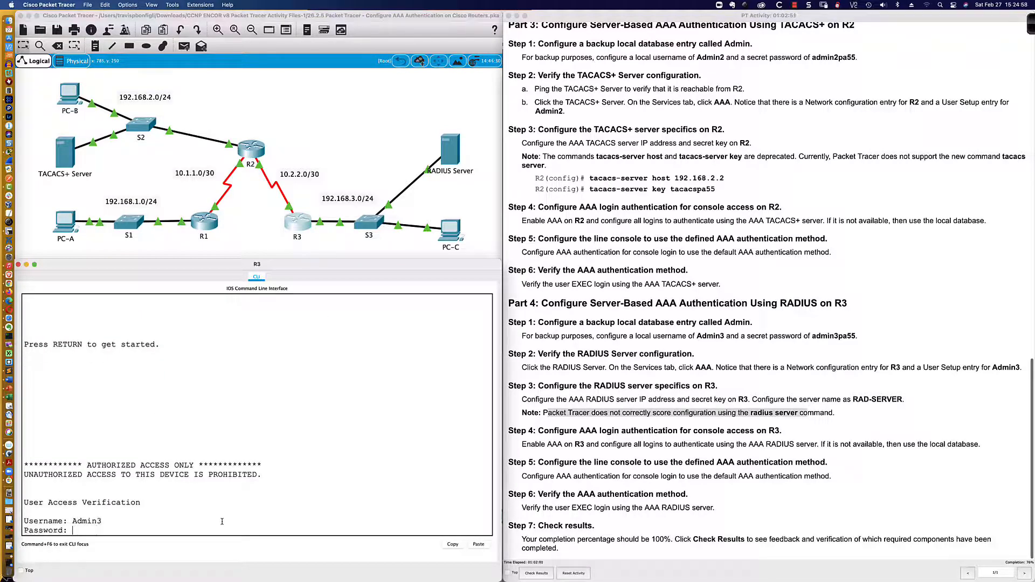
{"action": "key", "text": "Return"}
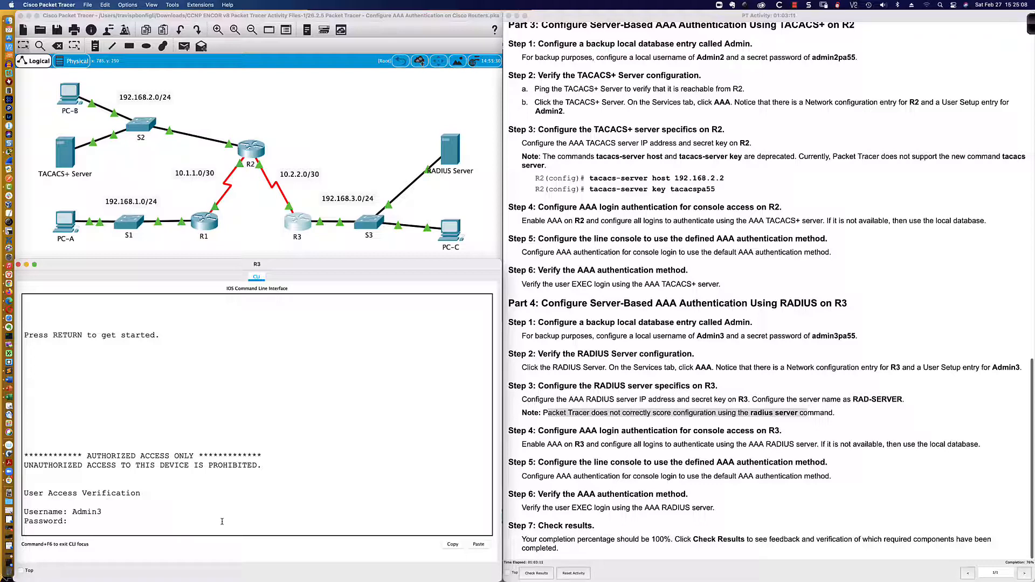
{"action": "key", "text": "Return"}
{"action": "key", "text": "Return"}
{"action": "key", "text": "Return"}
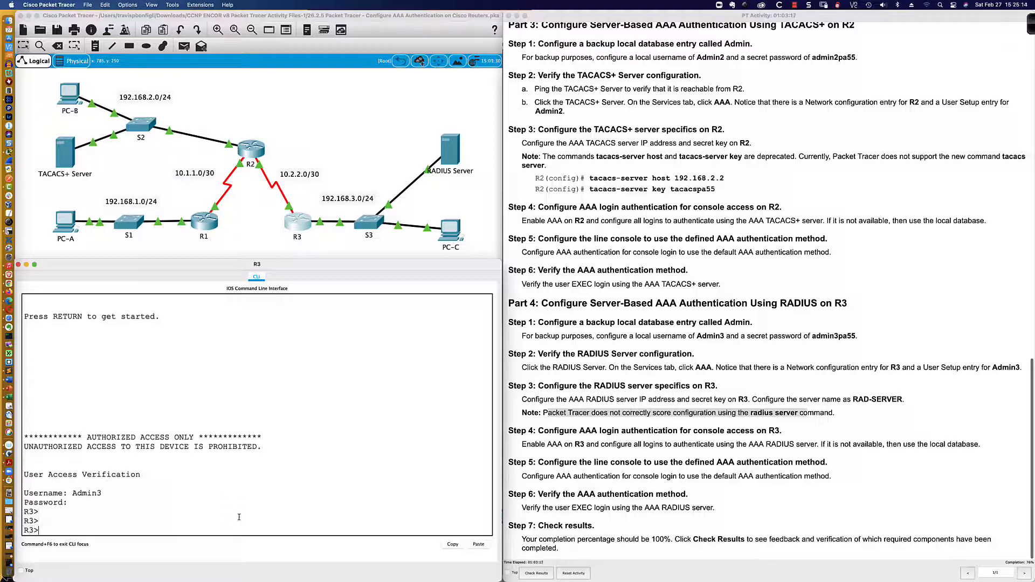
{"action": "key", "text": "Return"}
{"action": "key", "text": "Return"}
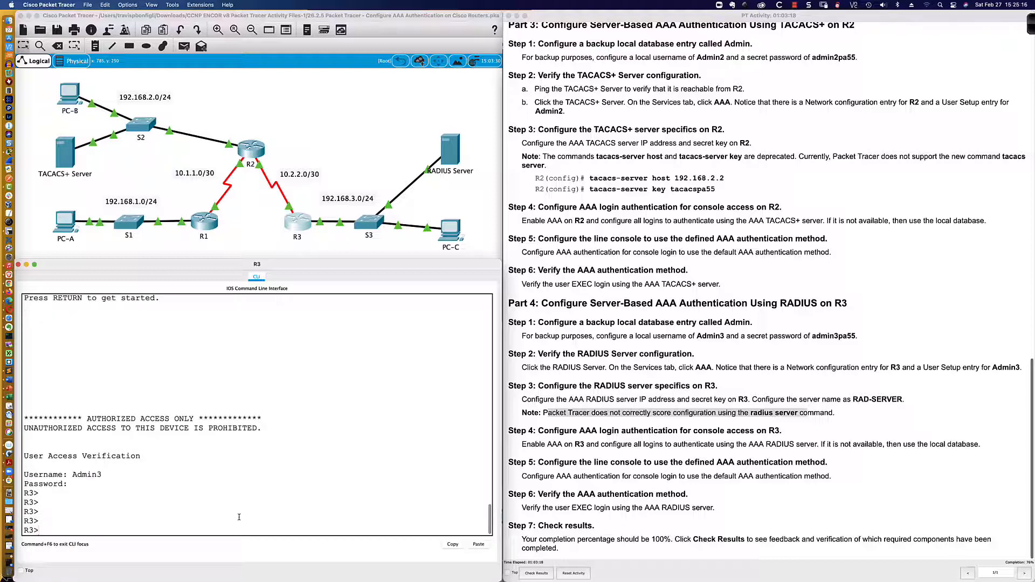
Enter enable mode on R3 and page through 'sh run' to the RADIUS and line sections
{"action": "type", "text": "en"}
{"action": "key", "text": "Return"}
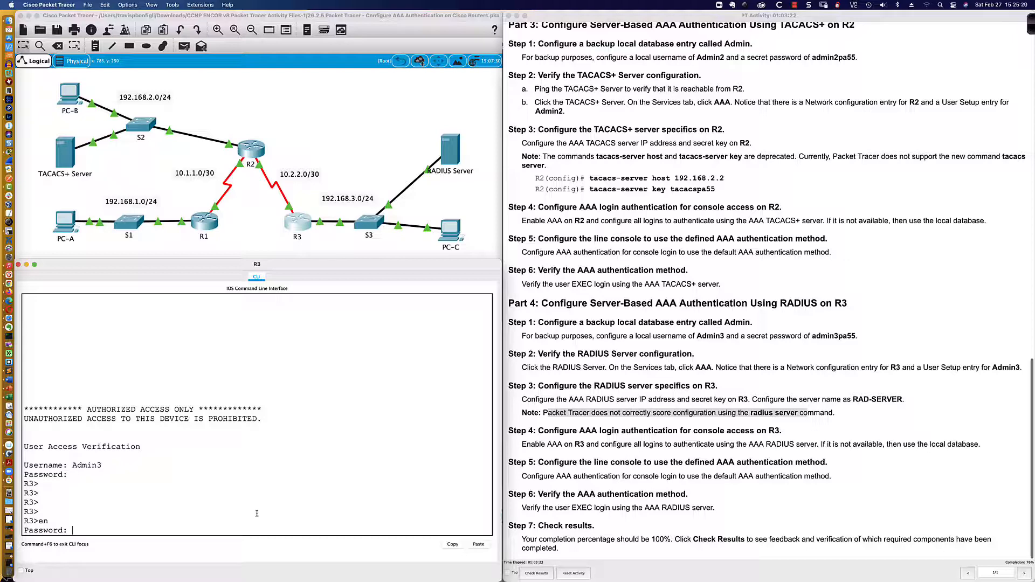
{"action": "key", "text": "Return"}
{"action": "type", "text": "sh run"}
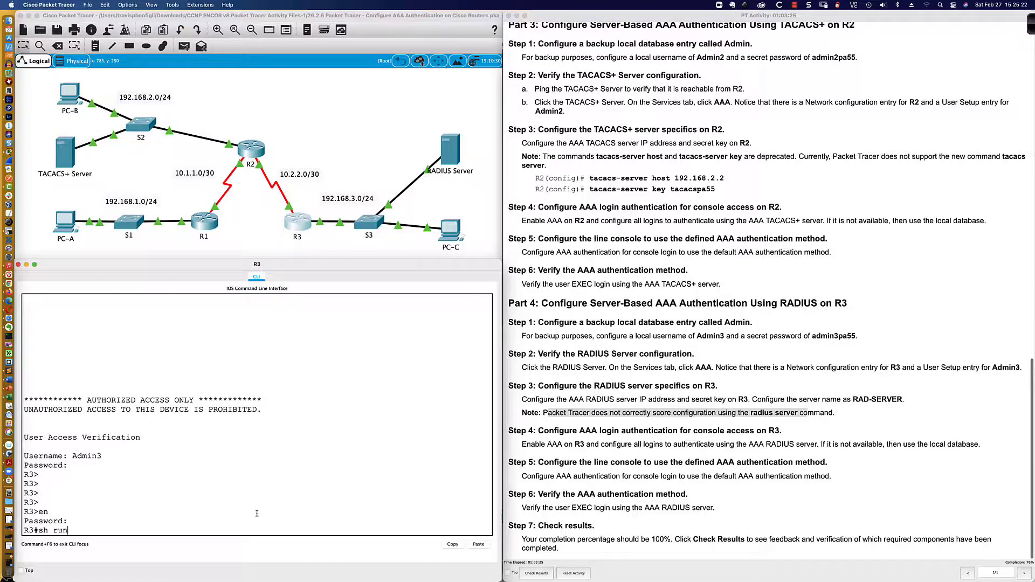
{"action": "key", "text": "Return"}
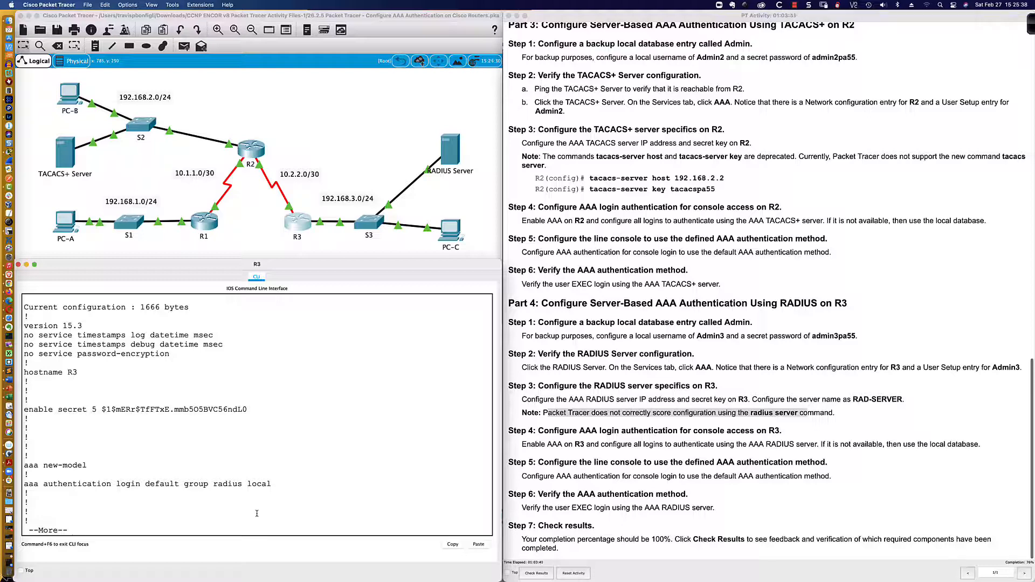
{"action": "key", "text": "Return"}
{"action": "key", "text": "Return"}
{"action": "key", "text": "Return"}
{"action": "key", "text": "Return"}
{"action": "key", "text": "Return"}
{"action": "key", "text": "Return"}
{"action": "key", "text": "Return"}
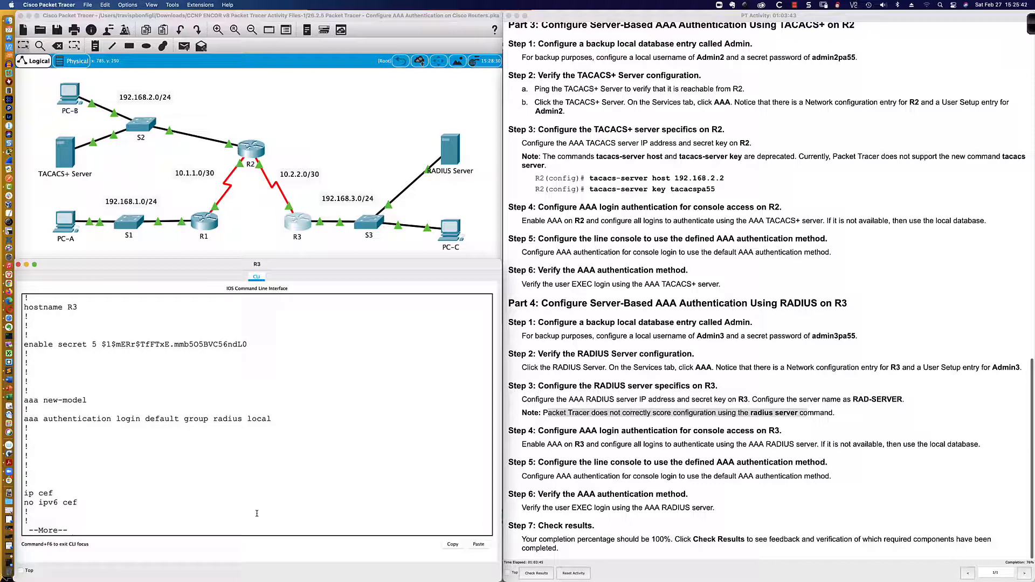
{"action": "key", "text": "space"}
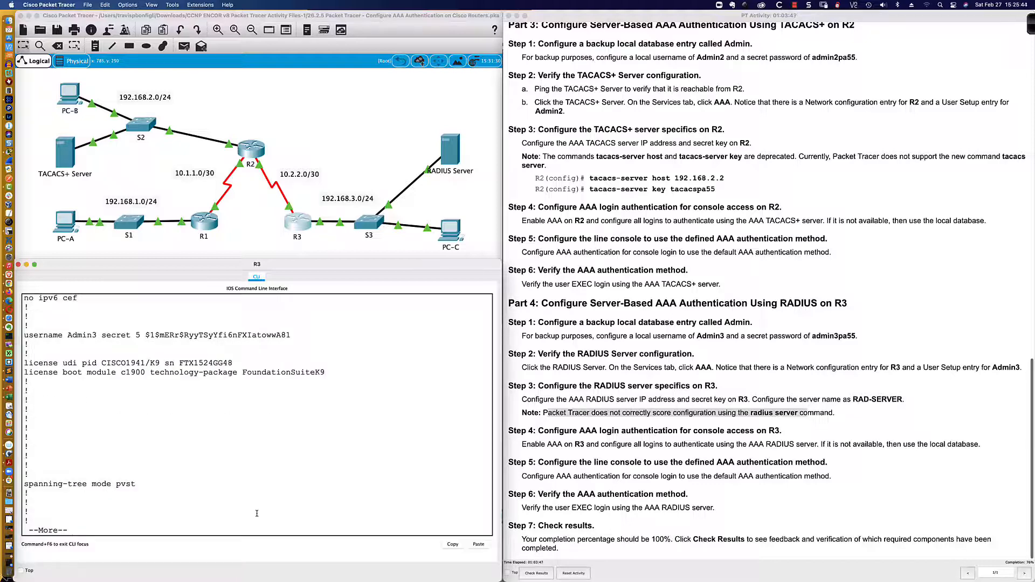
{"action": "key", "text": "space"}
{"action": "key", "text": "space"}
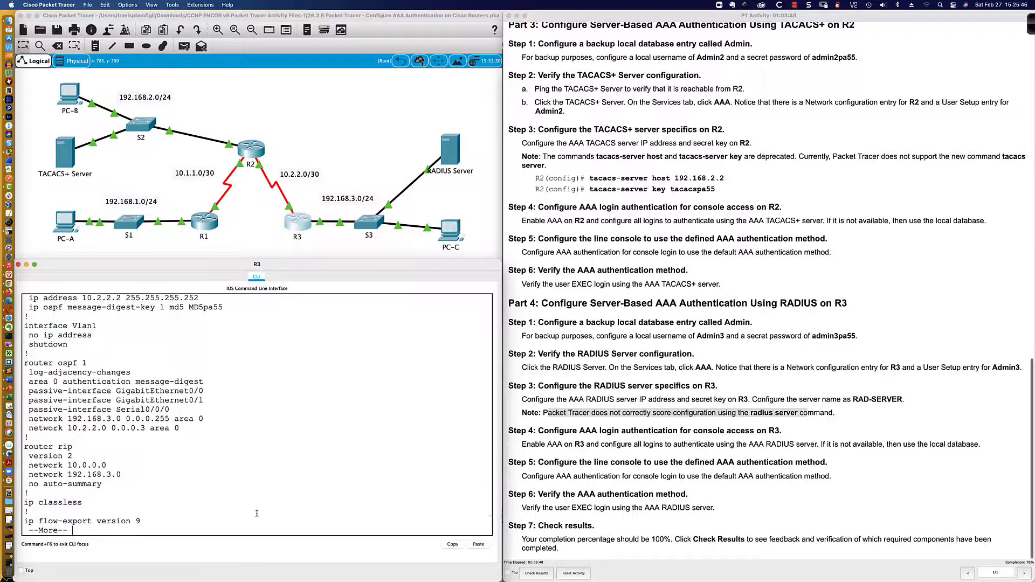
{"action": "key", "text": "space"}
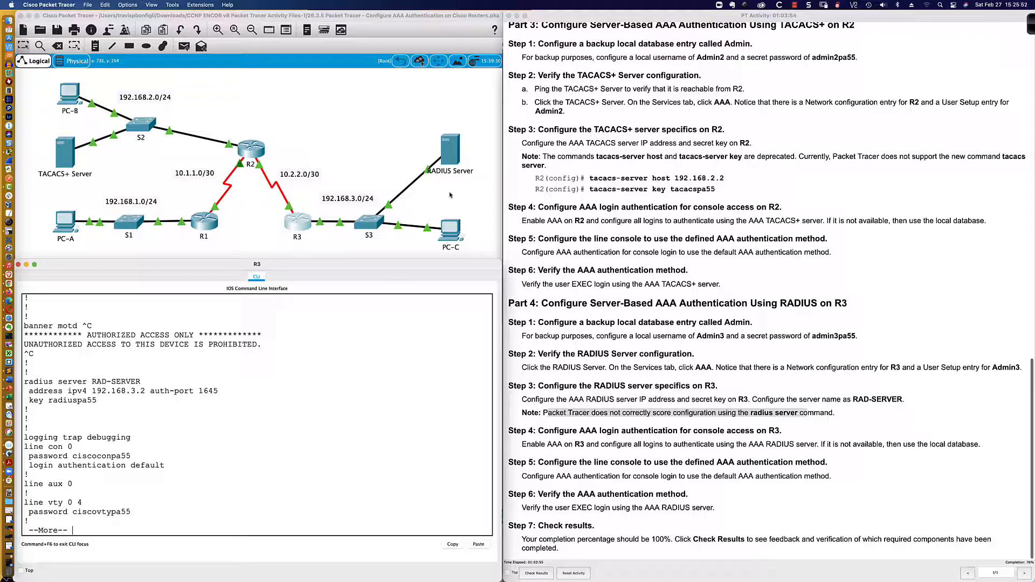
Inspect the RADIUS Server's IP configuration and its AAA client entry for R3
{"action": "left_click", "coordinate": [451, 150]}
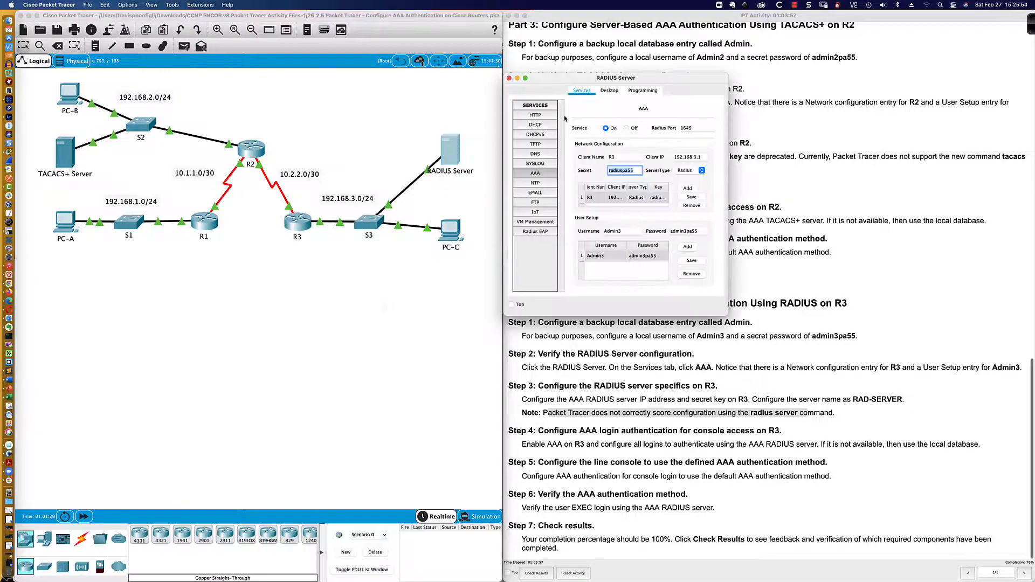
{"action": "left_click", "coordinate": [609, 90]}
{"action": "left_click", "coordinate": [534, 134]}
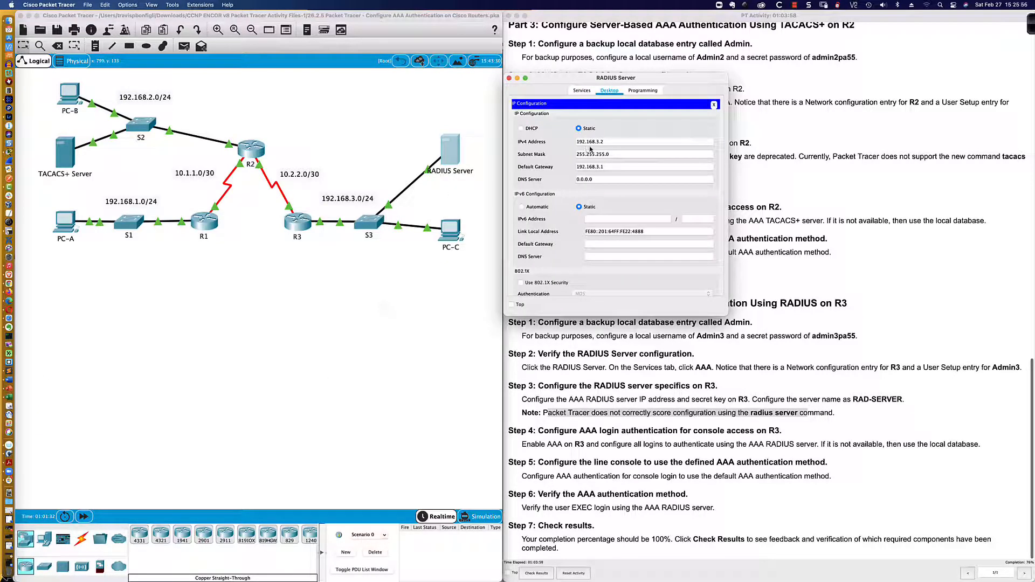
{"action": "left_click", "coordinate": [296, 228]}
{"action": "left_click", "coordinate": [295, 227]}
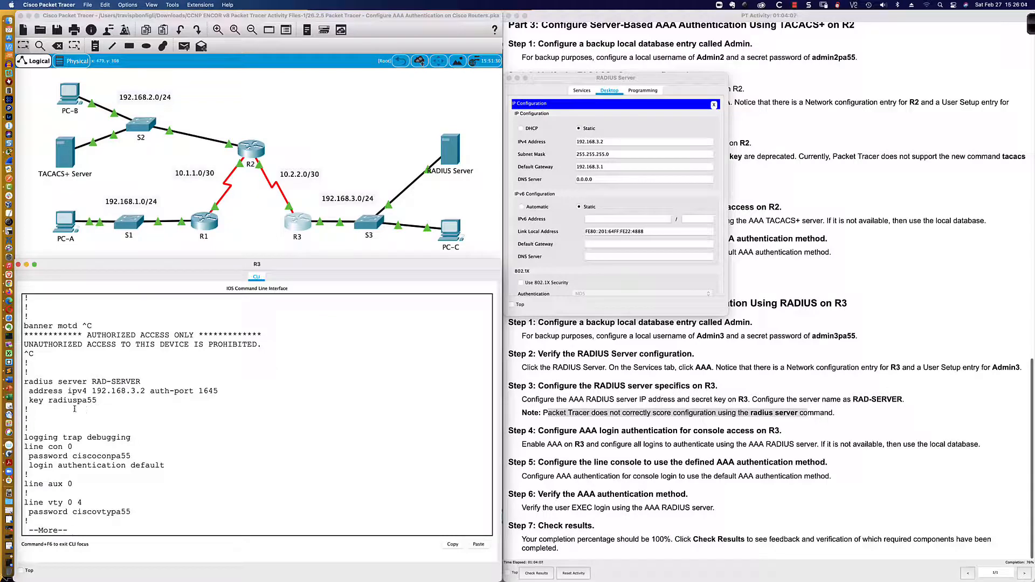
{"action": "left_click", "coordinate": [581, 90]}
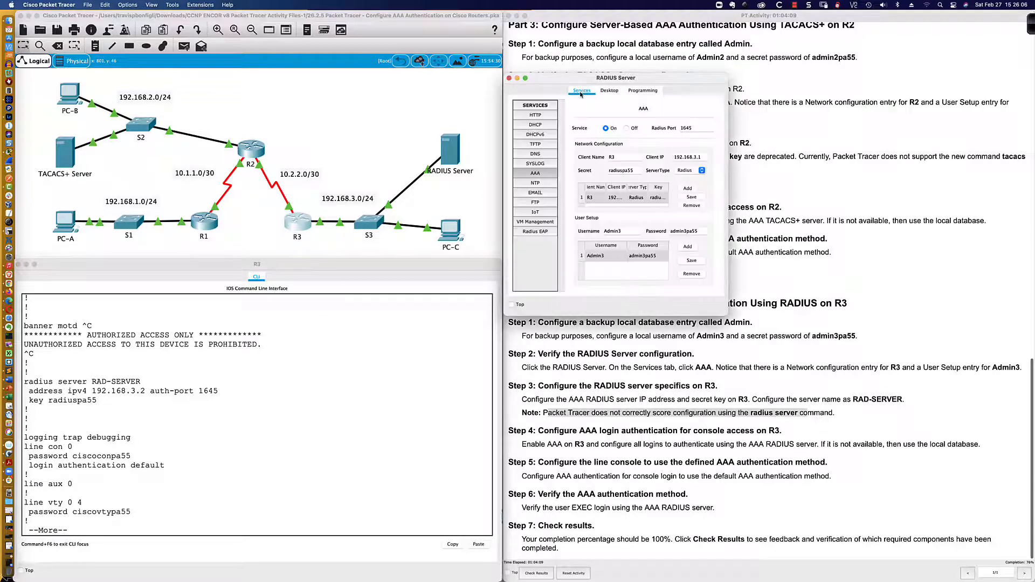
{"action": "left_click", "coordinate": [659, 199]}
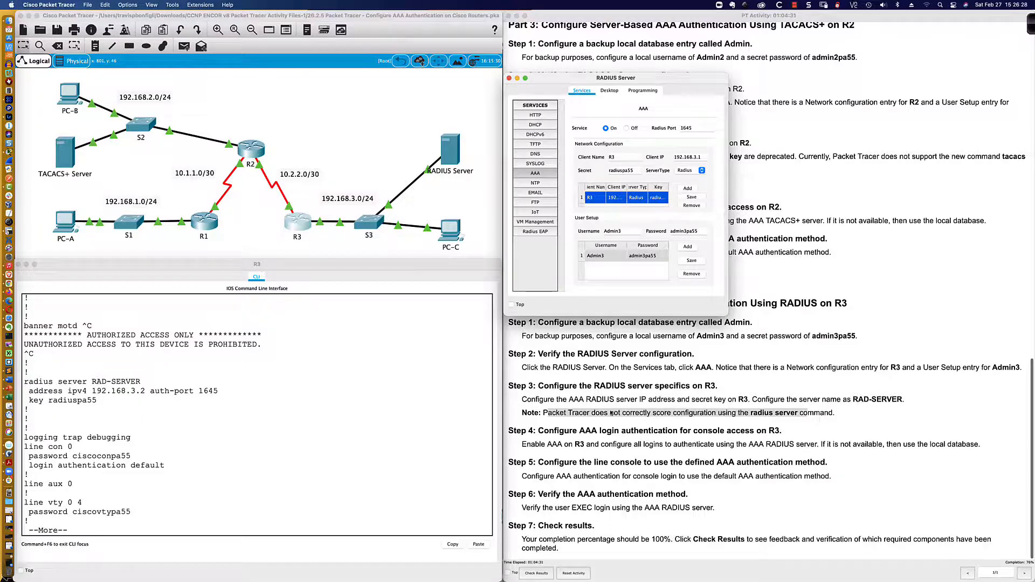
Finish R3's configuration listing, then type the mistyped 'deubg aaa auth' command
{"action": "left_click", "coordinate": [600, 445]}
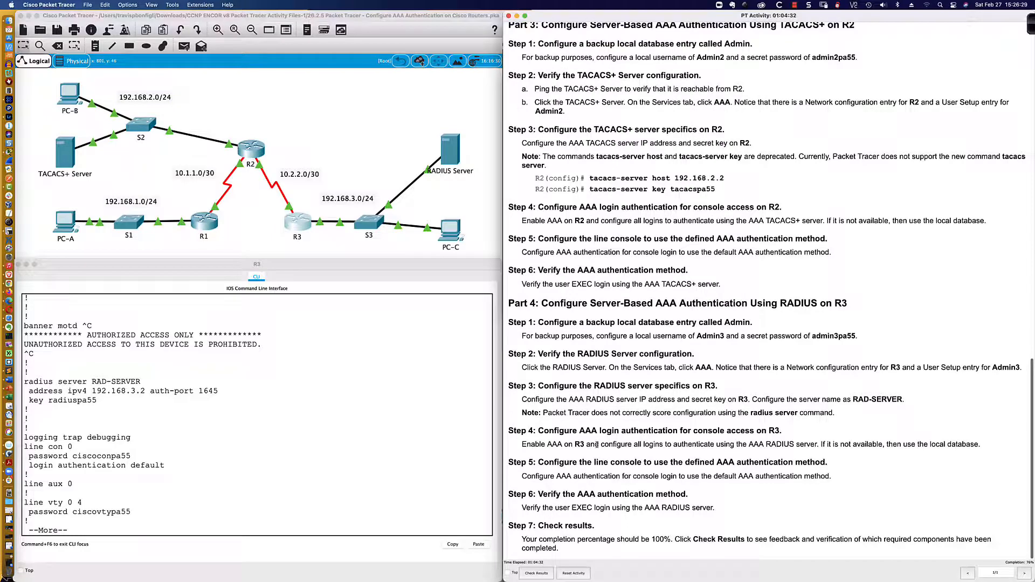
{"action": "left_click", "coordinate": [228, 512]}
{"action": "key", "text": "space"}
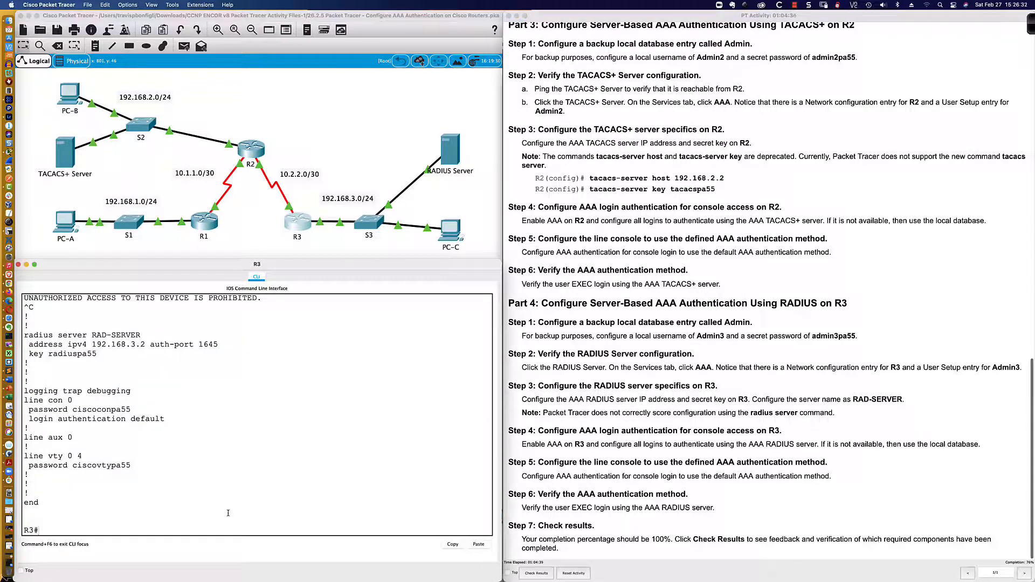
{"action": "type", "text": "deubg aaa auth"}
Turn on 'debug aaa authentication' on R3 after the misspelled attempt is rejected
{"action": "key", "text": "Tab"}
{"action": "type", "text": "e"}
{"action": "key", "text": "Tab"}
{"action": "key", "text": "Return"}
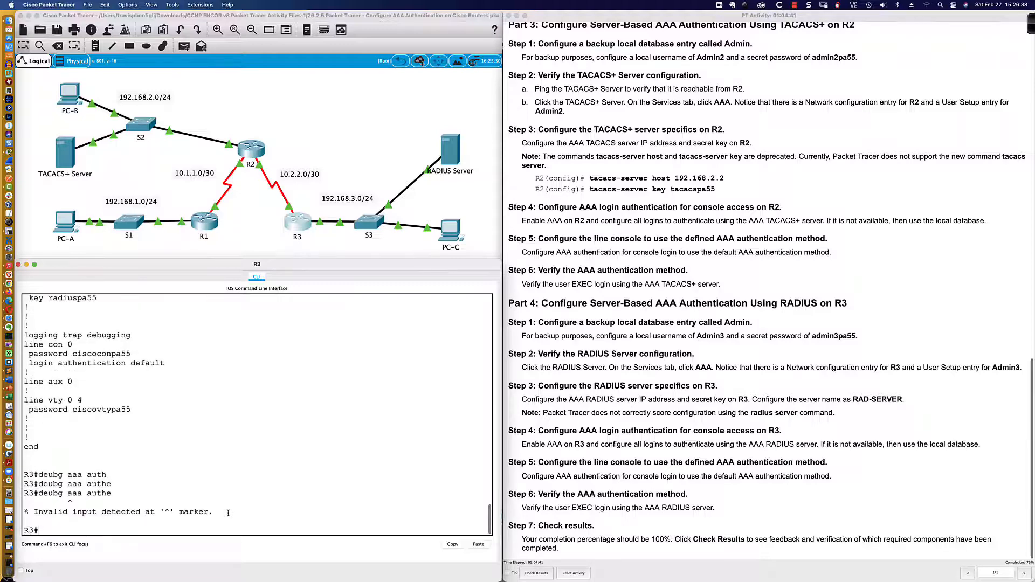
{"action": "type", "text": "debug aaa authe"}
{"action": "key", "text": "Tab"}
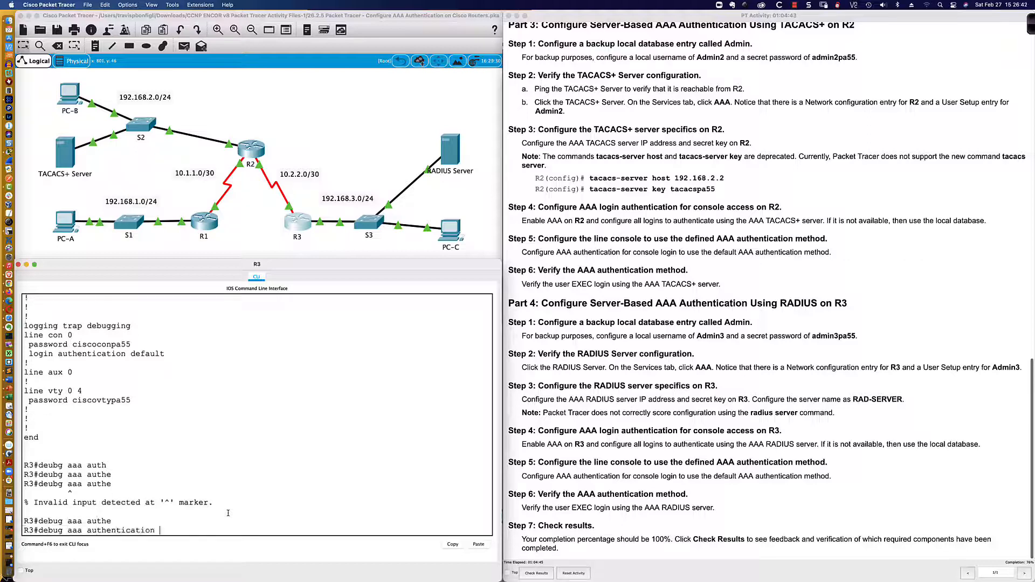
{"action": "key", "text": "Return"}
Re-log in to R3 as Admin3, highlight the debug line showing the 'default' method list, and open the RADIUS Server
{"action": "type", "text": "end"}
{"action": "key", "text": "Return"}
{"action": "key", "text": "Return"}
{"action": "key", "text": "Return"}
{"action": "key", "text": "Return"}
{"action": "key", "text": "Return"}
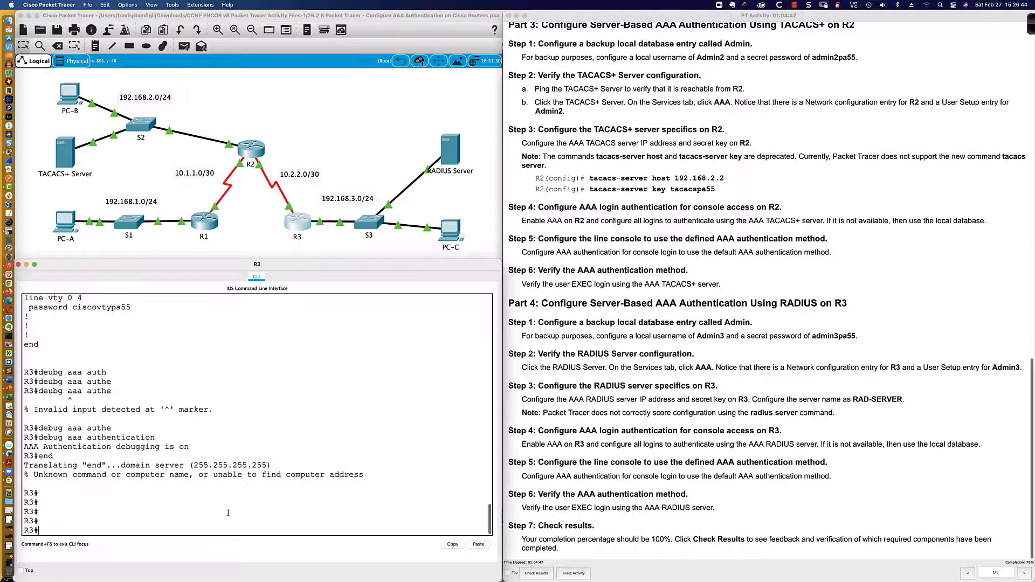
{"action": "type", "text": "exit"}
{"action": "key", "text": "Return"}
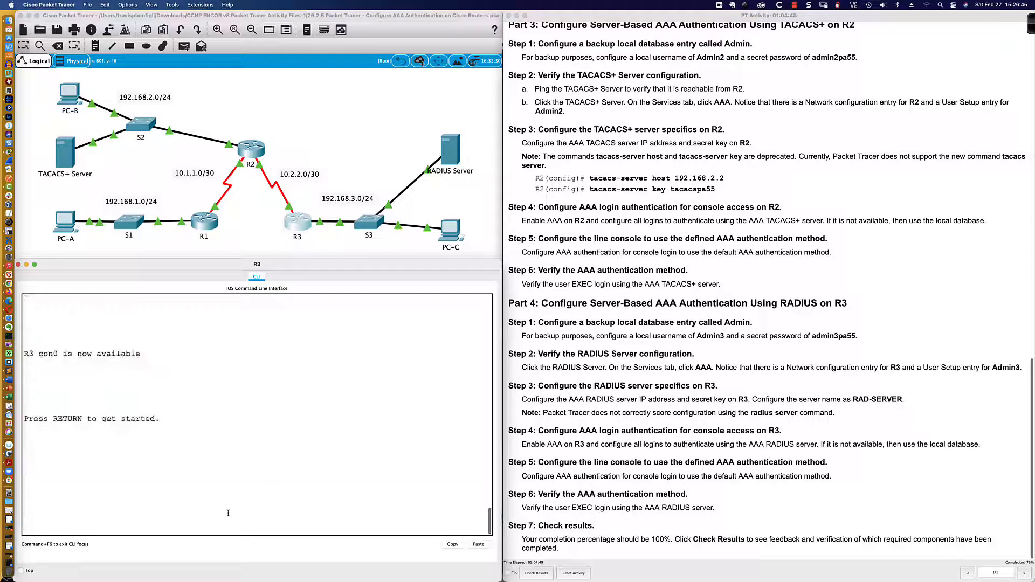
{"action": "key", "text": "Return"}
{"action": "type", "text": "Admin3"}
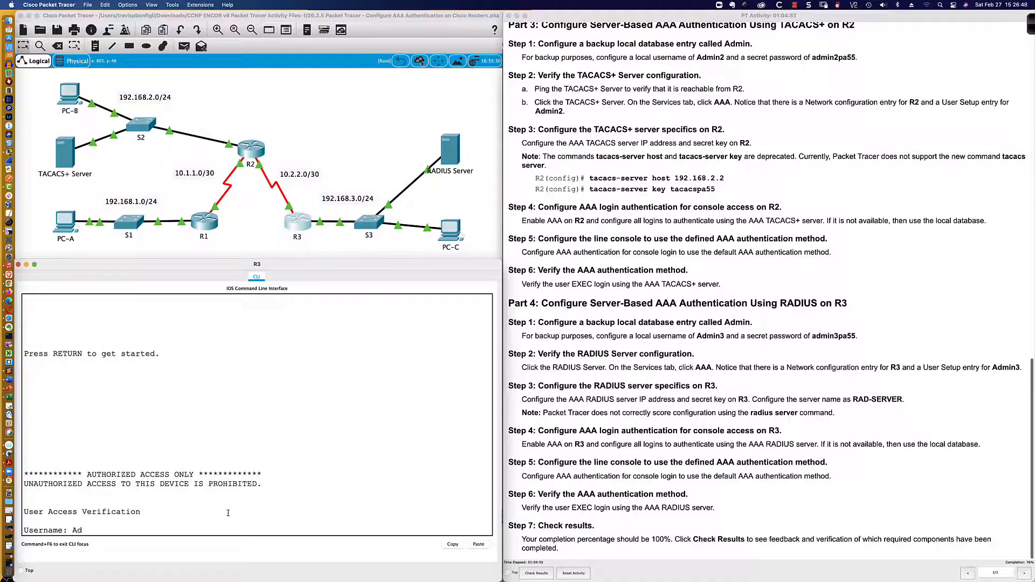
{"action": "key", "text": "Return"}
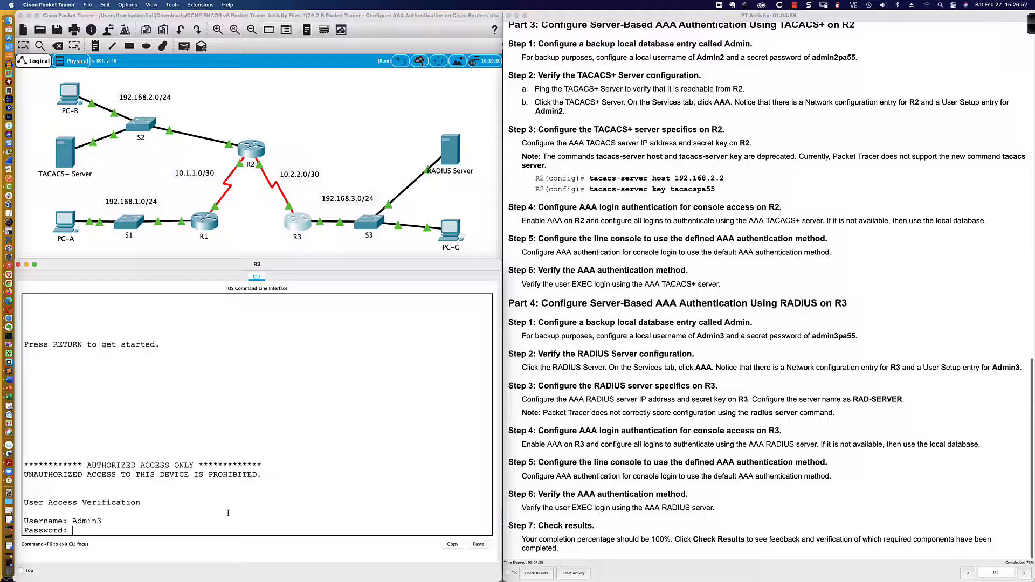
{"action": "type", "text": "admin3pa55"}
{"action": "key", "text": "Return"}
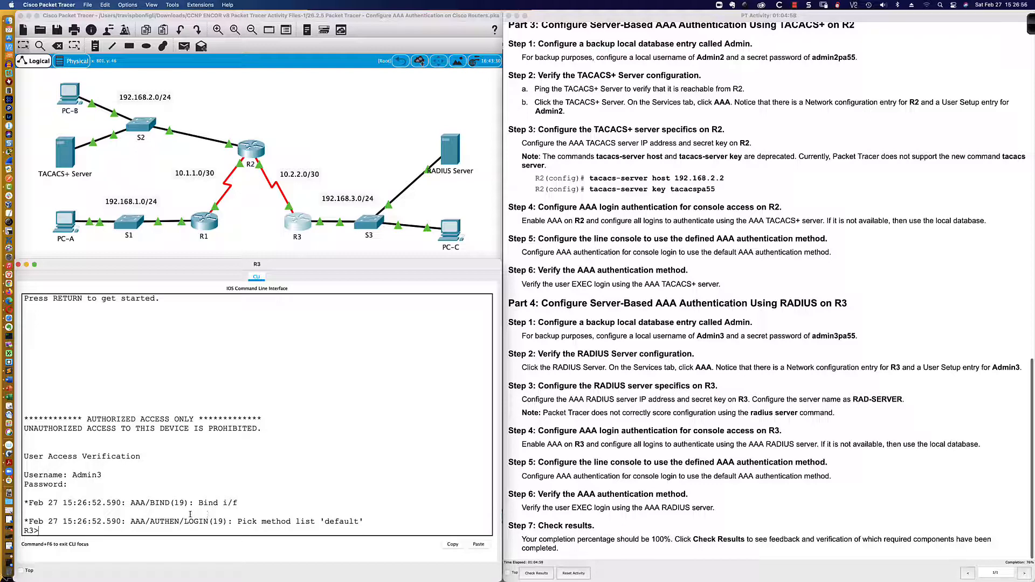
{"action": "left_click_drag", "start_coordinate": [242, 521], "coordinate": [341, 521]}
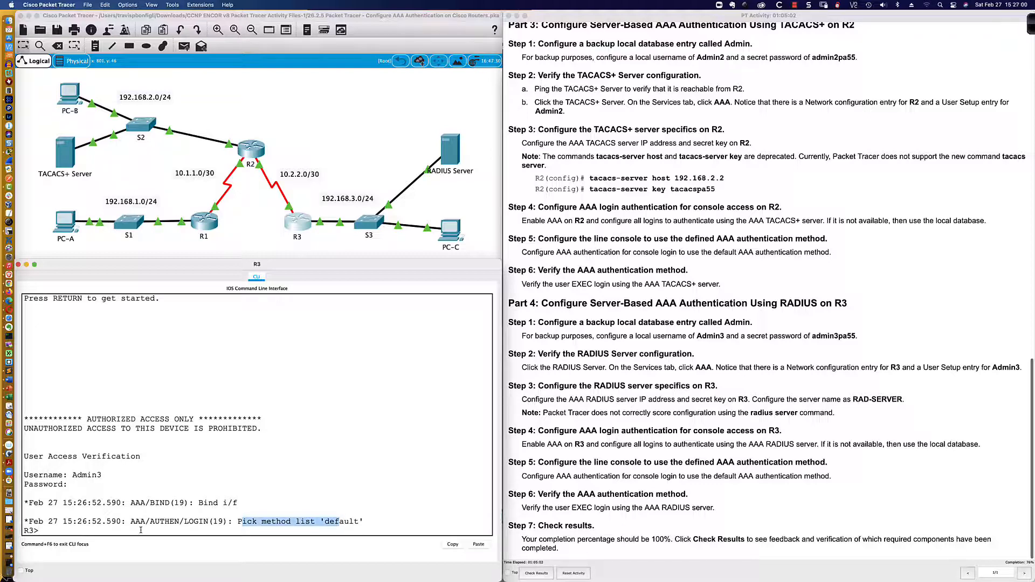
{"action": "left_click", "coordinate": [441, 157]}
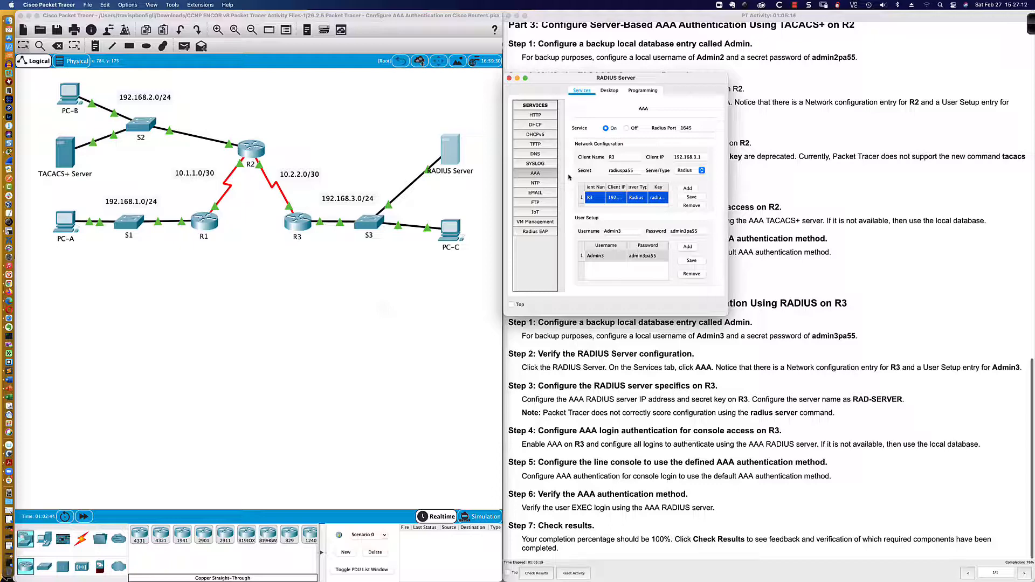
Review the 20/26 activity results, which flag R1's domain name and VTY transport input
{"action": "left_click", "coordinate": [298, 222]}
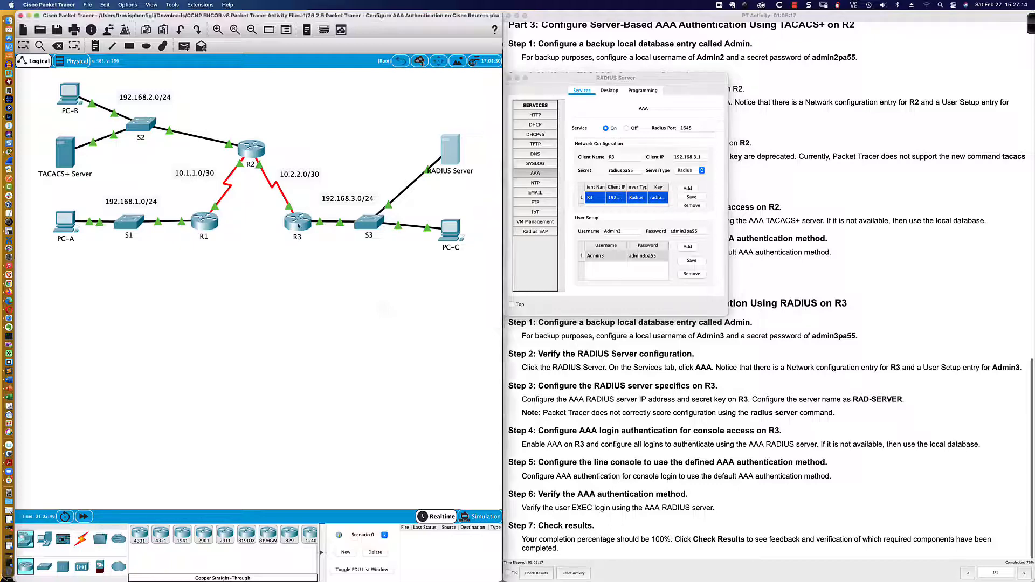
{"action": "left_click", "coordinate": [363, 522]}
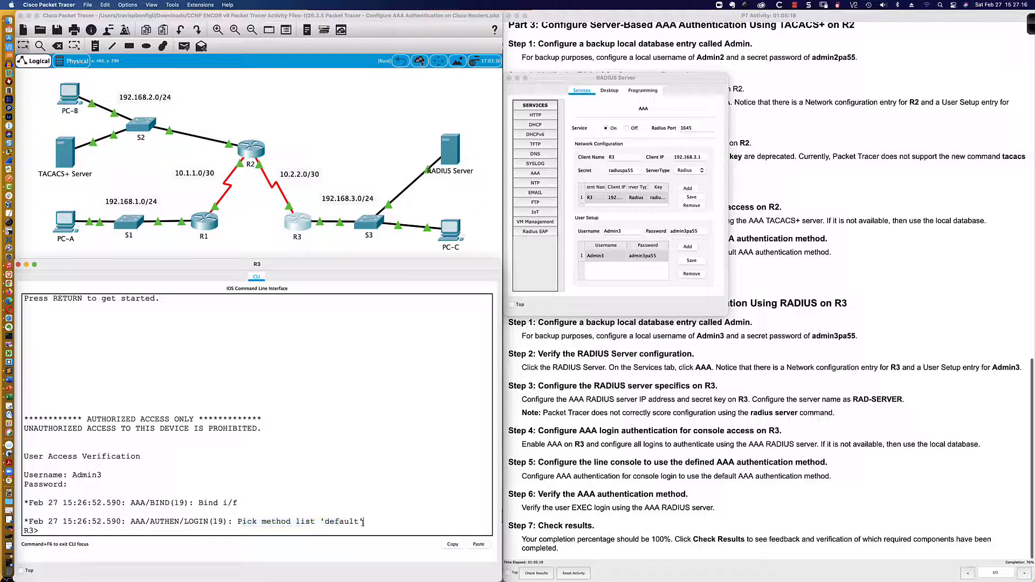
{"action": "key", "text": "Return"}
{"action": "key", "text": "Return"}
{"action": "key", "text": "Return"}
{"action": "key", "text": "Return"}
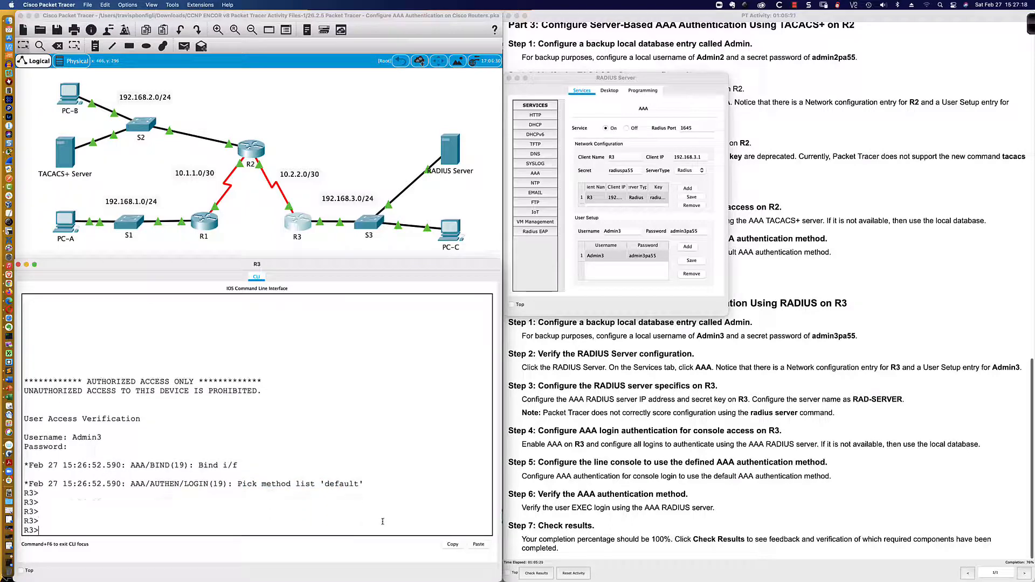
{"action": "left_click", "coordinate": [550, 524]}
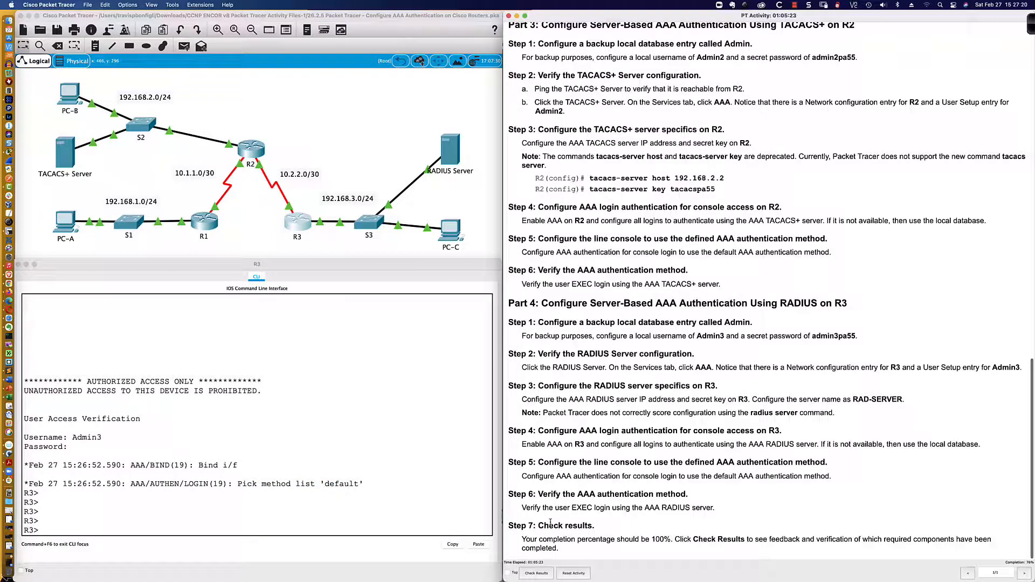
{"action": "left_click", "coordinate": [538, 574]}
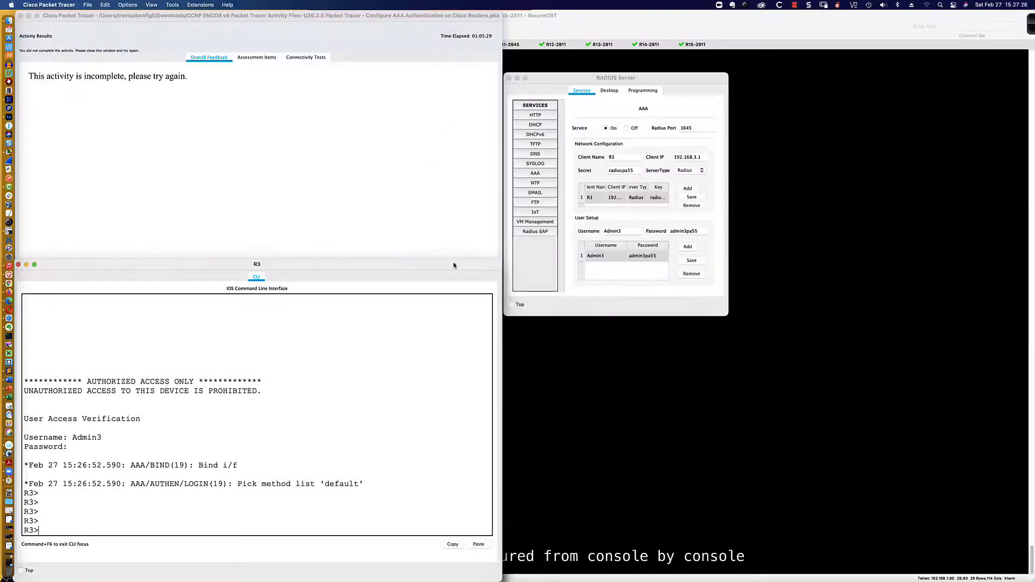
{"action": "left_click", "coordinate": [244, 58]}
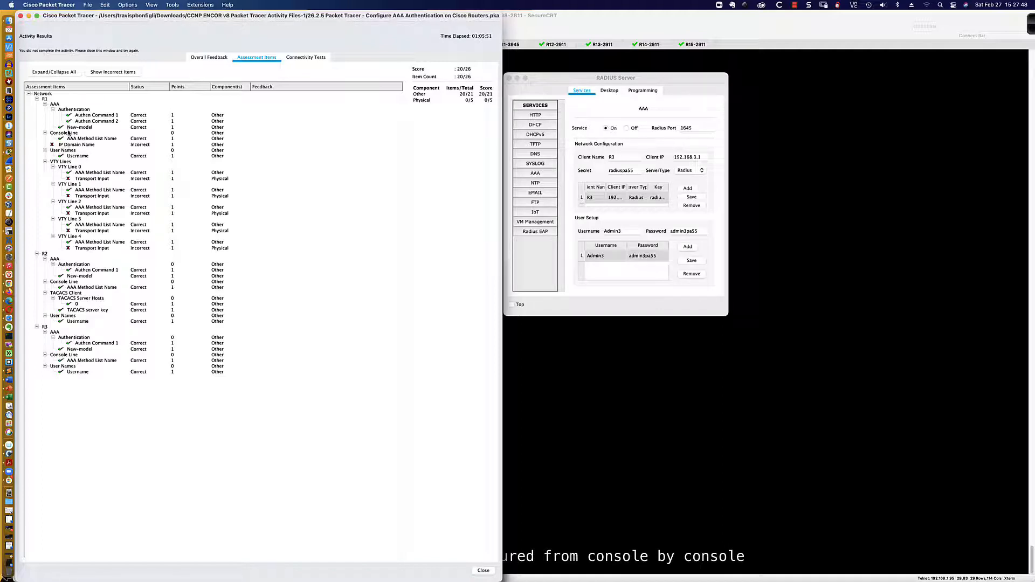
{"action": "left_click", "coordinate": [20, 16]}
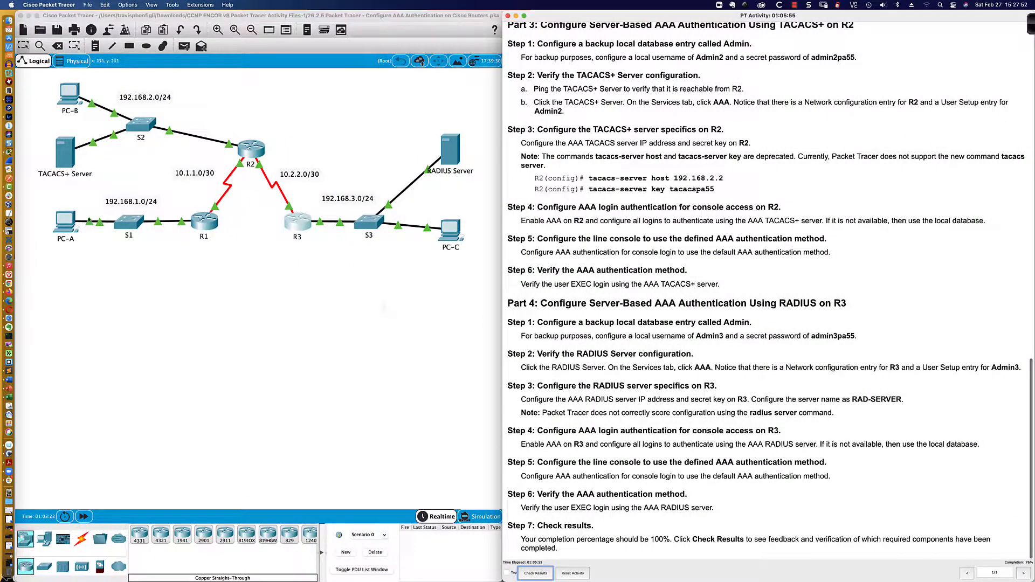
Log in to R1's console as Admin1 with its password
{"action": "left_click", "coordinate": [214, 218]}
{"action": "key", "text": "Return"}
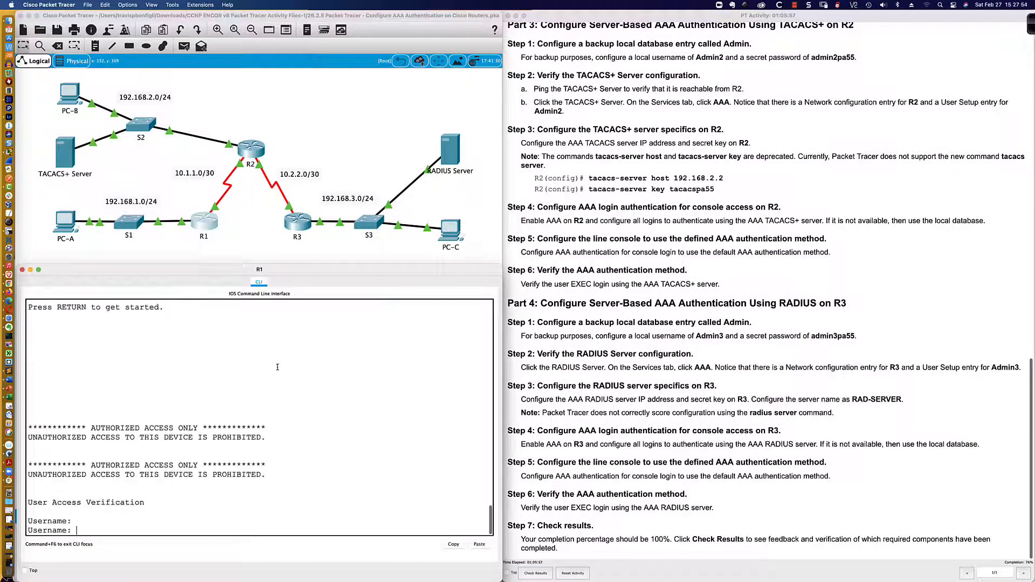
{"action": "type", "text": "admin"}
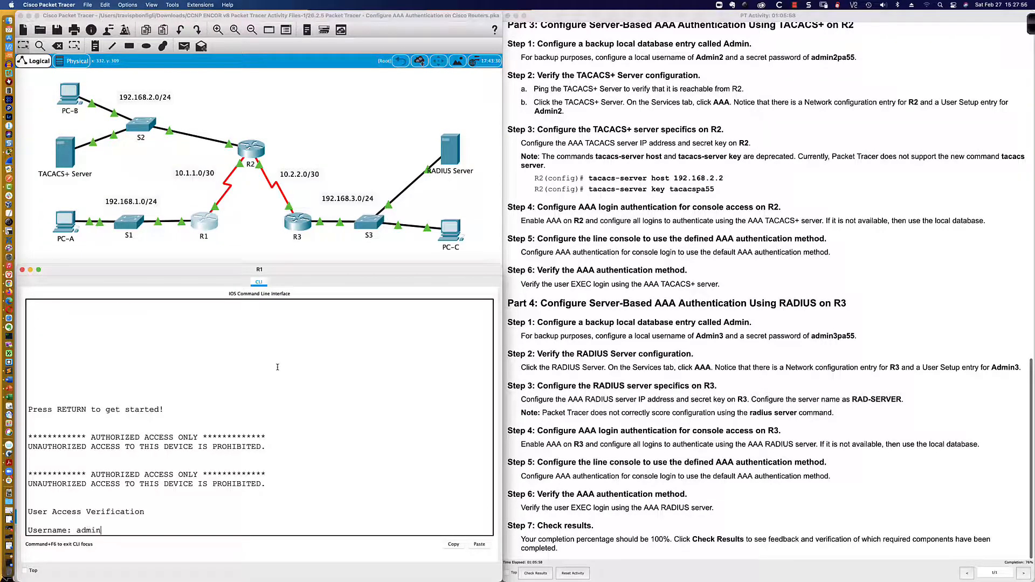
{"action": "key", "text": "BackSpace"}
{"action": "key", "text": "BackSpace"}
{"action": "key", "text": "BackSpace"}
{"action": "key", "text": "BackSpace"}
{"action": "type", "text": "Admin1"}
{"action": "key", "text": "Return"}
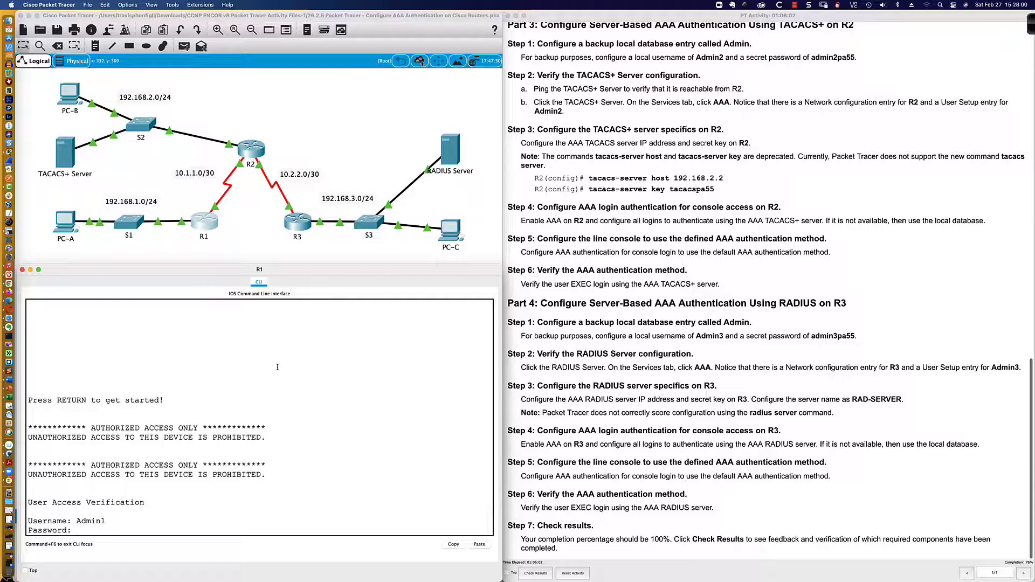
{"action": "key", "text": "Return"}
{"action": "key", "text": "Return"}
{"action": "key", "text": "Return"}
{"action": "key", "text": "Return"}
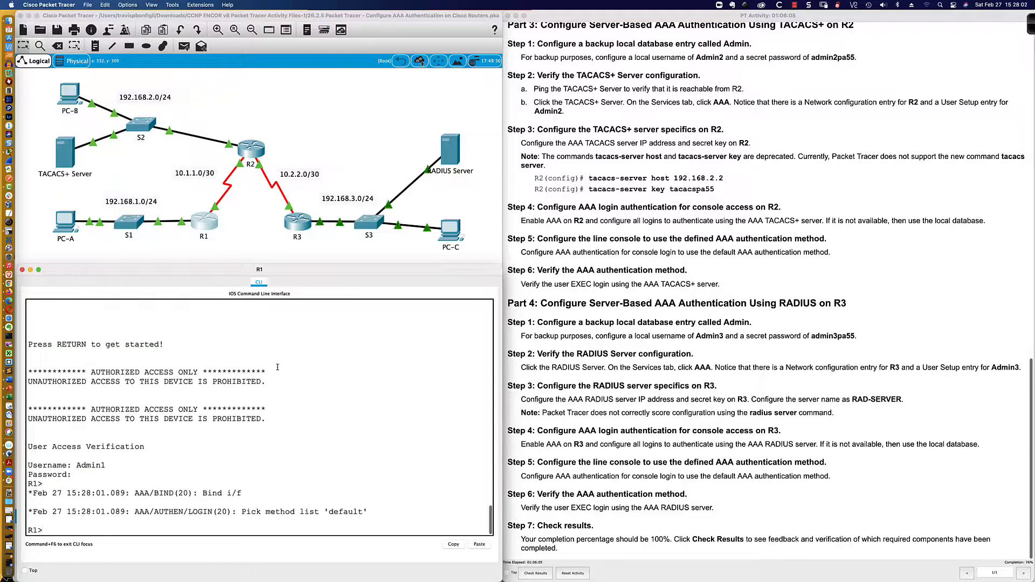
{"action": "key", "text": "Return"}
Restrict R1's VTY lines 0–4 to SSH with 'transport input ssh'
{"action": "type", "text": "en"}
{"action": "key", "text": "Return"}
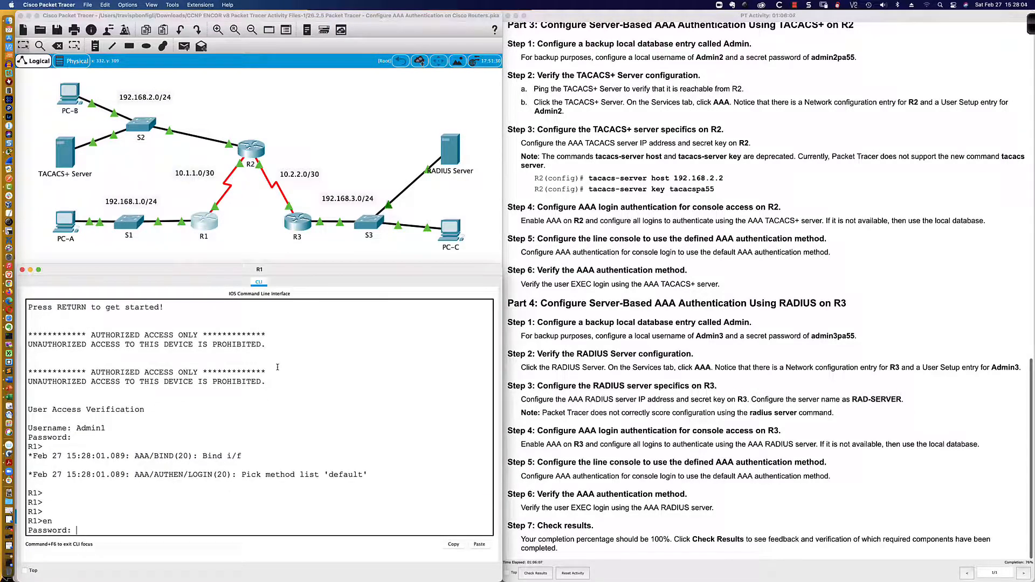
{"action": "key", "text": "Return"}
{"action": "key", "text": "Return"}
{"action": "key", "text": "Return"}
{"action": "key", "text": "Return"}
{"action": "key", "text": "Return"}
{"action": "key", "text": "Return"}
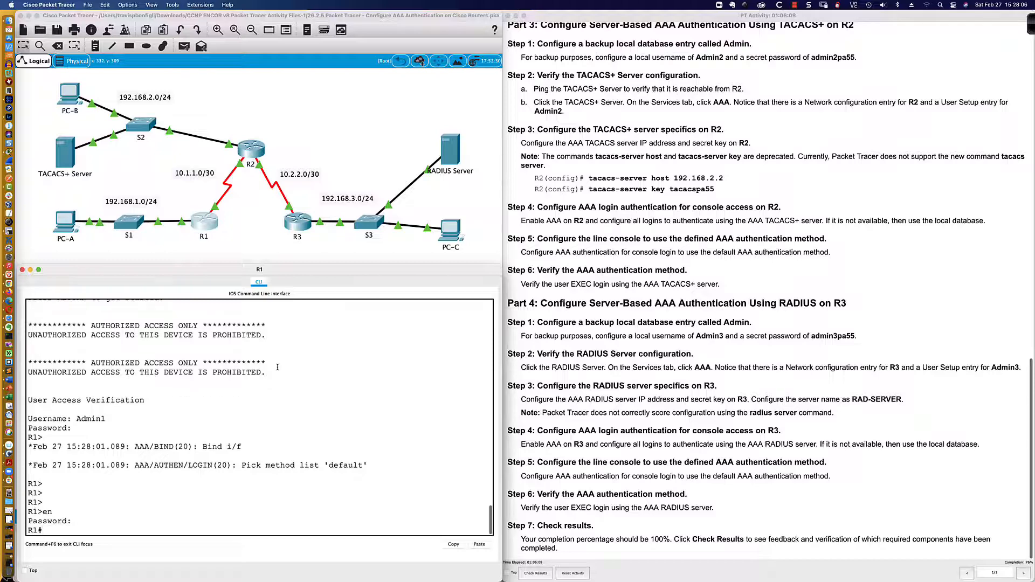
{"action": "type", "text": "conf t"}
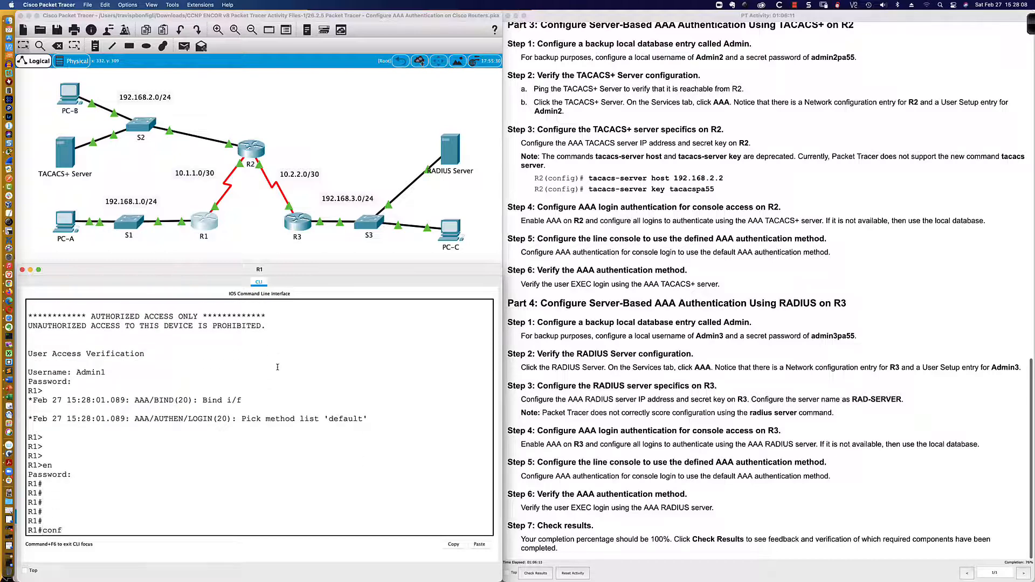
{"action": "key", "text": "Return"}
{"action": "type", "text": "line v"}
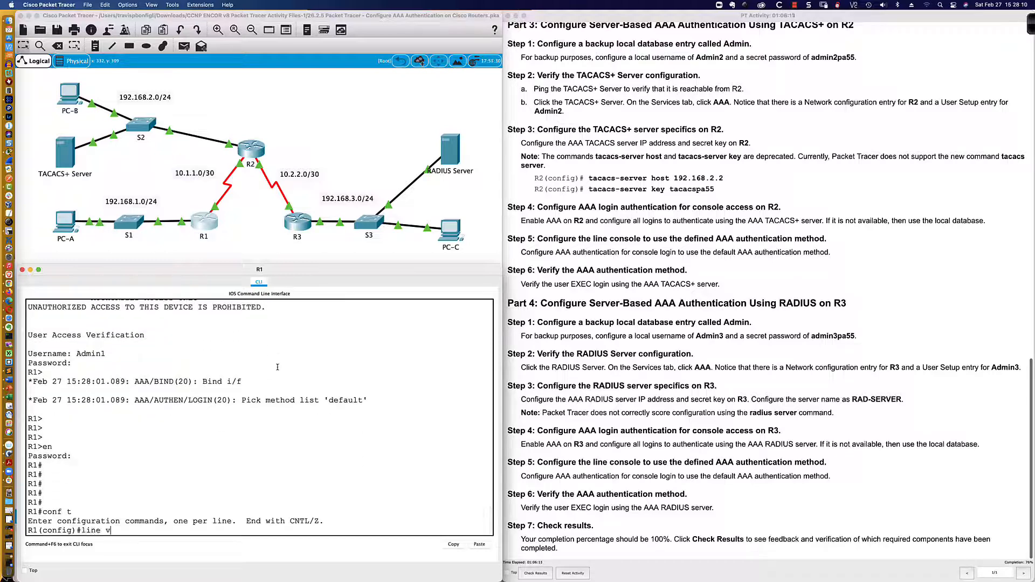
{"action": "type", "text": "ty 0 4"}
{"action": "key", "text": "Return"}
{"action": "type", "text": "tran"}
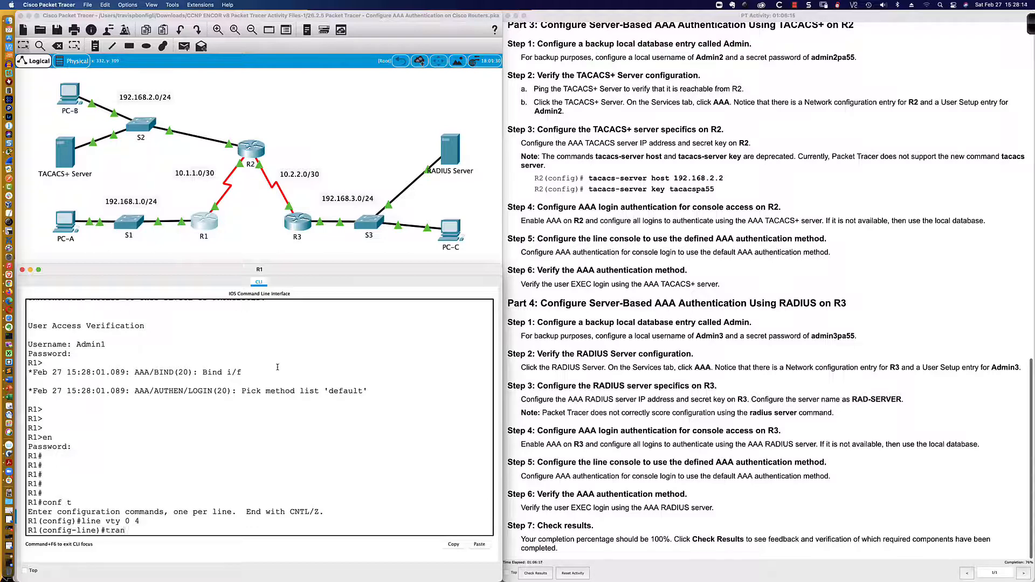
{"action": "type", "text": "sport input ssh"}
{"action": "scroll", "coordinate": [600, 191], "scroll_direction": "up", "scroll_amount": 10}
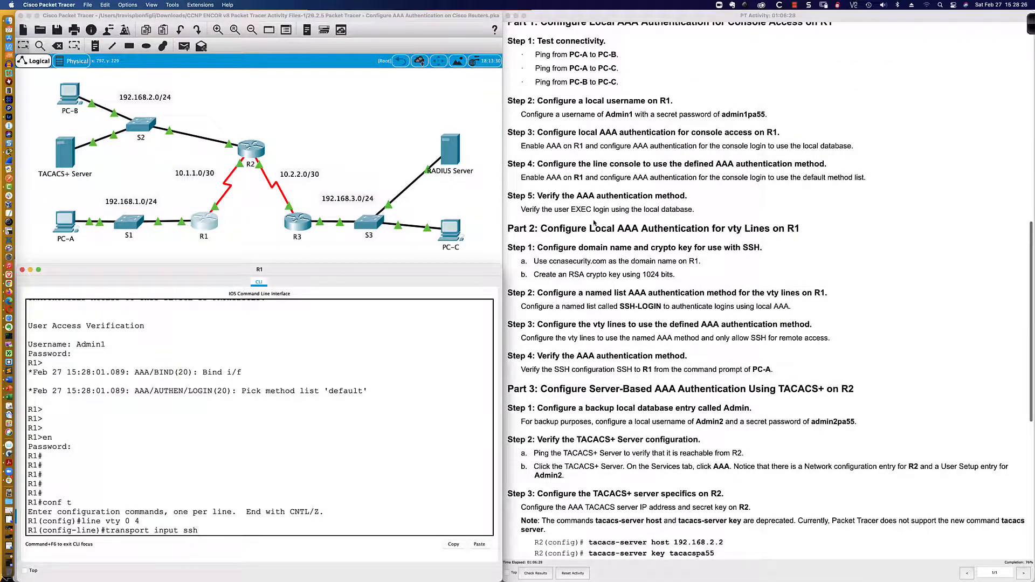
{"action": "scroll", "coordinate": [594, 222], "scroll_direction": "down", "scroll_amount": 2}
{"action": "key", "text": "Return"}
{"action": "key", "text": "Return"}
{"action": "key", "text": "Return"}
{"action": "key", "text": "Return"}
{"action": "key", "text": "Return"}
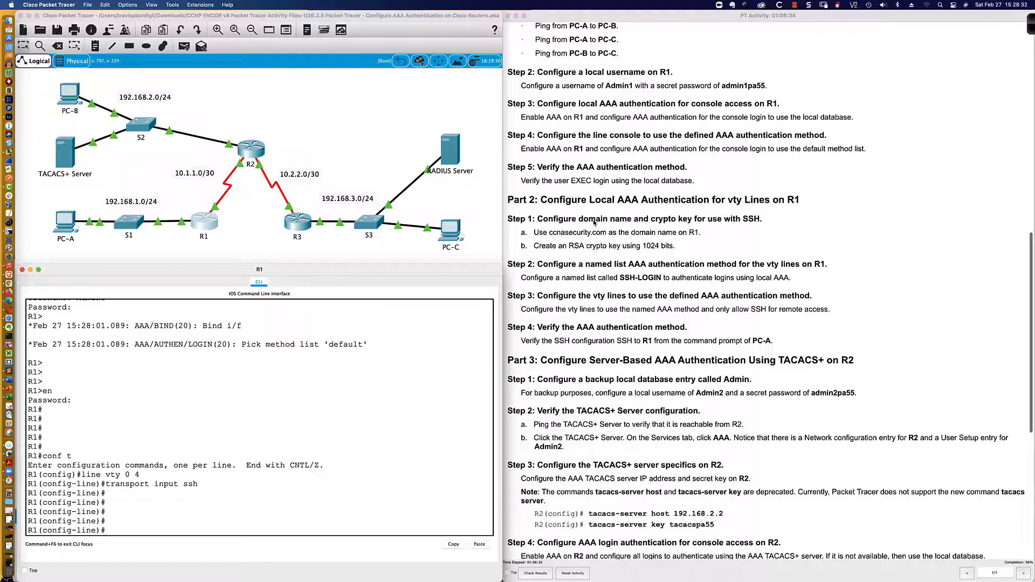
Leave configuration mode and run 'sh run | inc domain' on R1
{"action": "type", "text": "end"}
{"action": "key", "text": "Return"}
{"action": "key", "text": "Return"}
{"action": "key", "text": "Return"}
{"action": "key", "text": "Return"}
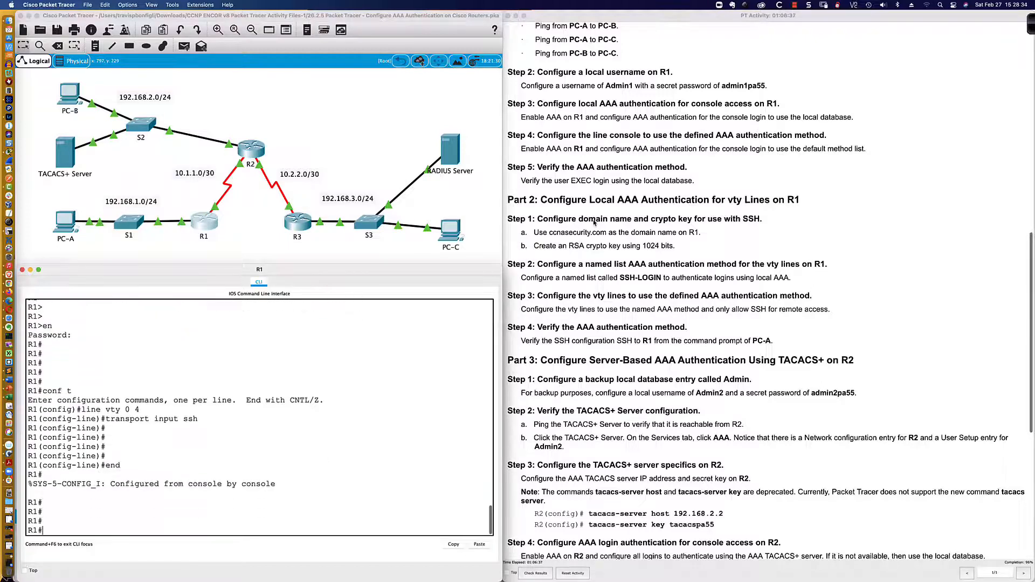
{"action": "type", "text": "sh run | inc domain"}
{"action": "key", "text": "Return"}
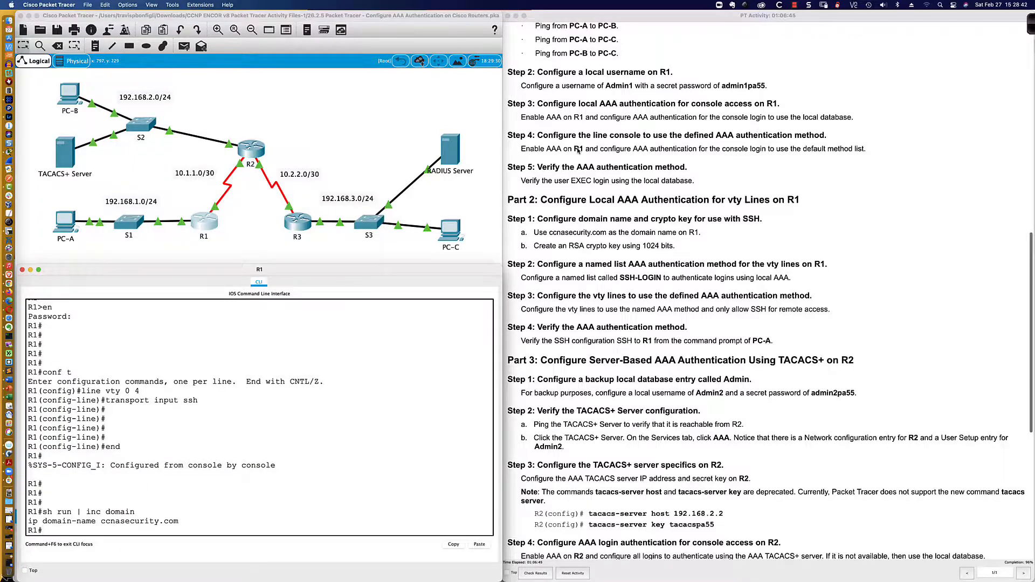
Compare R1's domain name ccnasecurity.com with the domain highlighted in the lab's Part 2 instructions
{"action": "scroll", "coordinate": [578, 151], "scroll_direction": "up", "scroll_amount": 2}
{"action": "scroll", "coordinate": [683, 165], "scroll_direction": "up", "scroll_amount": 5}
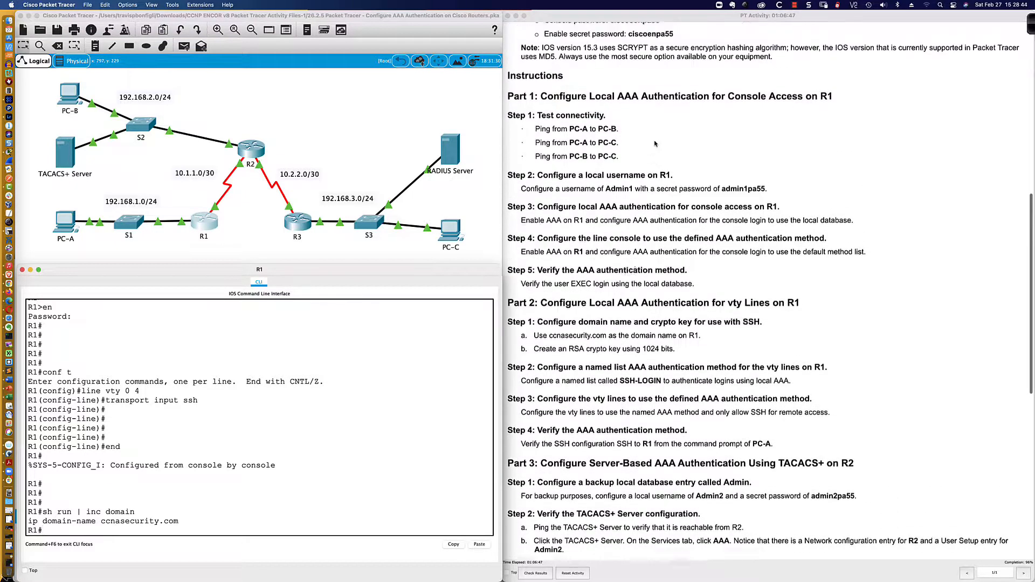
{"action": "scroll", "coordinate": [655, 143], "scroll_direction": "down", "scroll_amount": 12}
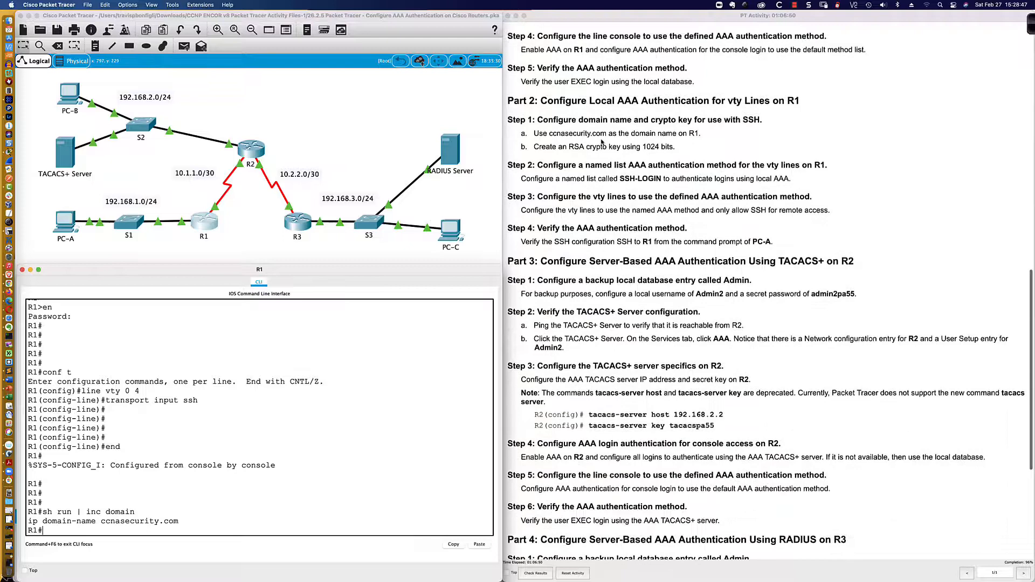
{"action": "left_click", "coordinate": [554, 134]}
{"action": "left_click_drag", "start_coordinate": [555, 133], "coordinate": [607, 134]}
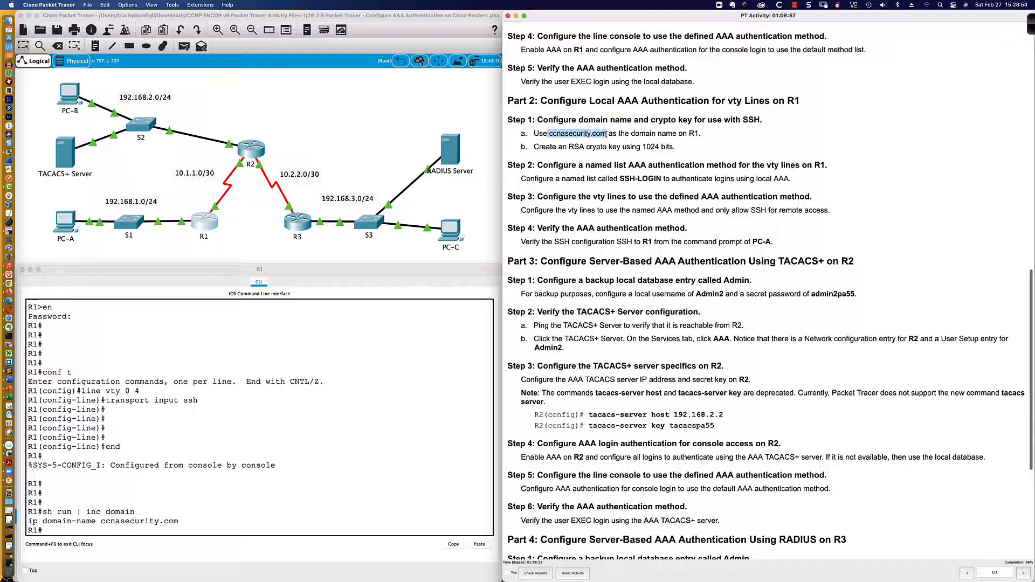
{"action": "left_click", "coordinate": [356, 478]}
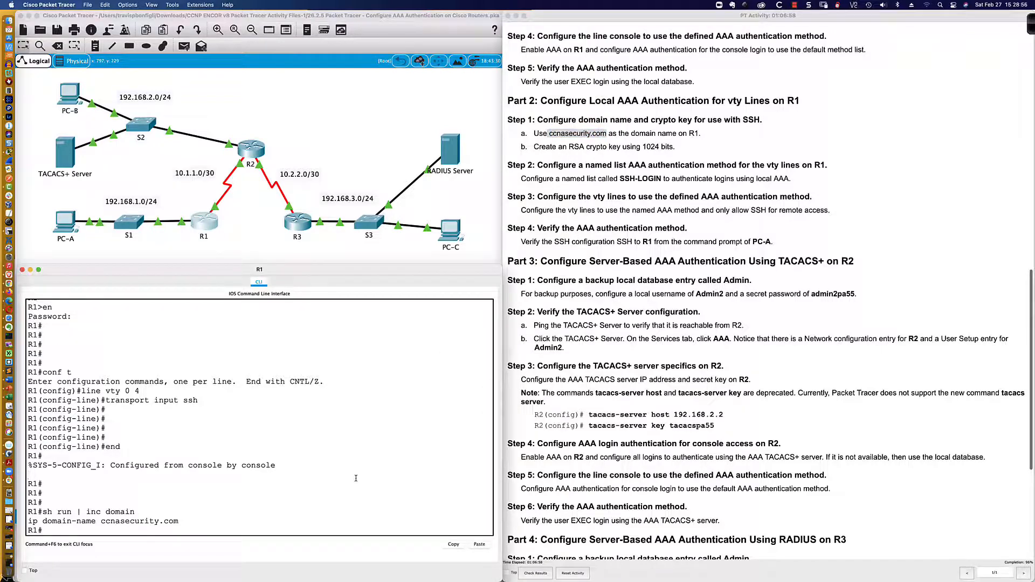
{"action": "key", "text": "Return"}
{"action": "key", "text": "Return"}
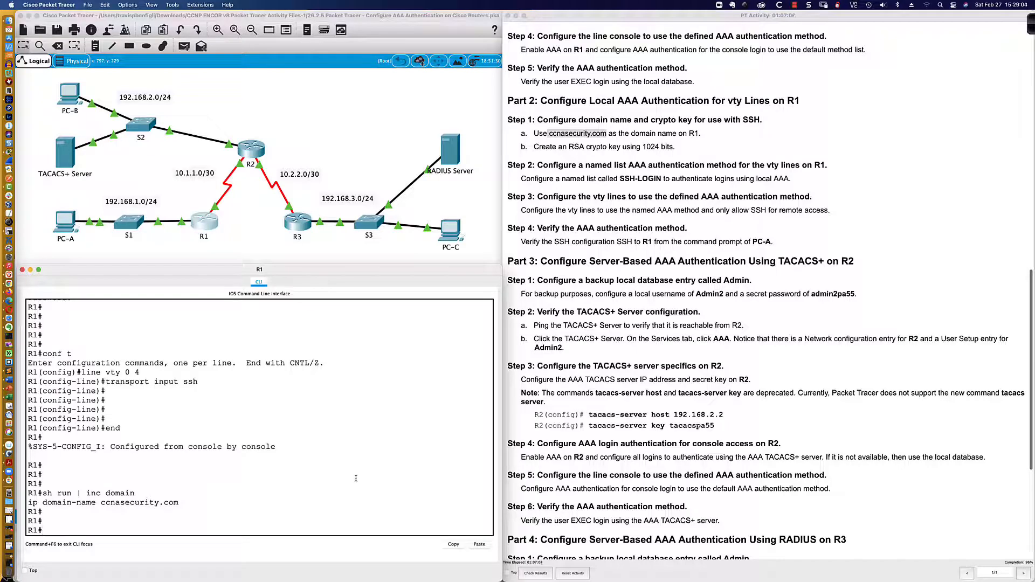
In global configuration mode, remove R1's ccnasecurity.com domain name and set ccna.com instead
{"action": "key", "text": "Return"}
{"action": "key", "text": "Return"}
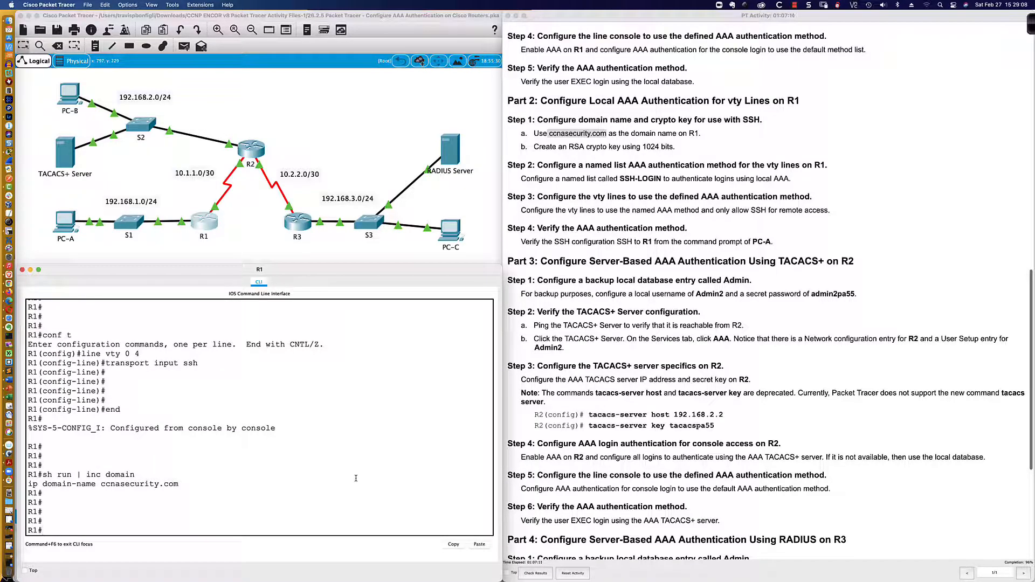
{"action": "type", "text": "conf t"}
{"action": "key", "text": "Return"}
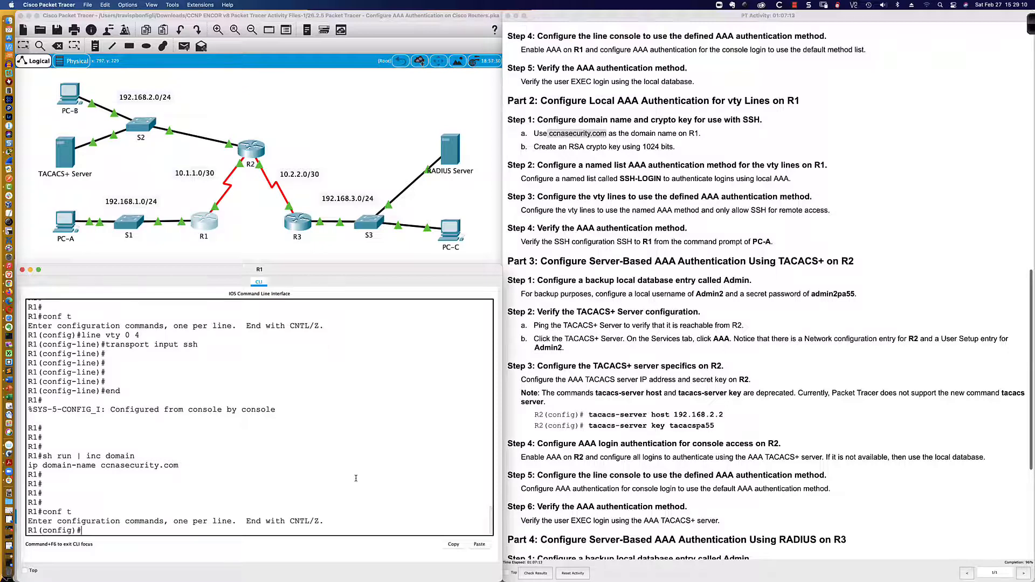
{"action": "type", "text": "no ip domain-name ccnasecurity.com"}
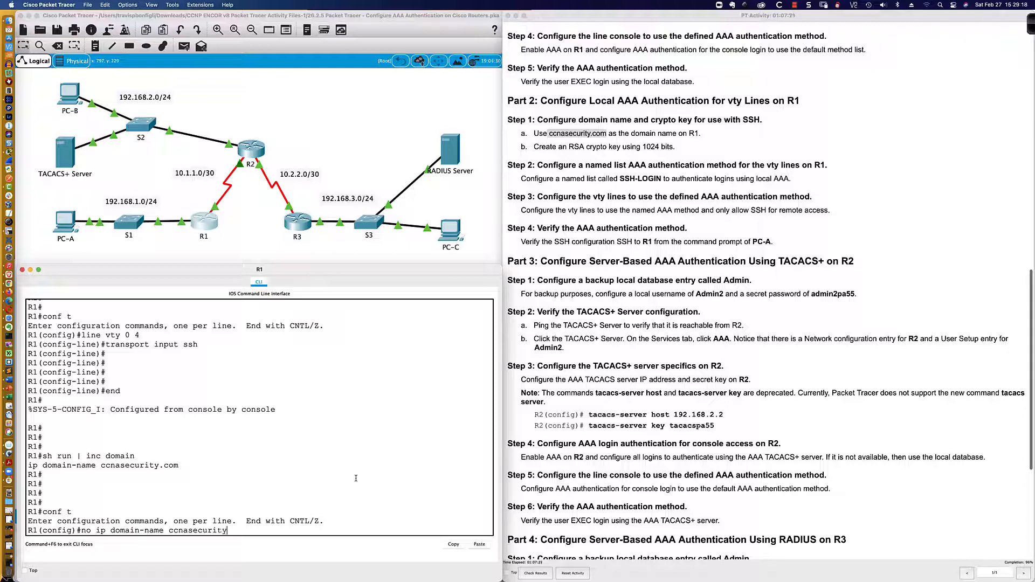
{"action": "key", "text": "Return"}
{"action": "type", "text": "ip coma"}
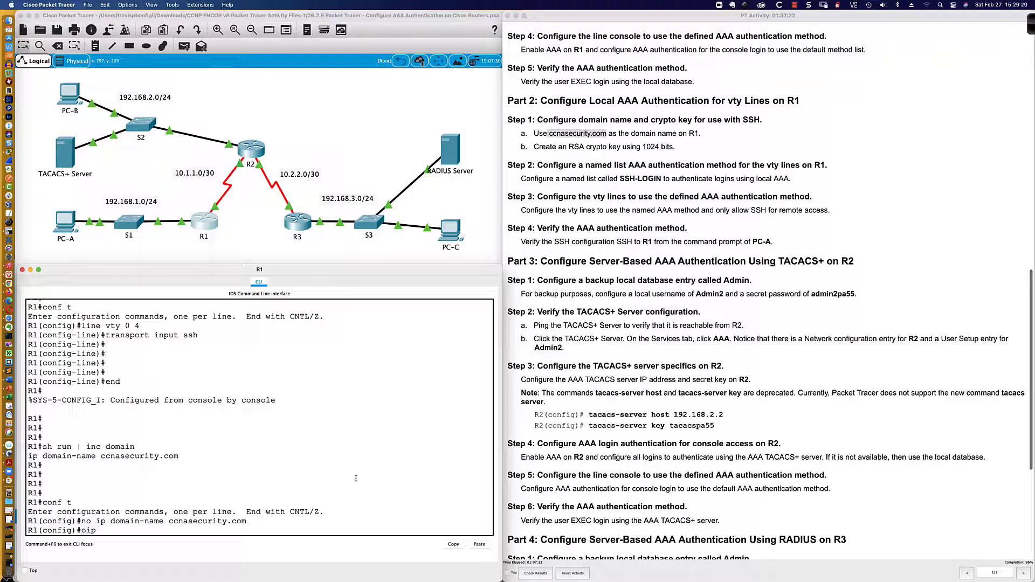
{"action": "key", "text": "BackSpace"}
{"action": "key", "text": "BackSpace"}
{"action": "key", "text": "BackSpace"}
{"action": "key", "text": "BackSpace"}
{"action": "type", "text": "domain"}
{"action": "key", "text": "Tab"}
{"action": "type", "text": "-"}
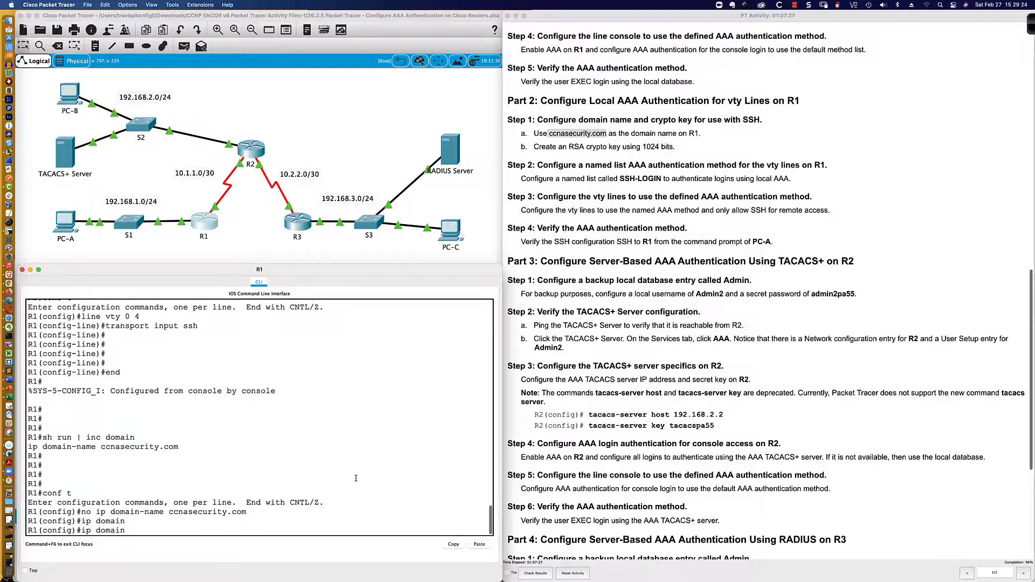
{"action": "type", "text": "name ccna.com"}
{"action": "key", "text": "Return"}
Remove the ccna.com domain name and set ccnasecurity.com
{"action": "key", "text": "Up"}
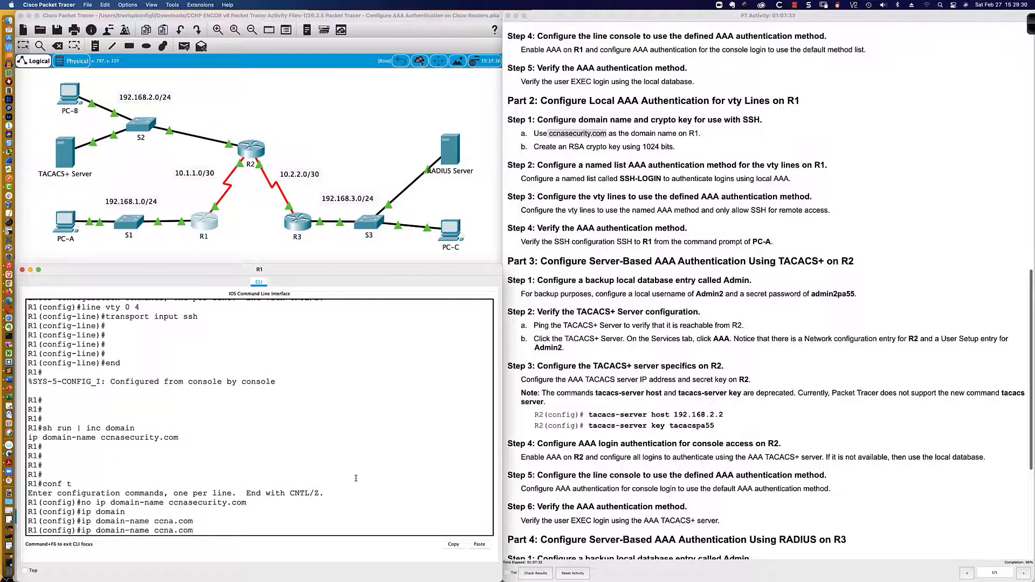
{"action": "key", "text": "Left"}
{"action": "key", "text": "Left"}
{"action": "key", "text": "Left"}
{"action": "key", "text": "Left"}
{"action": "key", "text": "Left"}
{"action": "key", "text": "Left"}
{"action": "key", "text": "Left"}
{"action": "key", "text": "Left"}
{"action": "key", "text": "Left"}
{"action": "key", "text": "Left"}
{"action": "key", "text": "Left"}
{"action": "key", "text": "Left"}
{"action": "key", "text": "Left"}
{"action": "key", "text": "ctrl+a"}
{"action": "type", "text": "no"}
{"action": "key", "text": "Return"}
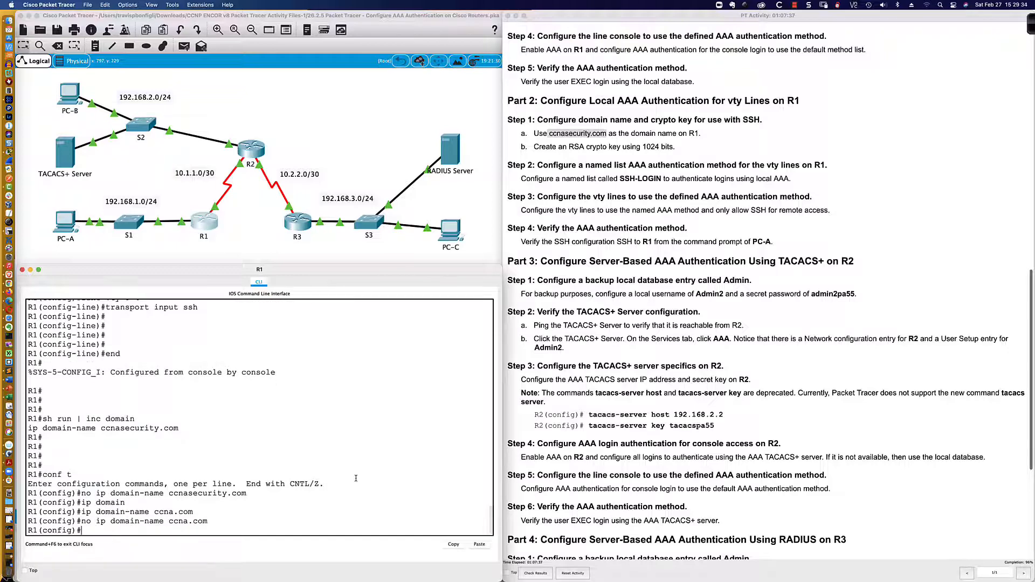
{"action": "type", "text": "ip domain-na"}
{"action": "key", "text": "Tab"}
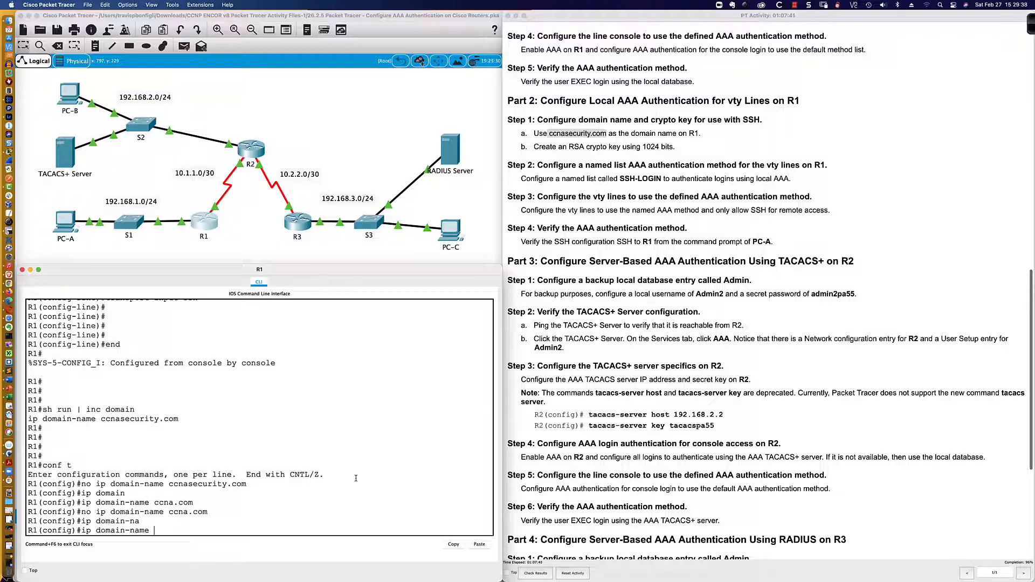
{"action": "type", "text": "ccnasecurity.com"}
{"action": "key", "text": "Return"}
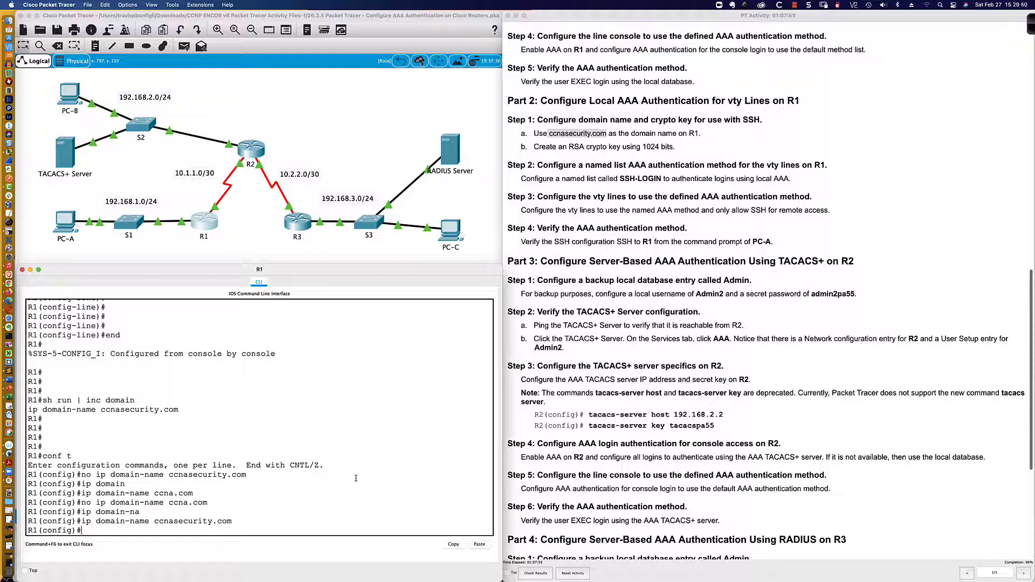
Swap ccnasecurity.com for ccna-security.com, then remove that and restore ccnasecurity.com
{"action": "key", "text": "Up"}
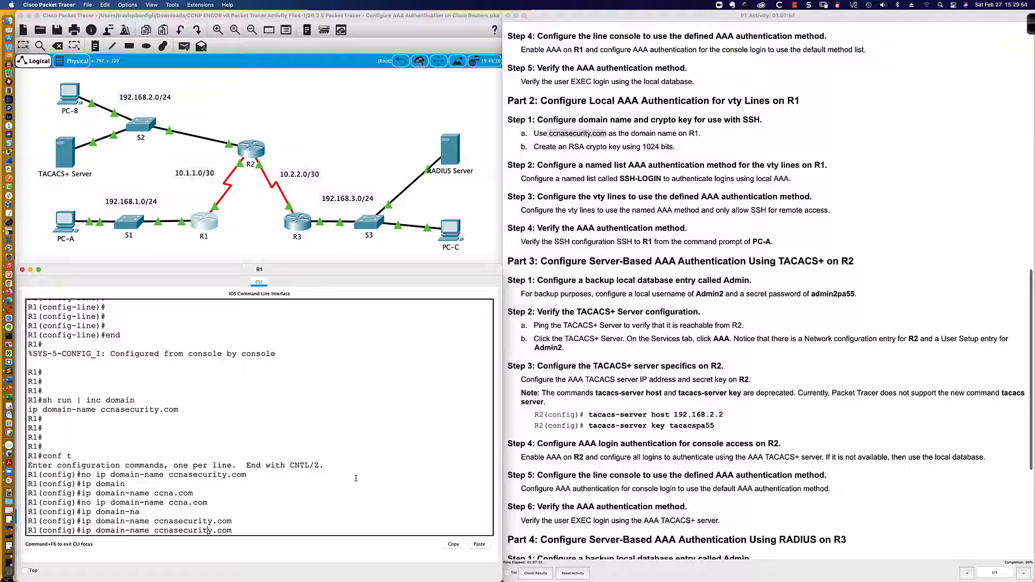
{"action": "key", "text": "ctrl+a"}
{"action": "type", "text": "no"}
{"action": "key", "text": "Return"}
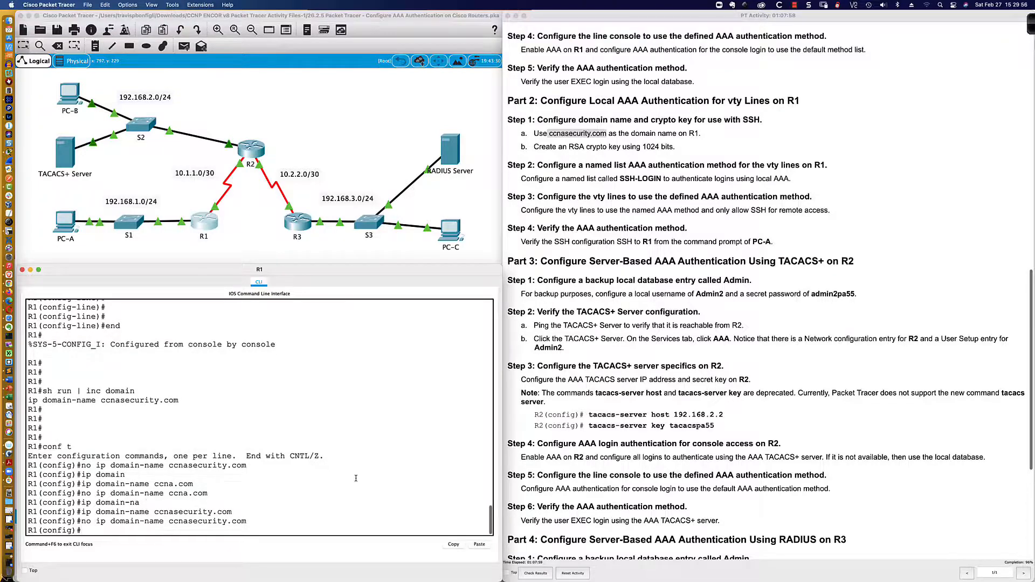
{"action": "type", "text": "ip domain-name"}
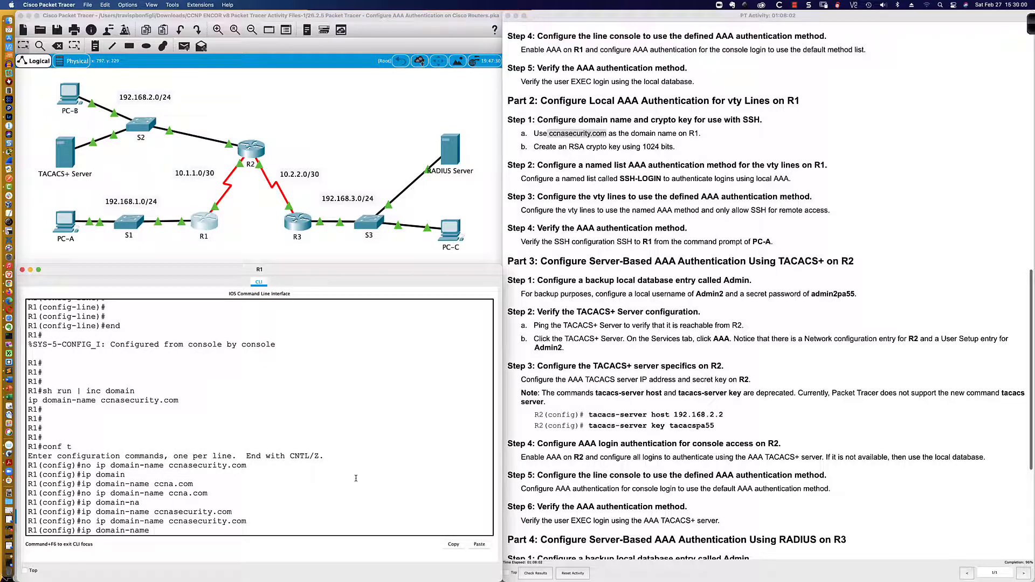
{"action": "type", "text": " ccna-security.com"}
{"action": "key", "text": "Return"}
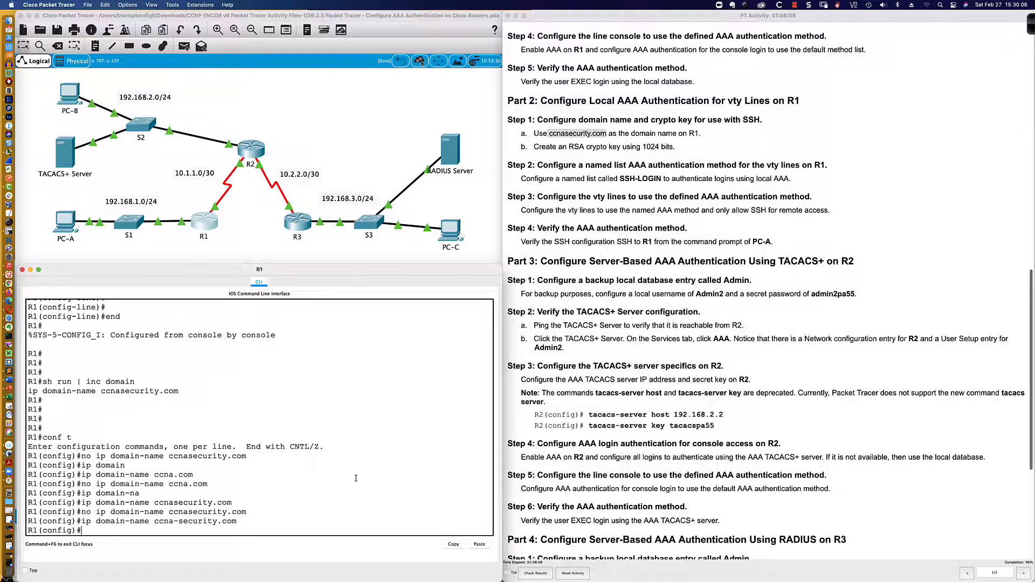
{"action": "key", "text": "Up"}
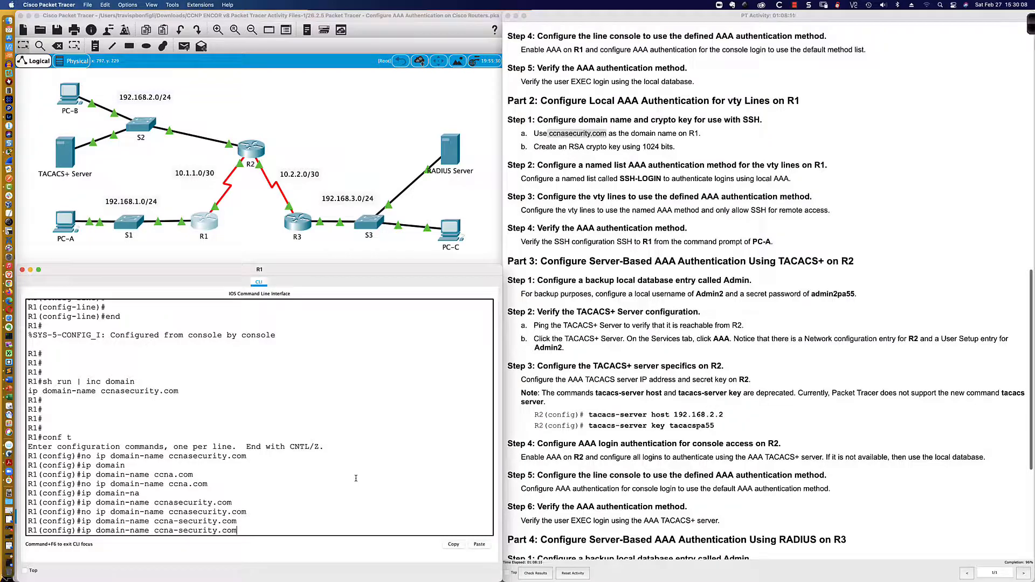
{"action": "key", "text": "ctrl+a"}
{"action": "type", "text": "no"}
{"action": "key", "text": "Return"}
{"action": "type", "text": "ip"}
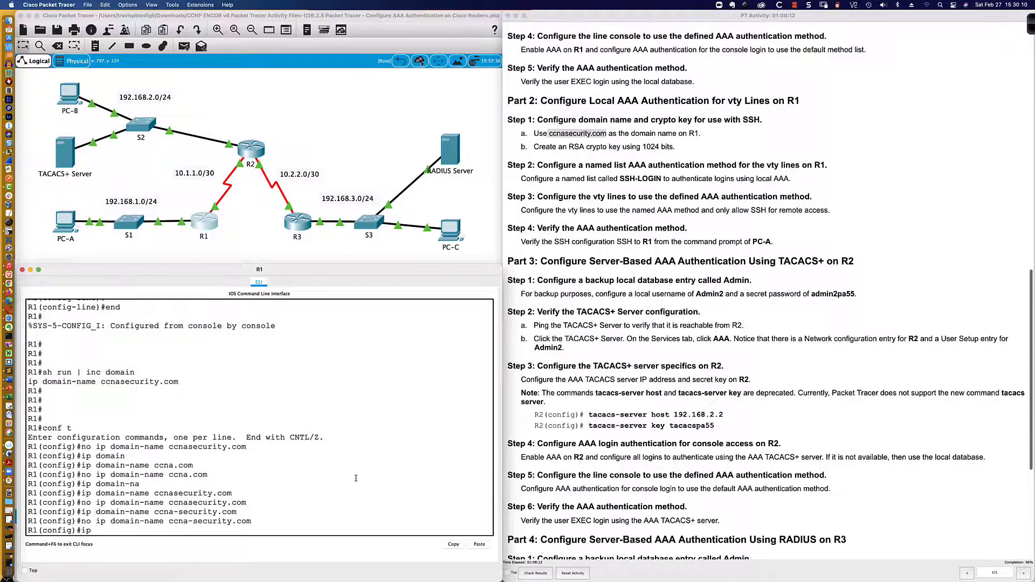
{"action": "type", "text": " domain-name ccnasecurity.com"}
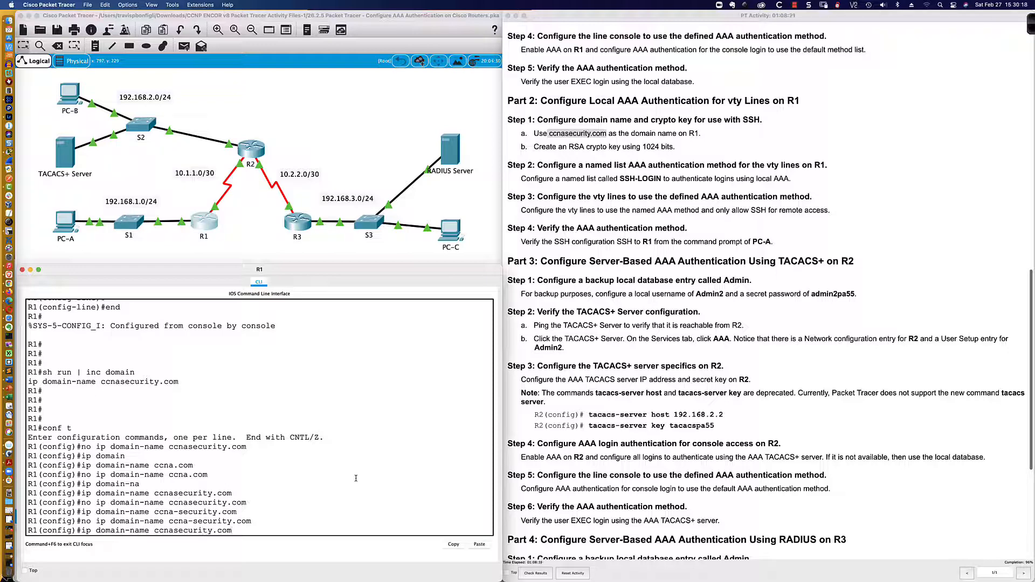
{"action": "key", "text": "Return"}
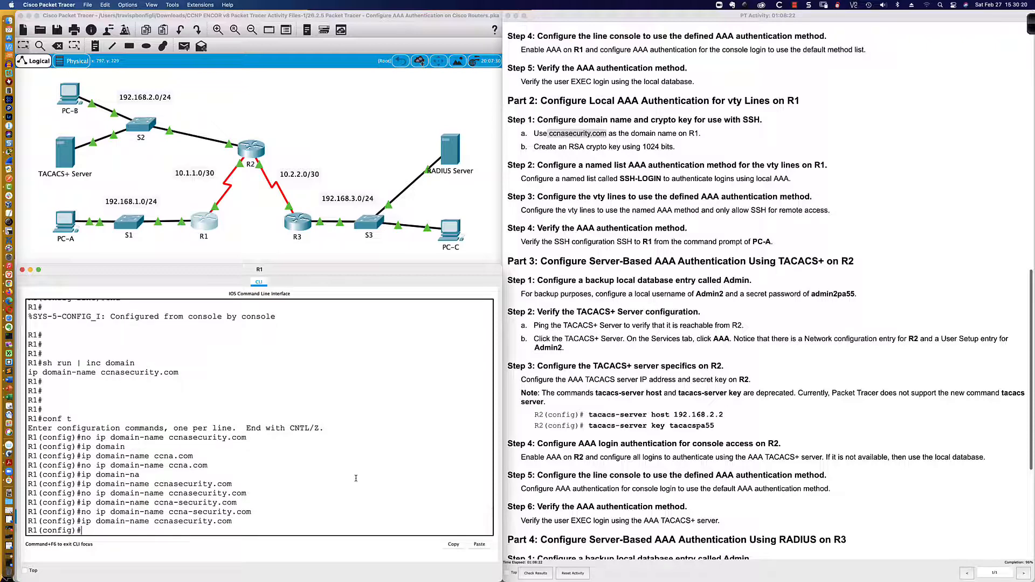
Exit configuration mode, save R1's configuration with wri mem, and reload the router
{"action": "type", "text": "end"}
{"action": "key", "text": "Return"}
{"action": "key", "text": "Return"}
{"action": "key", "text": "Return"}
{"action": "key", "text": "Return"}
{"action": "type", "text": "wri mem"}
{"action": "key", "text": "Return"}
{"action": "type", "text": "reload"}
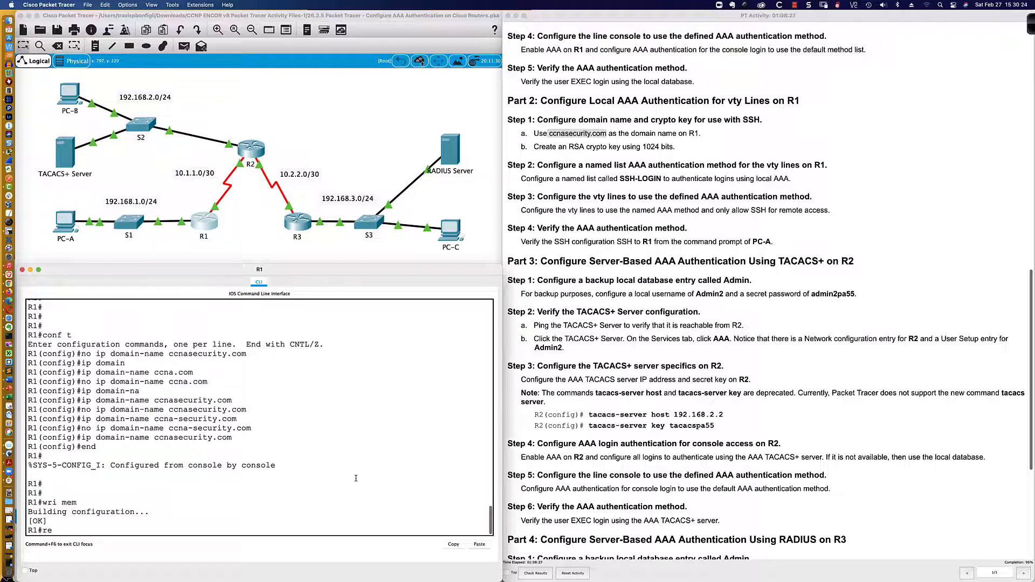
{"action": "key", "text": "Return"}
{"action": "key", "text": "Return"}
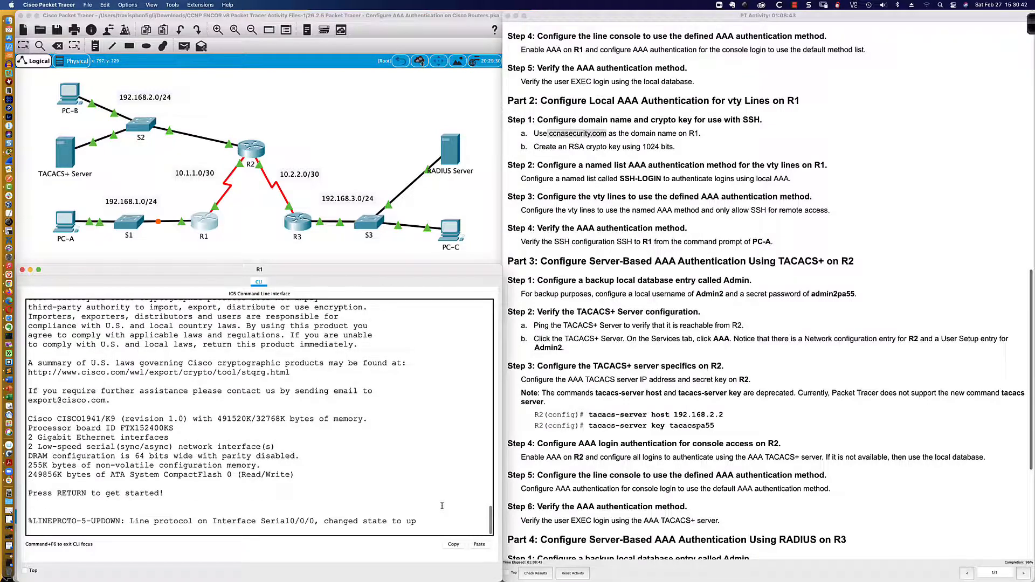
After the reload, log in with the local admin account and request privileged mode with en
{"action": "key", "text": "Return"}
{"action": "key", "text": "Return"}
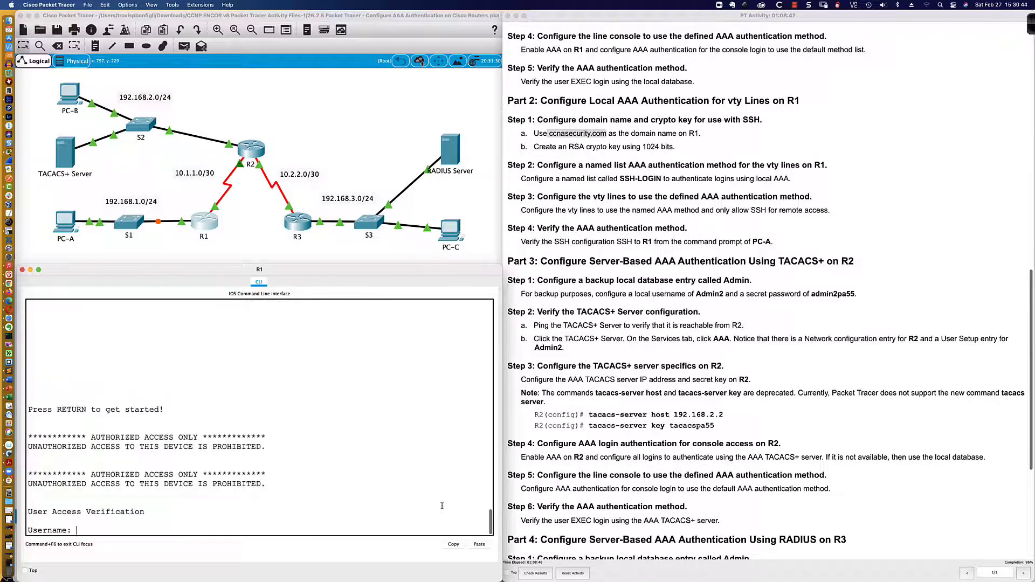
{"action": "type", "text": "admin1"}
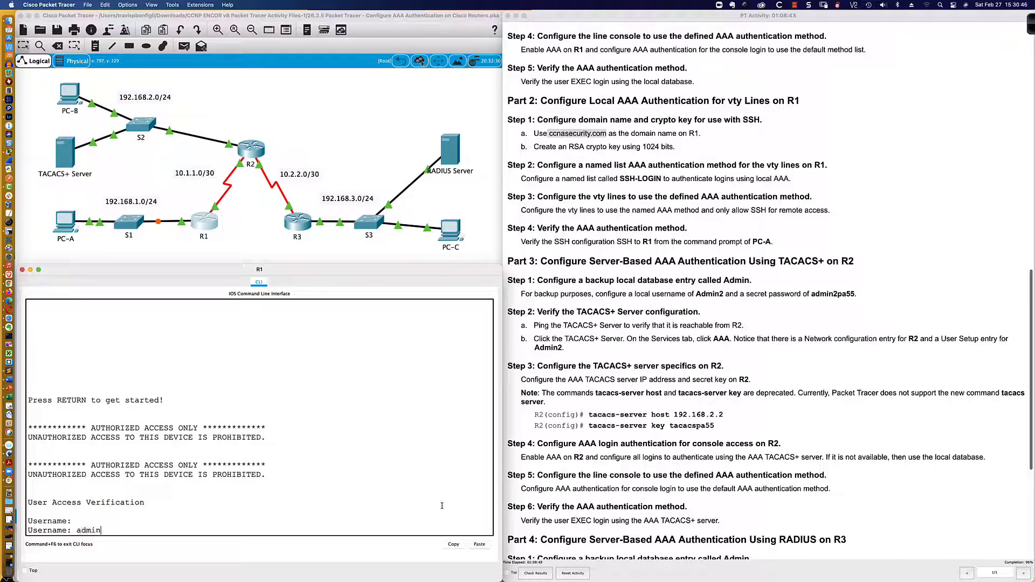
{"action": "key", "text": "Return"}
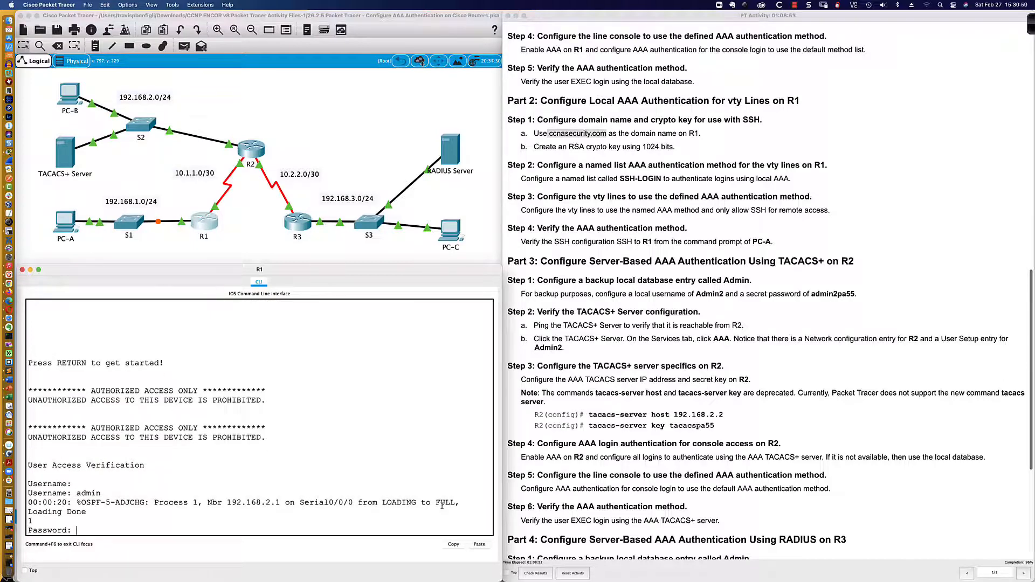
{"action": "key", "text": "Return"}
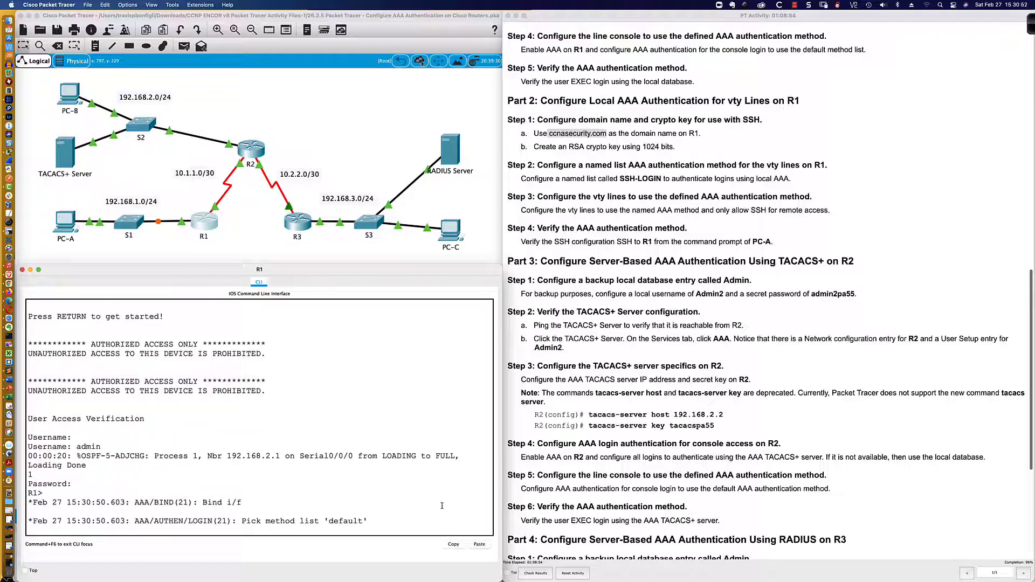
{"action": "key", "text": "Return"}
{"action": "key", "text": "Return"}
{"action": "key", "text": "Return"}
{"action": "key", "text": "Return"}
{"action": "key", "text": "Return"}
{"action": "key", "text": "Return"}
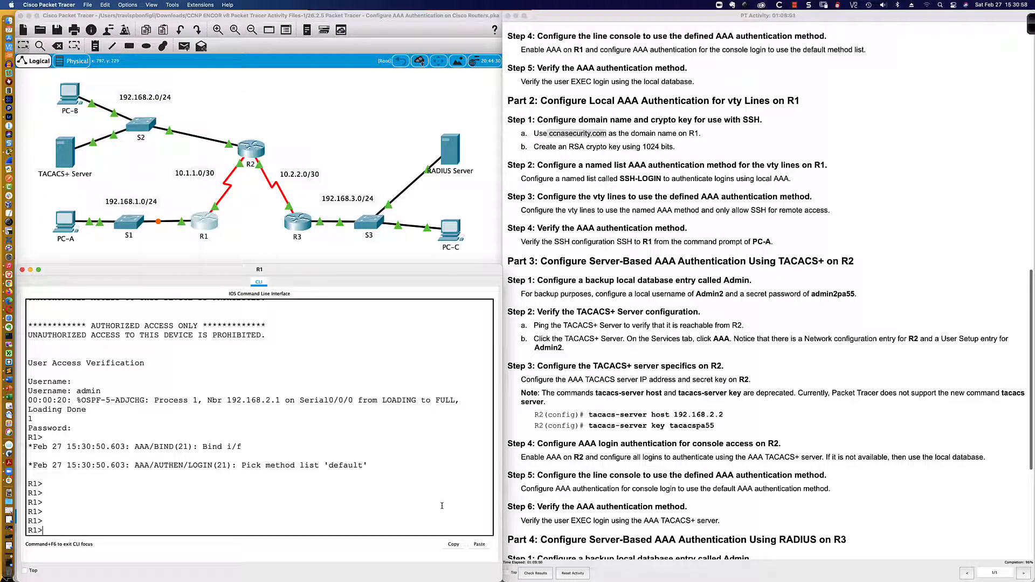
{"action": "key", "text": "Return"}
{"action": "key", "text": "Return"}
{"action": "key", "text": "Return"}
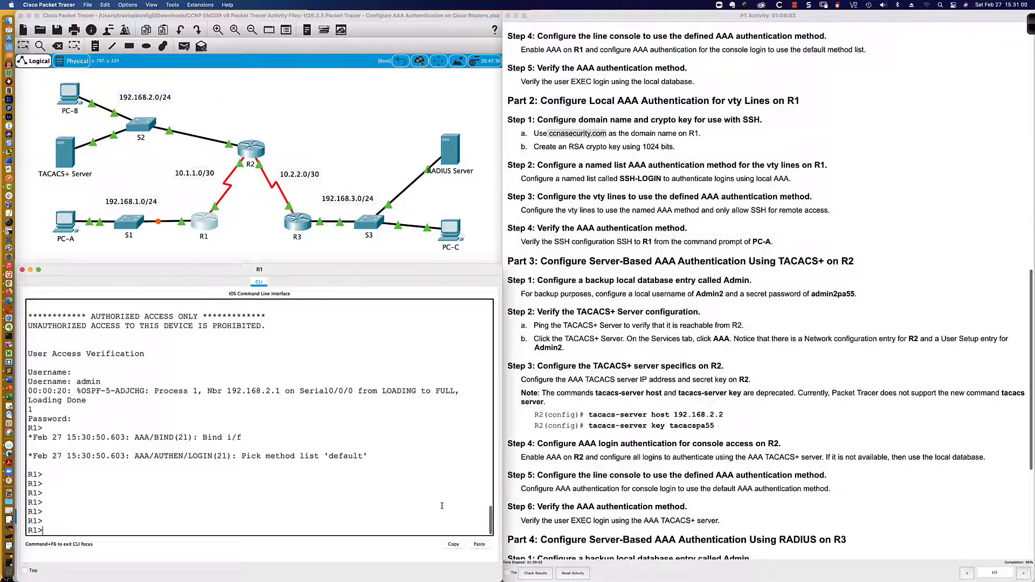
{"action": "type", "text": "en"}
{"action": "key", "text": "Return"}
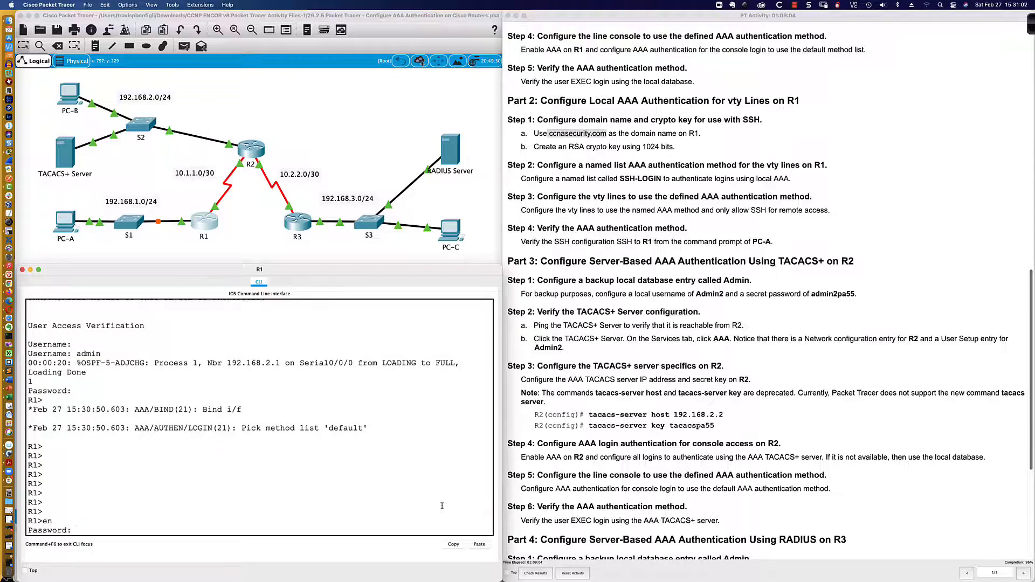
Check the activity results and inspect the incorrect IP Domain Name assessment item
{"action": "left_click", "coordinate": [548, 574]}
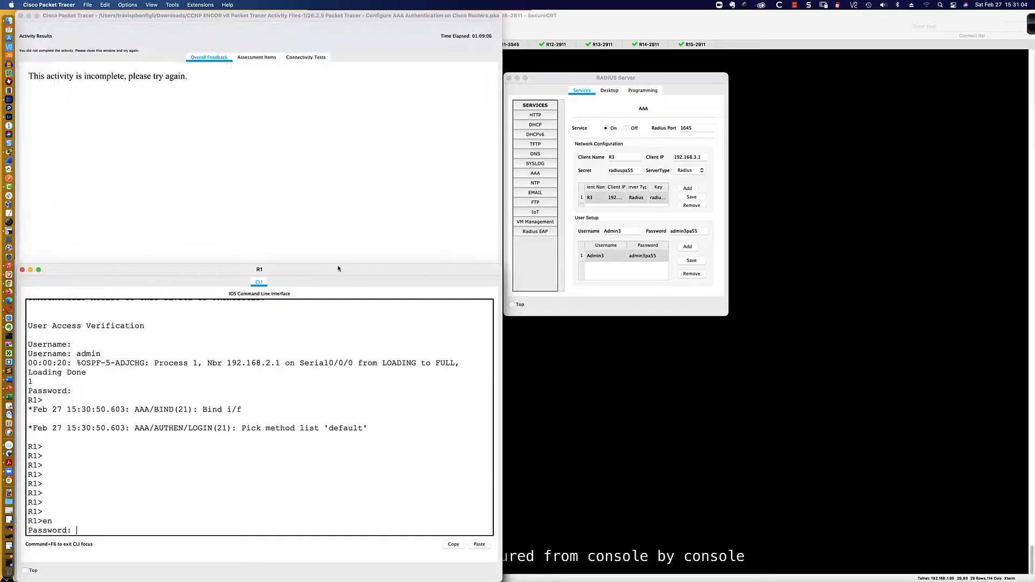
{"action": "left_click", "coordinate": [258, 58]}
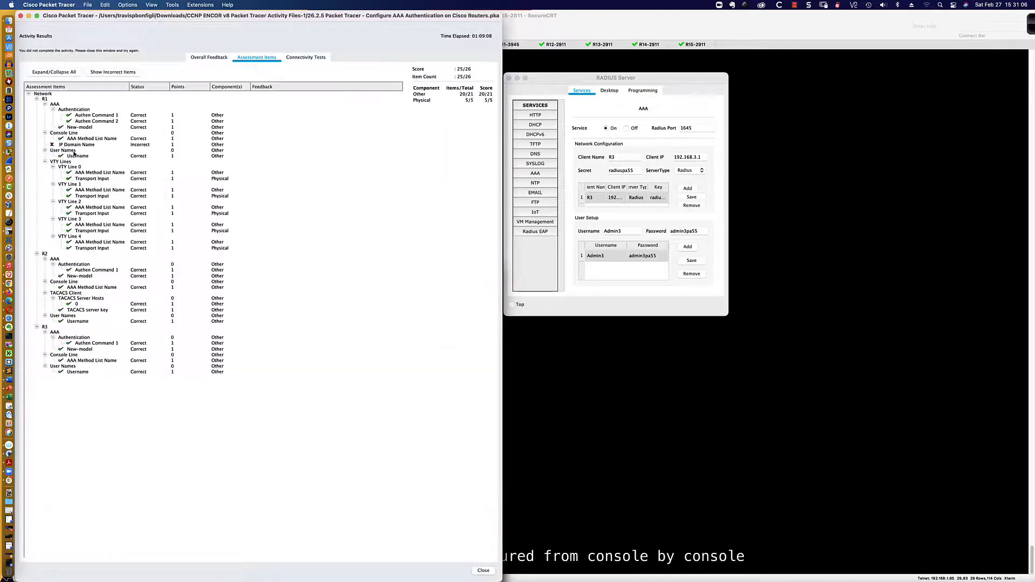
{"action": "left_click", "coordinate": [86, 146]}
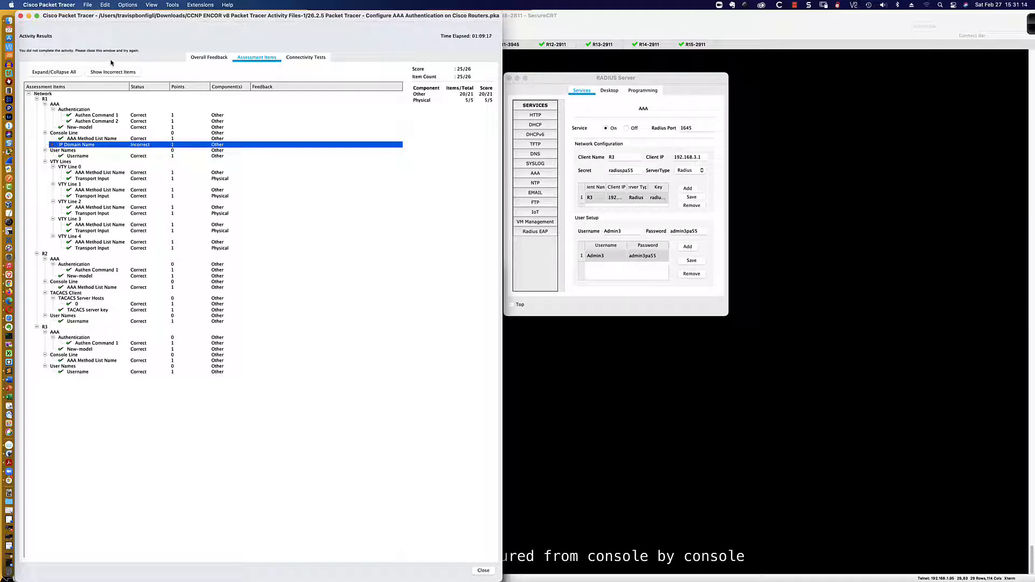
Close Activity Results and move the instructions and topology windows back into place
{"action": "left_click_drag", "start_coordinate": [85, 15], "coordinate": [361, 7]}
{"action": "left_click", "coordinate": [299, 16]}
{"action": "left_click_drag", "start_coordinate": [302, 20], "coordinate": [546, 21]}
{"action": "left_click_drag", "start_coordinate": [431, 18], "coordinate": [182, 18]}
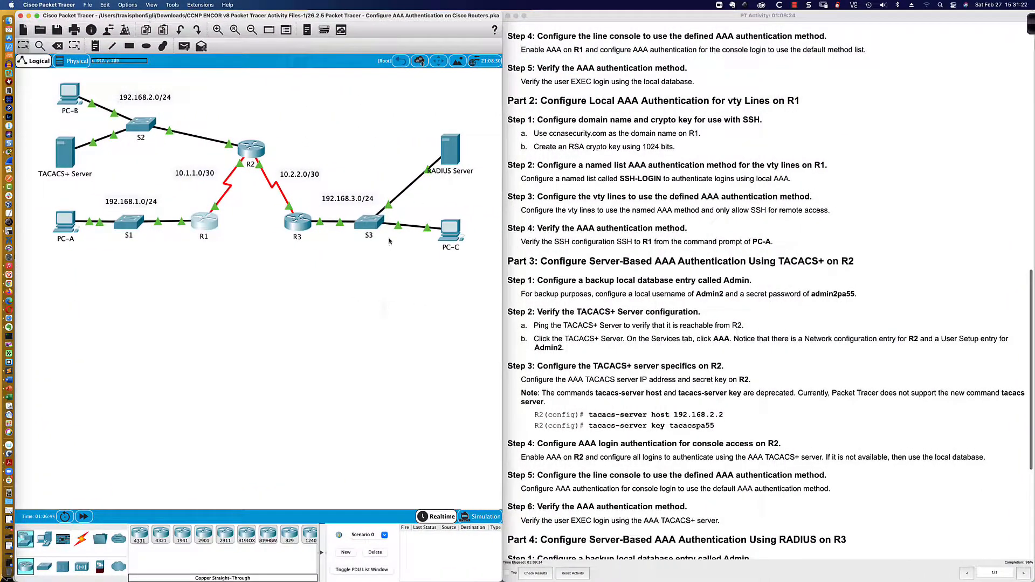
On R1, enable, confirm 'sh run | inc ccna' shows ccnasecurity.com, and enter conf t
{"action": "left_click", "coordinate": [206, 230]}
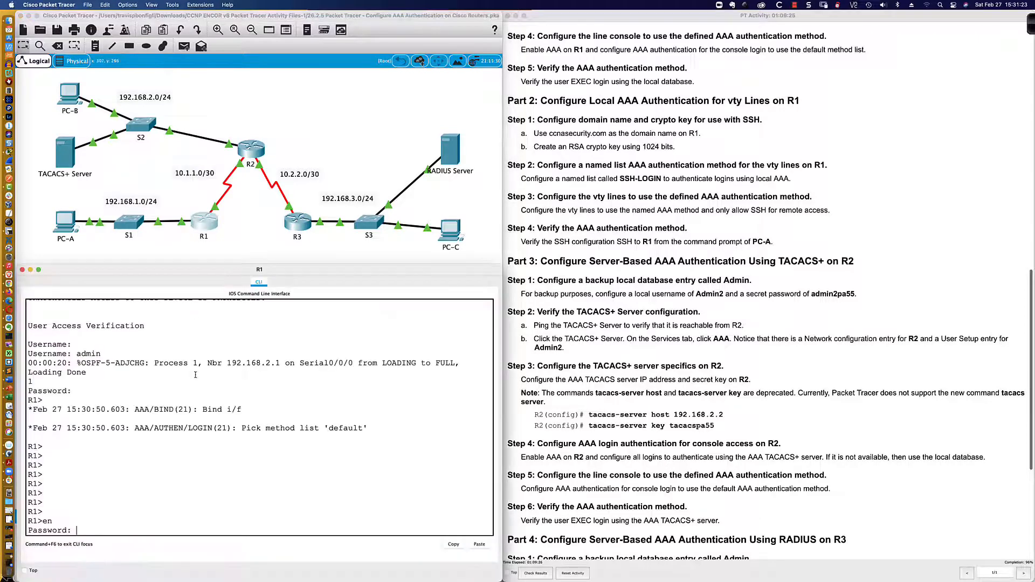
{"action": "left_click", "coordinate": [281, 484]}
{"action": "key", "text": "Return"}
{"action": "key", "text": "Return"}
{"action": "key", "text": "Return"}
{"action": "key", "text": "Return"}
{"action": "key", "text": "Return"}
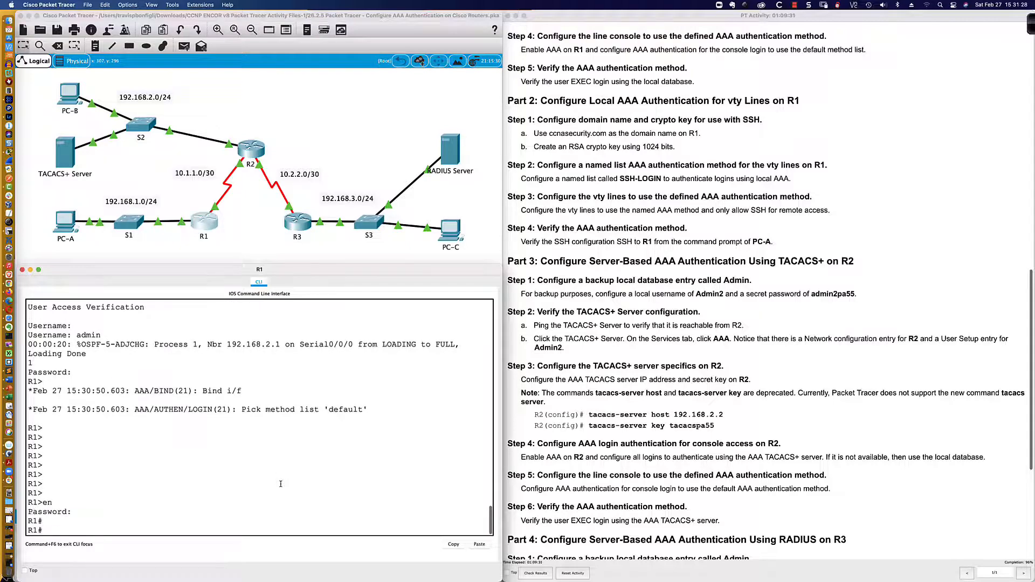
{"action": "type", "text": "sh run |"}
{"action": "type", "text": " | inc ccna"}
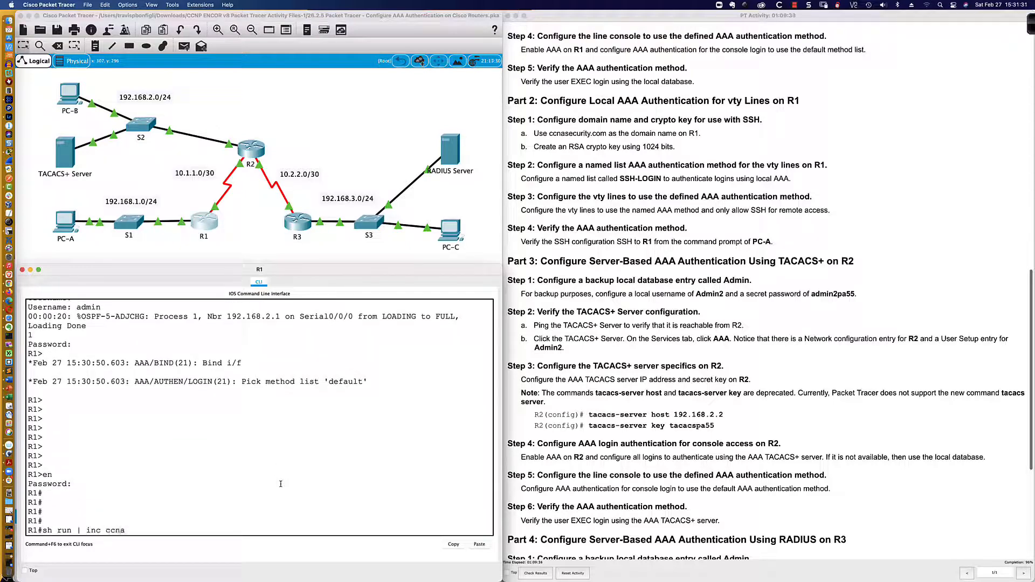
{"action": "key", "text": "Return"}
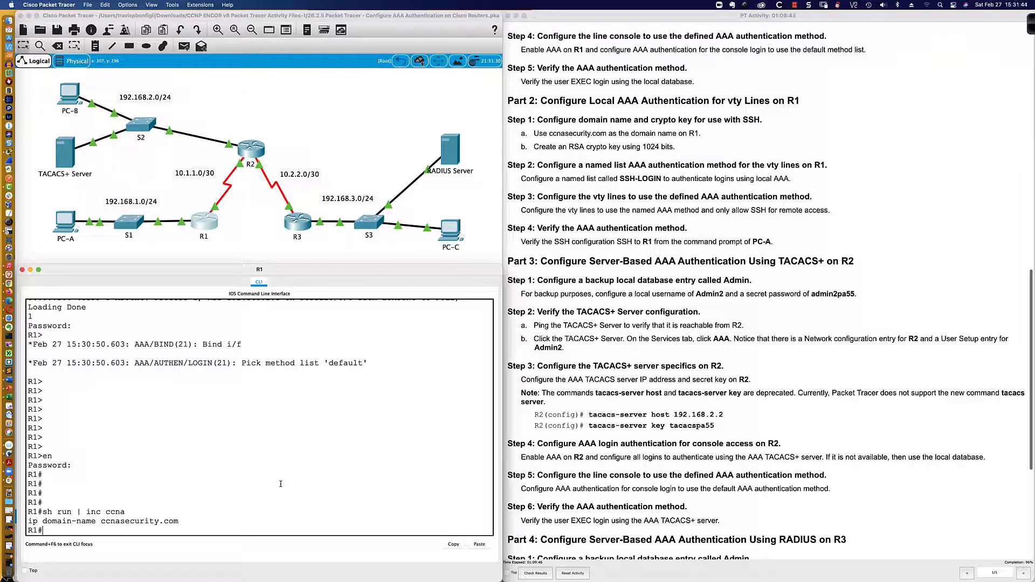
{"action": "type", "text": "conf t"}
{"action": "key", "text": "Return"}
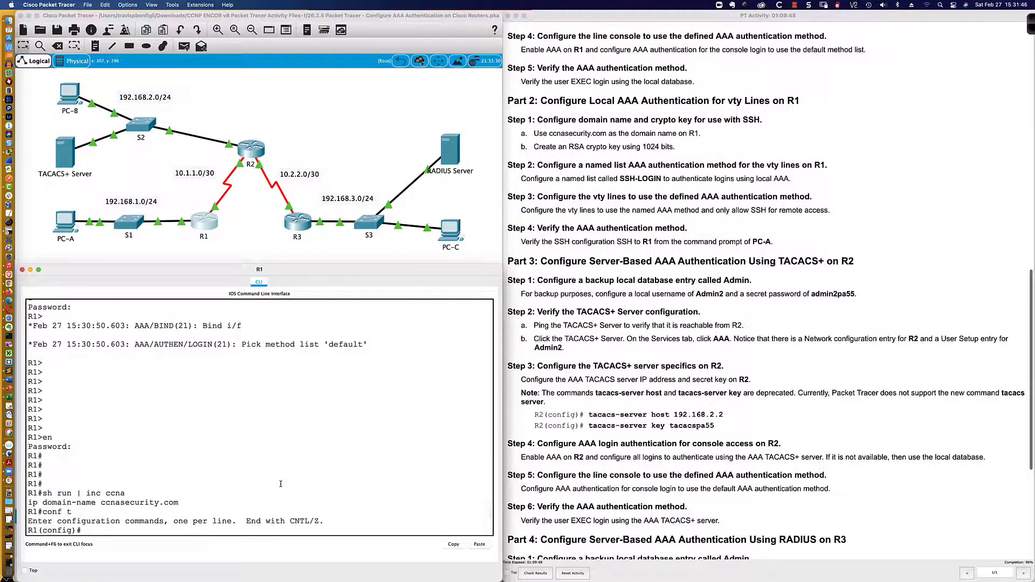
Remove ccnasecurity.com, apply ccnp.com as R1's domain name, then remove ccnp.com
{"action": "type", "text": "ip"}
{"action": "type", "text": "o ip domain-n"}
{"action": "type", "text": "ame ccnasecu"}
{"action": "type", "text": "rity.com"}
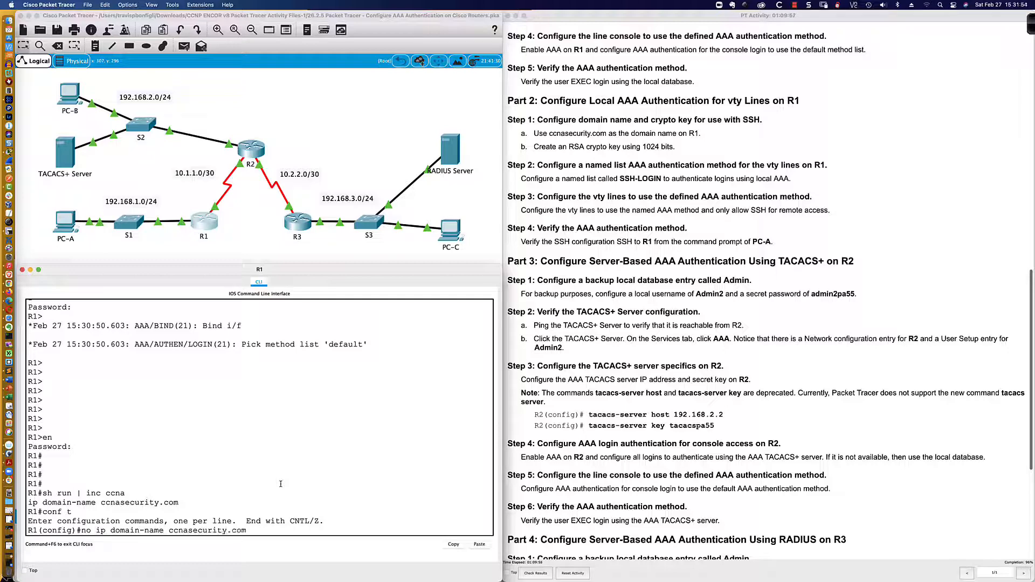
{"action": "key", "text": "Return"}
{"action": "type", "text": "ip domain-name"}
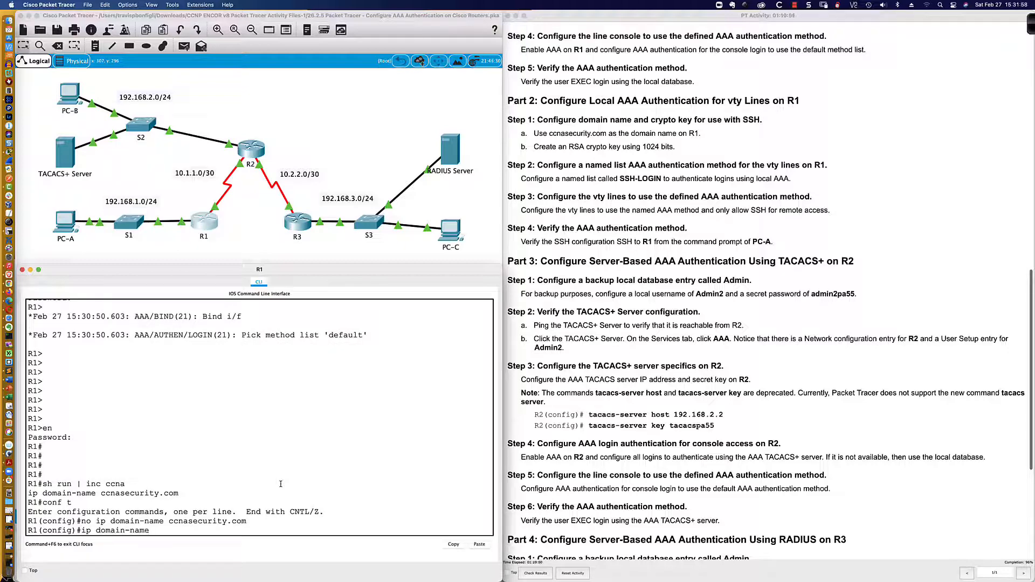
{"action": "type", "text": " ccnp.com"}
{"action": "key", "text": "Return"}
{"action": "key", "text": "Up"}
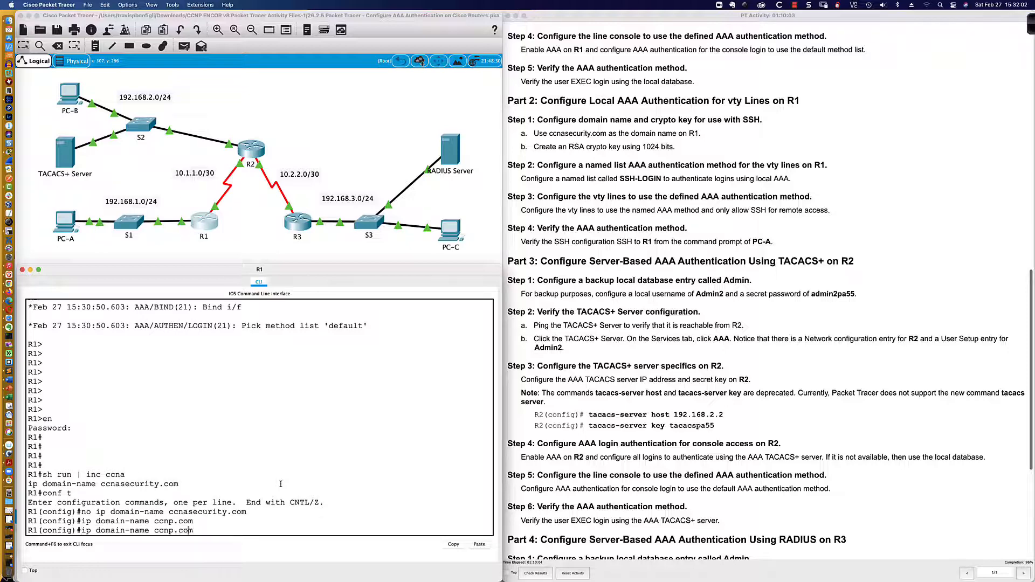
{"action": "key", "text": "Left"}
{"action": "key", "text": "Left"}
{"action": "key", "text": "Left"}
{"action": "key", "text": "Left"}
{"action": "key", "text": "Left"}
{"action": "key", "text": "Left"}
{"action": "type", "text": "no"}
{"action": "key", "text": "Return"}
Apply and remove security.com, then set R1's domain name back to ccnasecurity.com
{"action": "type", "text": "ip"}
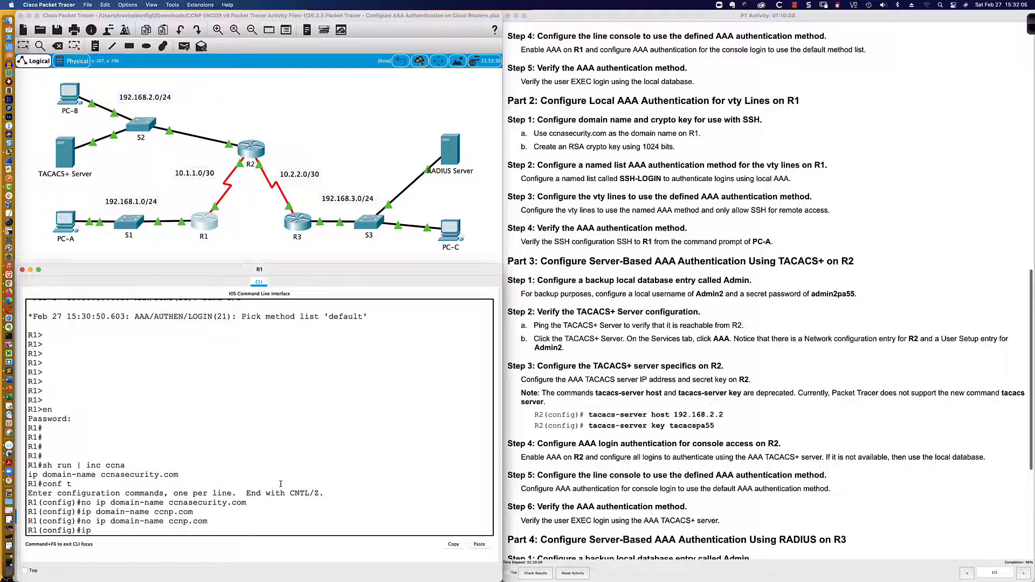
{"action": "type", "text": " domain-name security.com"}
{"action": "key", "text": "Return"}
{"action": "key", "text": "Up"}
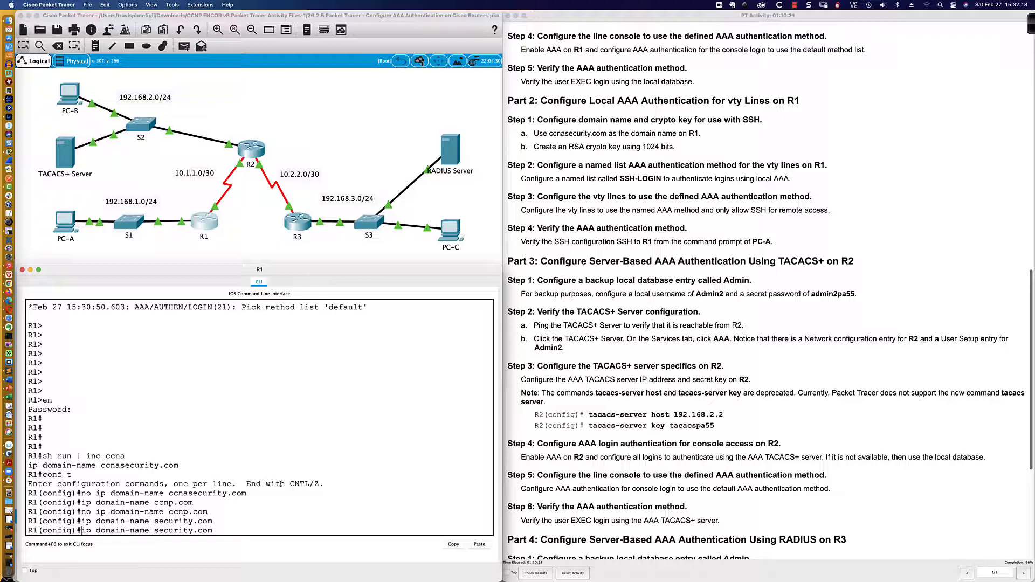
{"action": "type", "text": "no"}
{"action": "key", "text": "Return"}
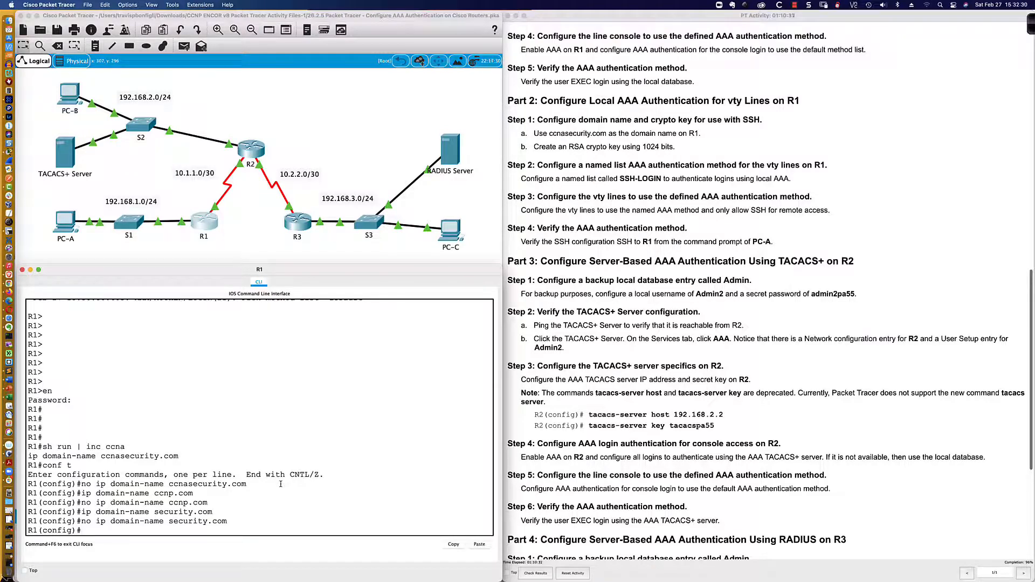
{"action": "type", "text": "ip domain-name ?"}
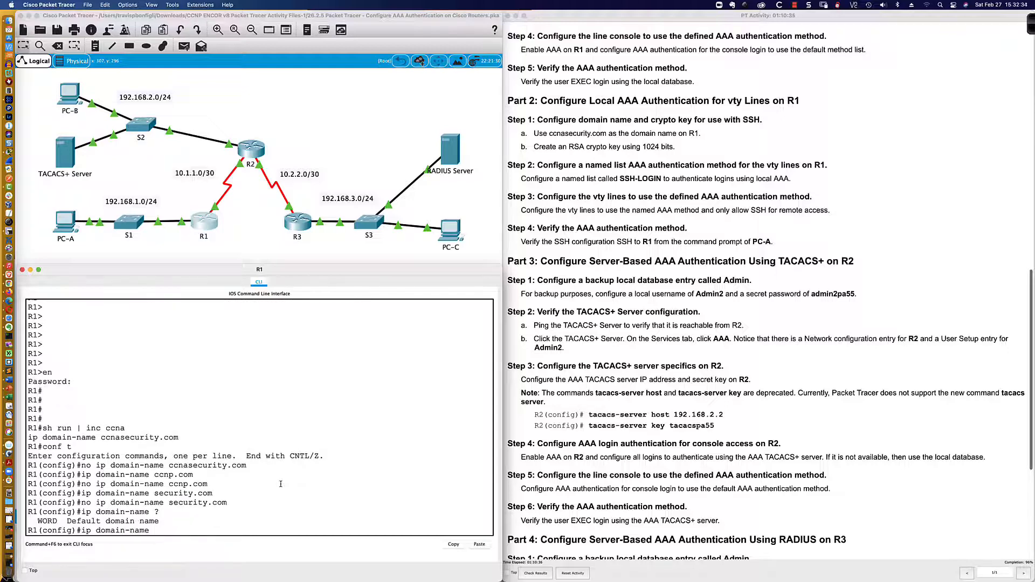
{"action": "type", "text": "ccnasecurity.com"}
{"action": "key", "text": "Return"}
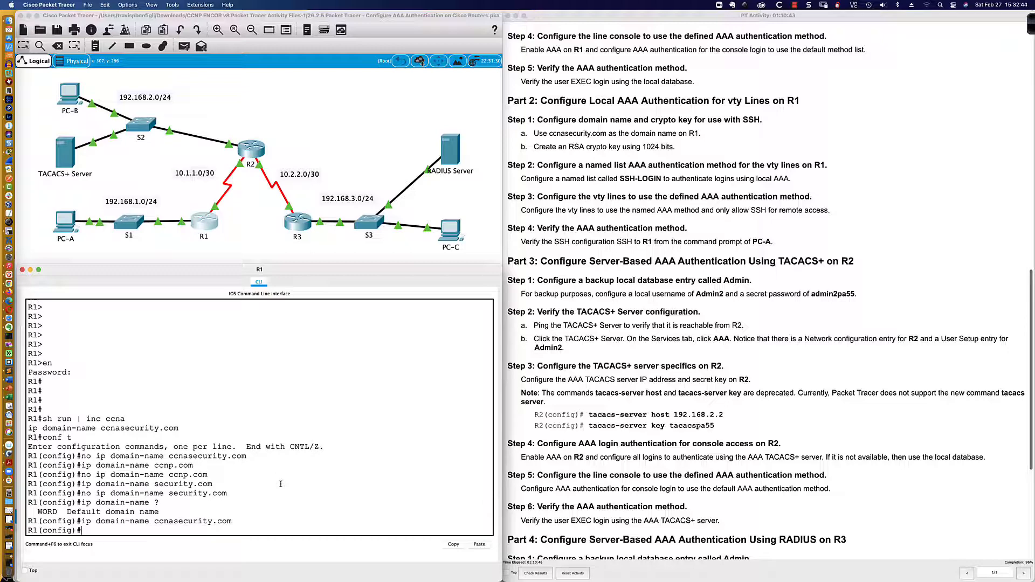
Exit configuration mode and save R1's configuration with wri mem
{"action": "type", "text": "end"}
{"action": "key", "text": "Return"}
{"action": "key", "text": "Return"}
{"action": "key", "text": "Return"}
{"action": "type", "text": "wri"}
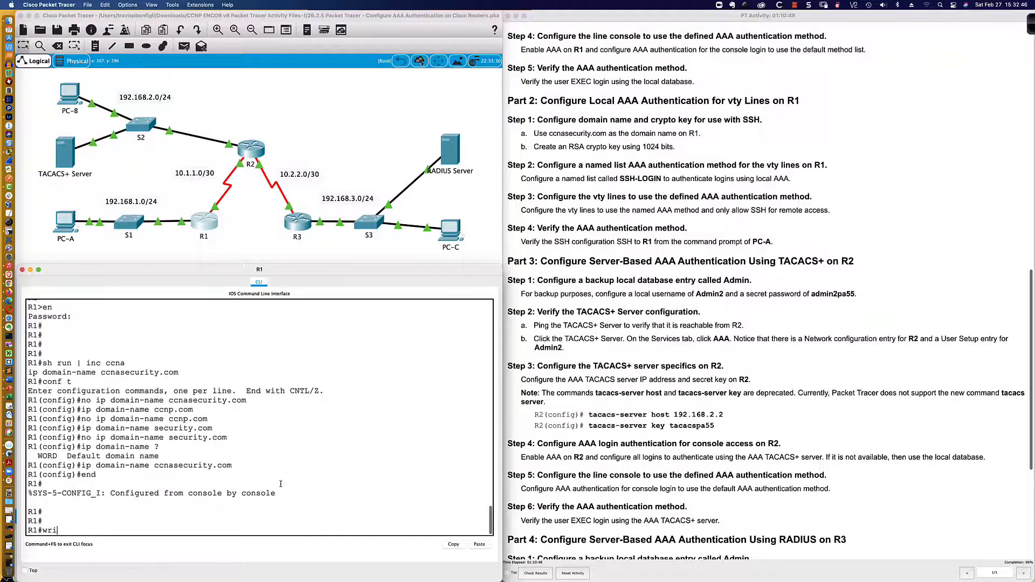
{"action": "type", "text": " mem"}
{"action": "key", "text": "Return"}
{"action": "scroll", "coordinate": [280, 484], "scroll_direction": "down", "scroll_amount": 3}
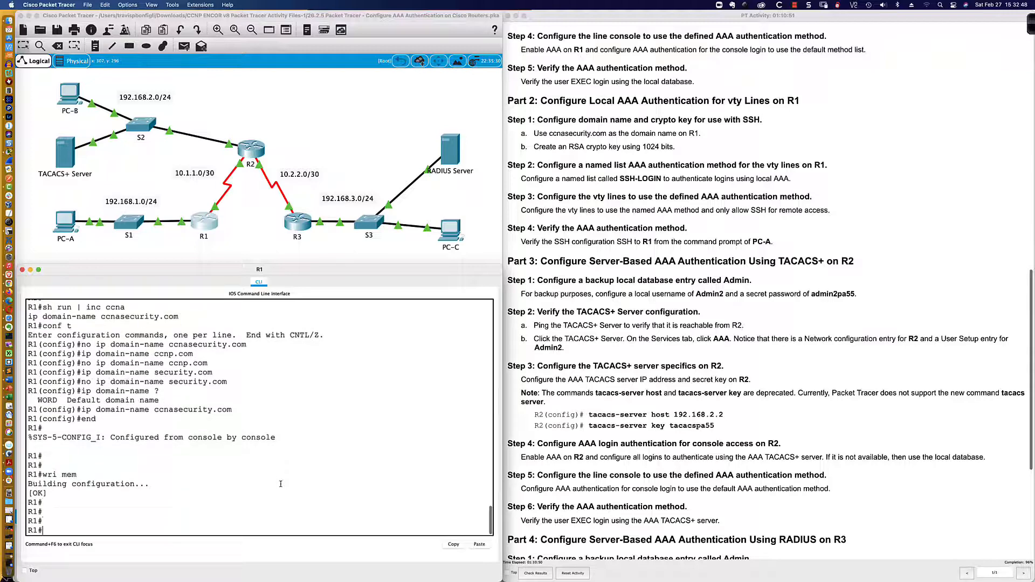
{"action": "scroll", "coordinate": [294, 424], "scroll_direction": "up", "scroll_amount": 5}
{"action": "scroll", "coordinate": [290, 424], "scroll_direction": "down", "scroll_amount": 3}
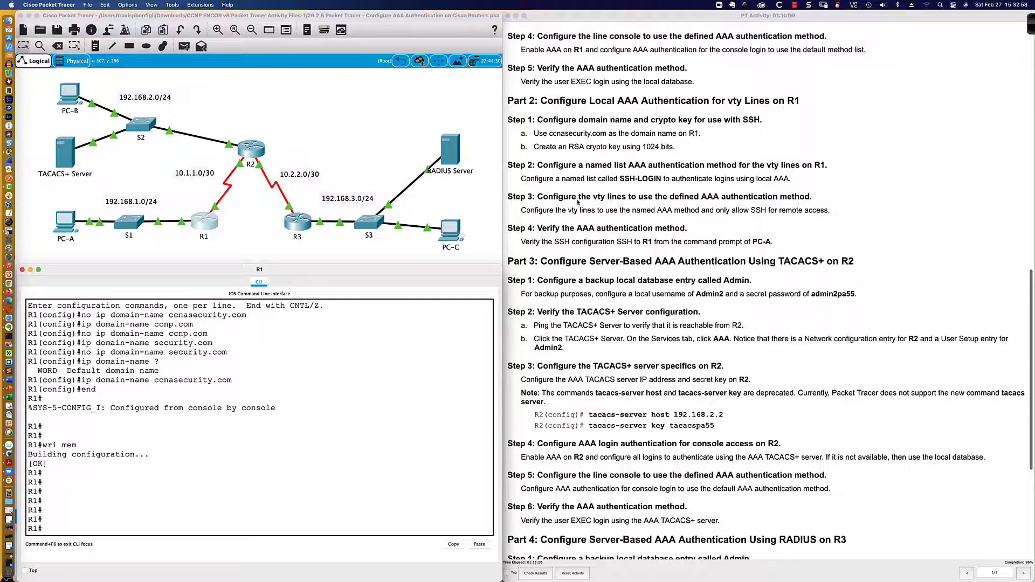
Reset the Packet Tracer activity to its initial state and confirm the reset
{"action": "left_click", "coordinate": [794, 5]}
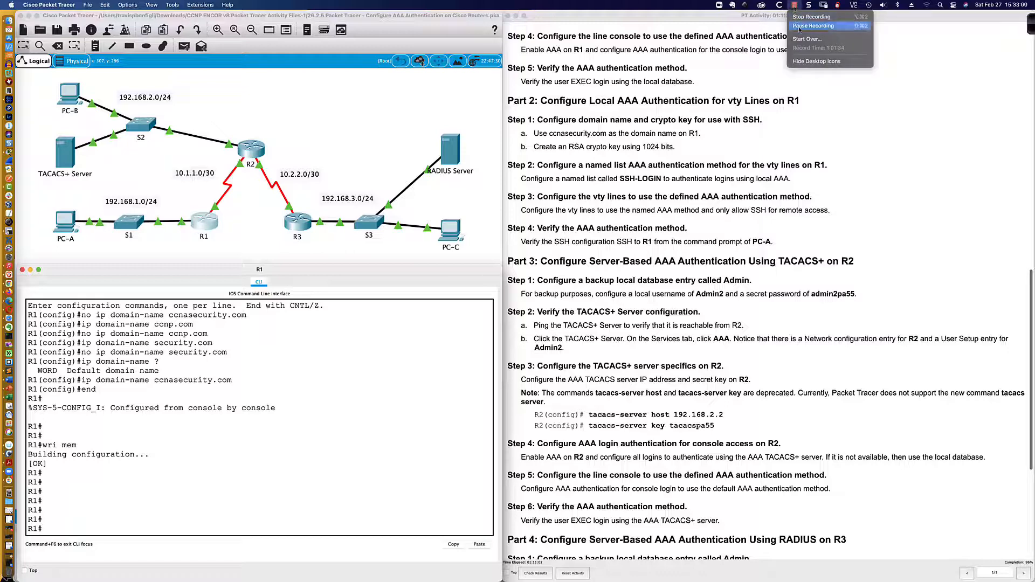
{"action": "left_click", "coordinate": [799, 27]}
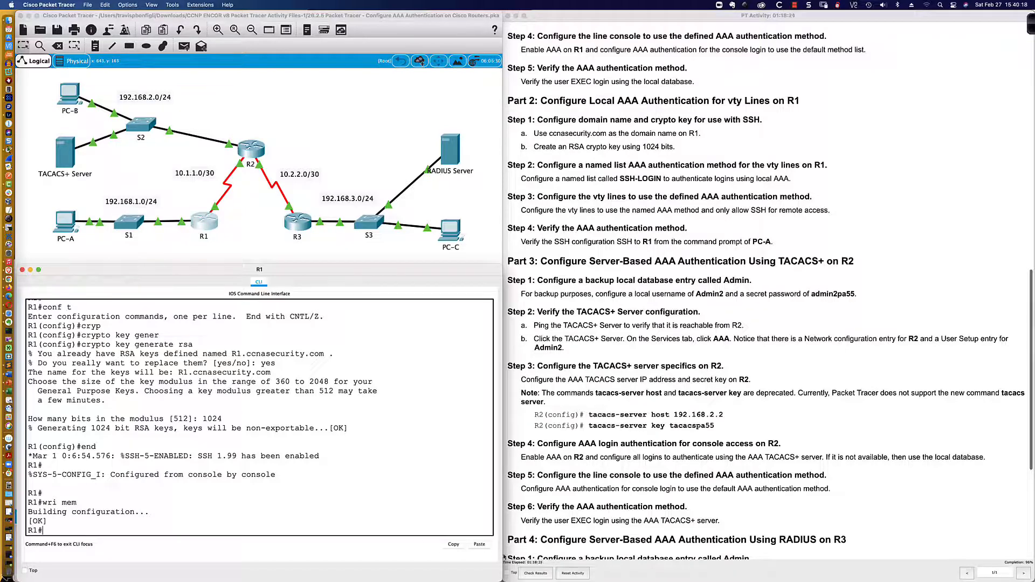
{"action": "left_click", "coordinate": [569, 576]}
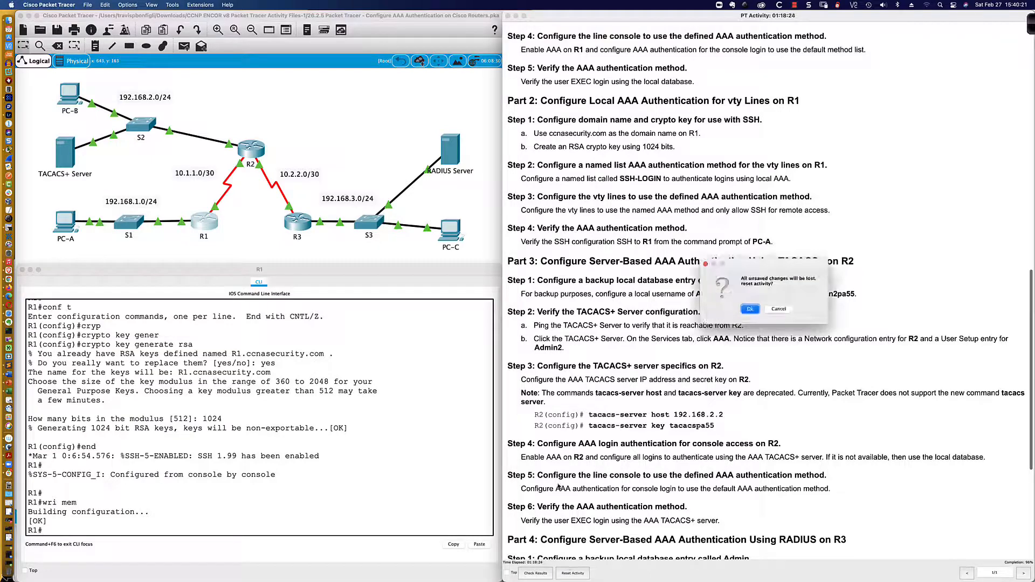
{"action": "left_click", "coordinate": [748, 310]}
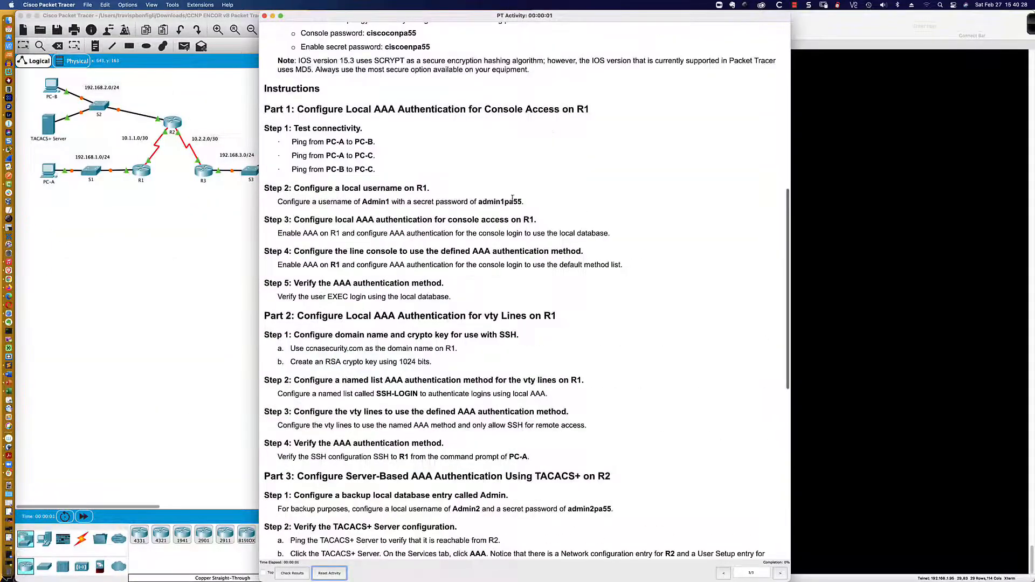
Open the reset R1's enlarged CLI and enter privileged mode with the enable password
{"action": "left_click_drag", "start_coordinate": [373, 21], "coordinate": [609, 20]}
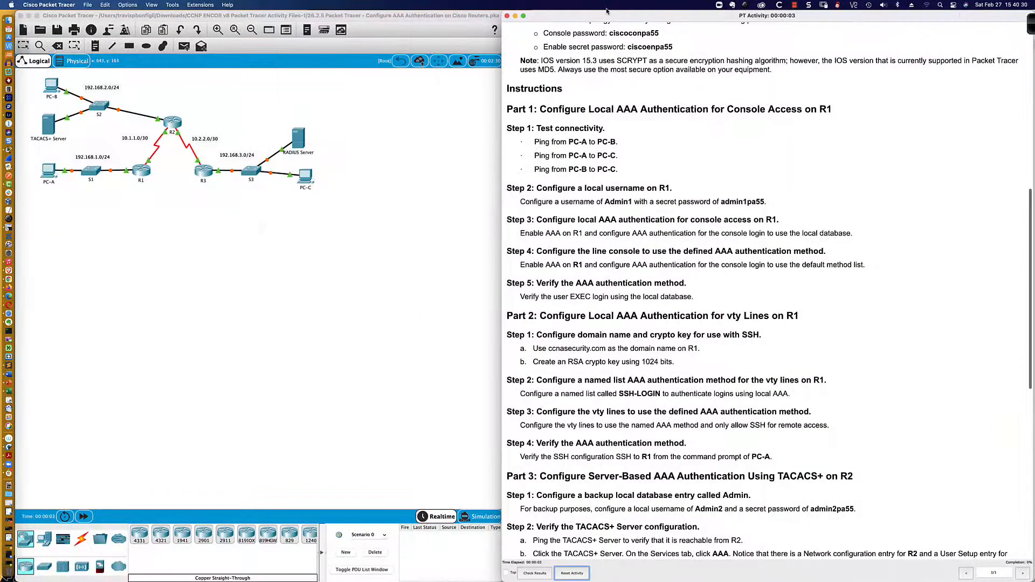
{"action": "left_click", "coordinate": [142, 171]}
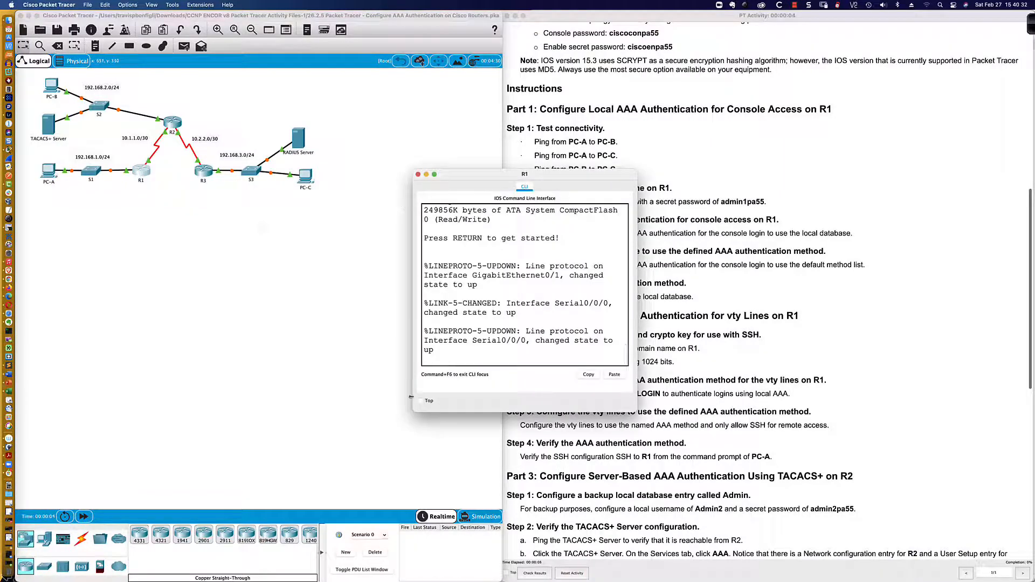
{"action": "left_click_drag", "start_coordinate": [417, 417], "coordinate": [91, 456]}
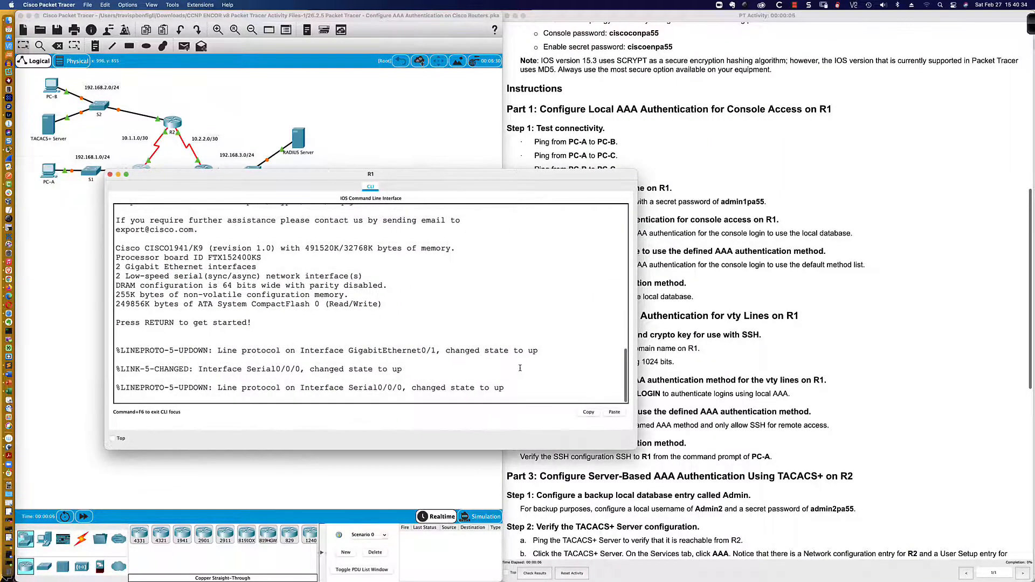
{"action": "key", "text": "Return"}
{"action": "key", "text": "Return"}
{"action": "key", "text": "Return"}
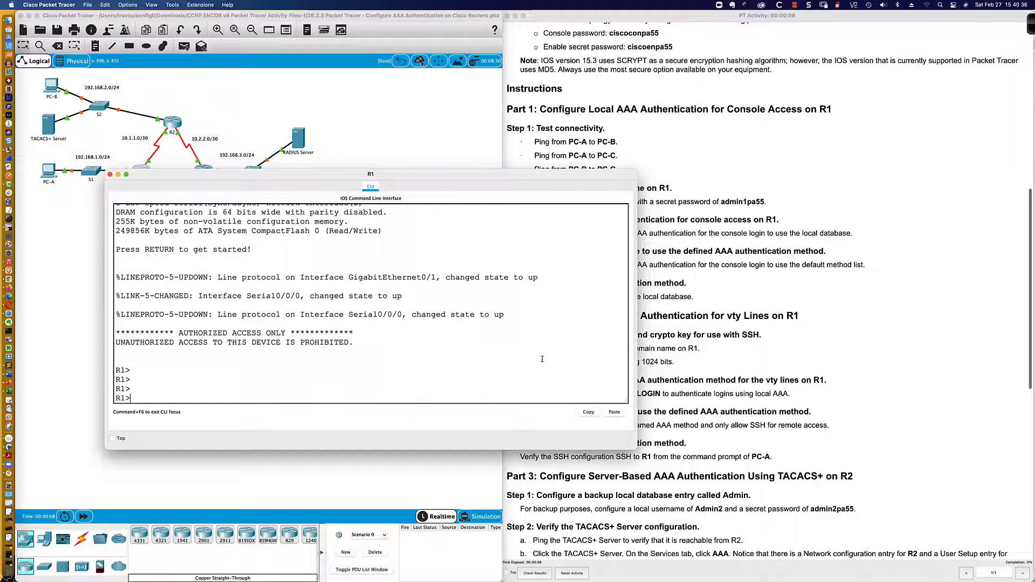
{"action": "type", "text": "en"}
{"action": "key", "text": "Return"}
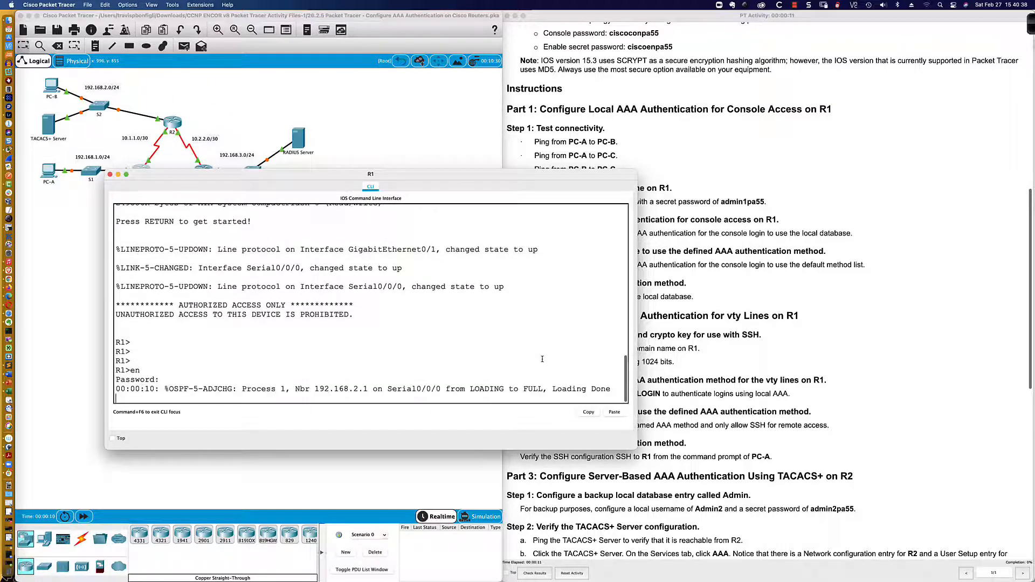
{"action": "type", "text": "ciscoenpa55"}
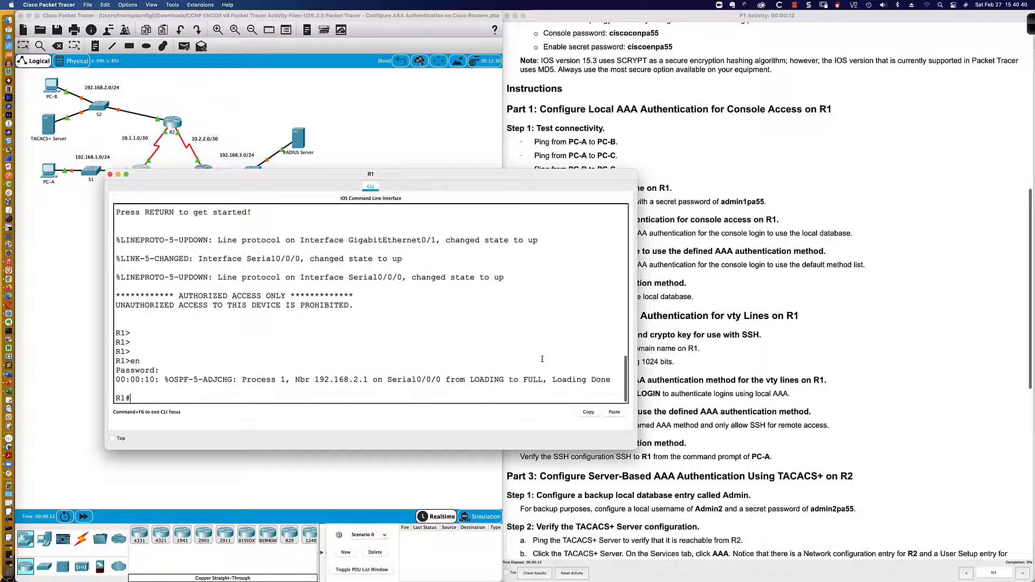
{"action": "key", "text": "Return"}
{"action": "key", "text": "Return"}
{"action": "key", "text": "Return"}
Set R1's domain name to ccnasecurity.com, then switch to the PowerPoint title slide
{"action": "type", "text": "conf t"}
{"action": "key", "text": "Return"}
{"action": "key", "text": "Return"}
{"action": "key", "text": "Return"}
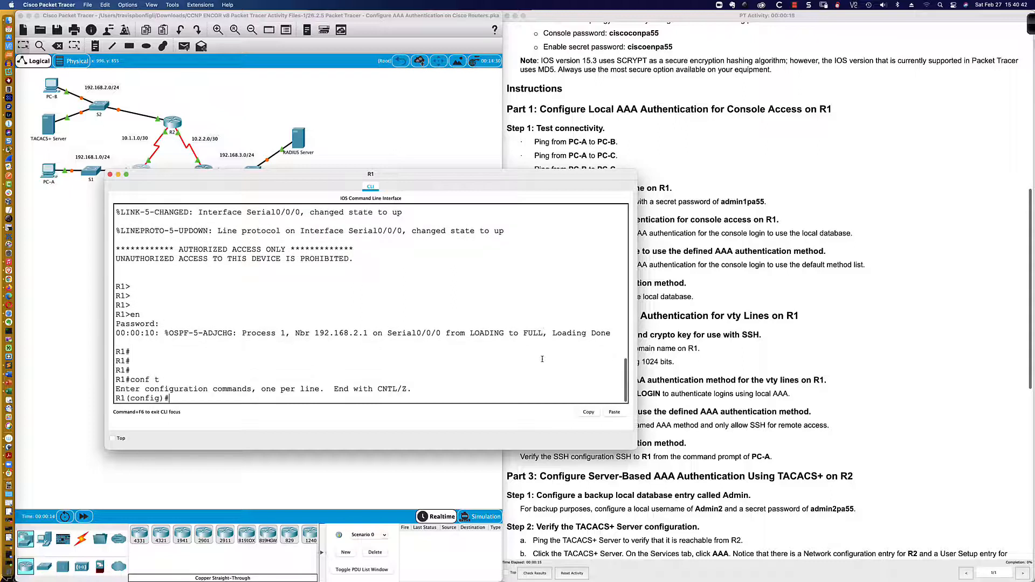
{"action": "type", "text": "ip domain"}
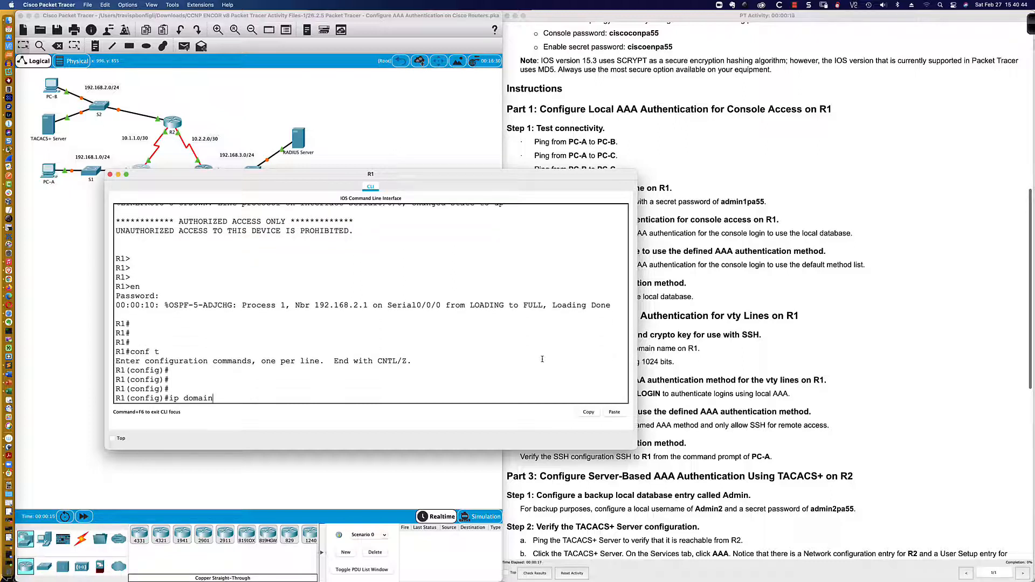
{"action": "type", "text": "-name ccnasecurity.com"}
{"action": "key", "text": "Return"}
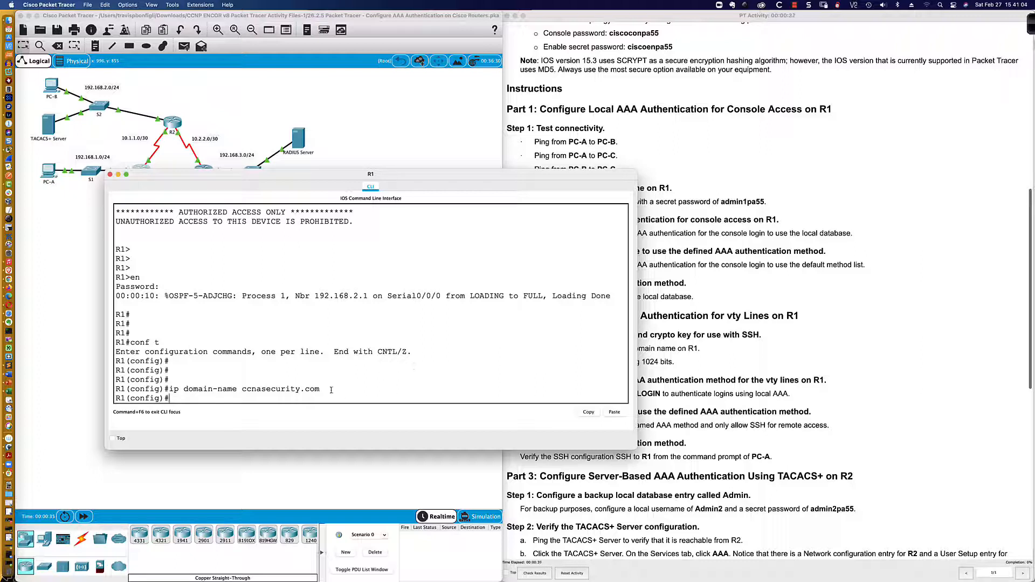
{"action": "left_click_drag", "start_coordinate": [331, 389], "coordinate": [167, 389]}
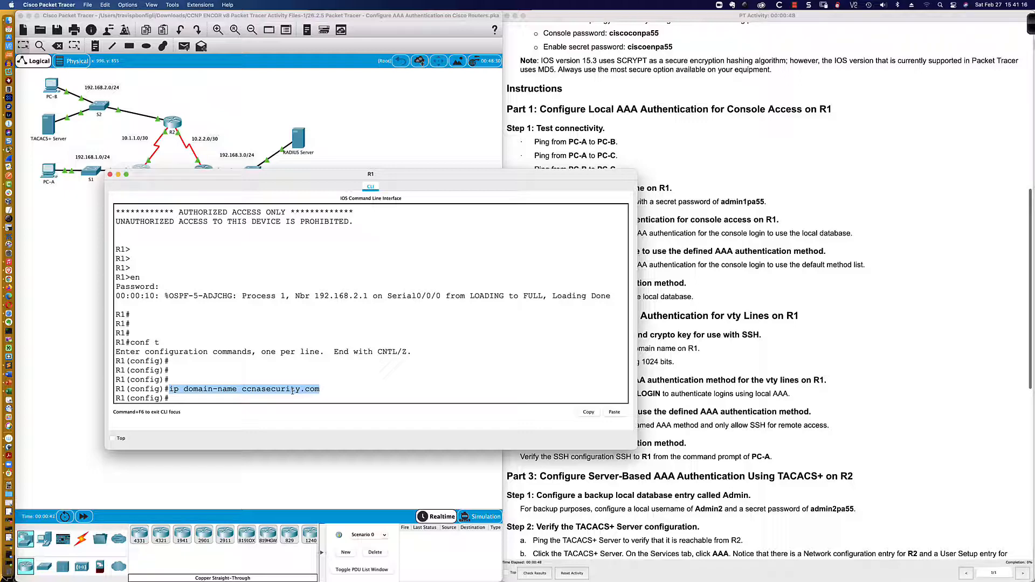
{"action": "key", "text": "super+Tab"}
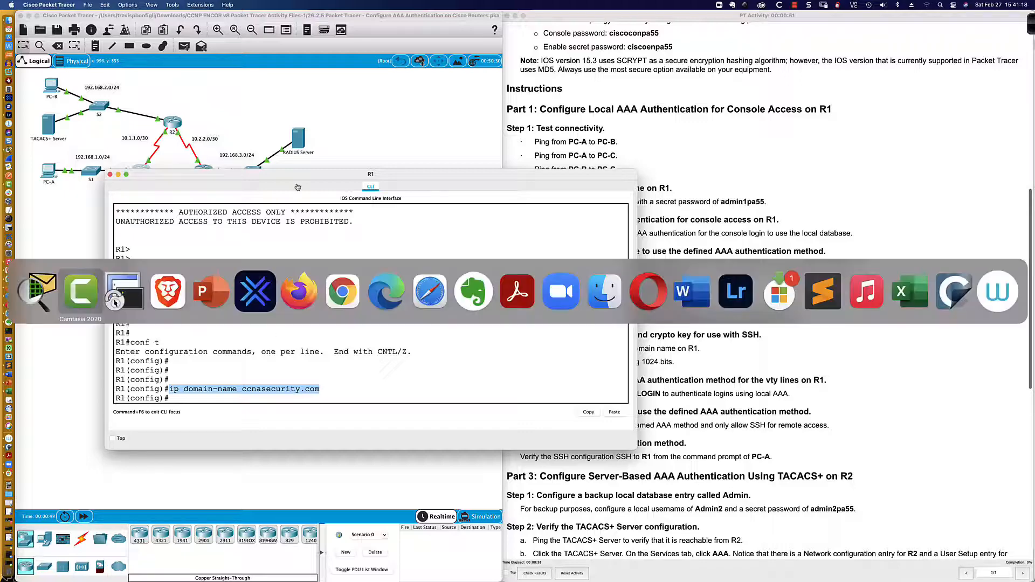
{"action": "key", "text": "super+Tab"}
{"action": "key", "text": "super+Tab"}
{"action": "key", "text": "super+Tab"}
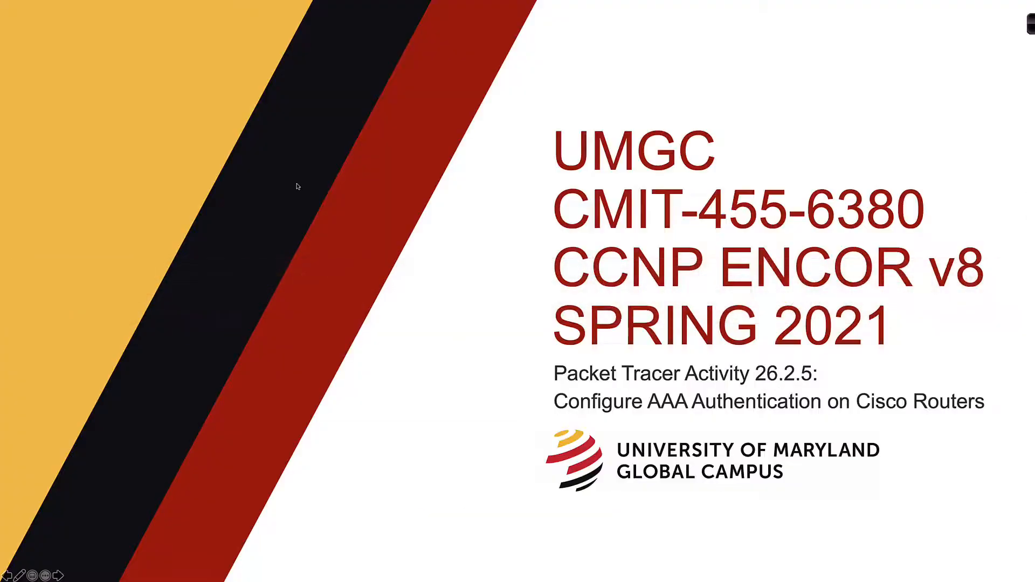